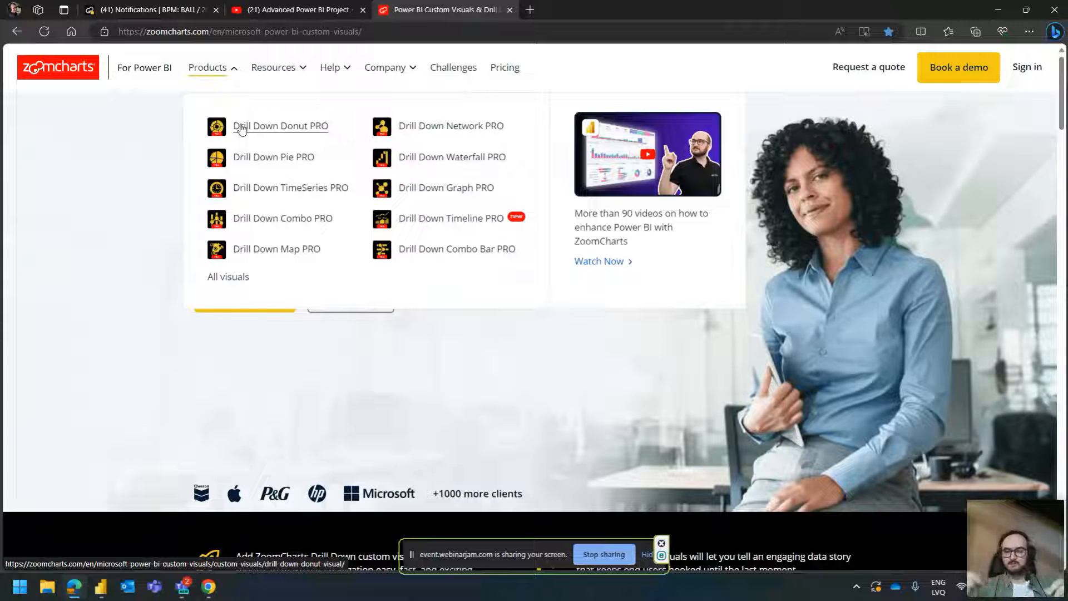
# - Hide the screen-sharing notice and close the notifications page in the browser
pyautogui.click(649, 560)
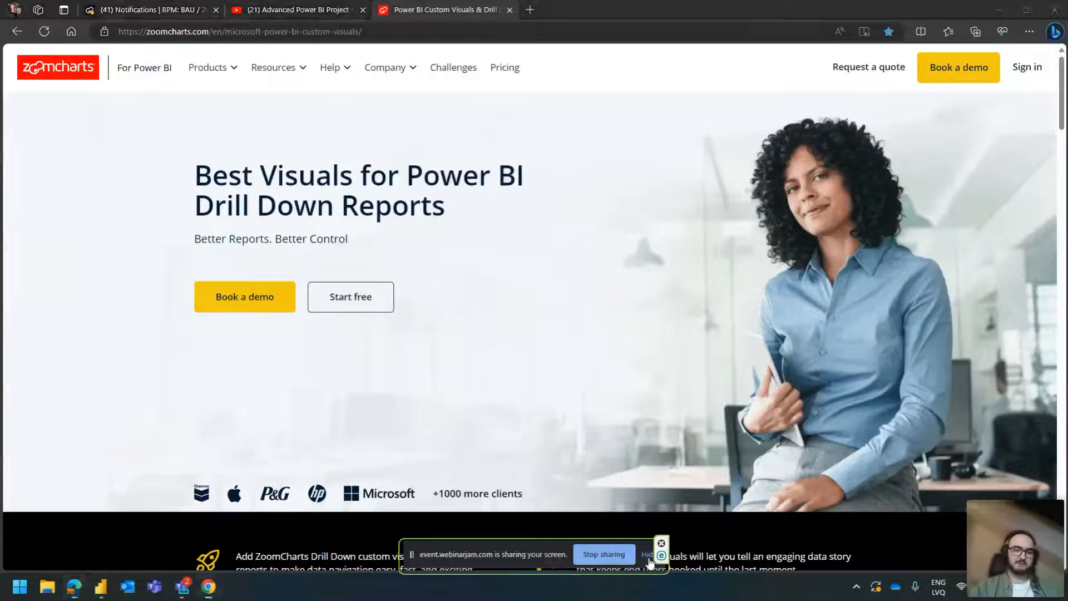
pyautogui.moveTo(210, 67)
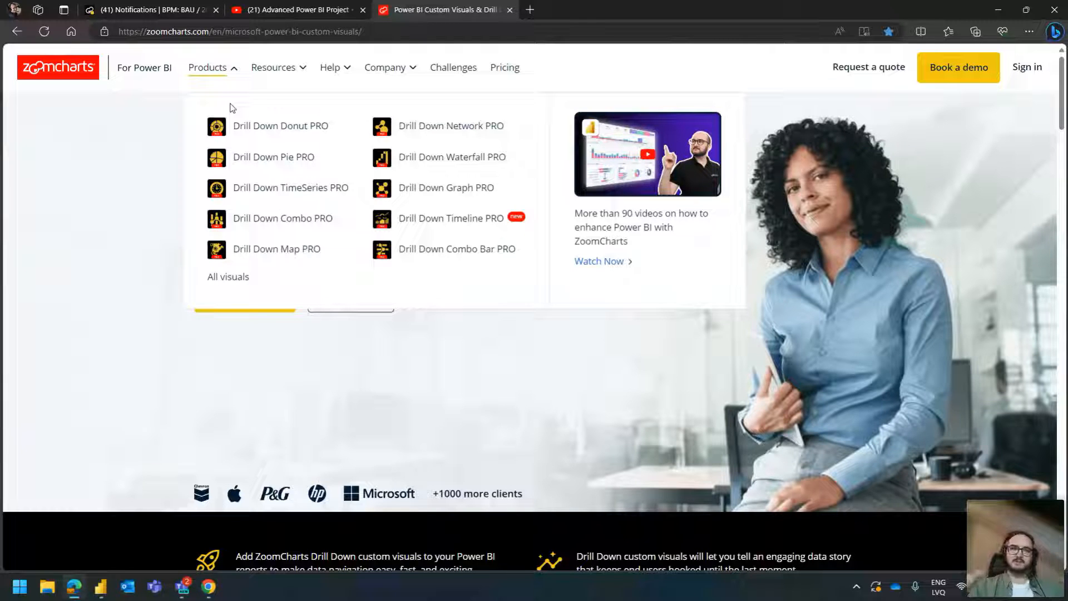
pyautogui.click(217, 10)
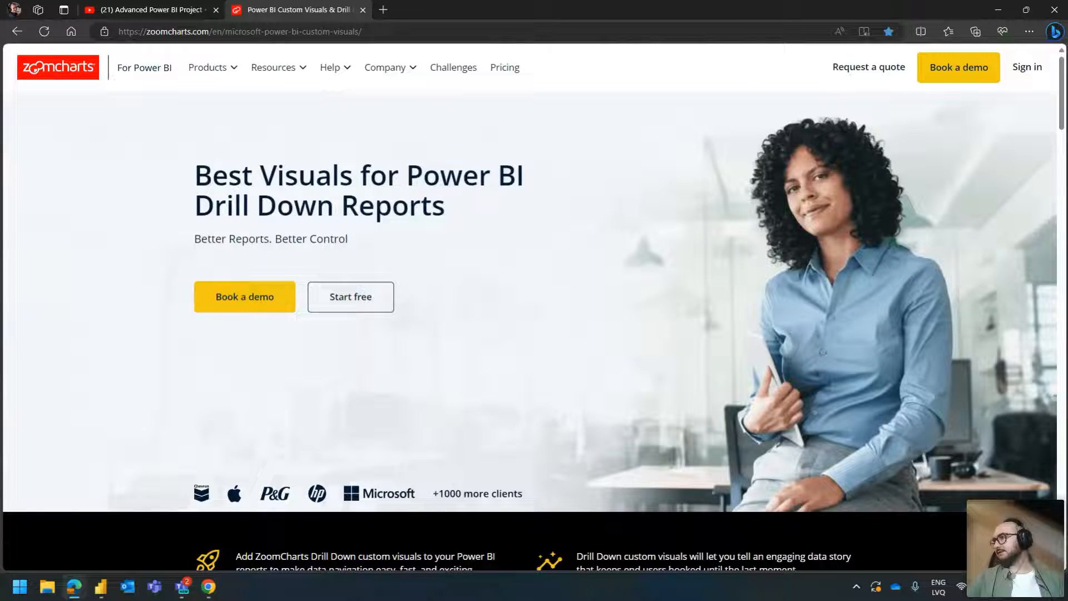
pyautogui.hotkey('alt', 'Tab')
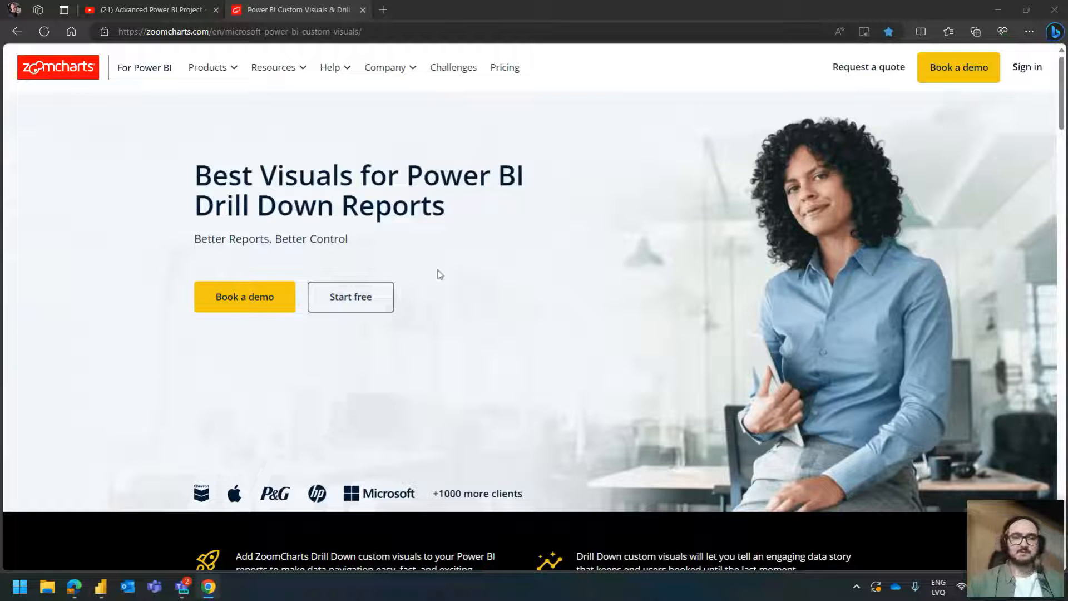
# - Open the OnyxData October 2023 challenge from the ZoomCharts Challenges page
pyautogui.click(465, 76)
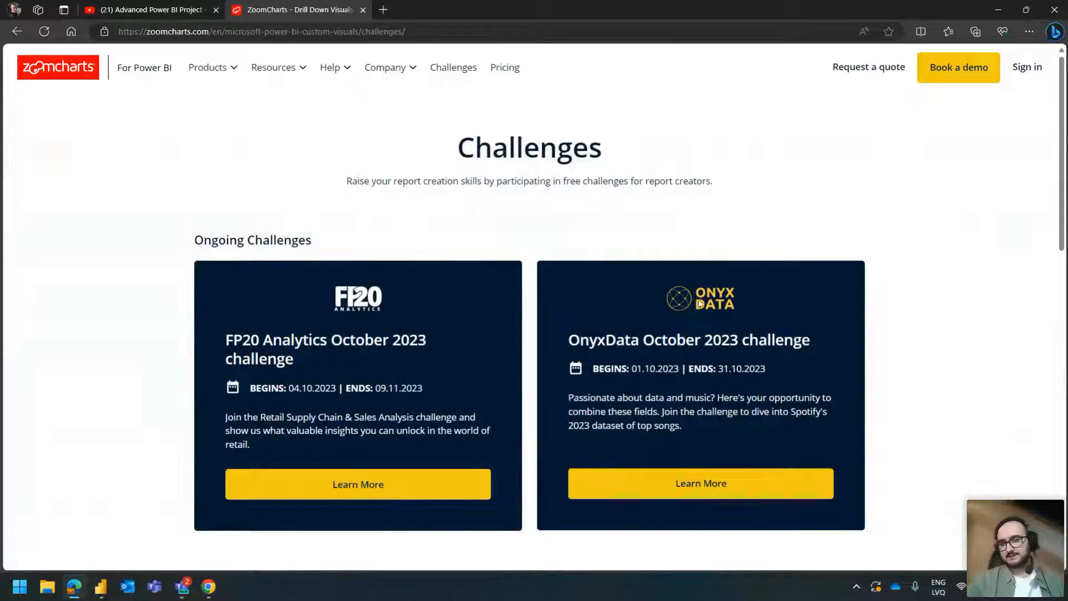
pyautogui.click(707, 482)
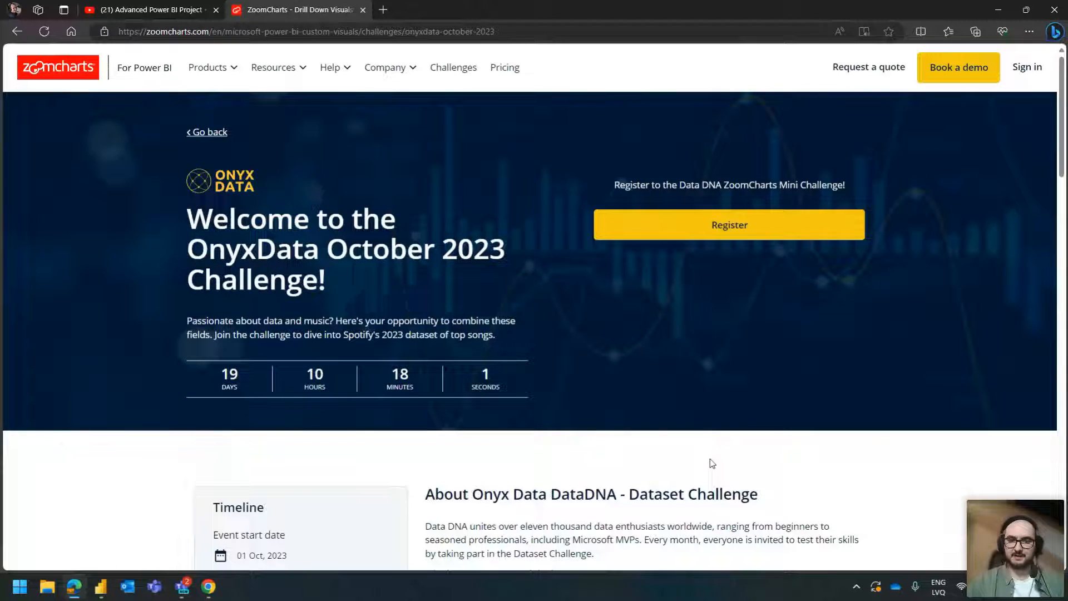
pyautogui.click(766, 230)
pyautogui.click(761, 231)
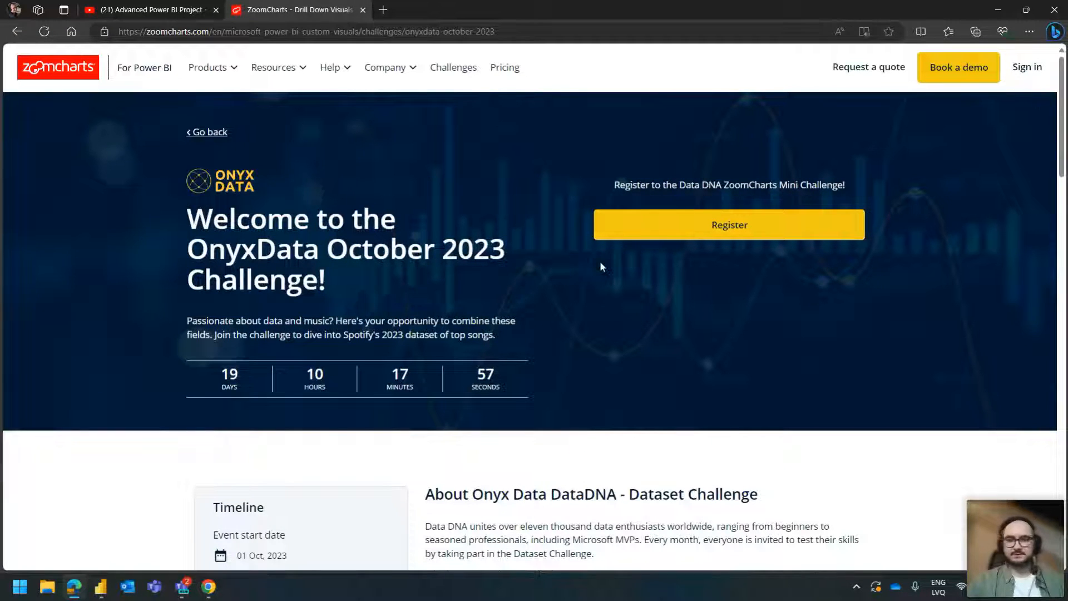
# - Read the challenge's timeline, participation steps, judging criteria and prizes, noting the required number of ZoomCharts Drill Down Visuals
pyautogui.scroll(-4, 598, 267)
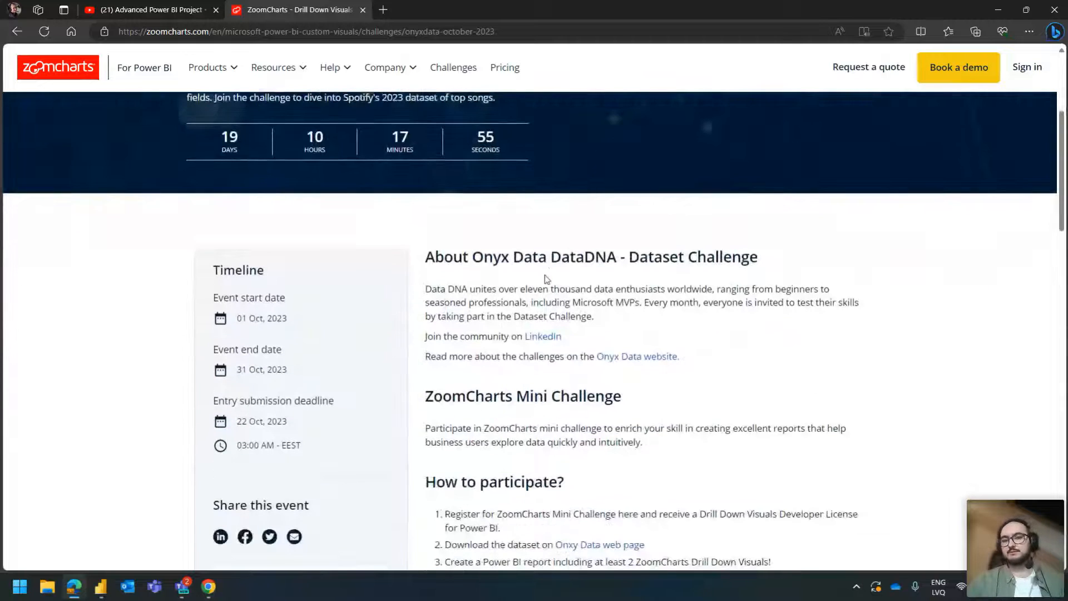
pyautogui.scroll(-3, 538, 275)
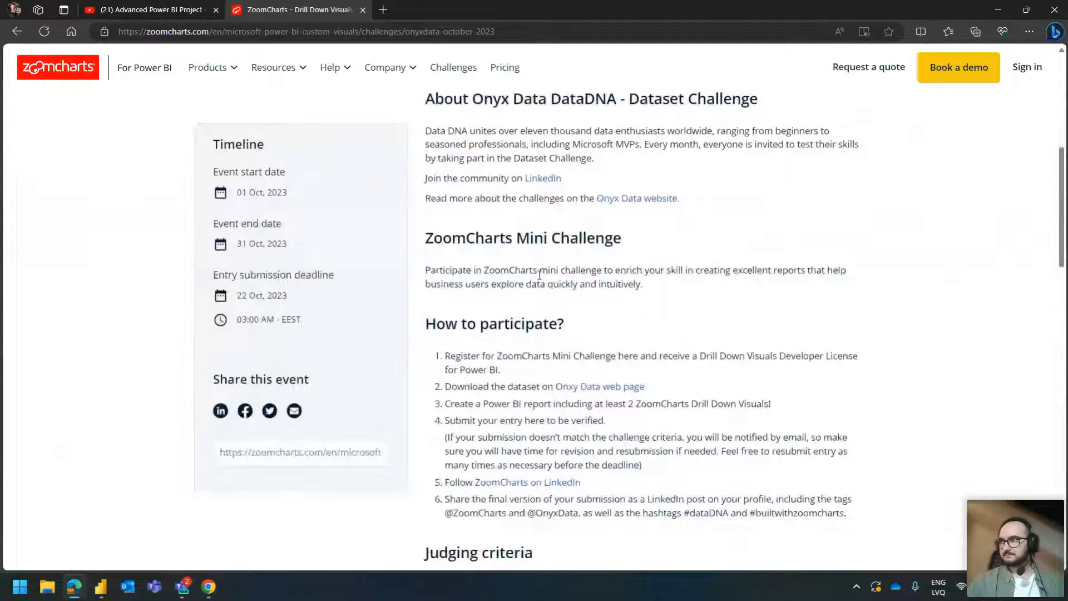
pyautogui.scroll(3, 539, 275)
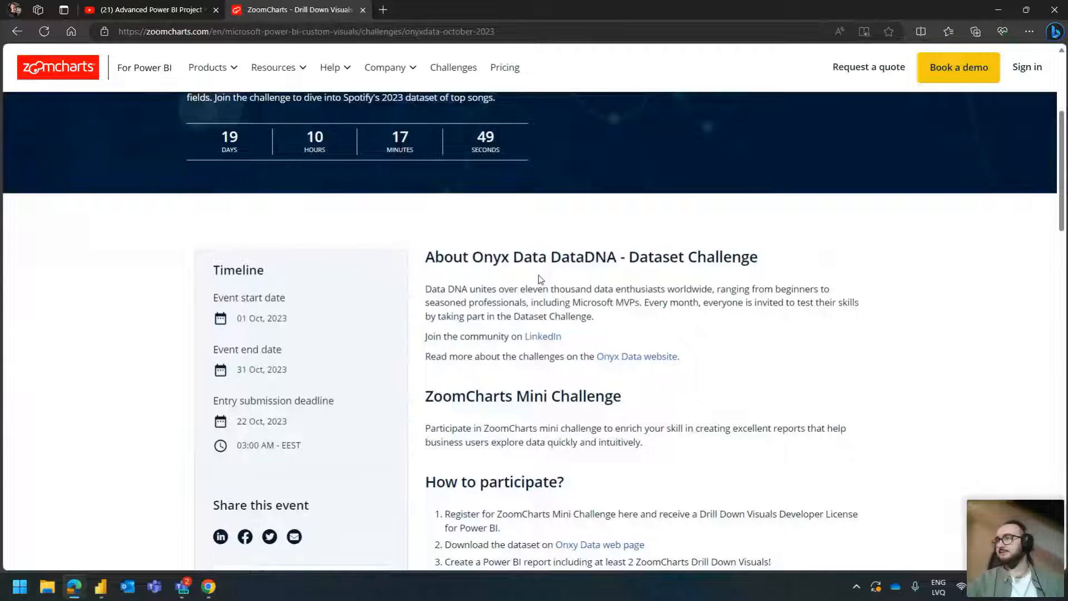
pyautogui.scroll(-4, 538, 274)
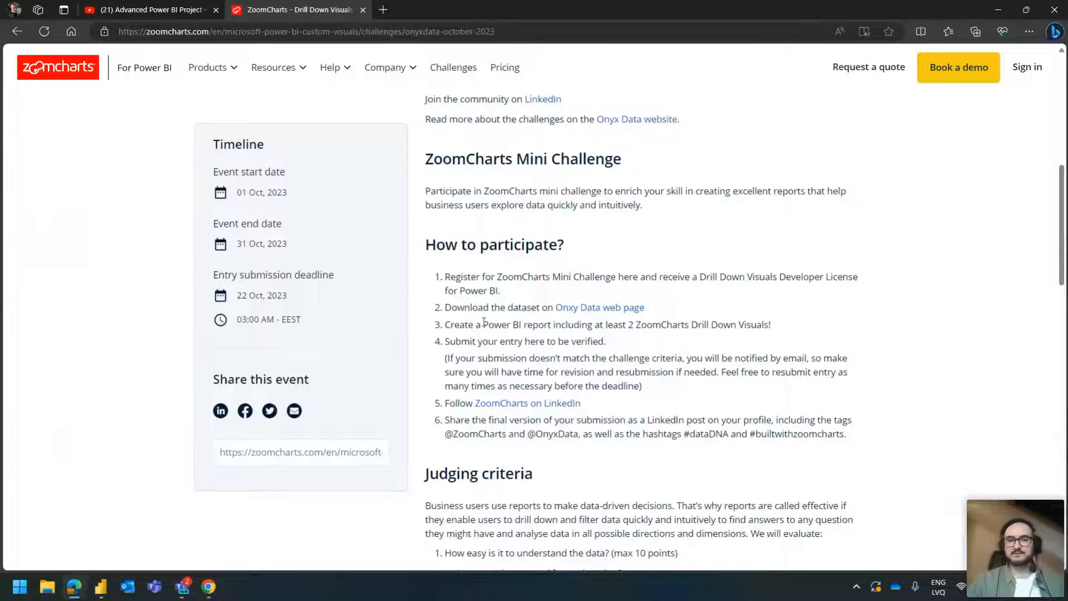
pyautogui.moveTo(594, 325); pyautogui.dragTo(642, 328)
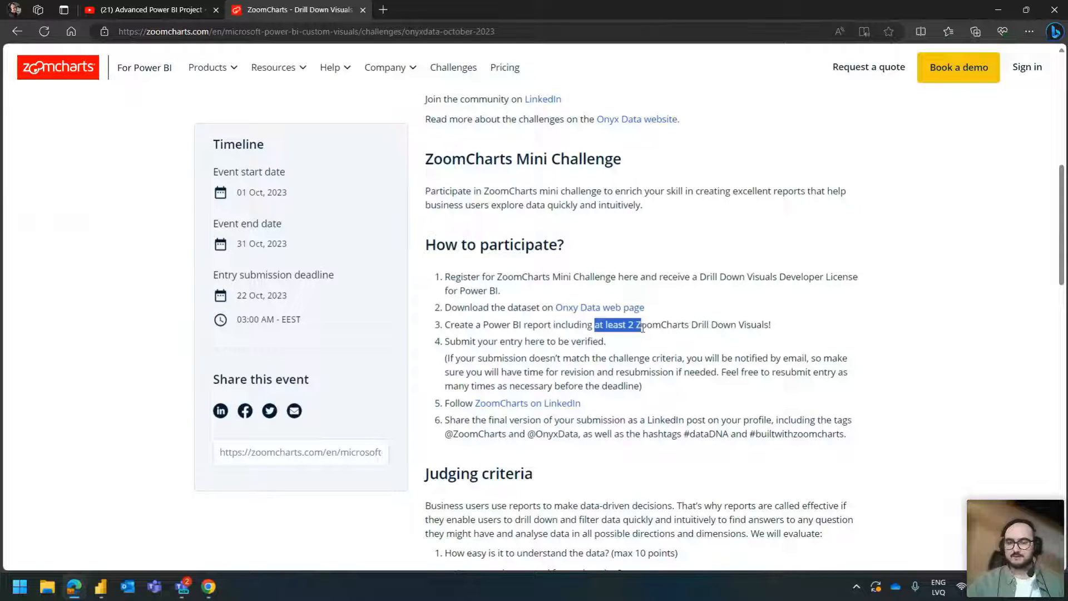
pyautogui.click(643, 328)
pyautogui.scroll(-1, 642, 329)
pyautogui.scroll(1, 578, 235)
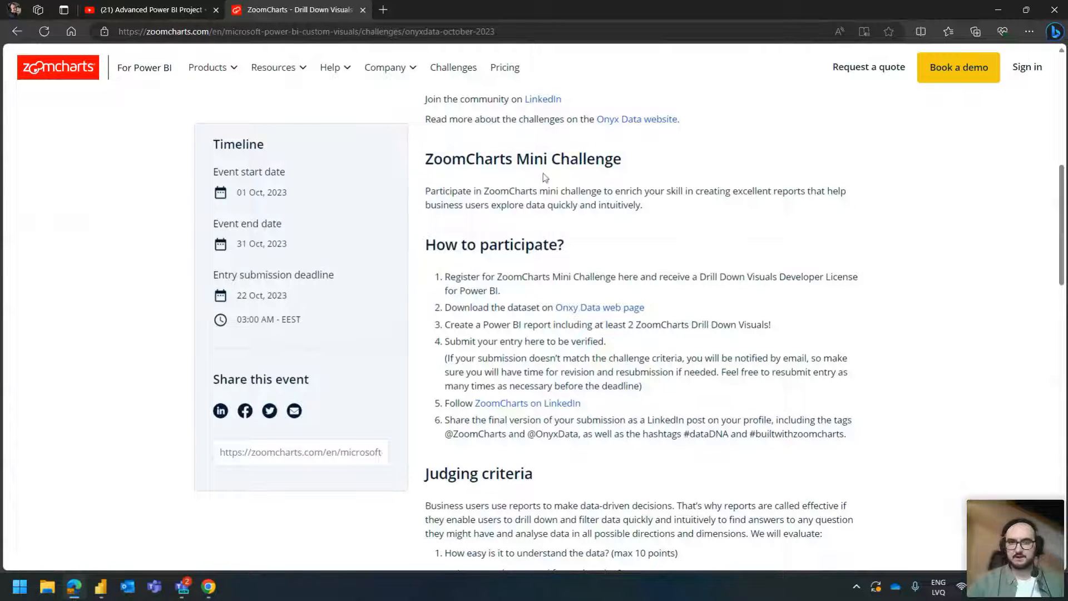
pyautogui.scroll(-8, 666, 311)
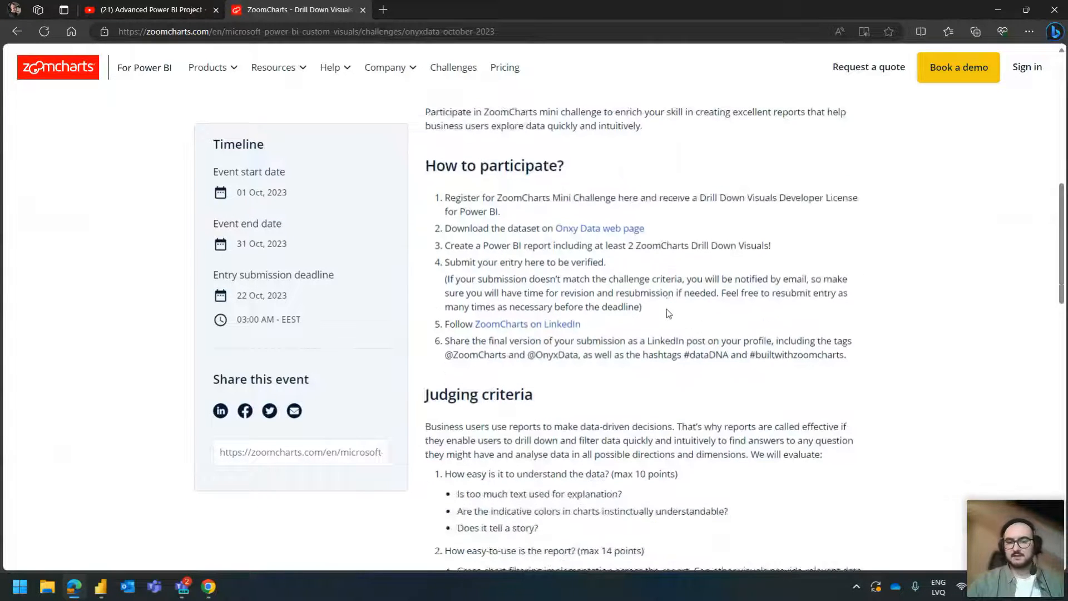
pyautogui.scroll(-3, 510, 322)
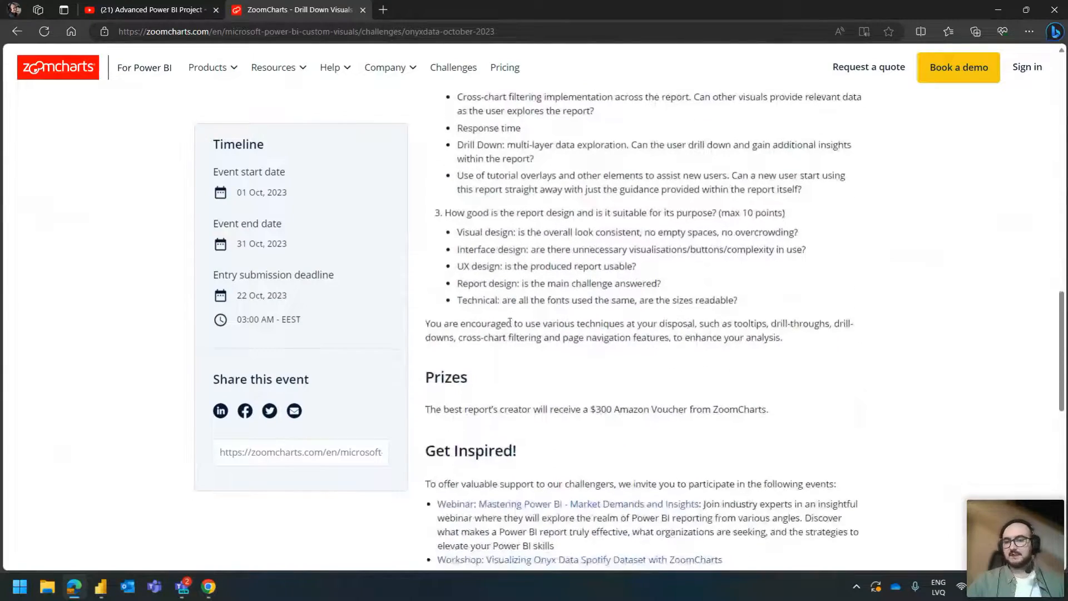
pyautogui.scroll(2, 539, 349)
pyautogui.scroll(14, 539, 349)
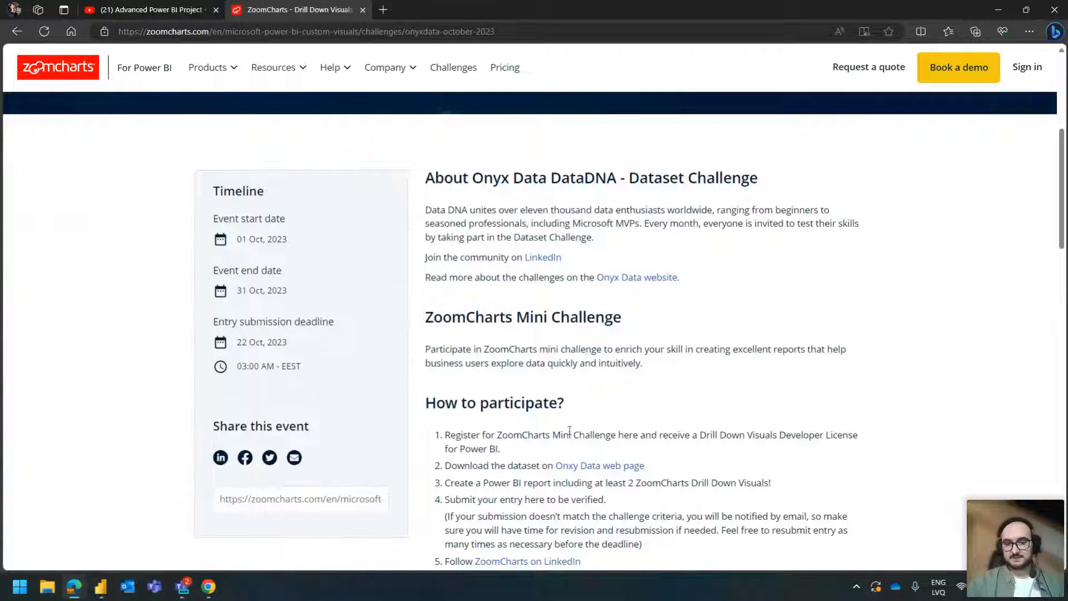
# - Follow the dataset link to the Onyx Data web page and open the DataDNA dataset download form through its Participate link
pyautogui.click(593, 469)
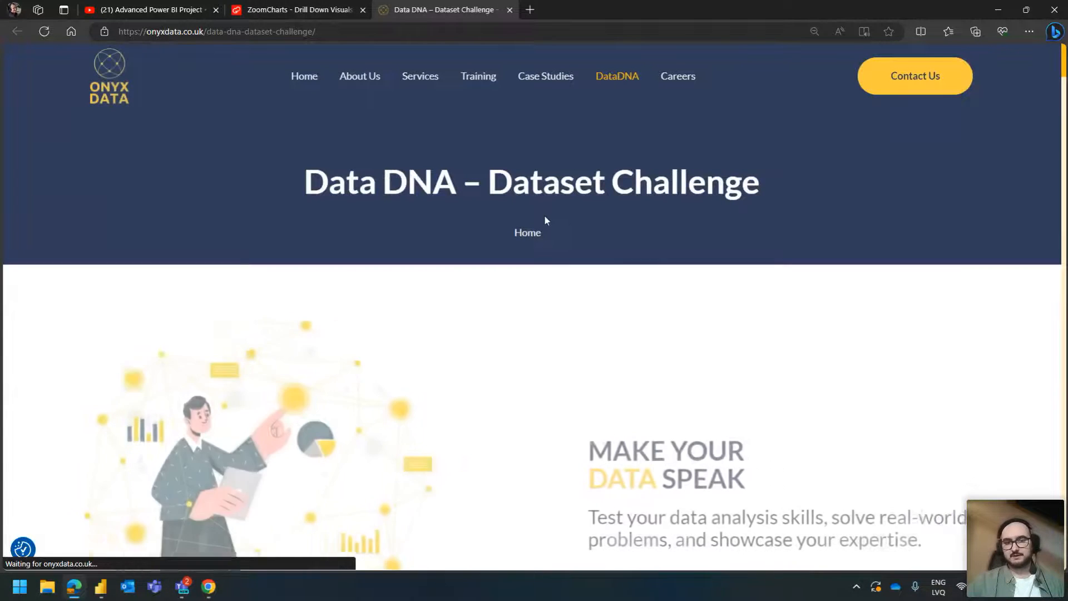
pyautogui.scroll(-20, 532, 239)
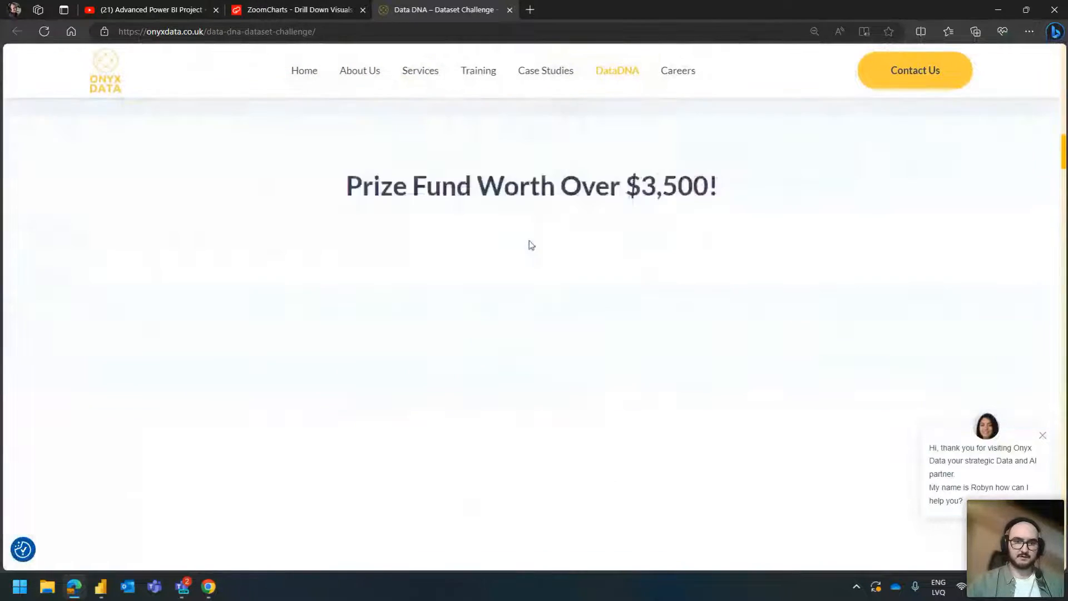
pyautogui.scroll(-20, 530, 244)
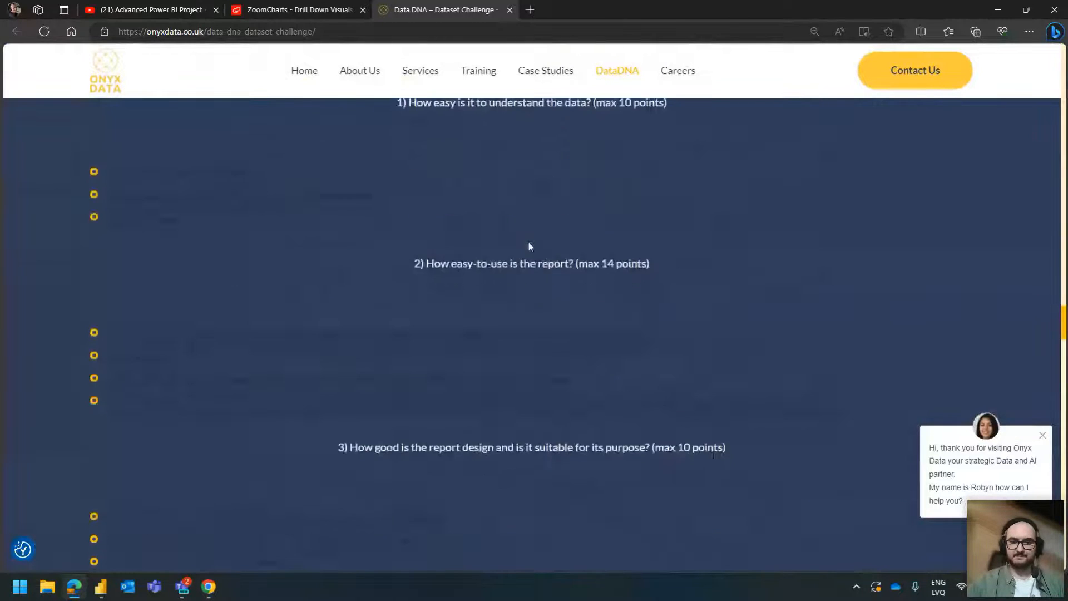
pyautogui.scroll(-20, 529, 247)
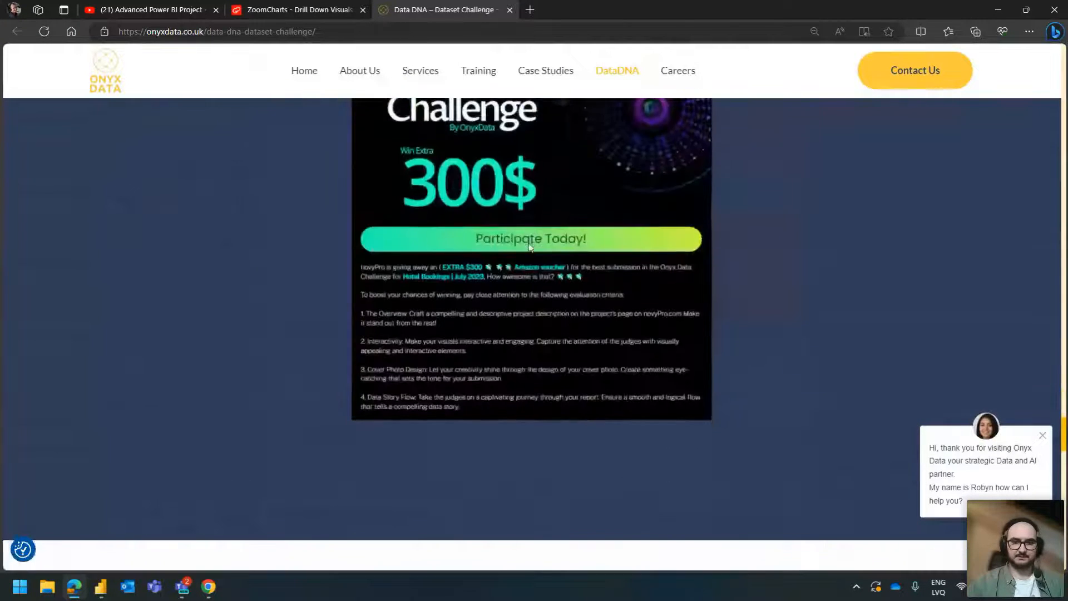
pyautogui.scroll(-20, 529, 249)
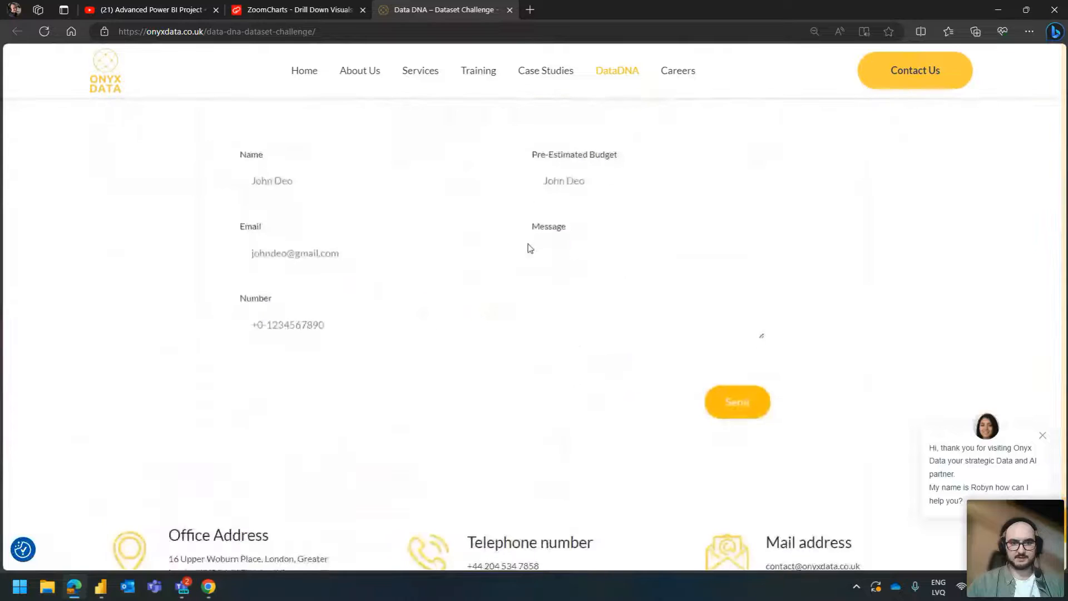
pyautogui.scroll(20, 528, 249)
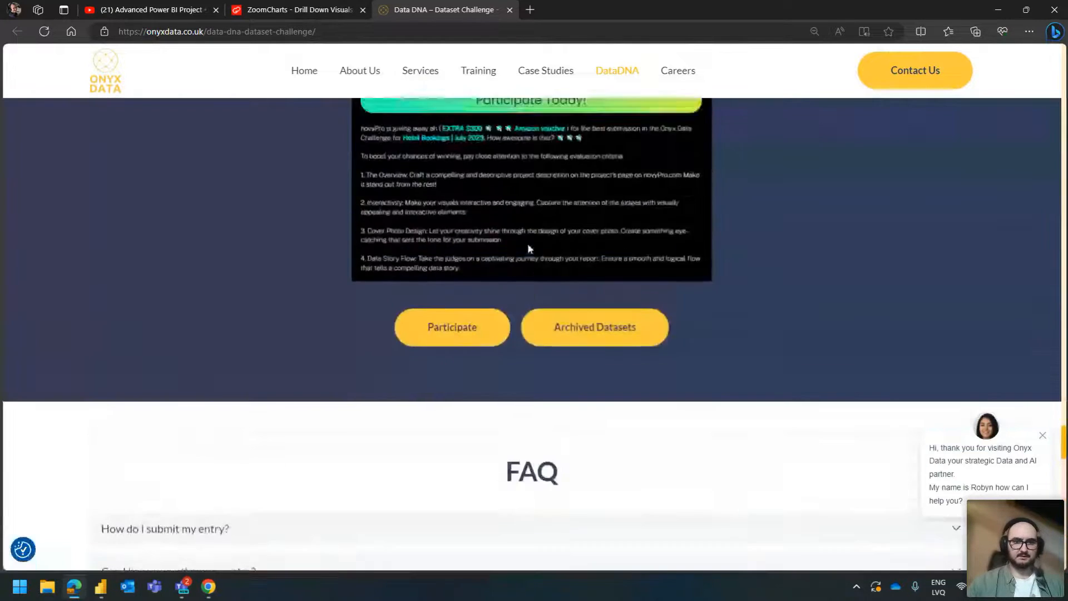
pyautogui.scroll(15, 528, 244)
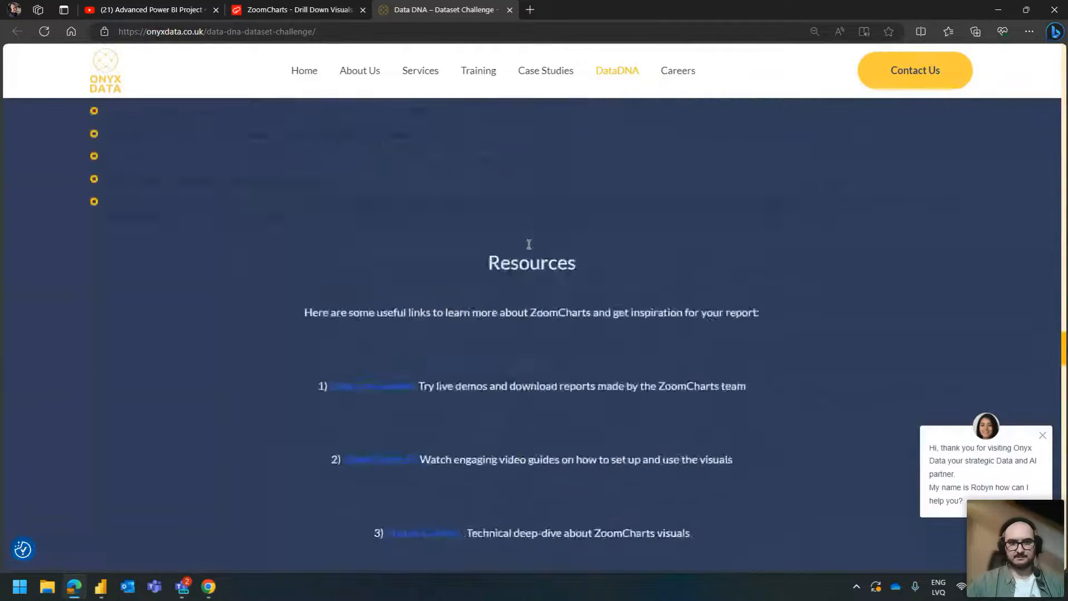
pyautogui.scroll(12, 529, 244)
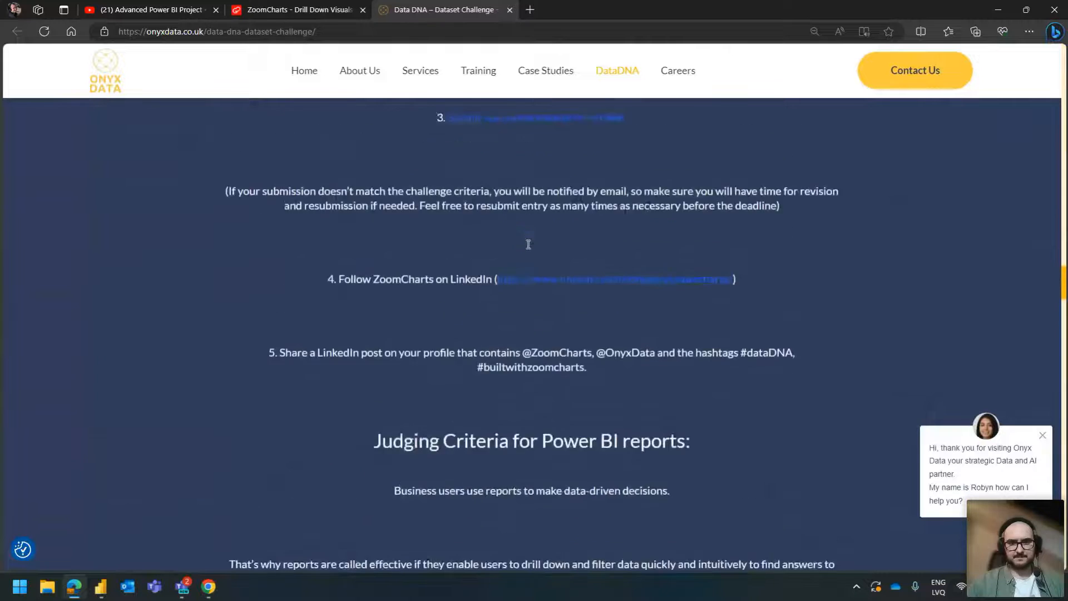
pyautogui.scroll(3, 472, 314)
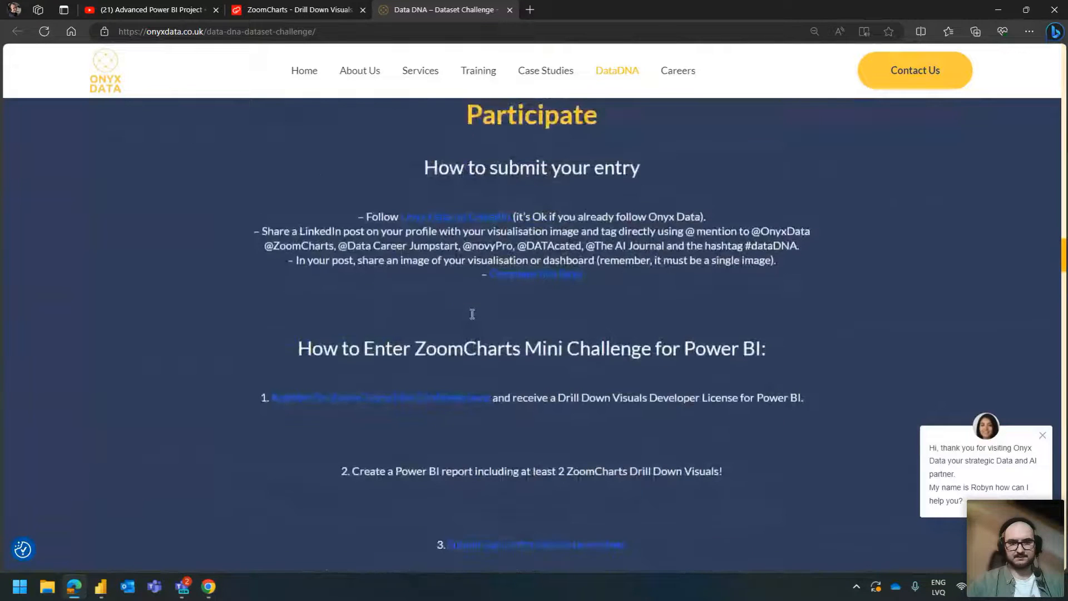
pyautogui.scroll(7, 502, 300)
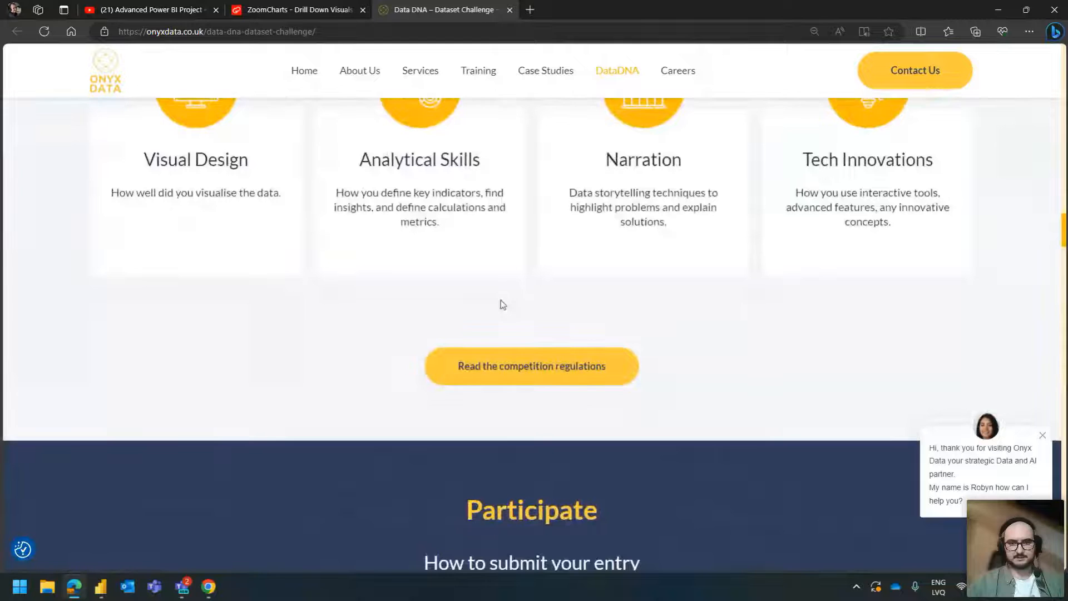
pyautogui.scroll(20, 535, 399)
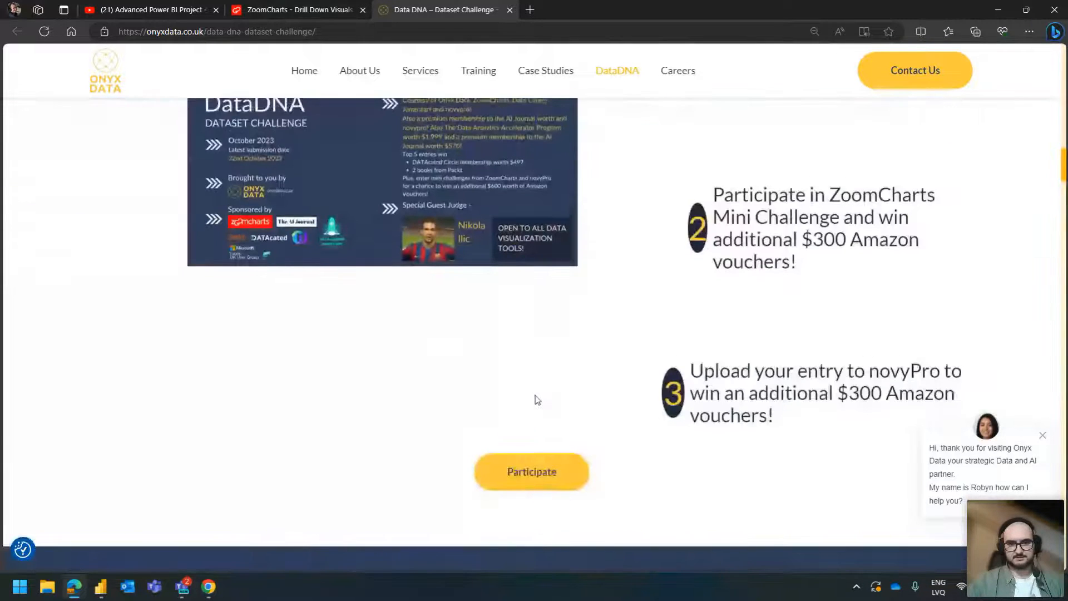
pyautogui.click(530, 481)
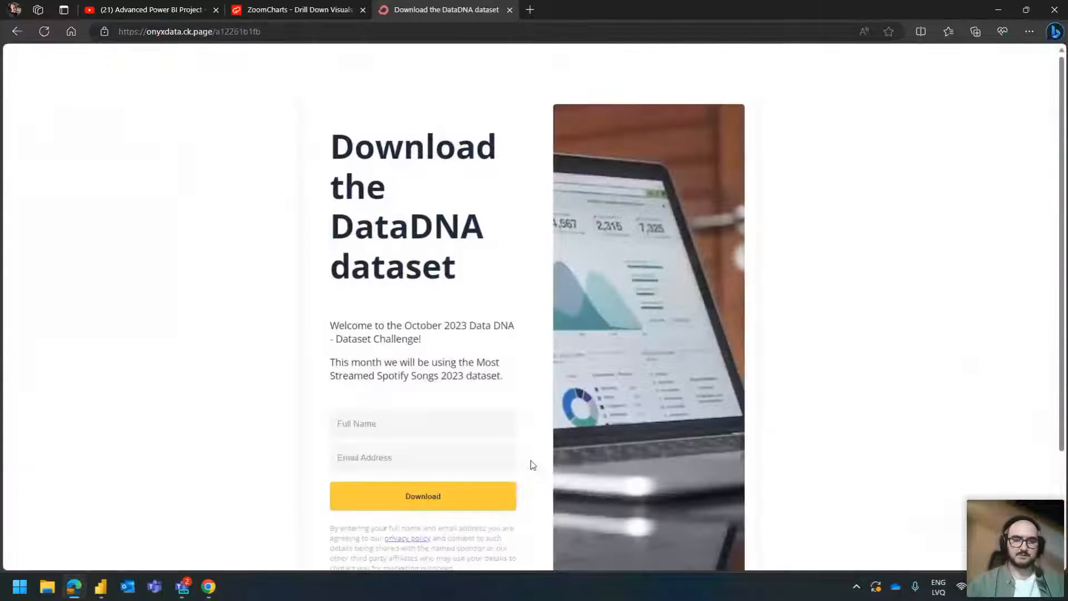
# - Fill in the full name and e-mail address from the saved contact info and submit the DataDNA dataset download request
pyautogui.click(371, 426)
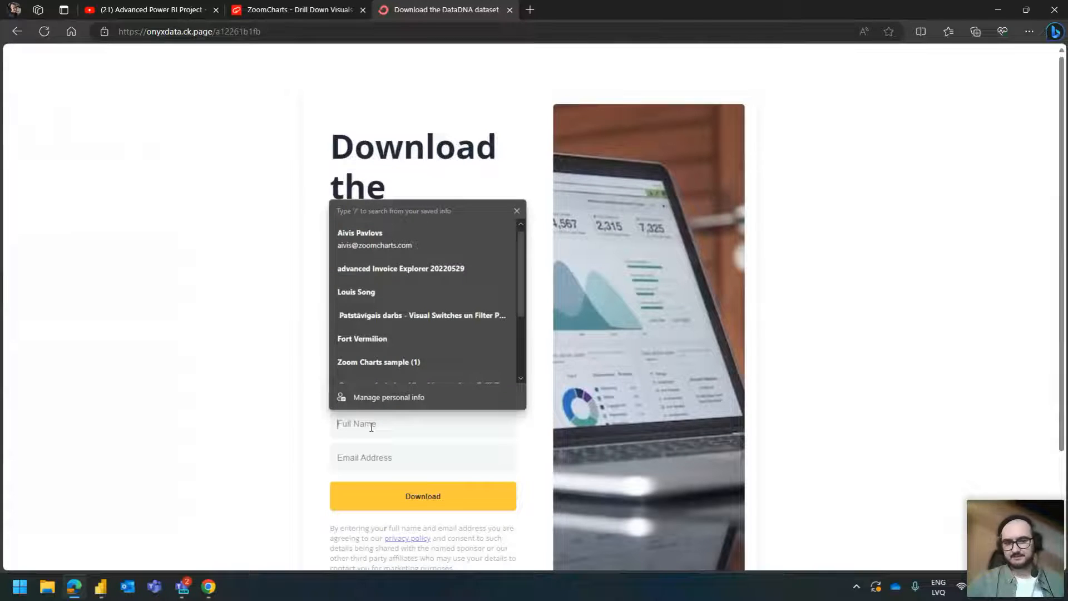
pyautogui.click(392, 226)
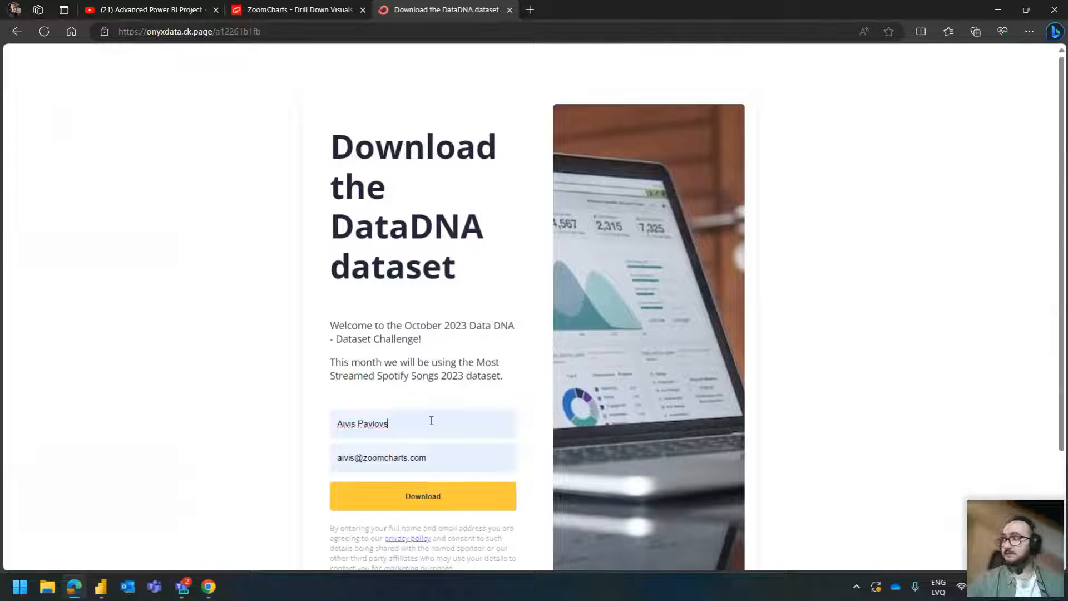
pyautogui.scroll(-2, 432, 420)
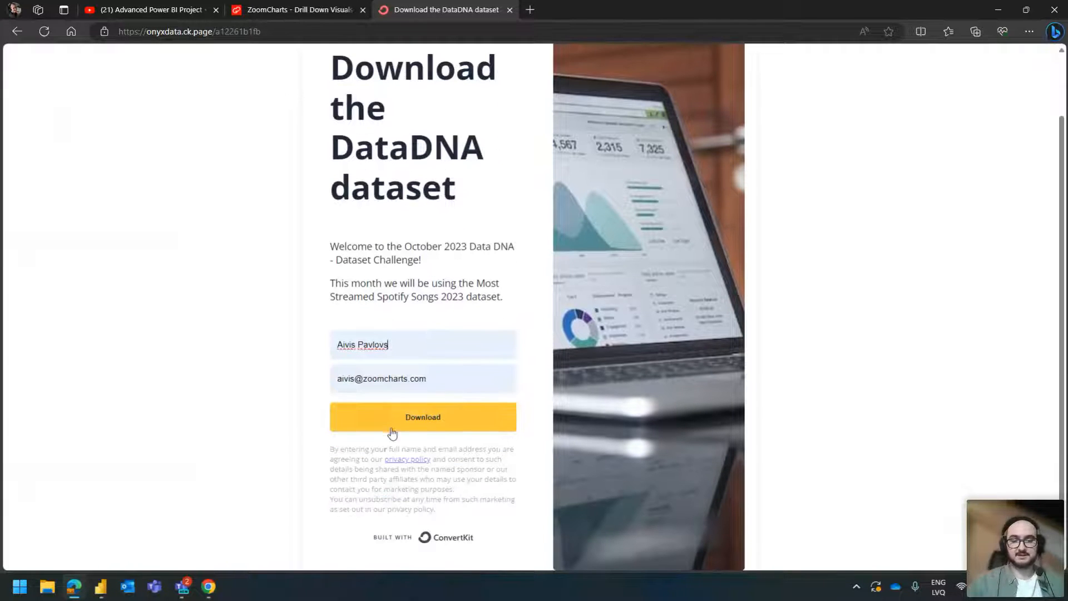
pyautogui.click(452, 420)
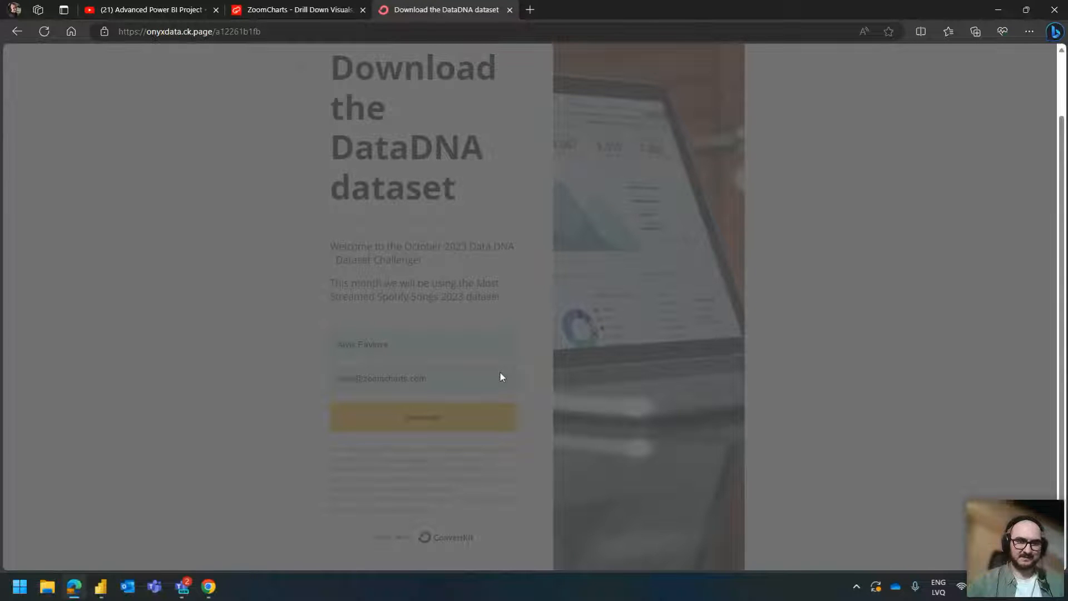
pyautogui.scroll(-2, 501, 374)
pyautogui.scroll(2, 501, 374)
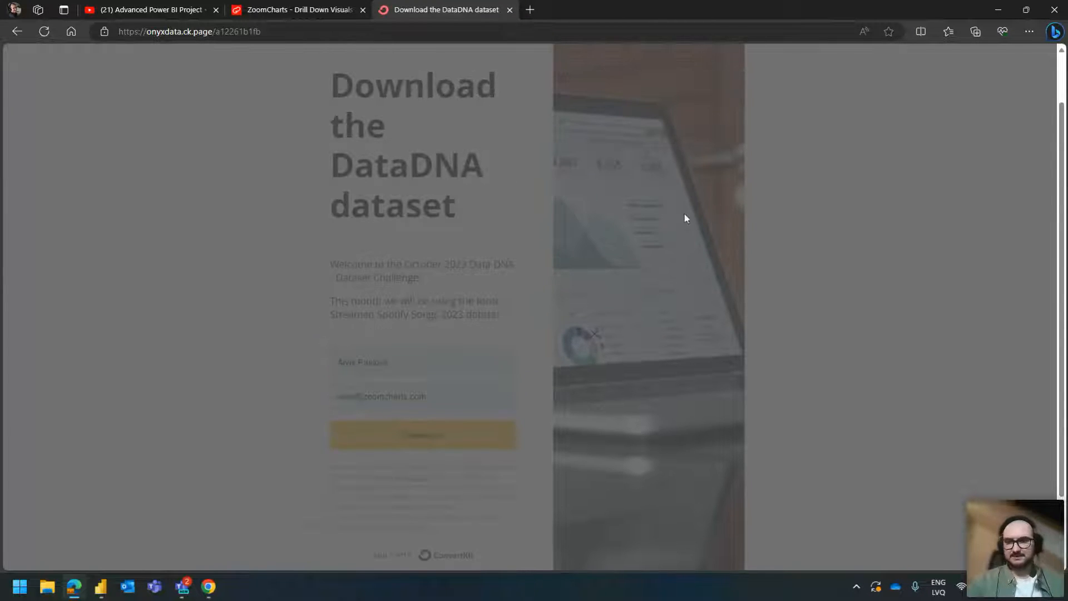
# - Minimize the browser and Power BI Desktop, and open the Onyx Data-Spotify Excel workbook from the desktop
pyautogui.click(995, 8)
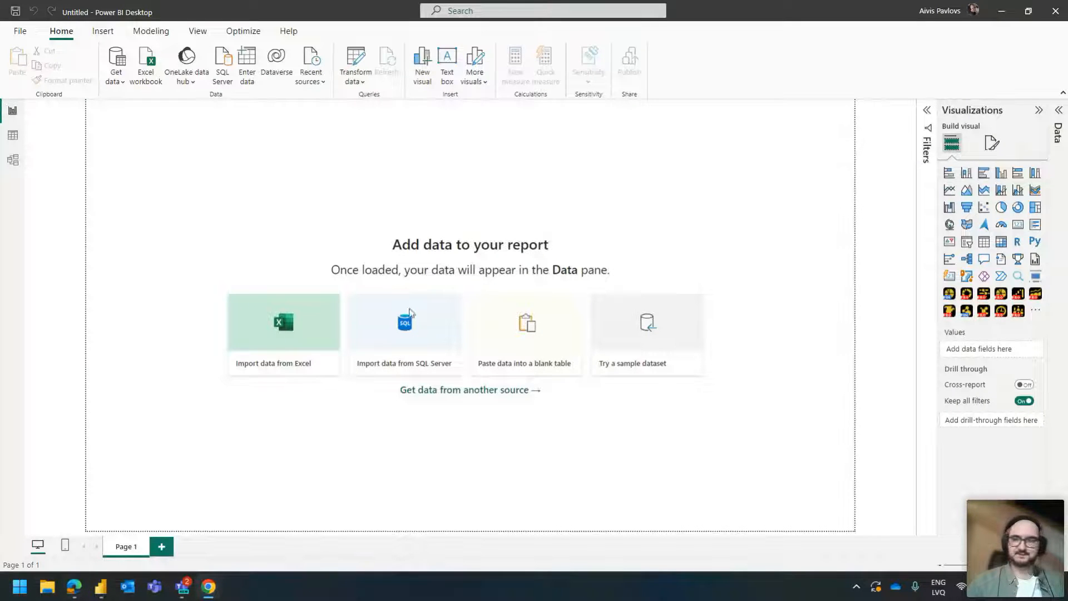
pyautogui.click(1001, 11)
pyautogui.doubleClick(31, 212)
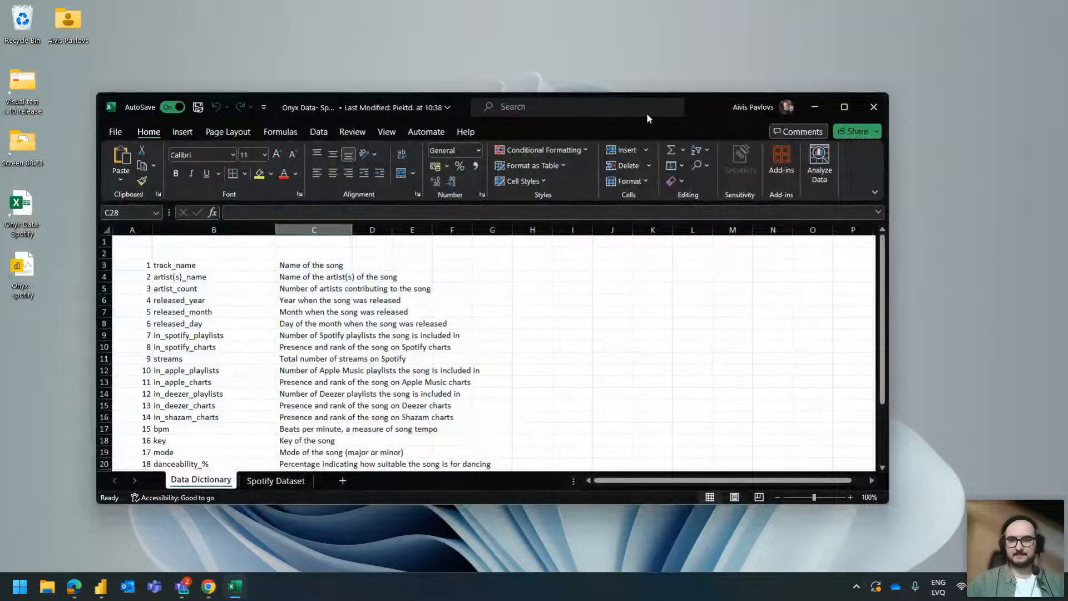
# - Maximize the workbook and compare its Spotify Dataset sheet with the Data Dictionary sheet
pyautogui.doubleClick(715, 106)
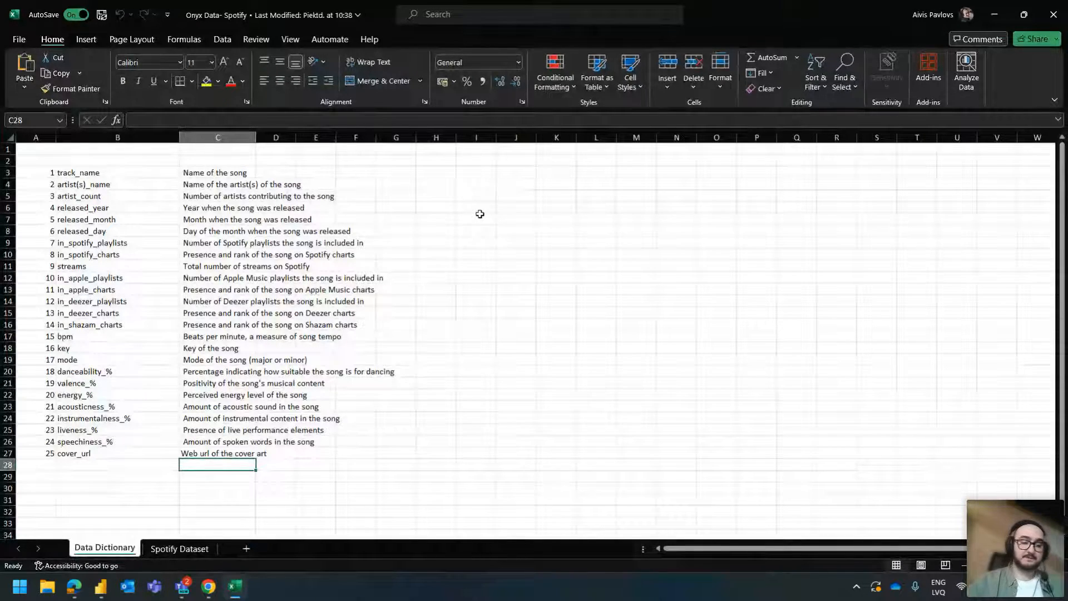
pyautogui.click(178, 553)
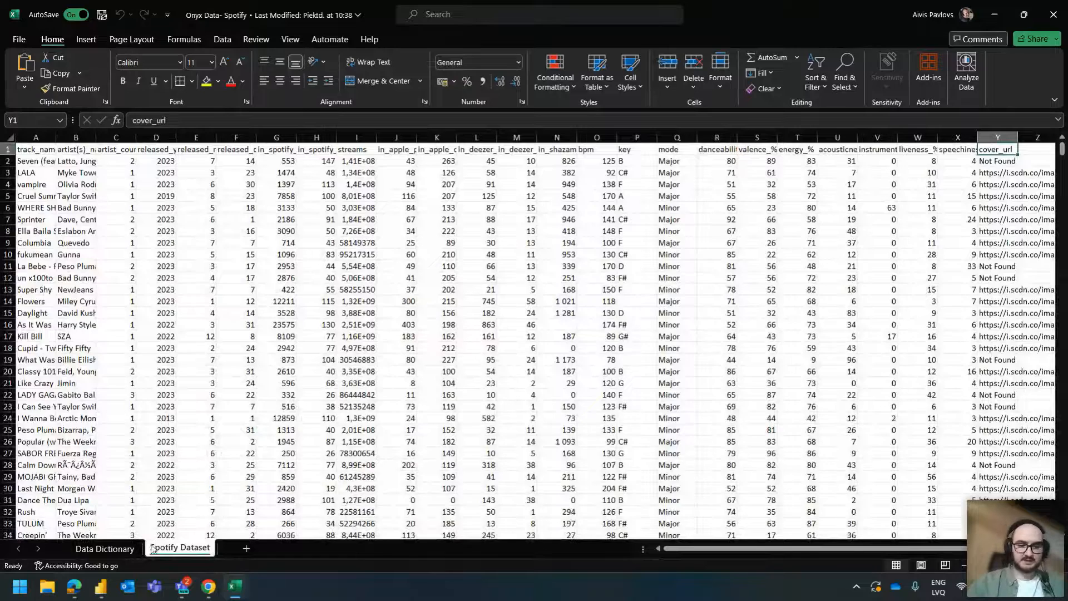
pyautogui.click(104, 548)
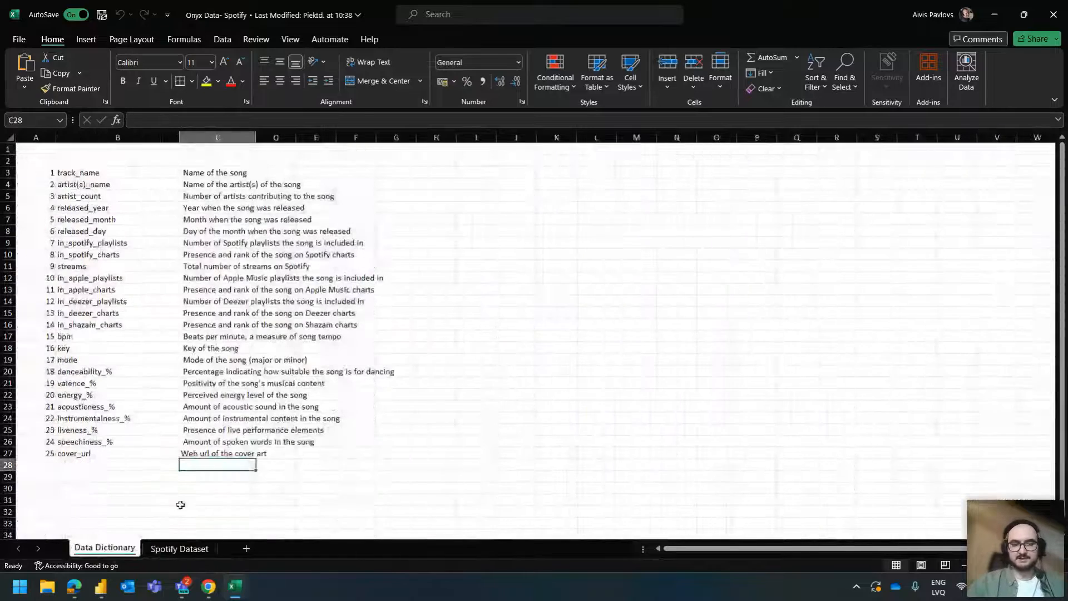
# - In the Spotify Dataset sheet, widen the released_day column and fit the in_spotify_charts column to its contents
pyautogui.click(170, 549)
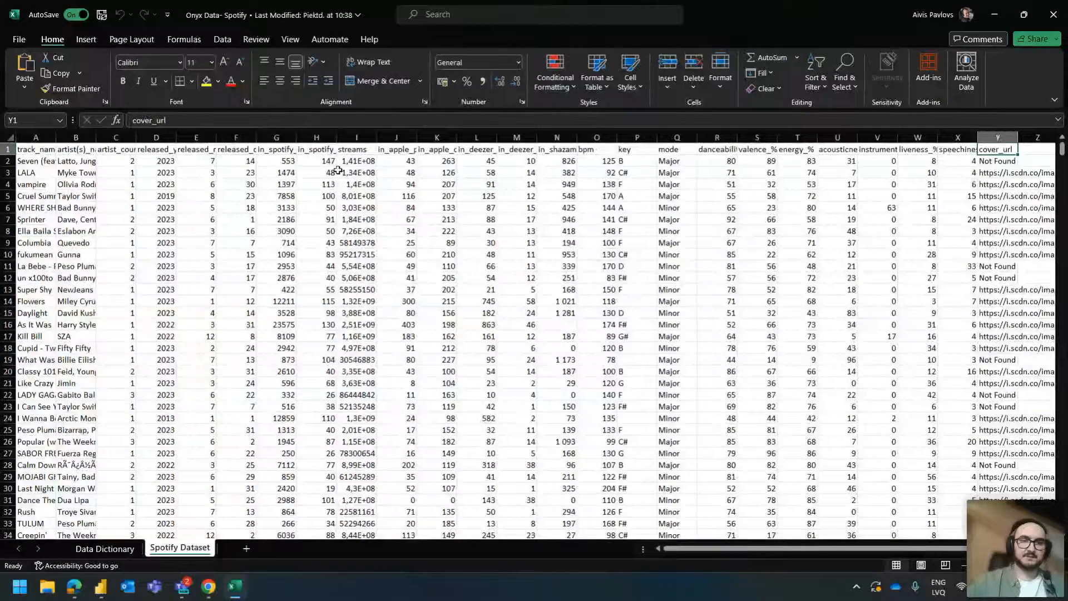
pyautogui.moveTo(256, 136); pyautogui.dragTo(268, 137)
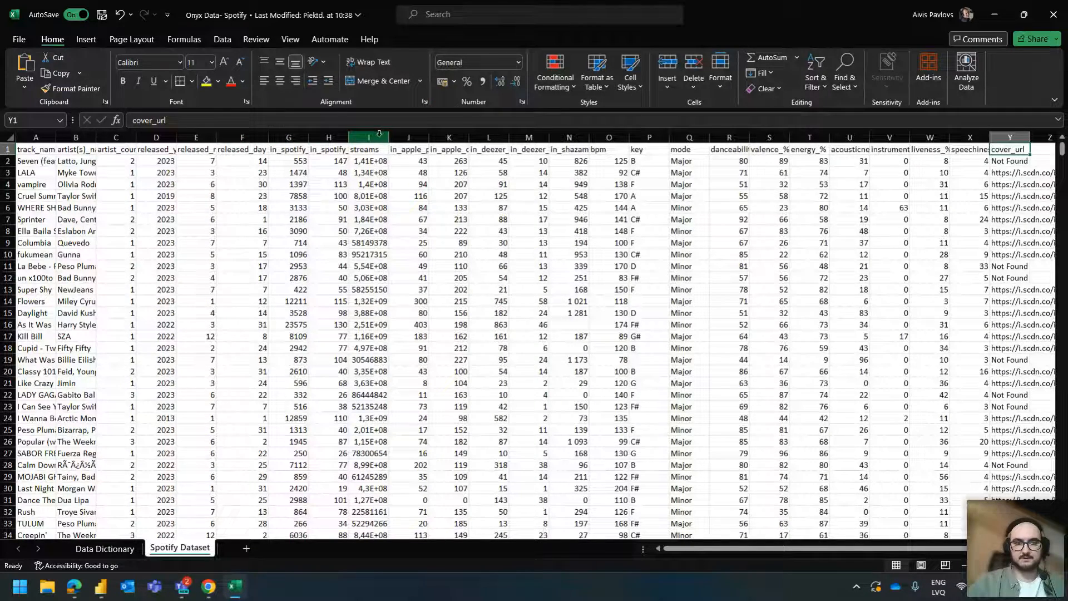
pyautogui.doubleClick(349, 136)
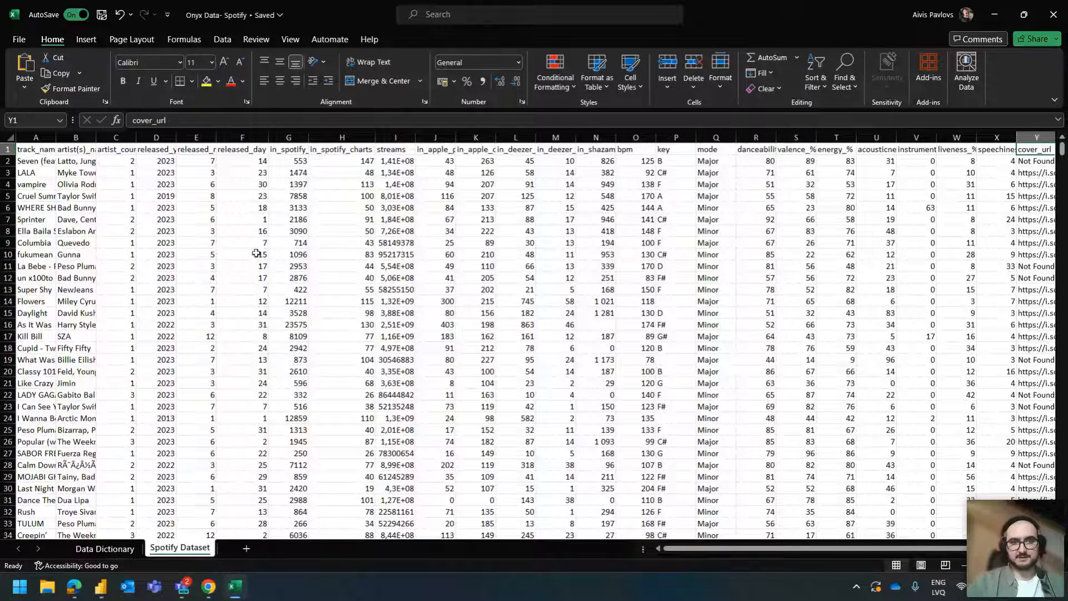
# - Look up the description of the in_spotify_charts field in the Data Dictionary sheet
pyautogui.click(109, 556)
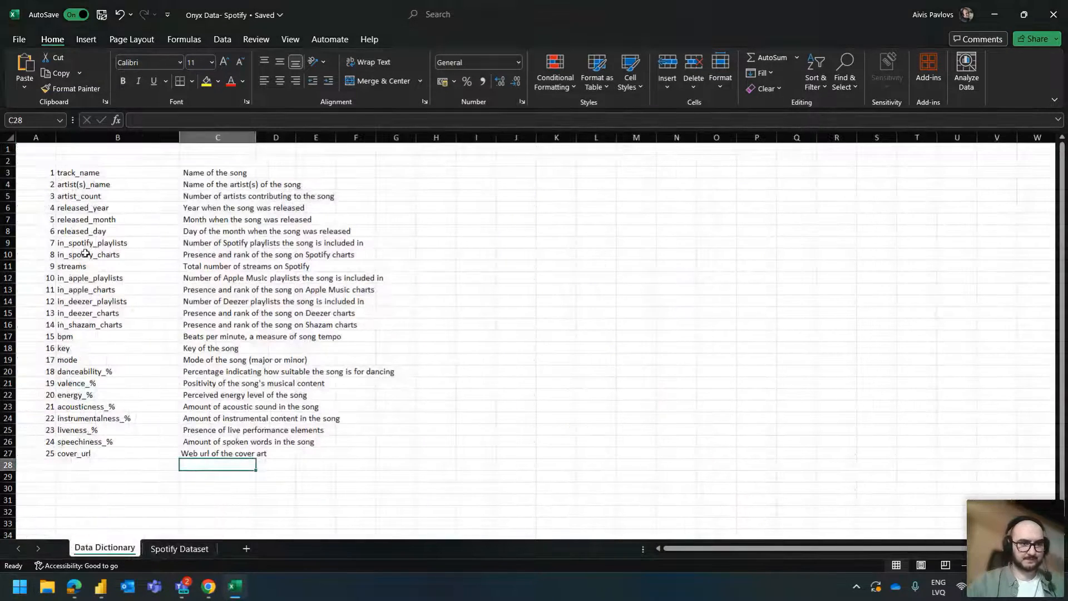
pyautogui.click(202, 256)
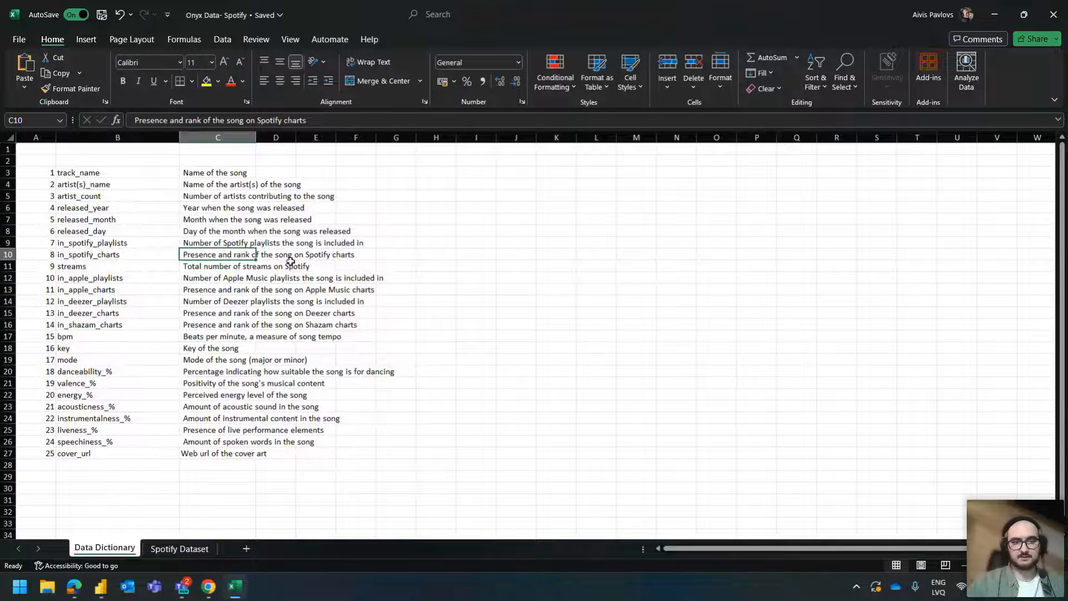
pyautogui.click(391, 265)
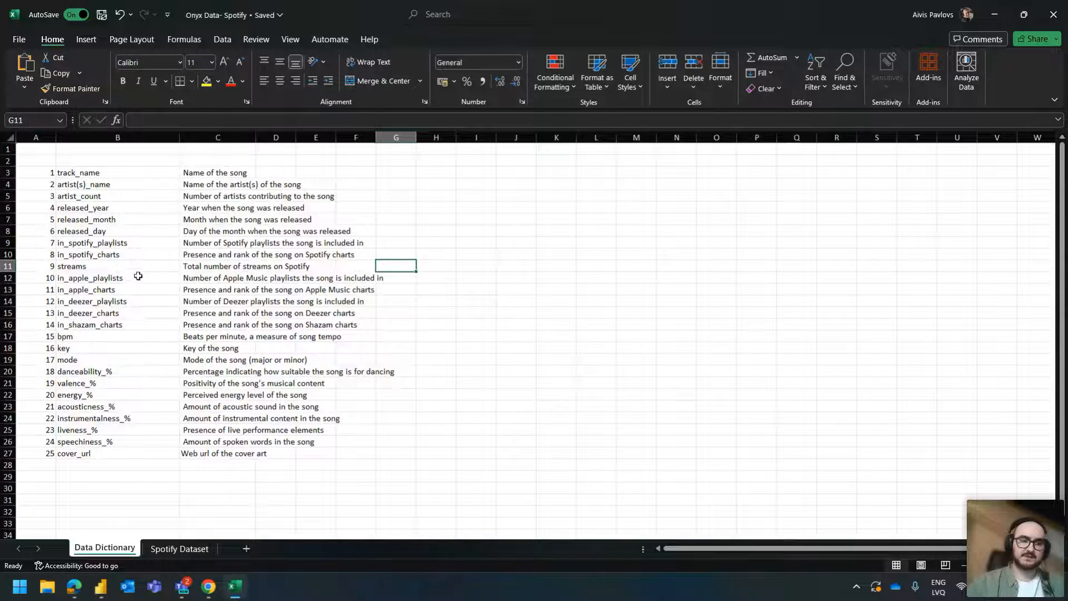
# - Fit the track_name, artist(s)_name and artist_count columns of the Spotify Dataset sheet to their contents
pyautogui.click(170, 550)
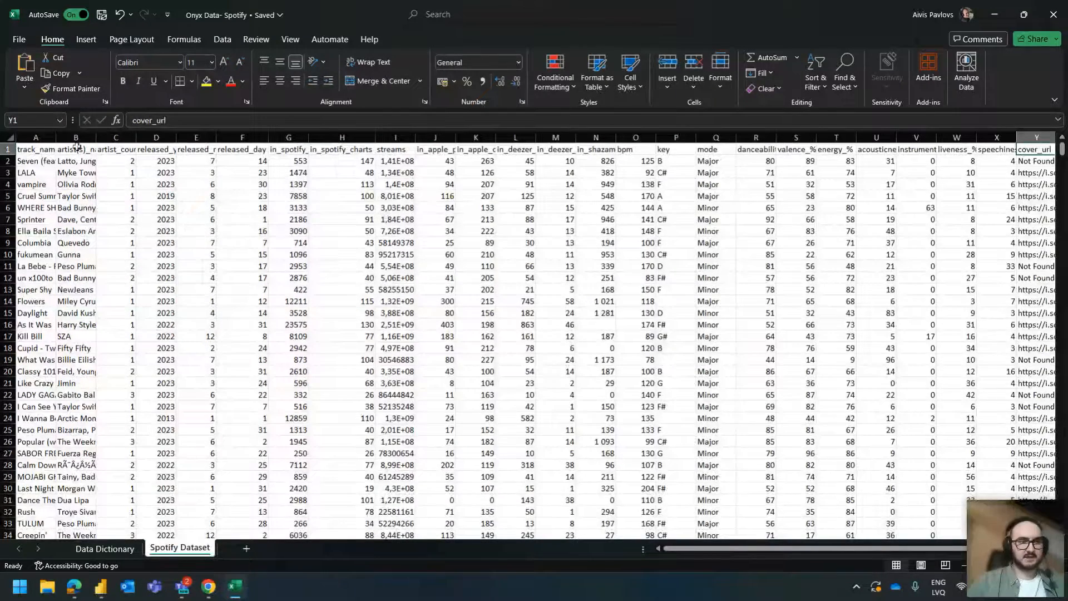
pyautogui.doubleClick(55, 137)
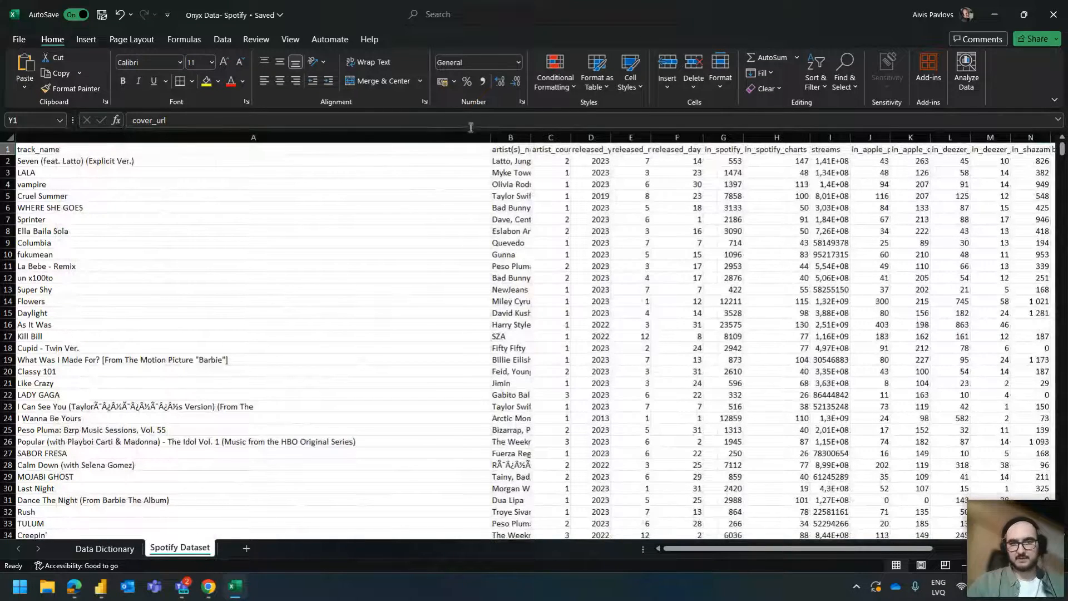
pyautogui.doubleClick(532, 137)
pyautogui.moveTo(704, 552); pyautogui.dragTo(784, 550)
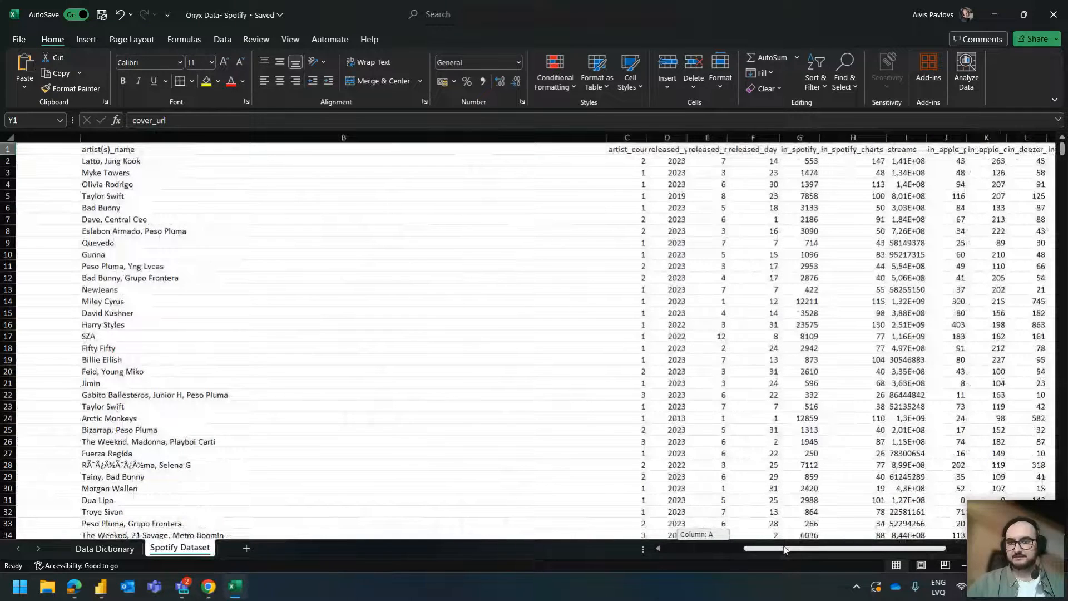
pyautogui.doubleClick(647, 138)
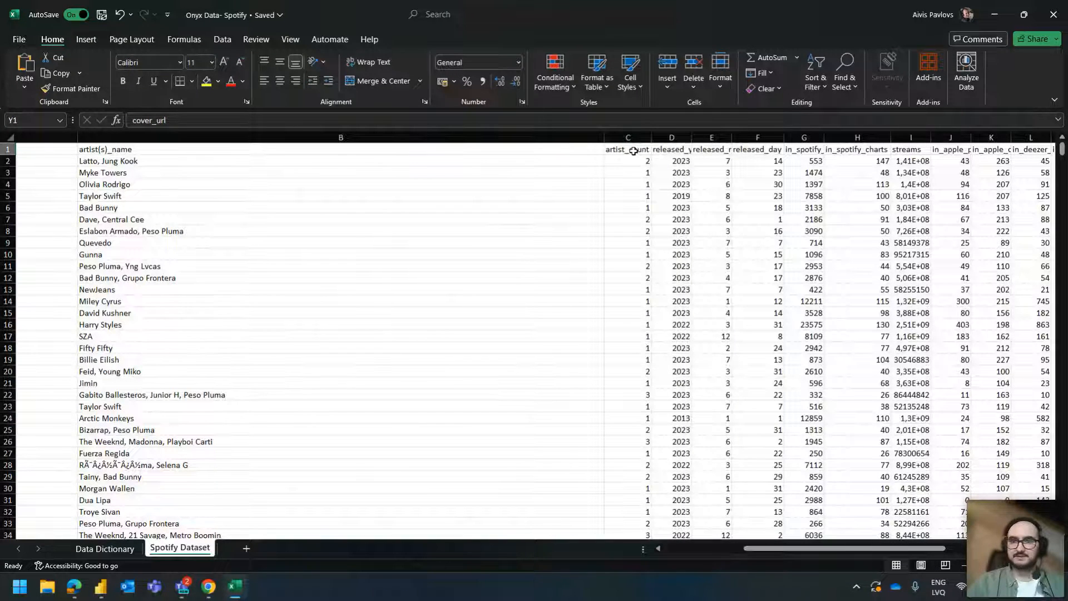
# - Review the release date, playlist, chart, streams and song attribute columns of the Spotify Dataset sheet
pyautogui.click(681, 150)
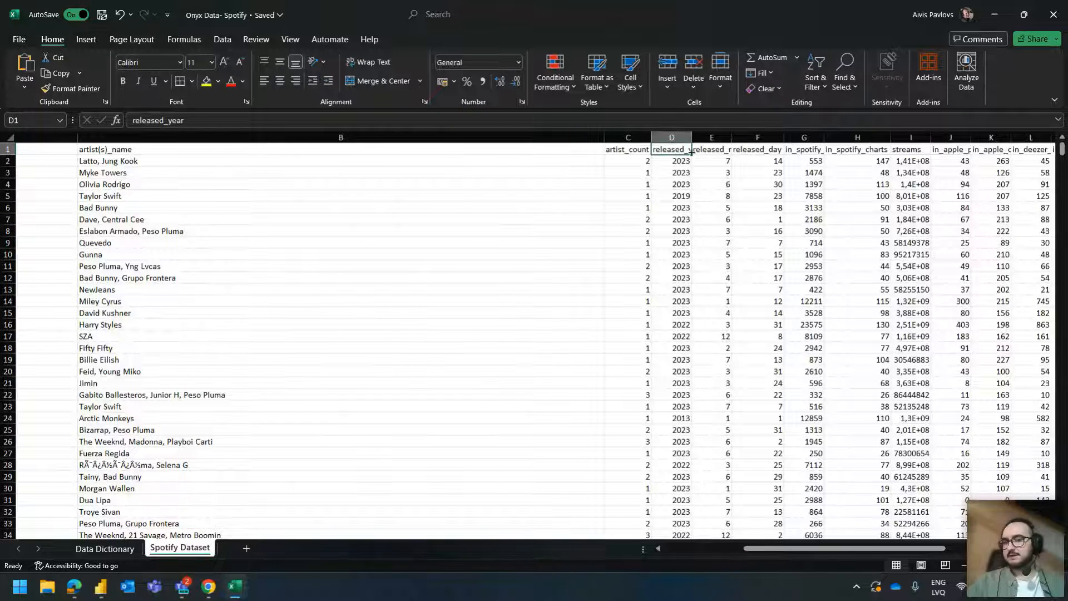
pyautogui.click(798, 152)
pyautogui.moveTo(847, 550); pyautogui.dragTo(876, 551)
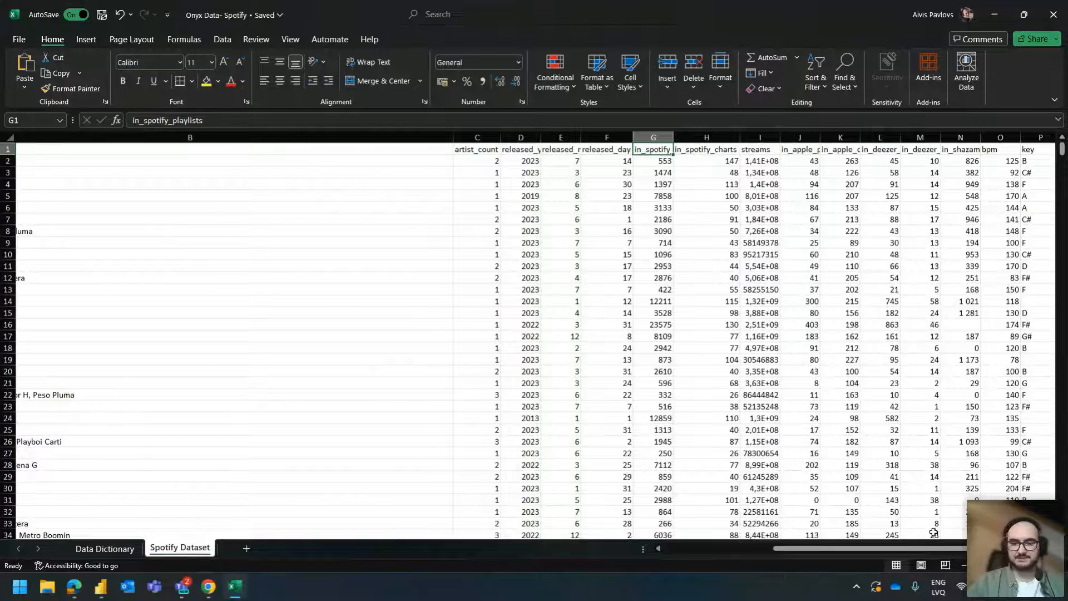
pyautogui.moveTo(929, 550); pyautogui.dragTo(953, 551)
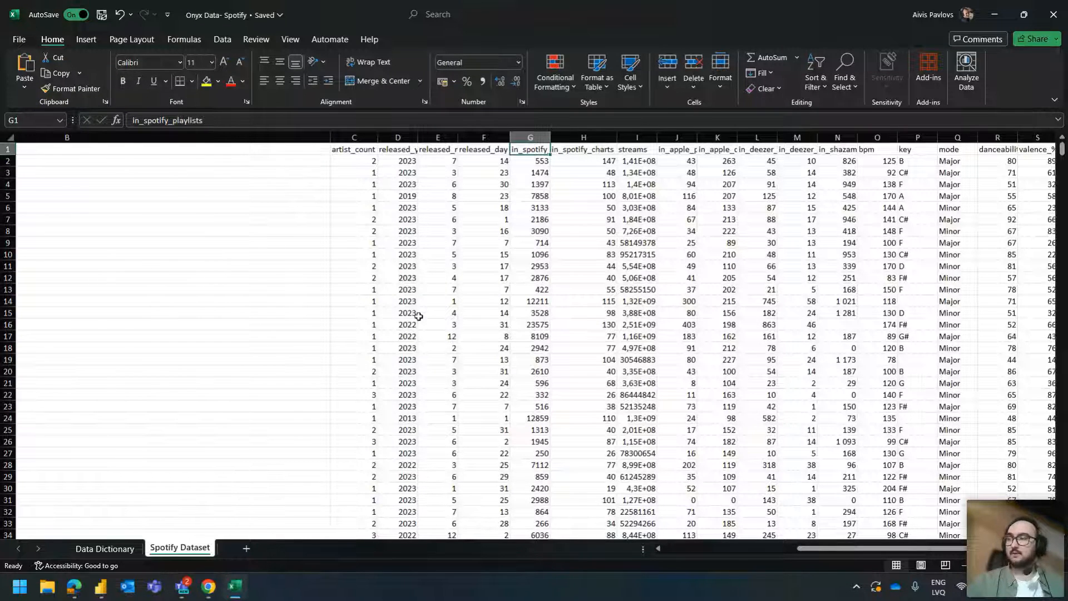
# - Switch to Power BI Desktop, start an Excel workbook import and select the Onyx Data- Spotify file
pyautogui.click(105, 589)
pyautogui.click(331, 517)
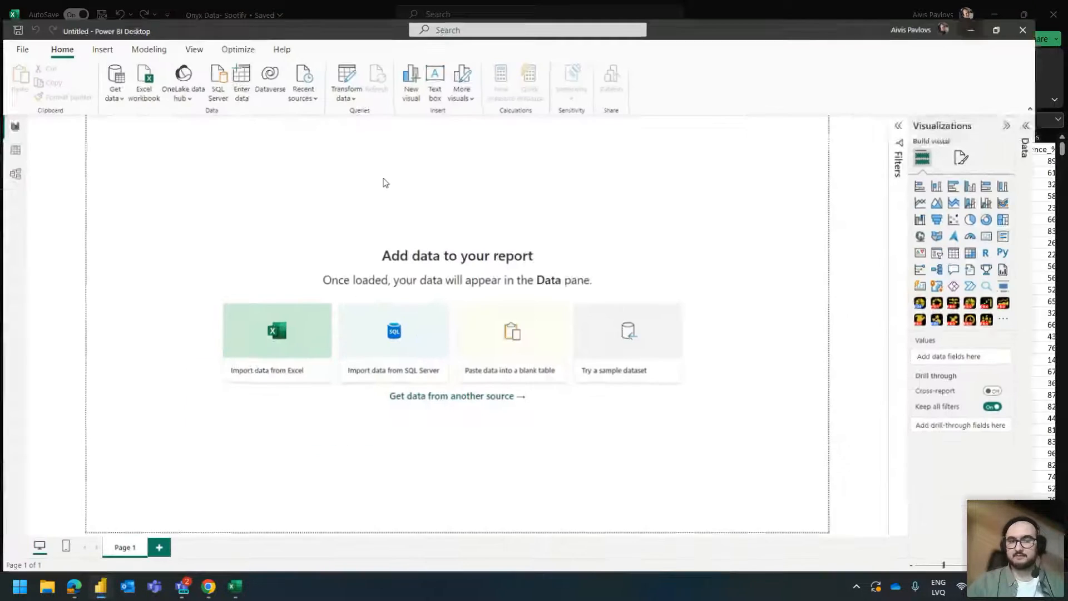
pyautogui.click(136, 82)
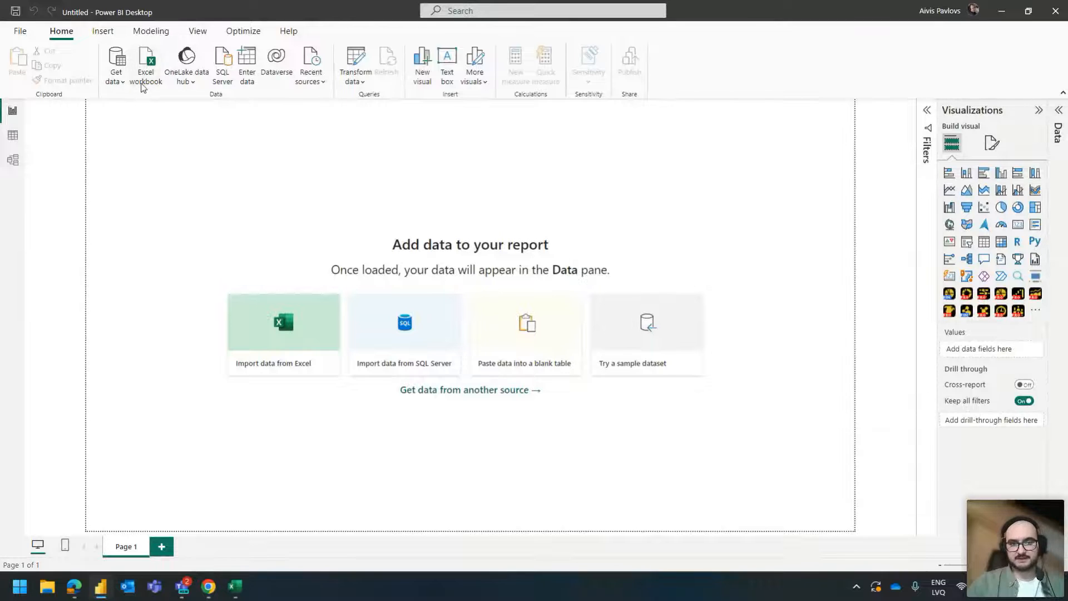
pyautogui.click(178, 113)
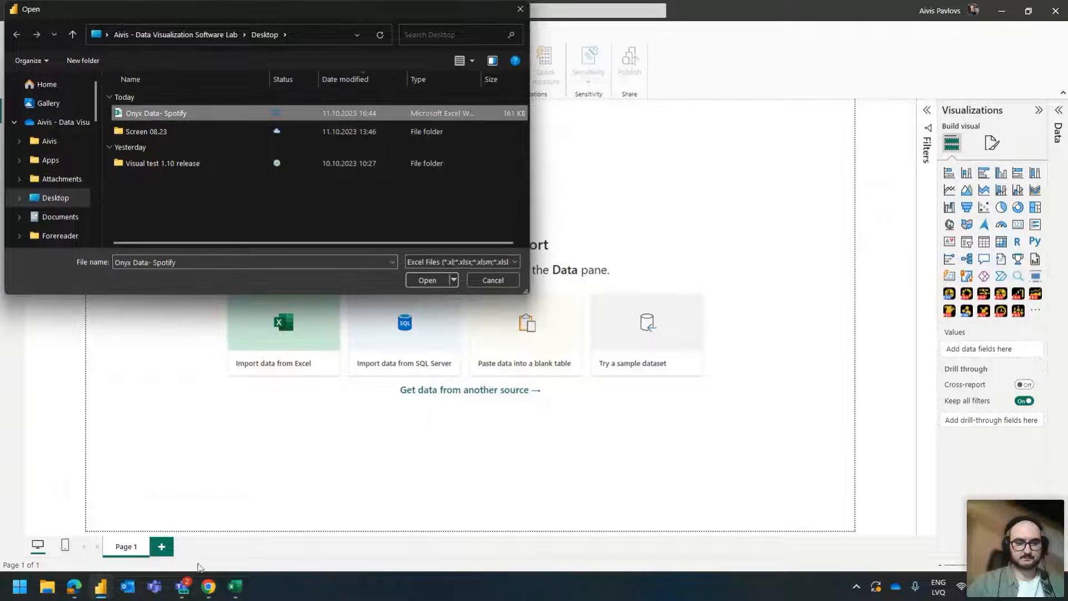
# - Try to open the Onyx Data- Spotify file for import while it is still open in Excel
pyautogui.click(235, 586)
pyautogui.click(234, 586)
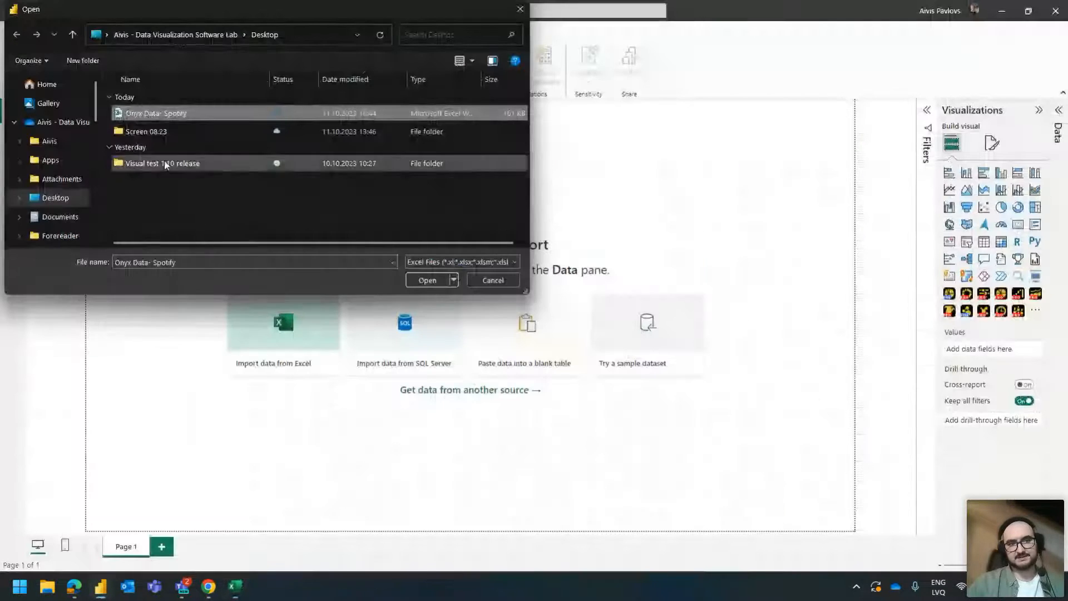
pyautogui.doubleClick(149, 115)
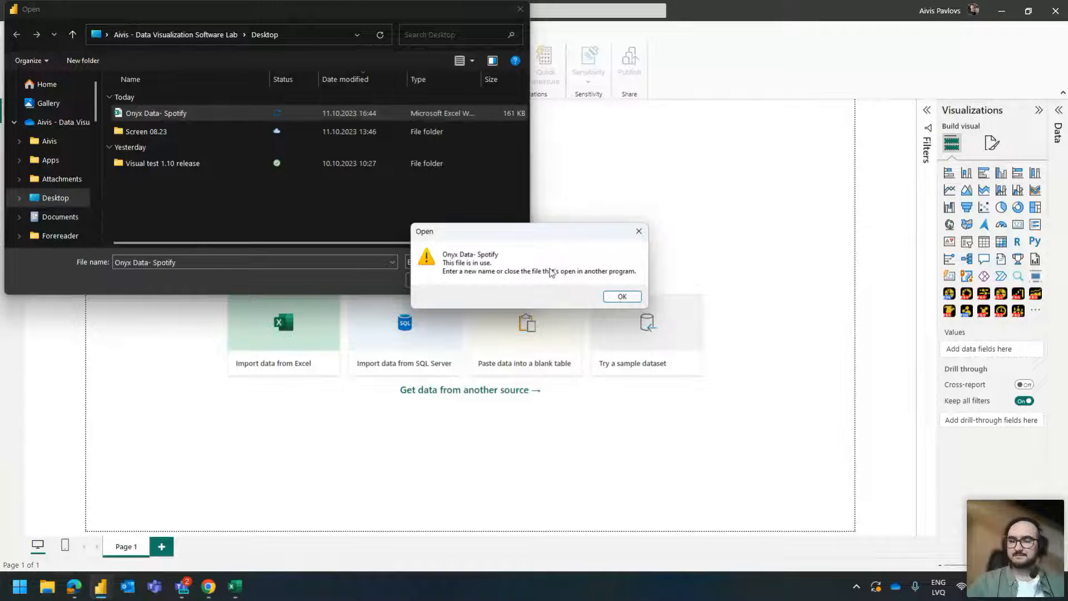
pyautogui.click(624, 297)
# - Close the Onyx Data- Spotify workbook in Excel and open the file in the Power BI import dialog
pyautogui.click(235, 587)
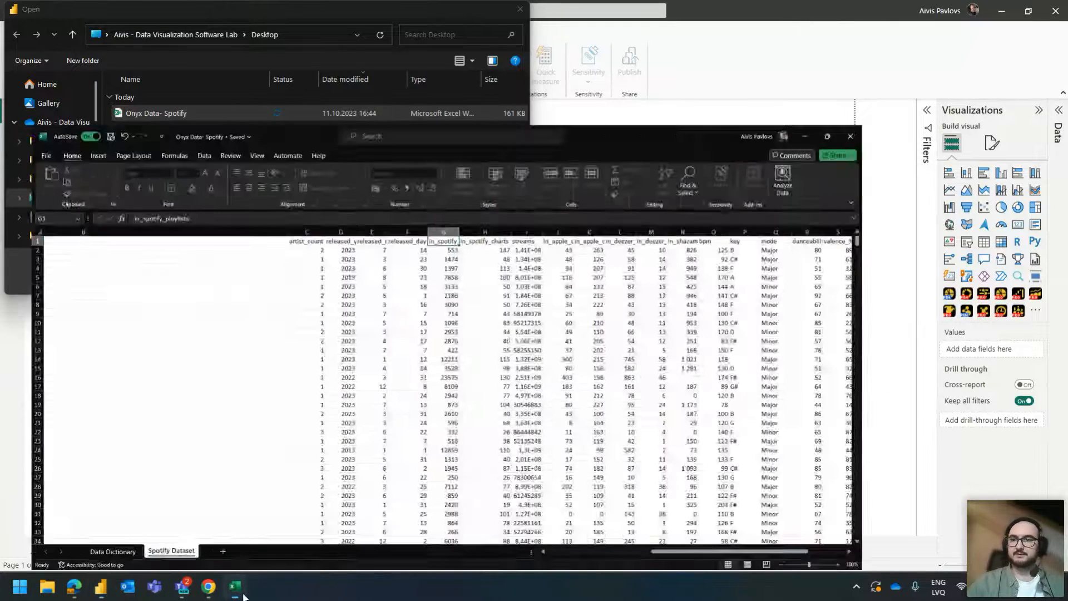
pyautogui.click(1053, 14)
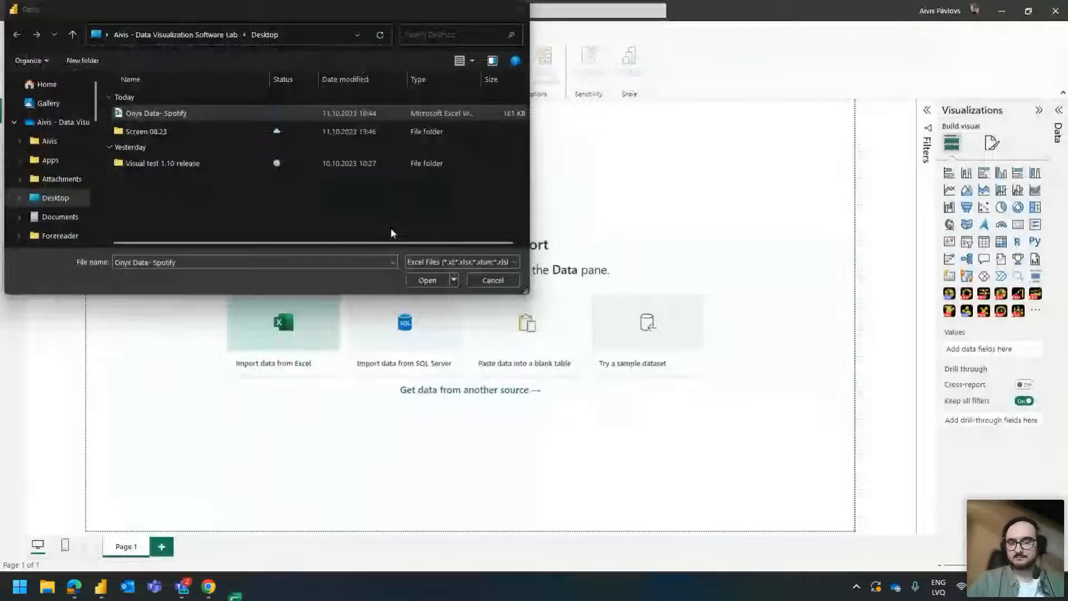
pyautogui.click(181, 118)
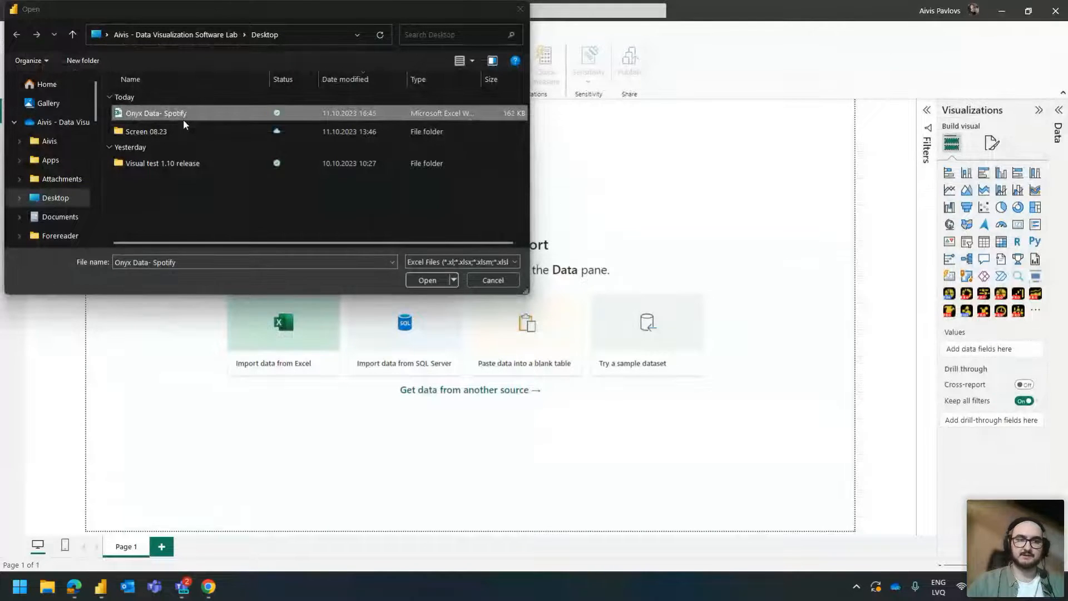
pyautogui.doubleClick(182, 119)
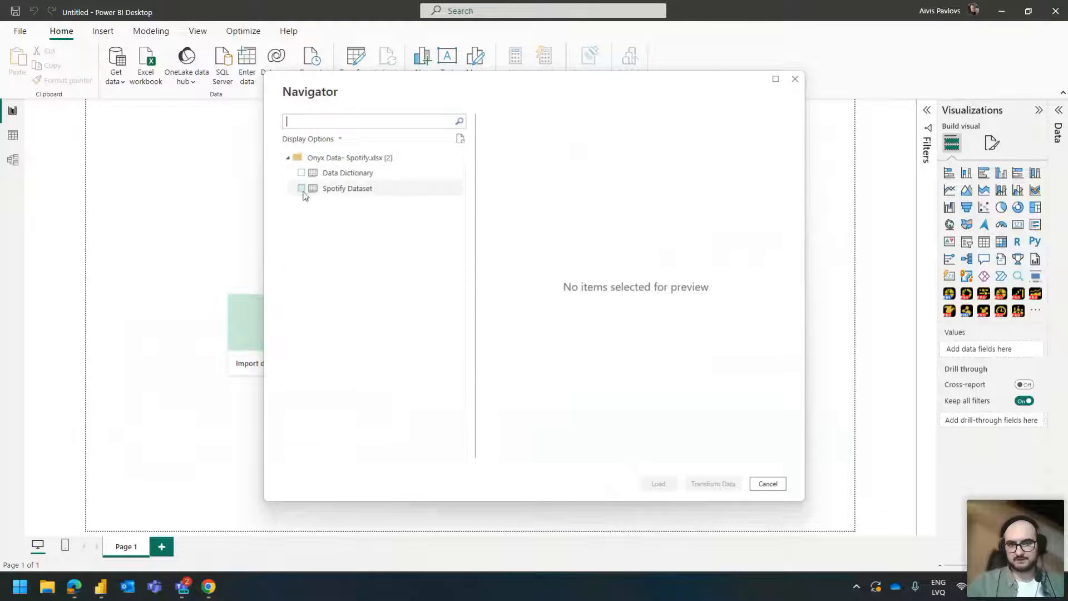
# - Select the Data Dictionary and Spotify Dataset sheets and open them in Power Query Editor for transformation
pyautogui.click(301, 173)
pyautogui.click(301, 188)
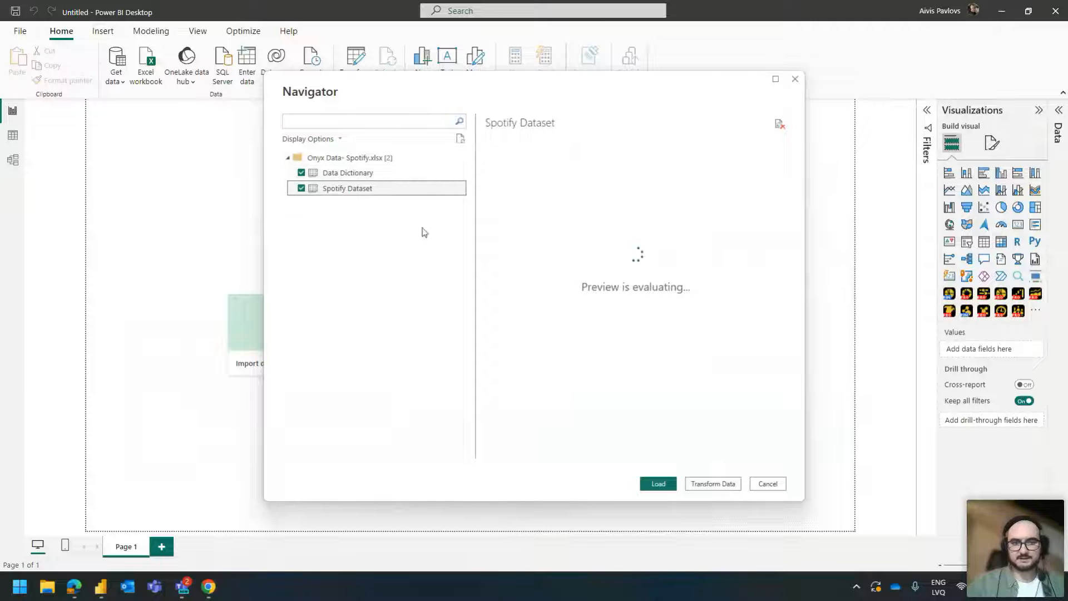
pyautogui.click(714, 484)
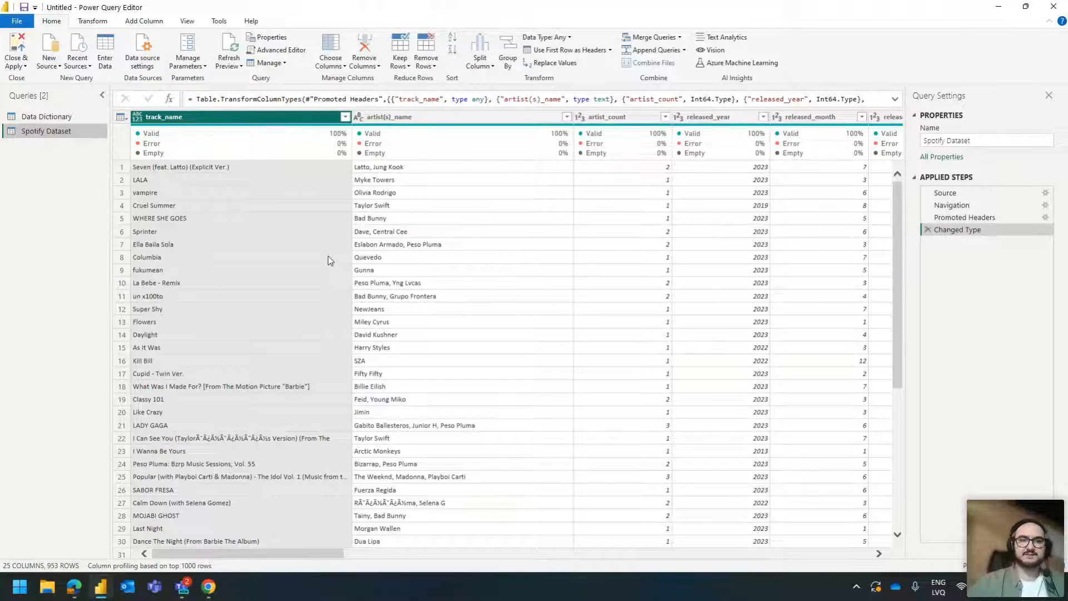
# - Switch the Column quality data preview off and back on, and return to the Home commands
pyautogui.moveTo(216, 141)
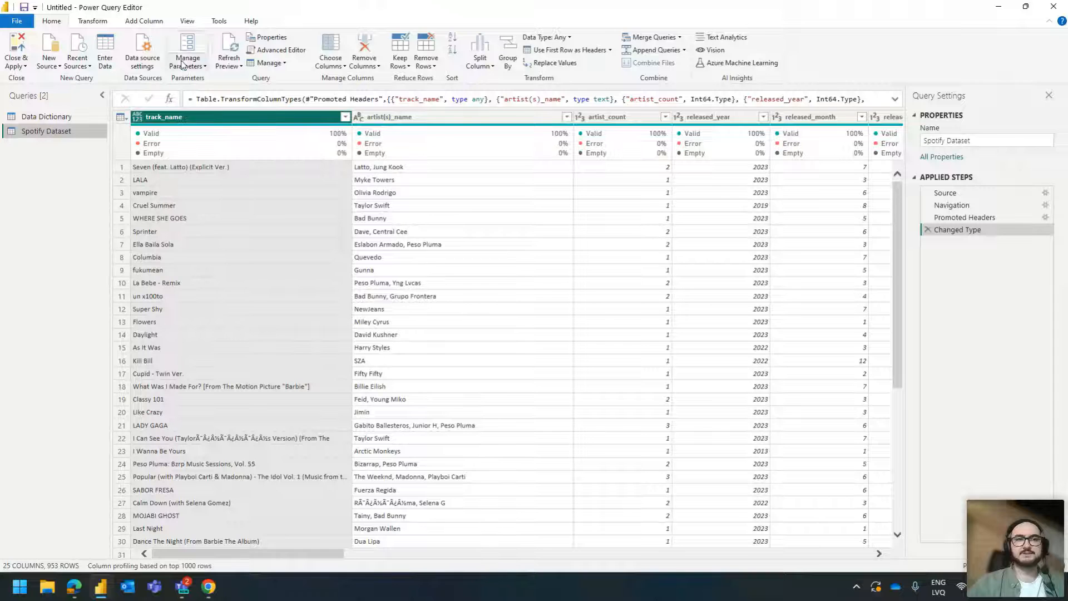
pyautogui.click(187, 21)
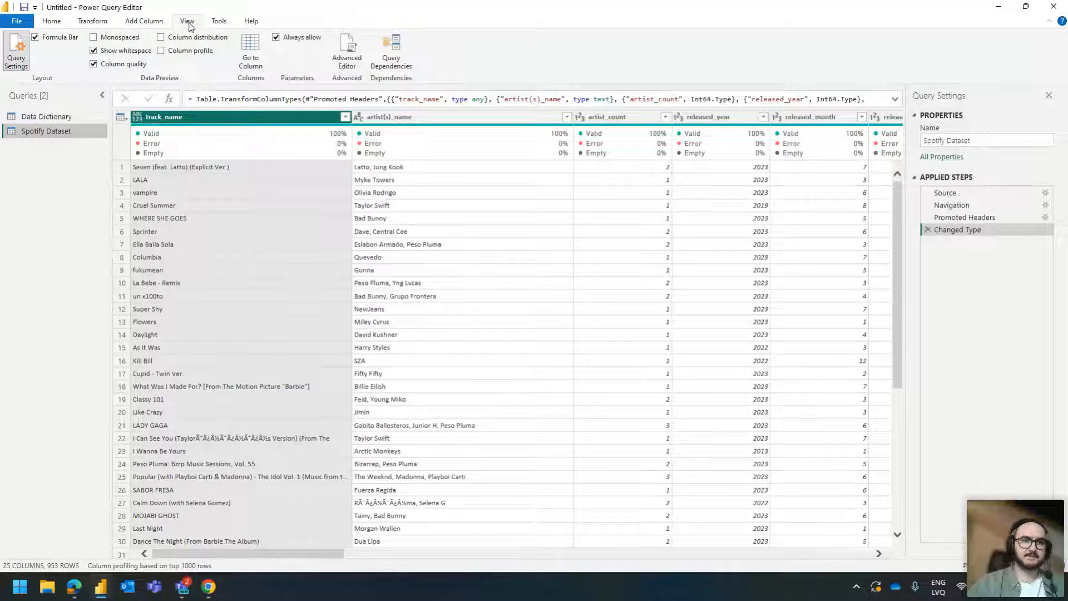
pyautogui.click(126, 66)
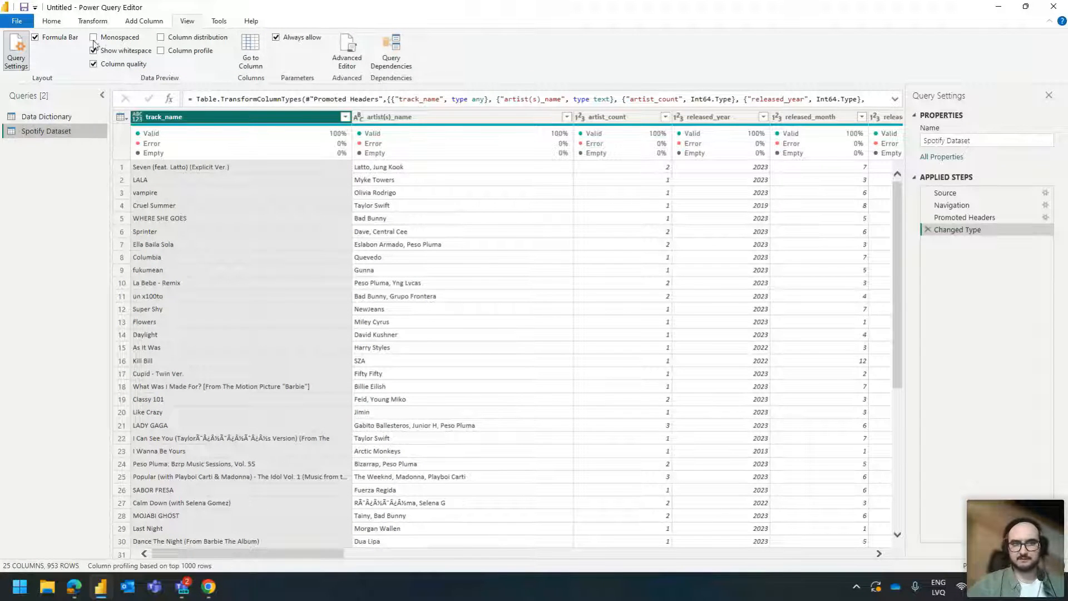
pyautogui.click(119, 65)
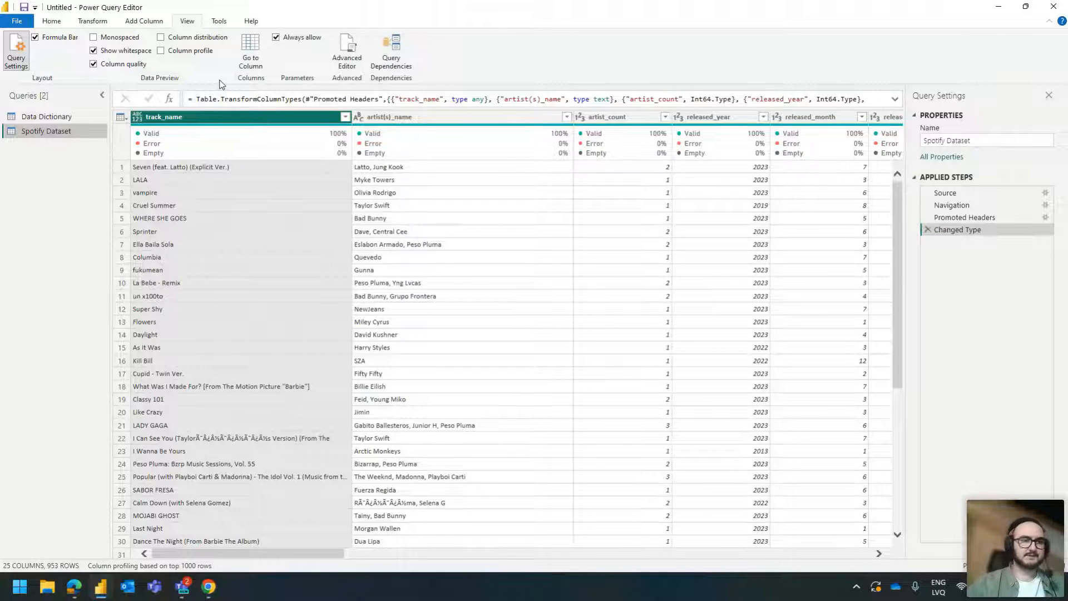
pyautogui.click(50, 22)
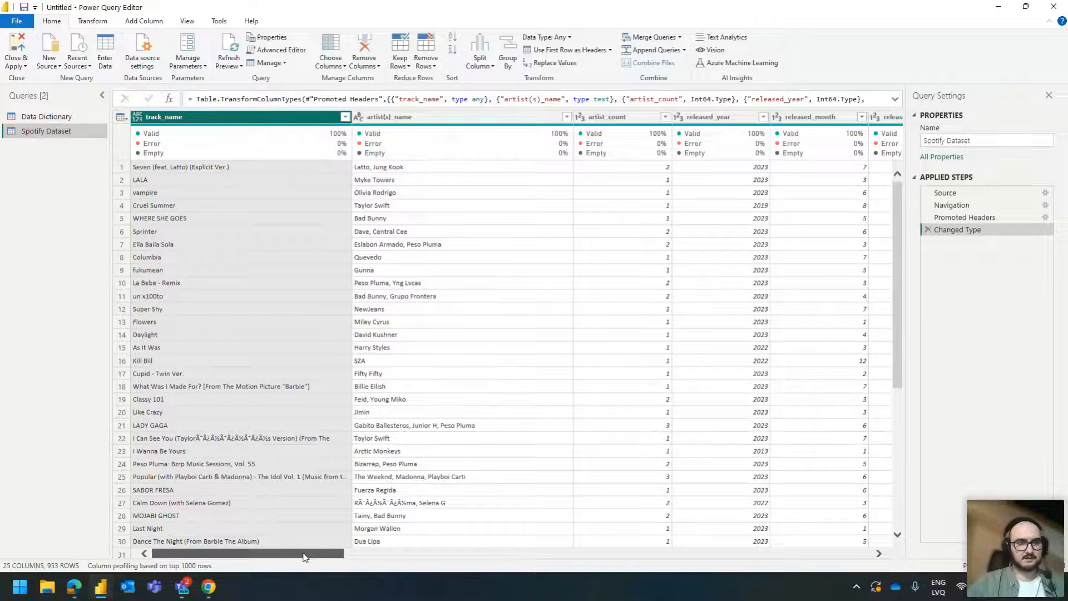
# - Check the column quality across the Spotify Dataset query and inspect the error details of the streams column
pyautogui.moveTo(305, 557); pyautogui.dragTo(379, 556)
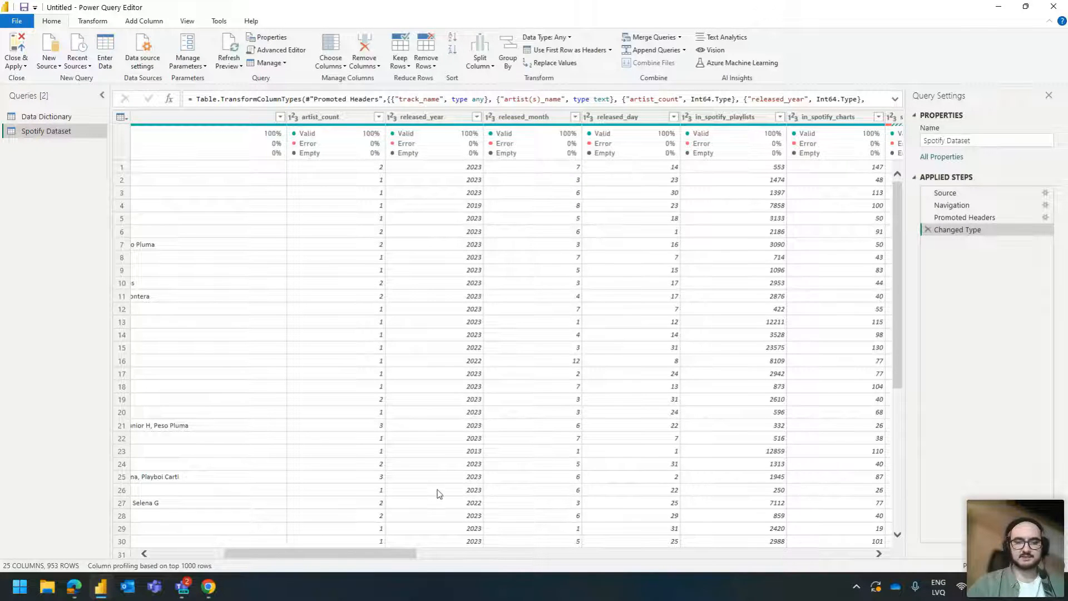
pyautogui.moveTo(401, 558); pyautogui.dragTo(481, 557)
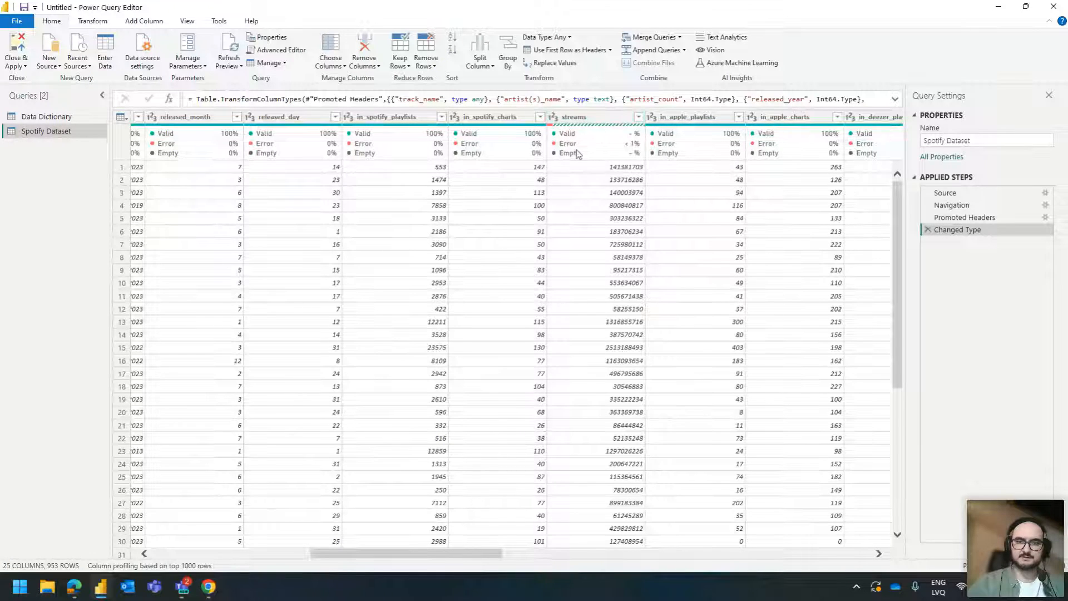
pyautogui.moveTo(587, 152)
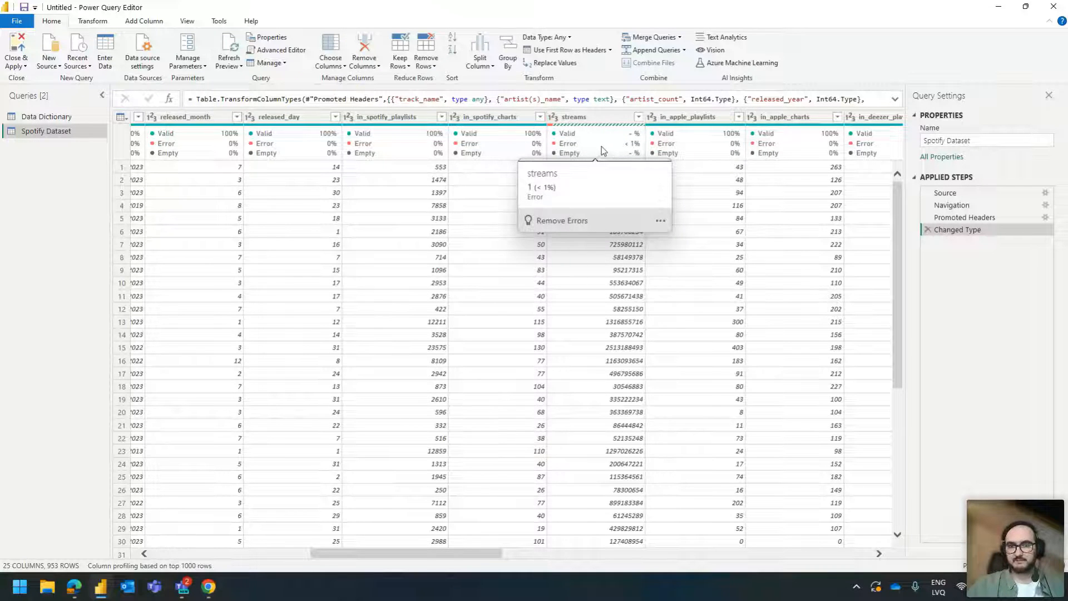
# - Keep only the error rows of the streams column, inspect the error cell, and discard the drill-down into it
pyautogui.rightClick(602, 146)
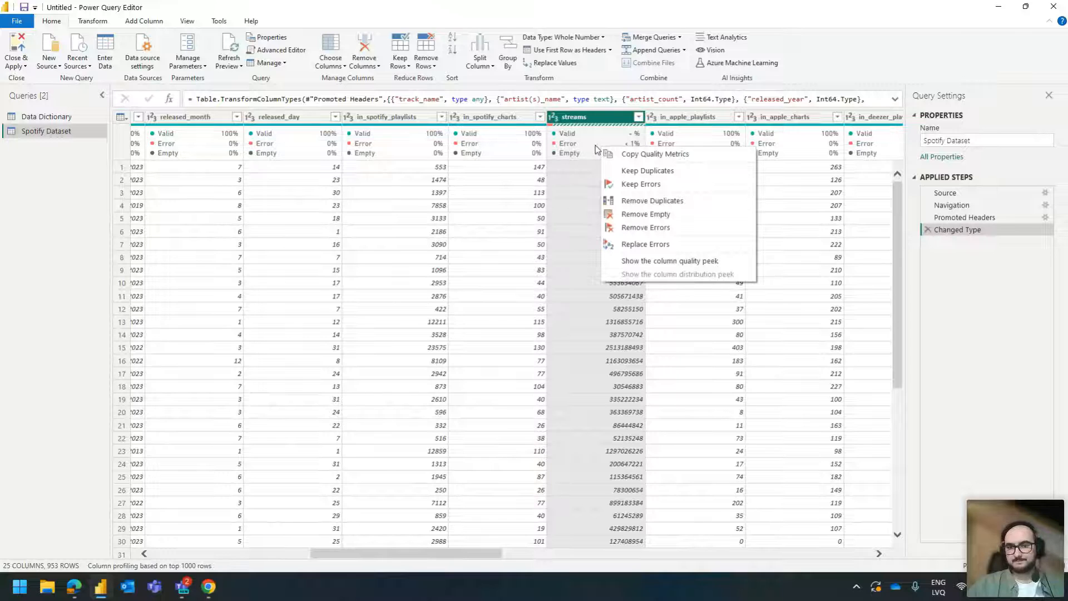
pyautogui.click(638, 186)
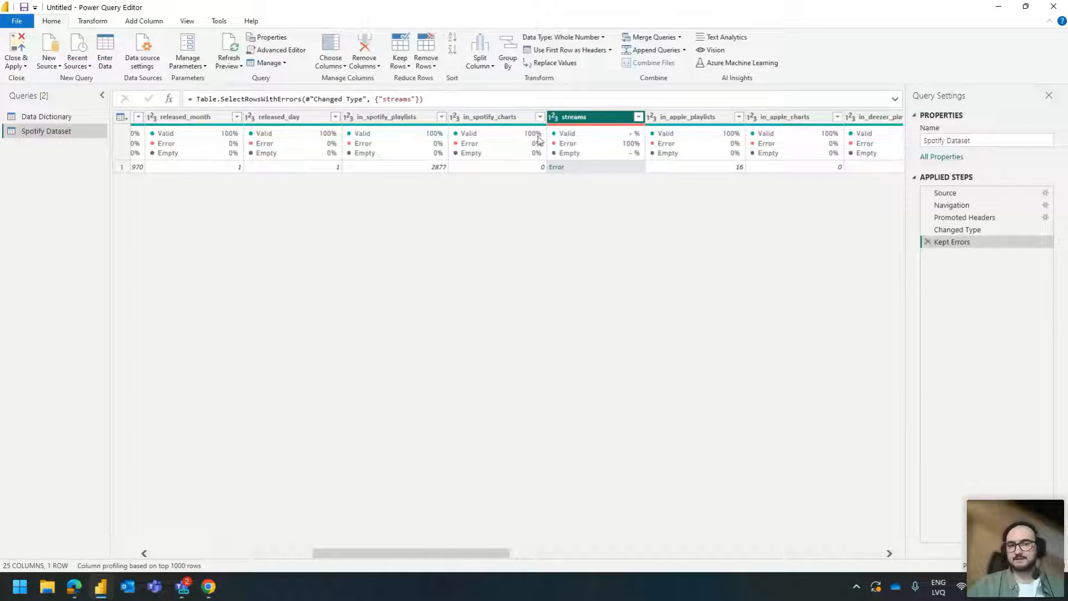
pyautogui.click(599, 168)
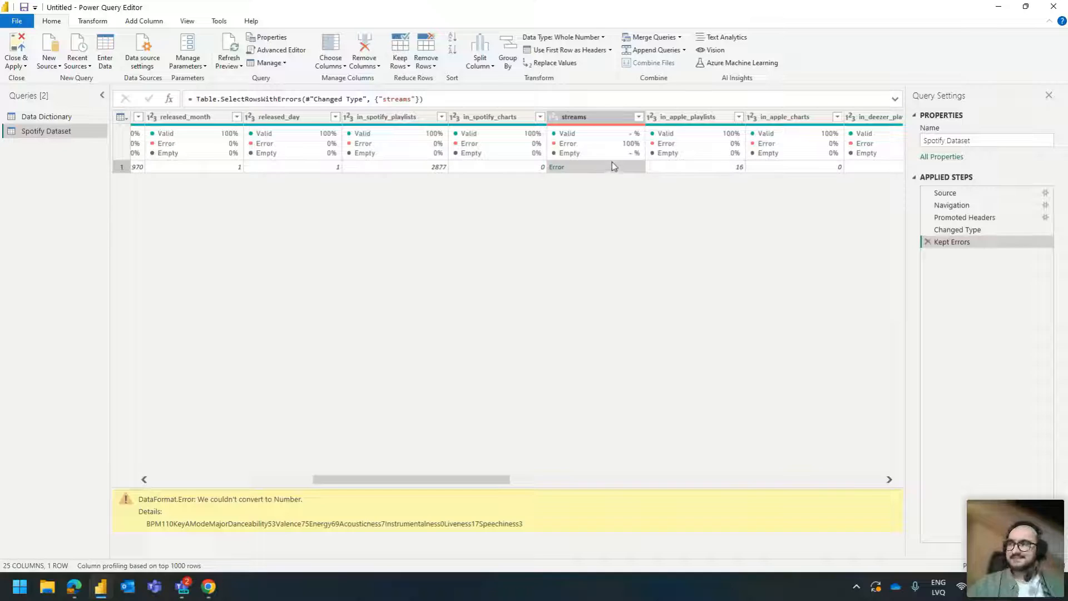
pyautogui.click(557, 167)
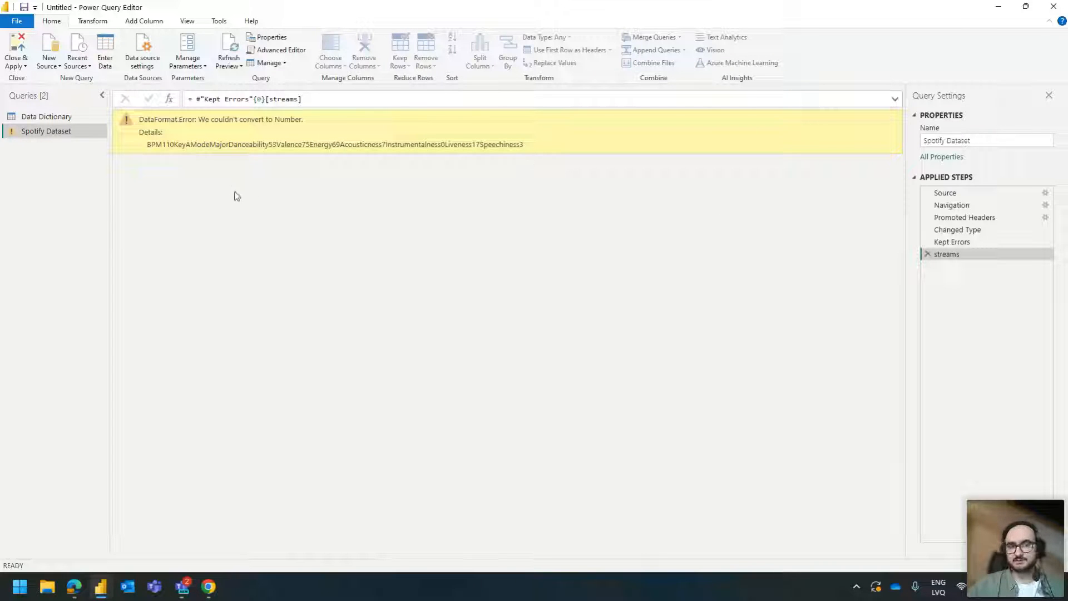
pyautogui.click(928, 254)
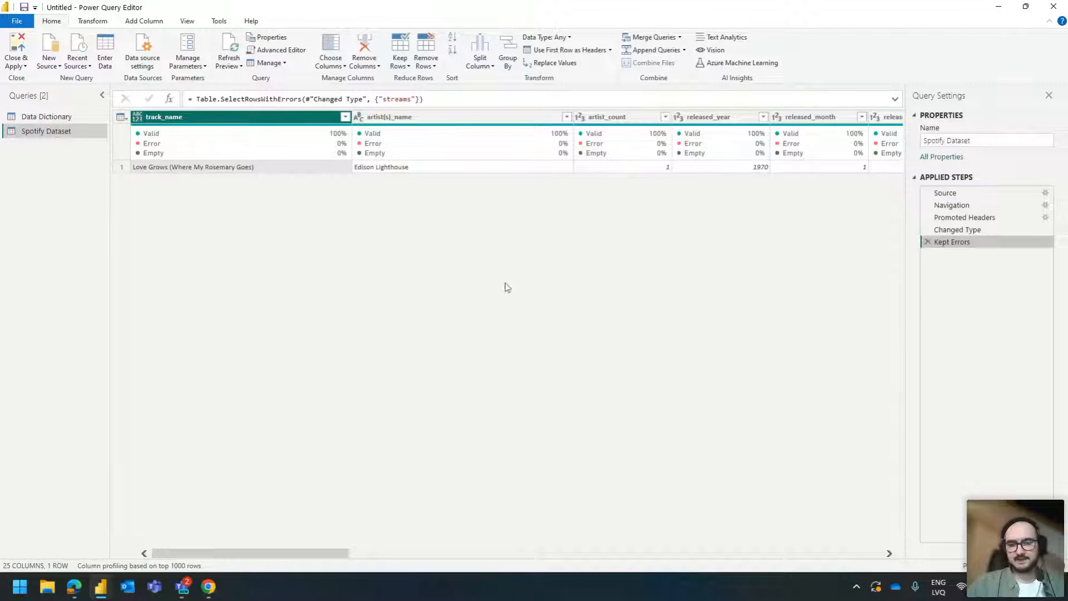
# - Examine the error details of the failing streams cell, including the text that could not be converted
pyautogui.moveTo(338, 554); pyautogui.dragTo(535, 557)
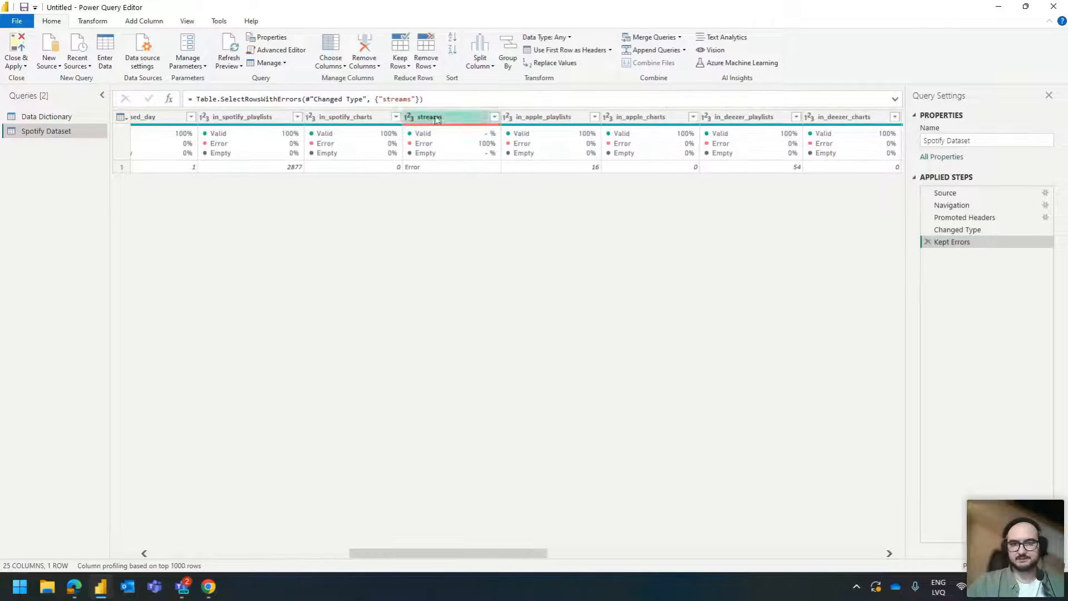
pyautogui.click(485, 167)
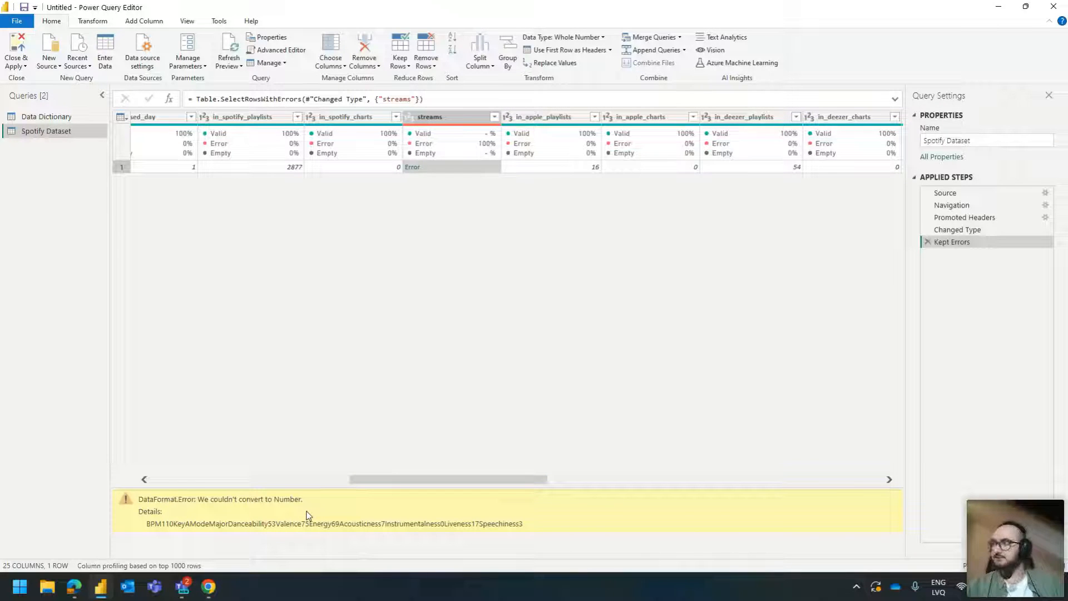
pyautogui.doubleClick(200, 525)
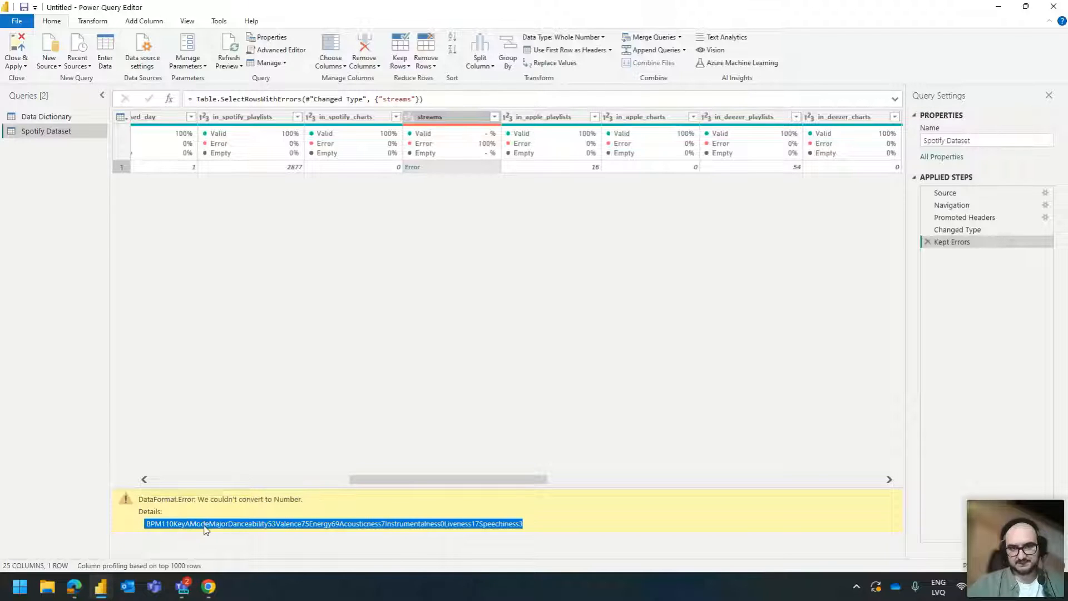
pyautogui.click(205, 525)
pyautogui.moveTo(159, 526); pyautogui.dragTo(331, 526)
pyautogui.click(331, 526)
pyautogui.moveTo(171, 526); pyautogui.dragTo(305, 526)
pyautogui.click(303, 525)
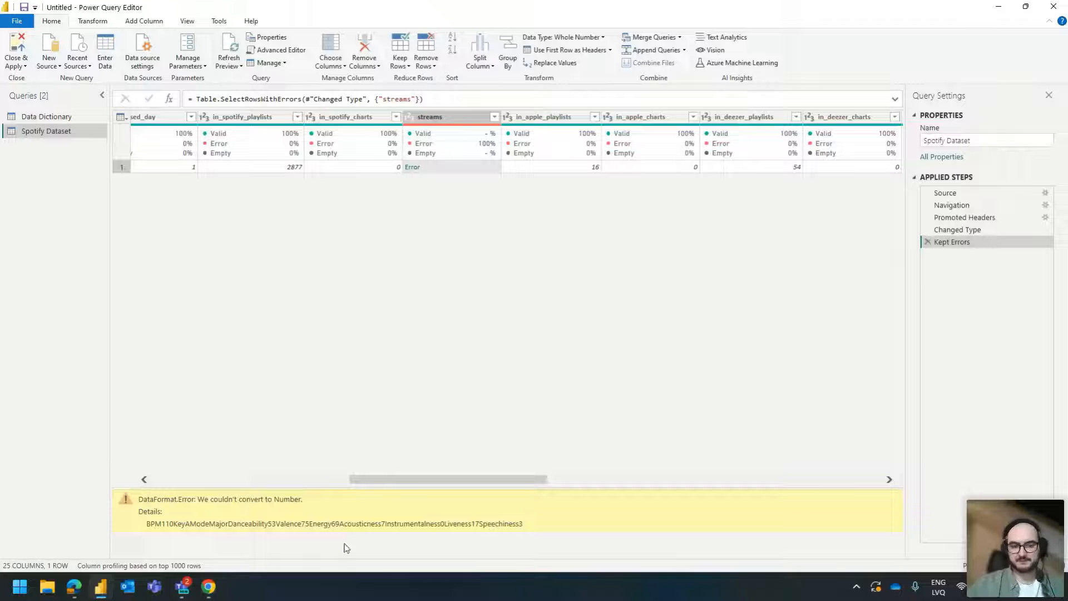
# - Compare the error text with the row's bpm, key, mode, danceability and valence values, and remove the Kept Errors step
pyautogui.moveTo(497, 480); pyautogui.dragTo(634, 477)
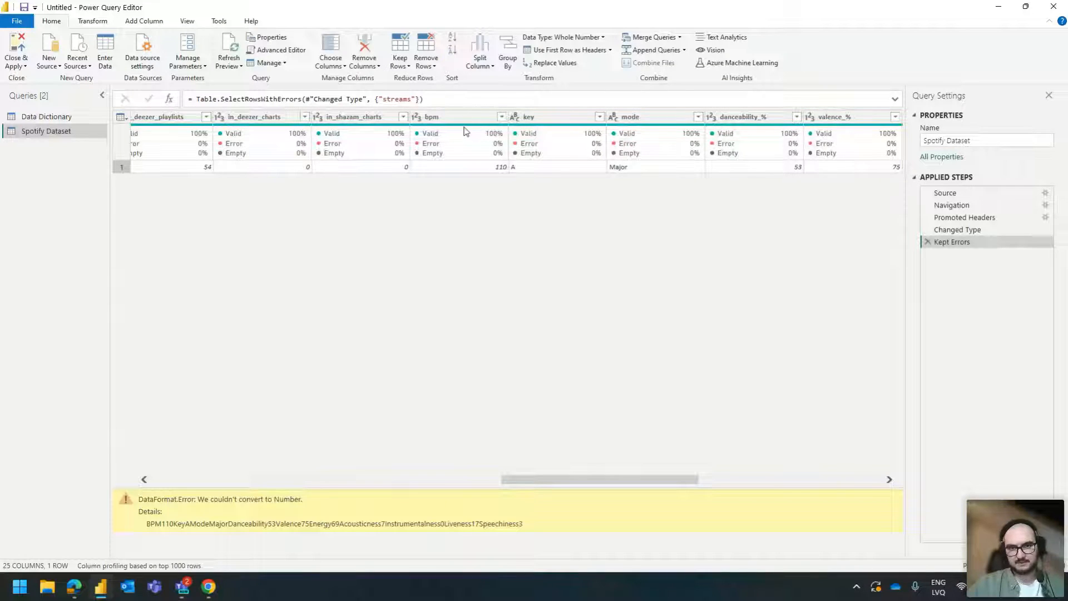
pyautogui.moveTo(467, 137)
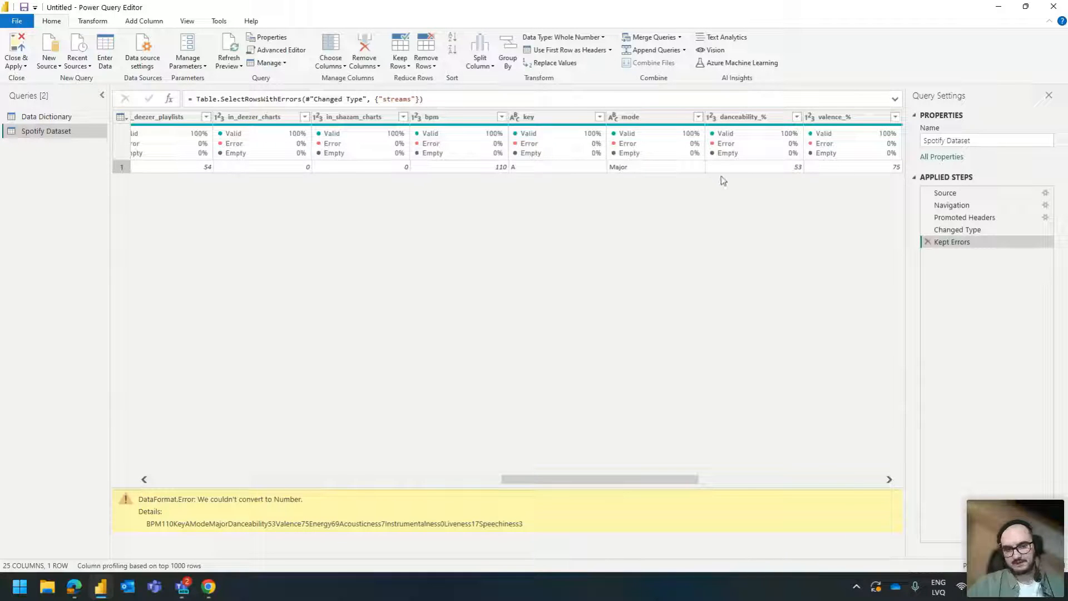
pyautogui.moveTo(605, 478); pyautogui.dragTo(471, 482)
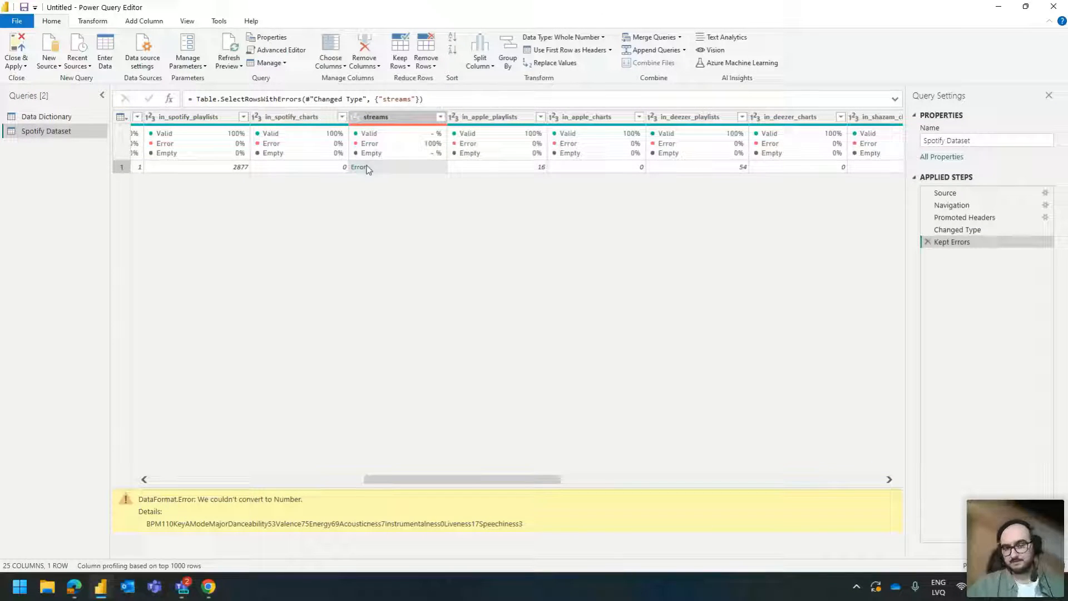
pyautogui.click(928, 242)
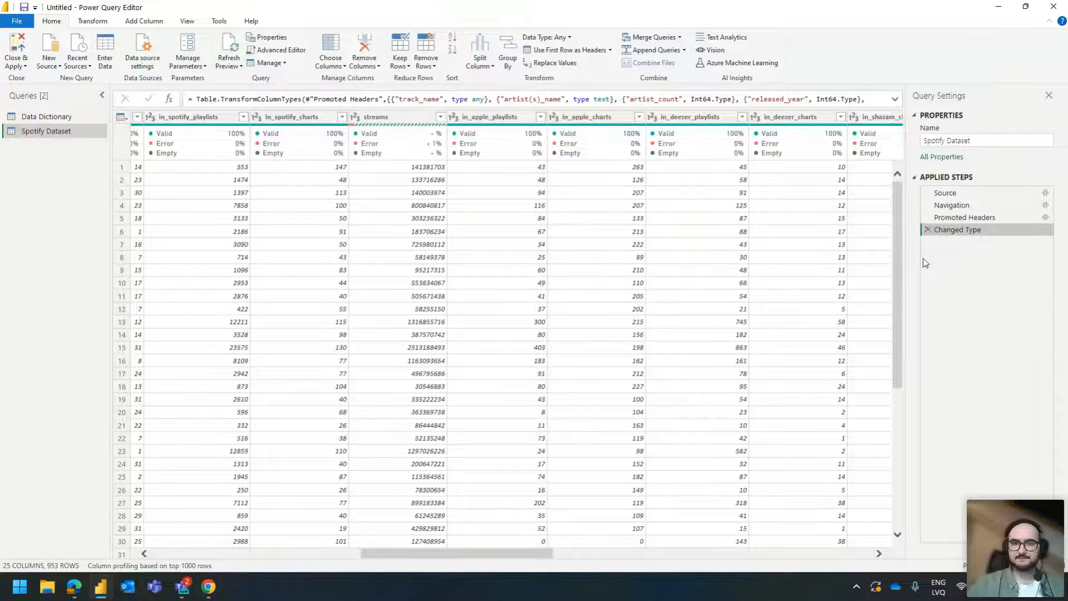
# - Replace the errors in the streams column with 0
pyautogui.rightClick(390, 146)
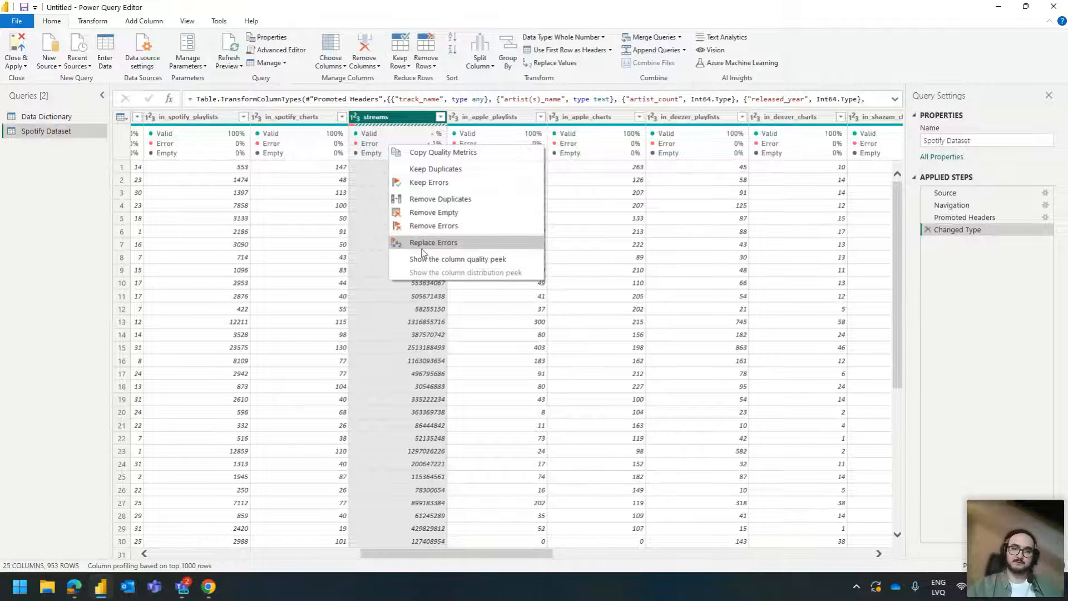
pyautogui.click(422, 248)
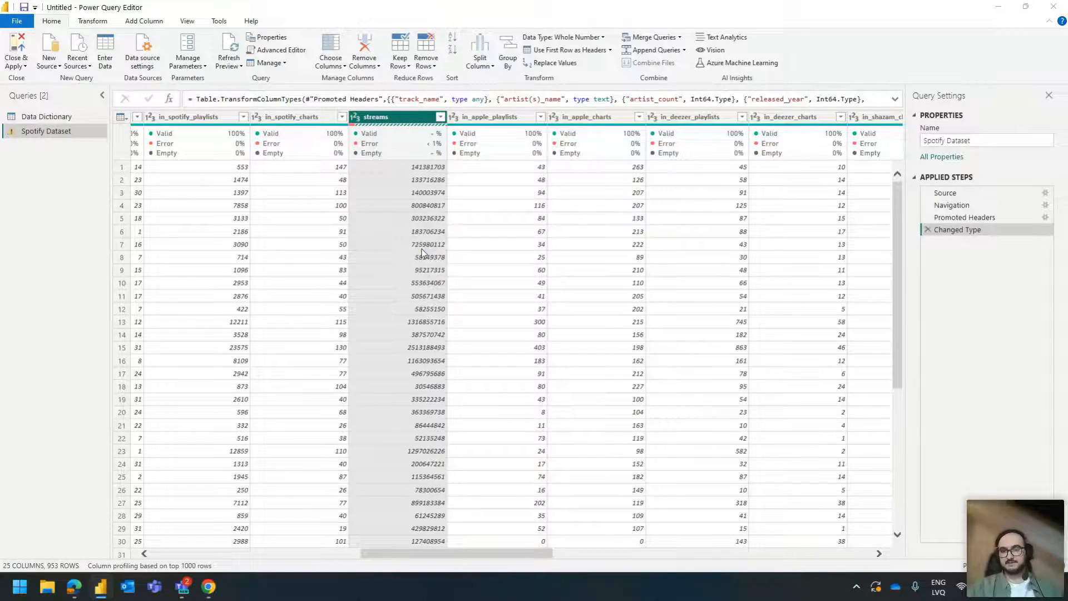
pyautogui.write('0')
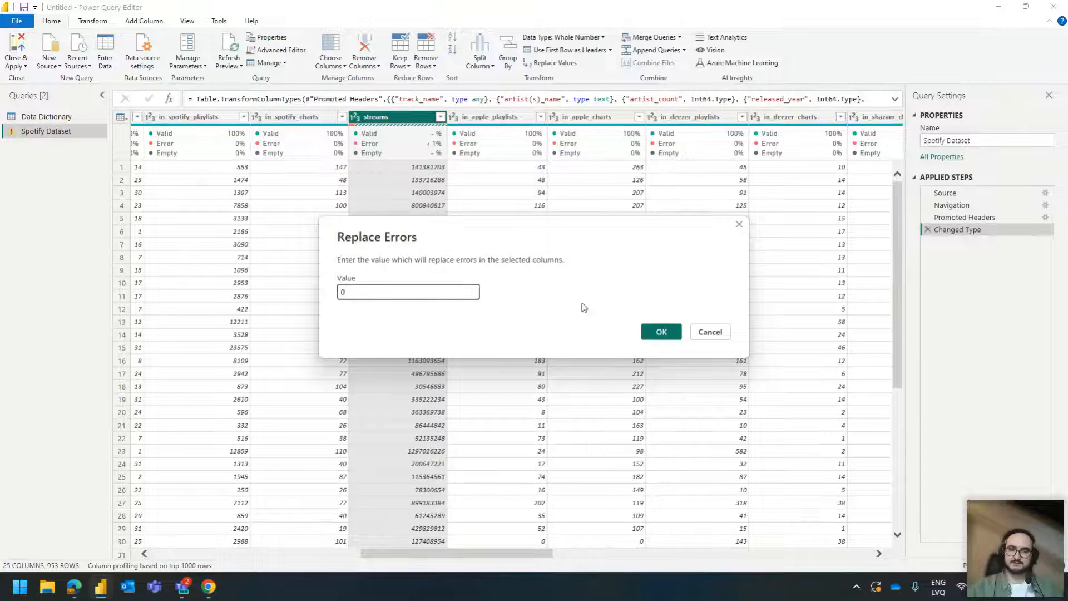
pyautogui.click(661, 332)
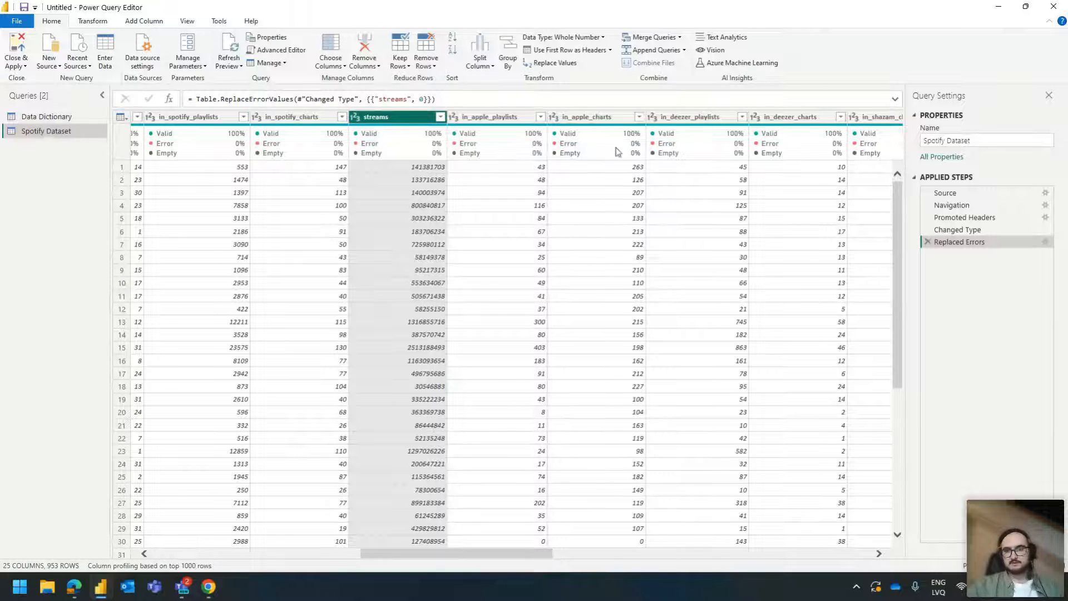
# - Check the track and artist names, change the track_name column's data type, and load the queries into the report
pyautogui.moveTo(518, 562); pyautogui.dragTo(172, 570)
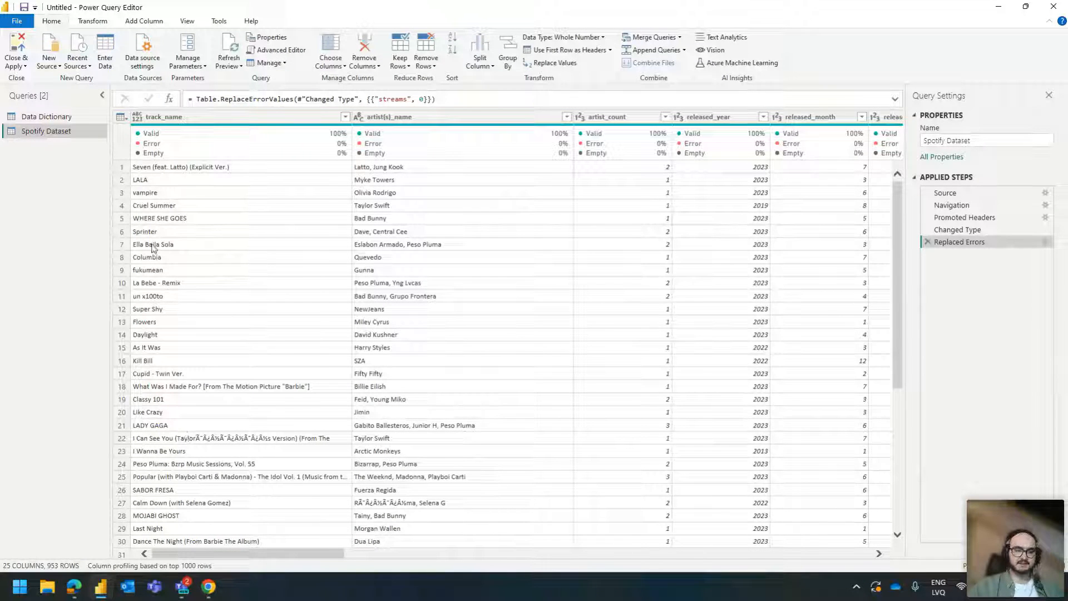
pyautogui.scroll(-5, 154, 192)
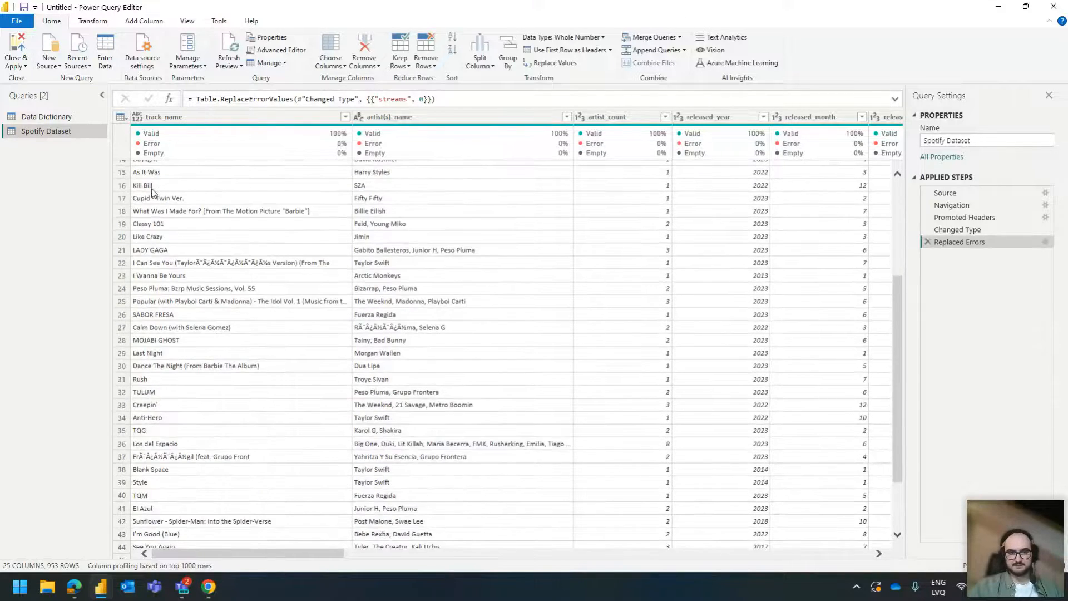
pyautogui.scroll(-8, 154, 192)
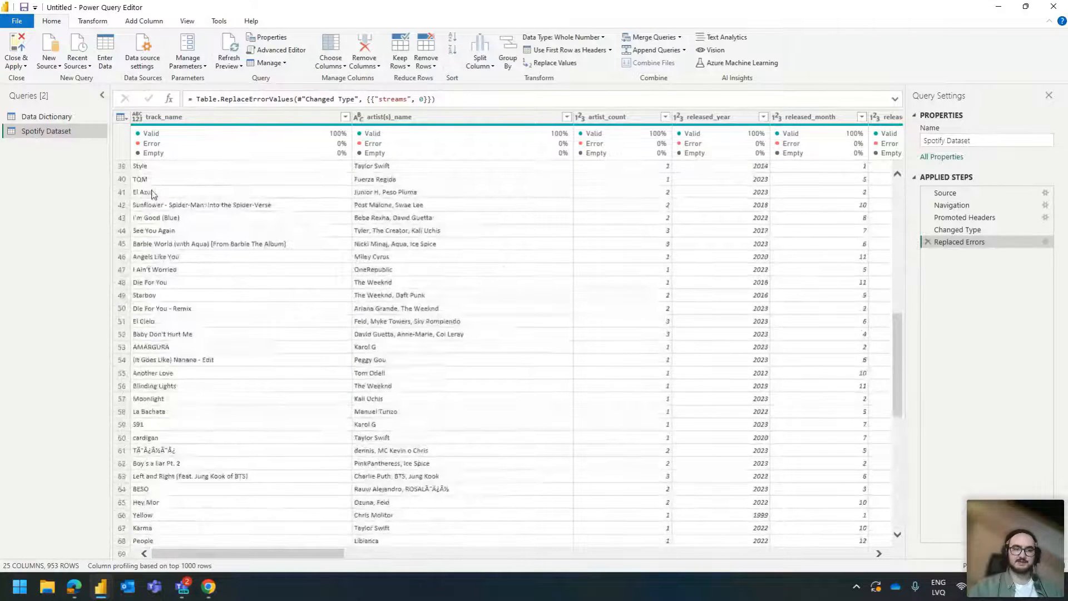
pyautogui.scroll(13, 153, 195)
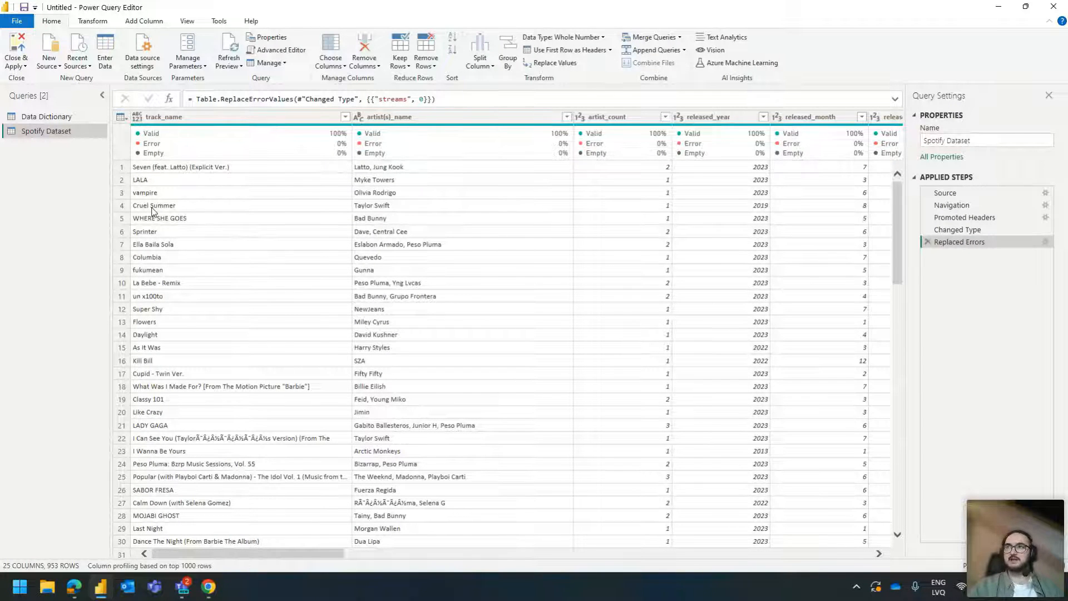
pyautogui.click(136, 117)
pyautogui.click(178, 256)
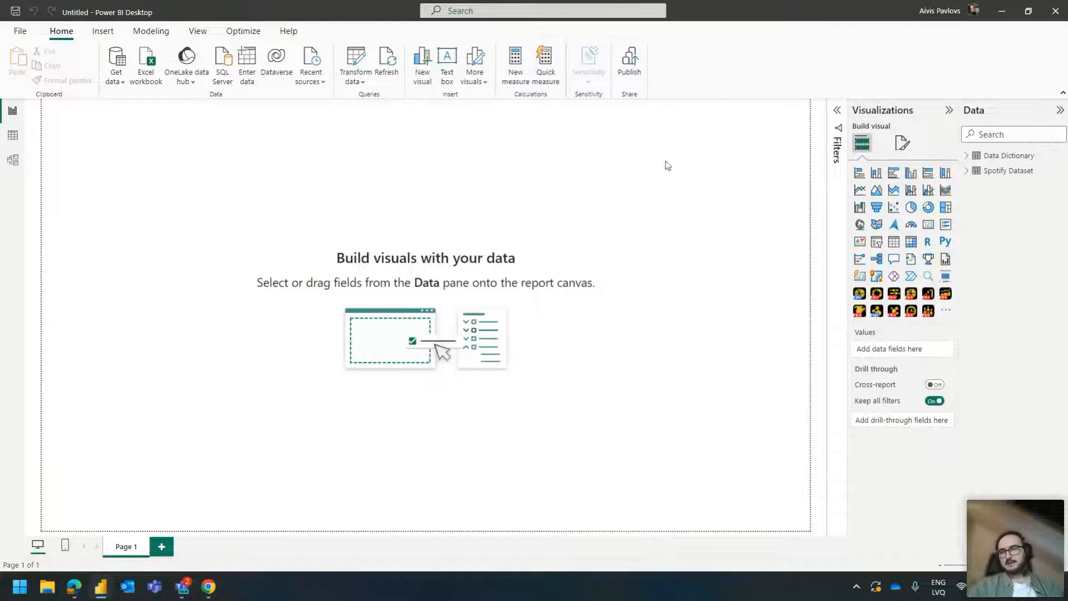
# - Check the fields of the Data Dictionary table and open it in Table view
pyautogui.moveTo(1000, 163)
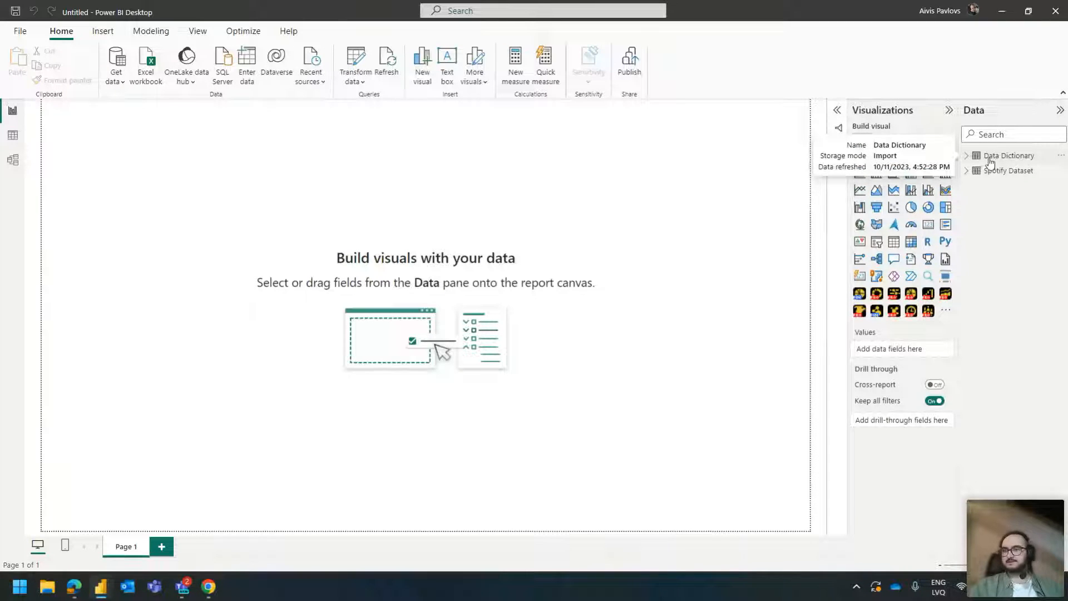
pyautogui.click(968, 157)
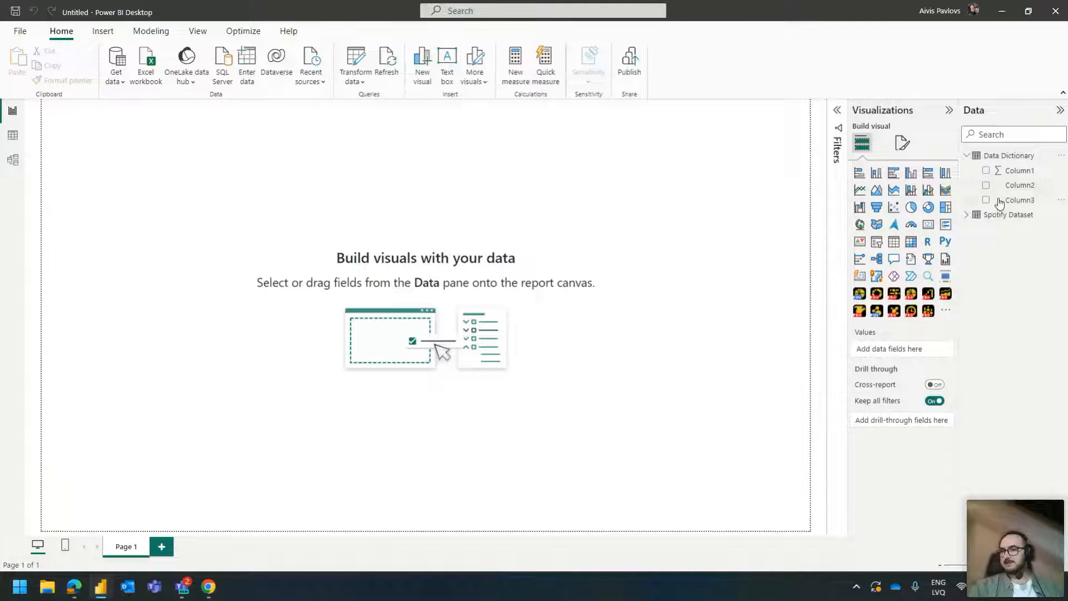
pyautogui.click(967, 158)
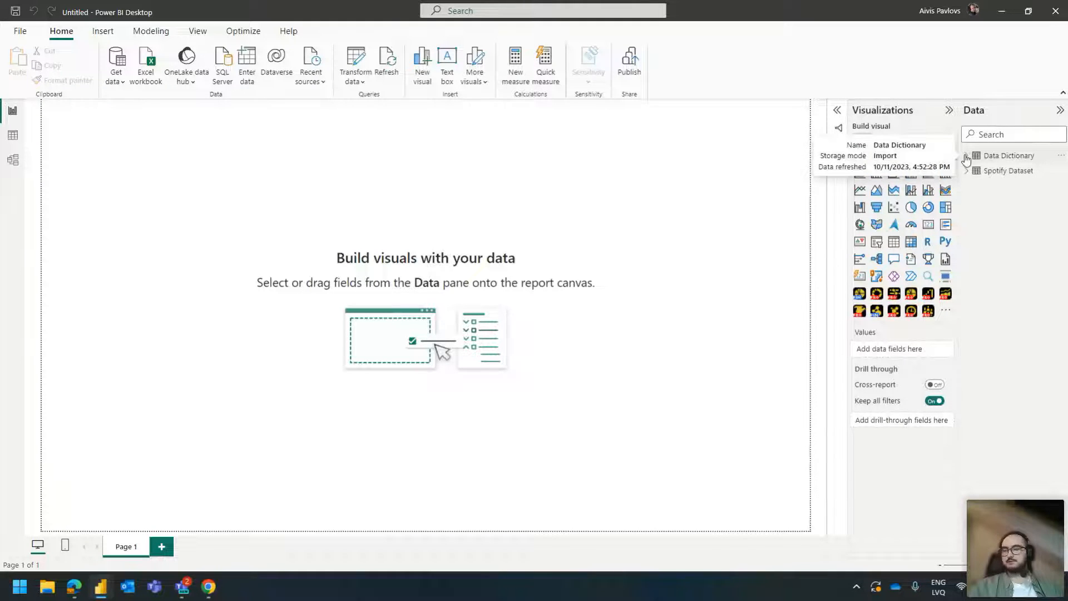
pyautogui.click(12, 139)
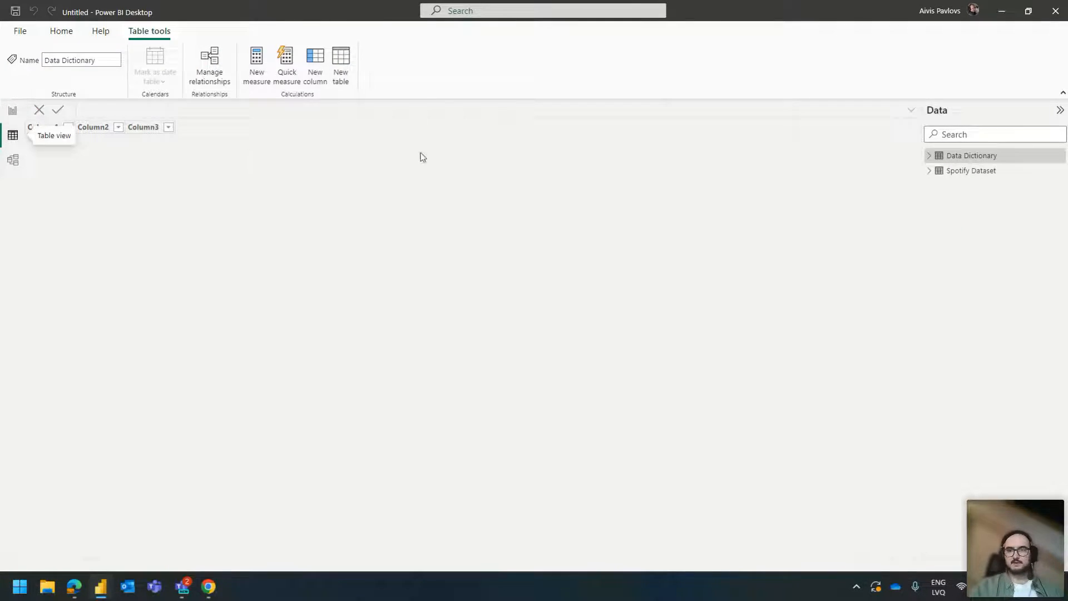
# - Hide the Data Dictionary table in report view and check it in both the Table and Report views
pyautogui.rightClick(971, 159)
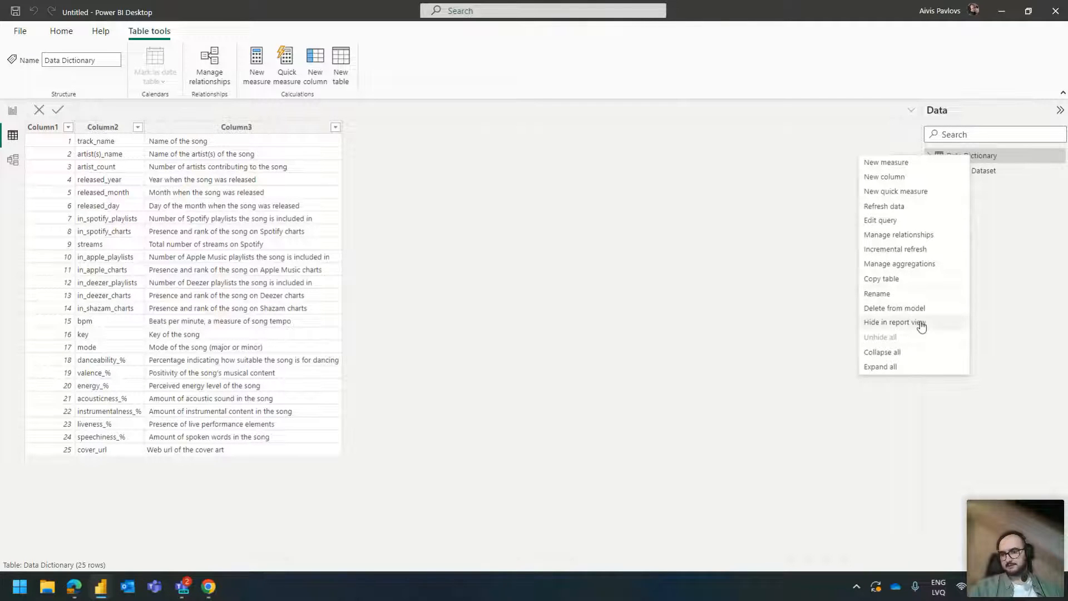
pyautogui.click(1046, 174)
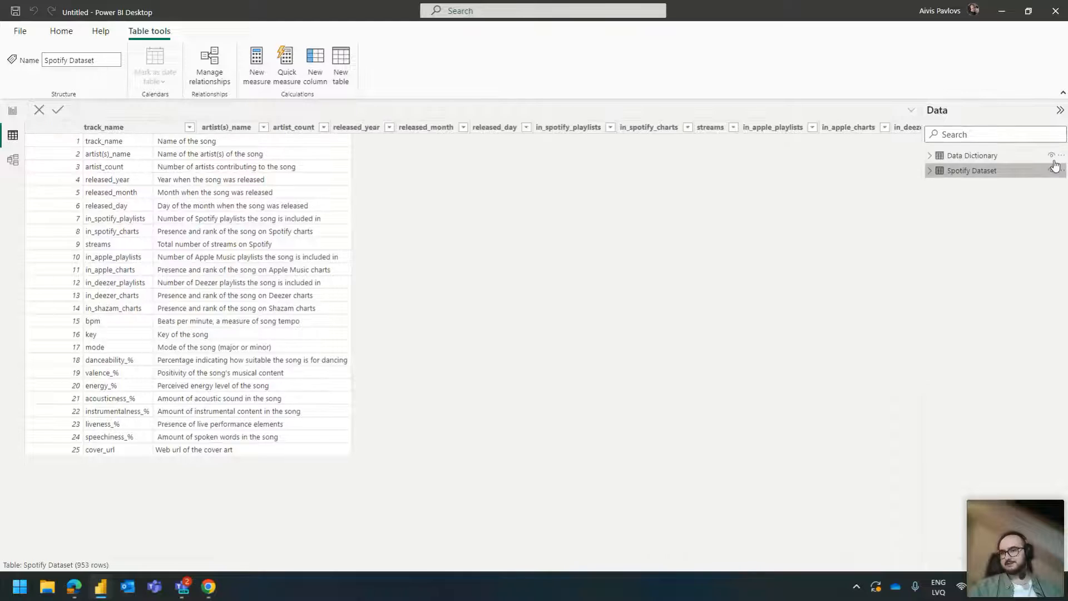
pyautogui.click(1049, 159)
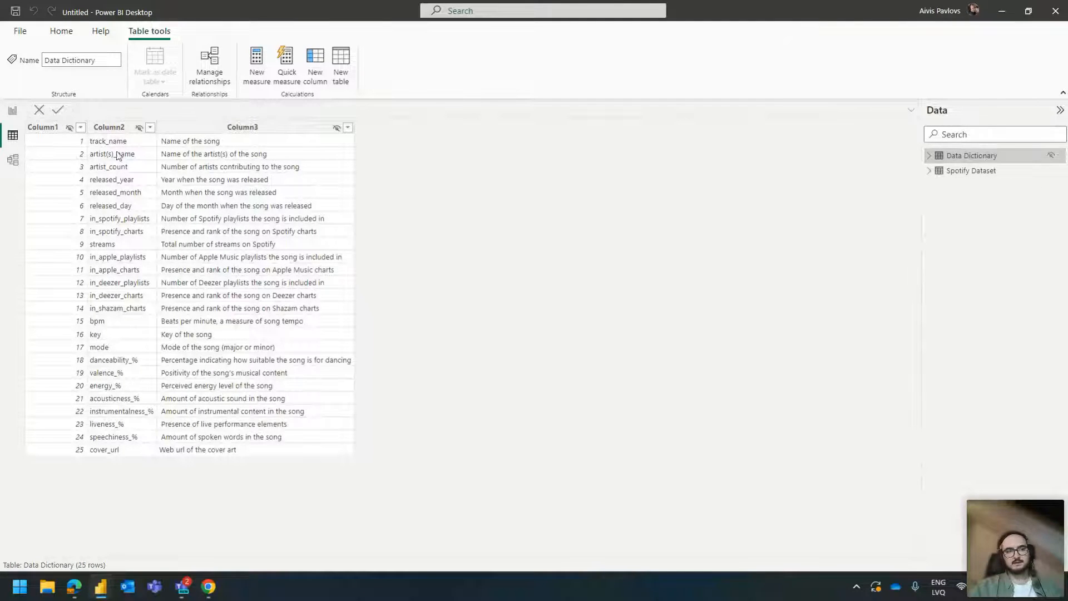
pyautogui.click(13, 114)
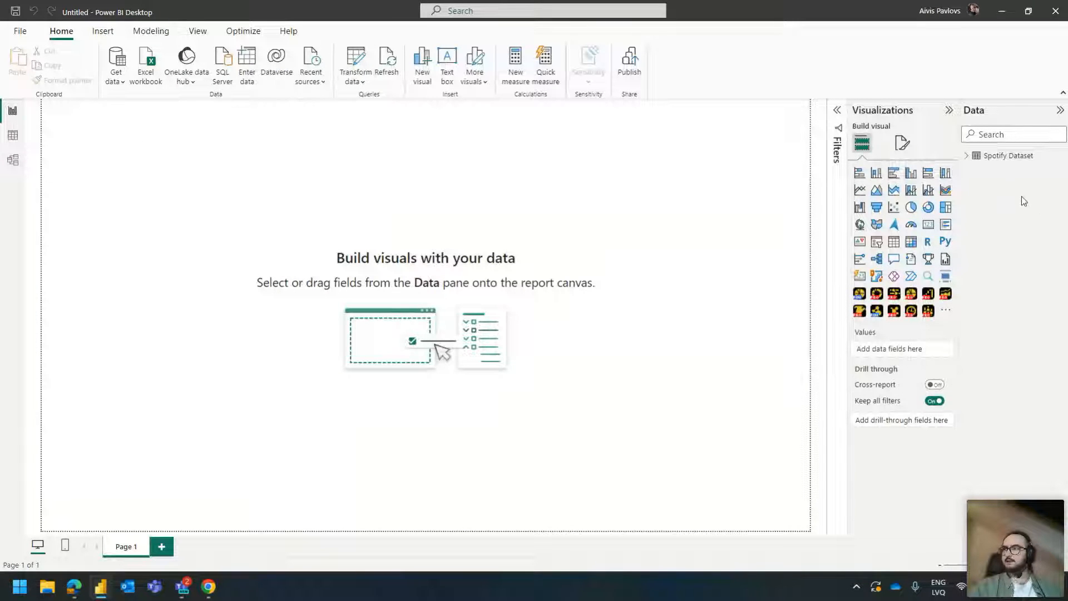
pyautogui.click(6, 137)
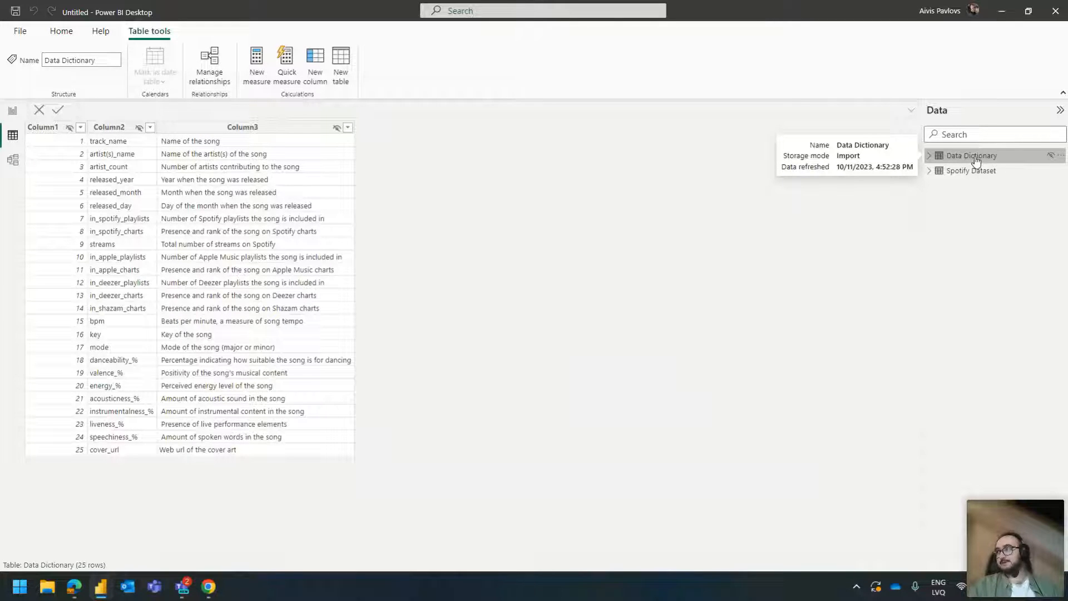
pyautogui.click(12, 110)
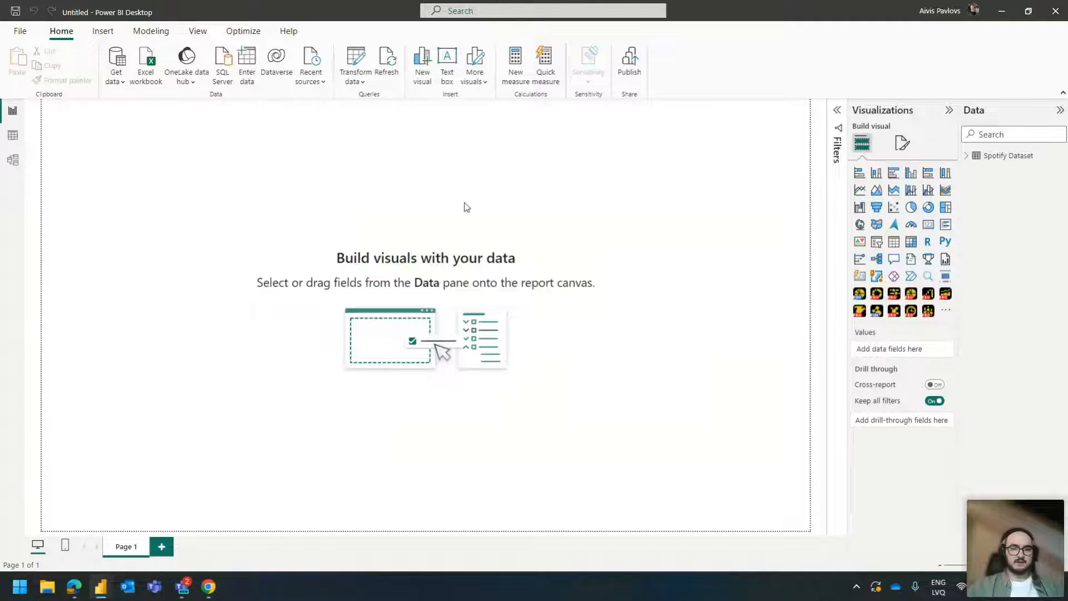
# - Expand the Spotify Dataset table to show its fields
pyautogui.click(967, 156)
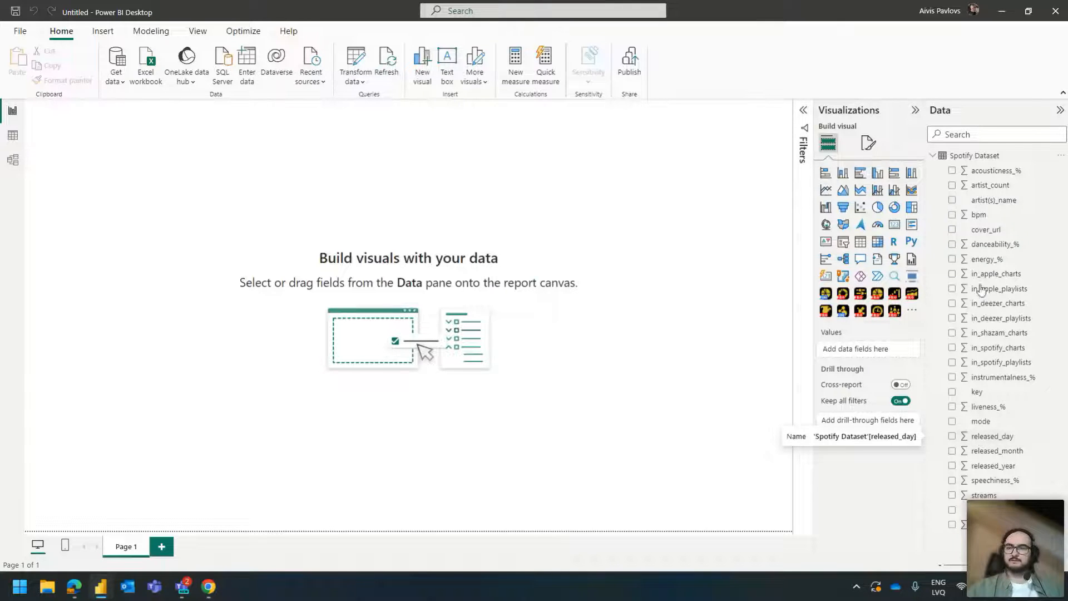
pyautogui.rightClick(996, 158)
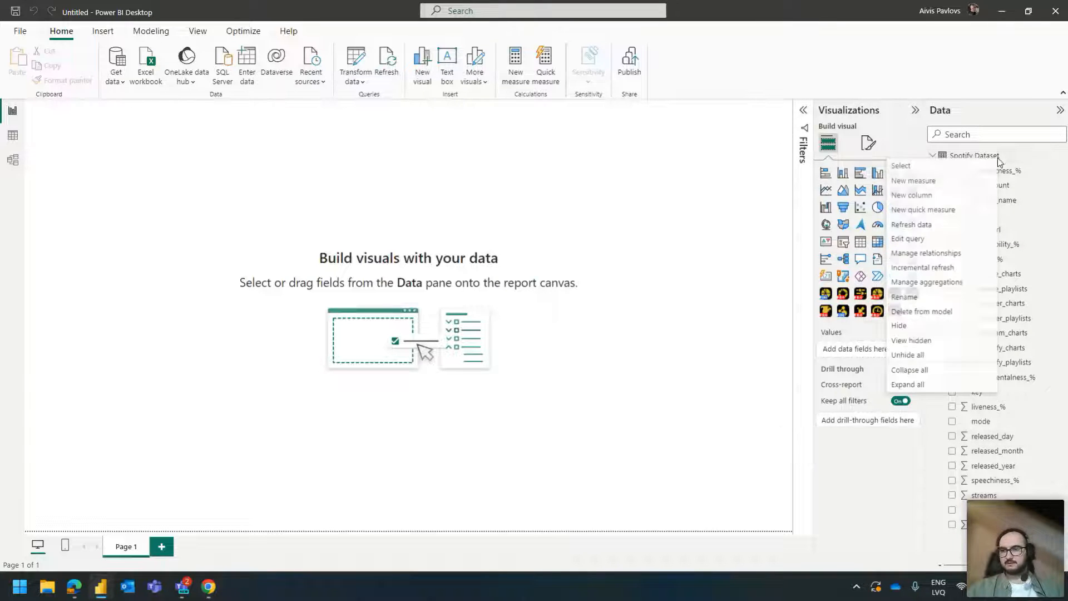
pyautogui.click(958, 197)
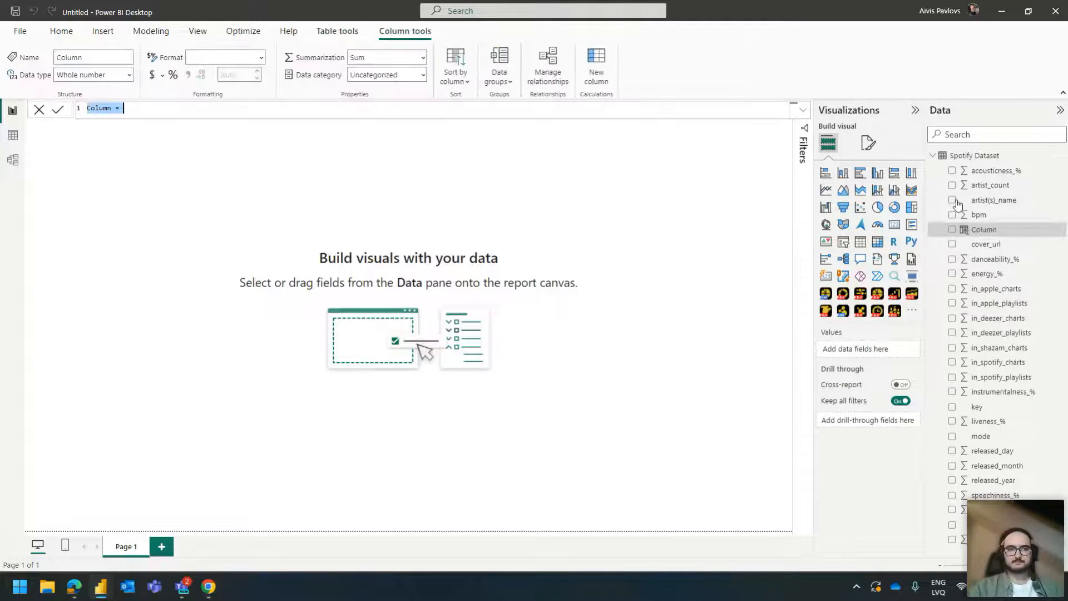
pyautogui.click(984, 157)
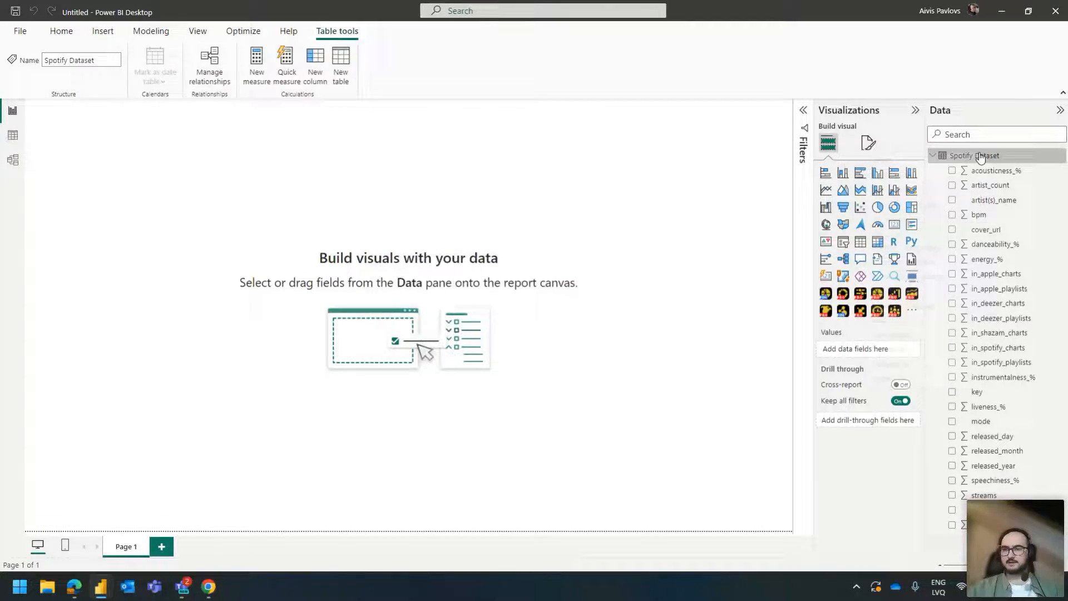
# - Add a calculated column to the Spotify Dataset table, name it Release Date and start its formula with the DATE function
pyautogui.rightClick(987, 158)
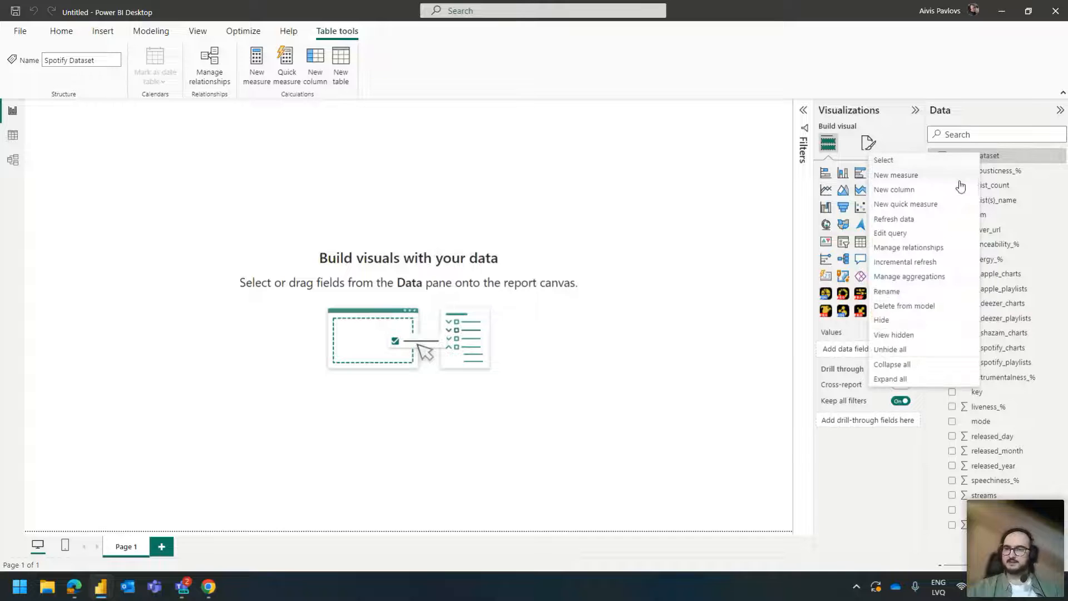
pyautogui.click(900, 191)
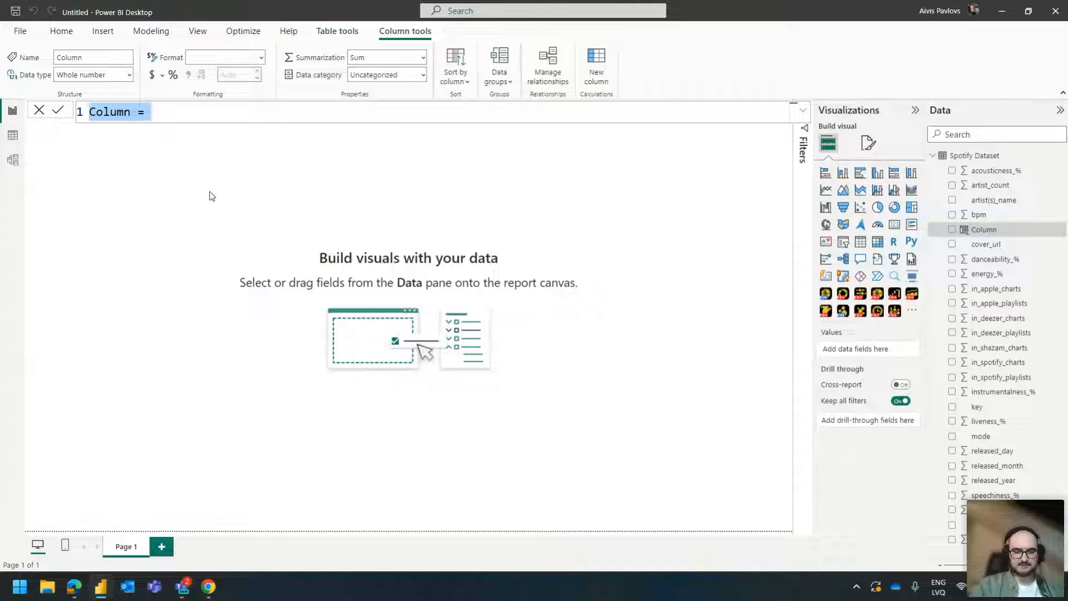
pyautogui.write('Relea')
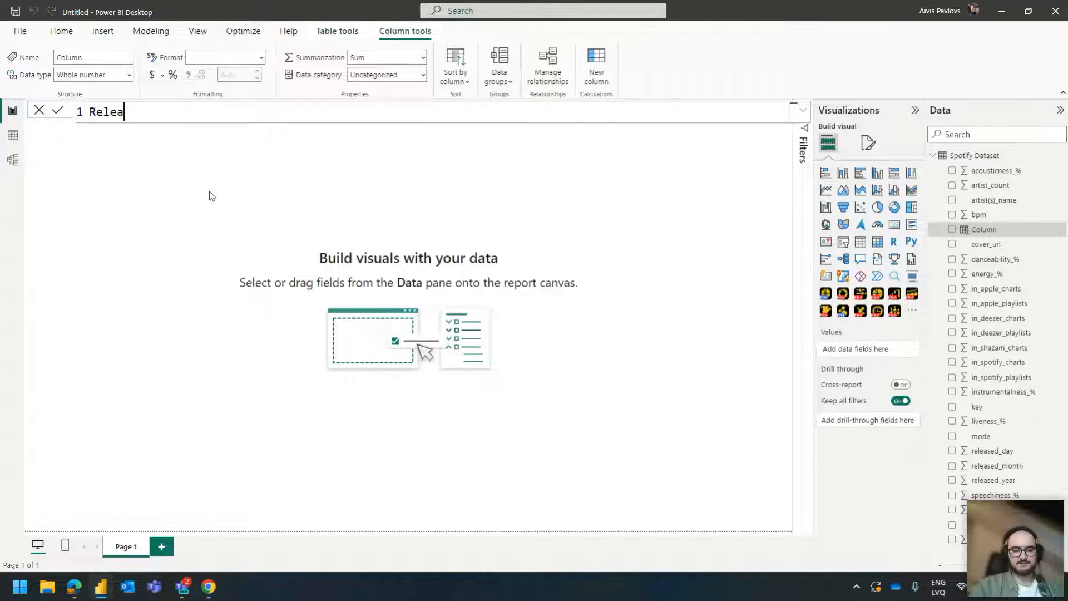
pyautogui.write('se Date = ')
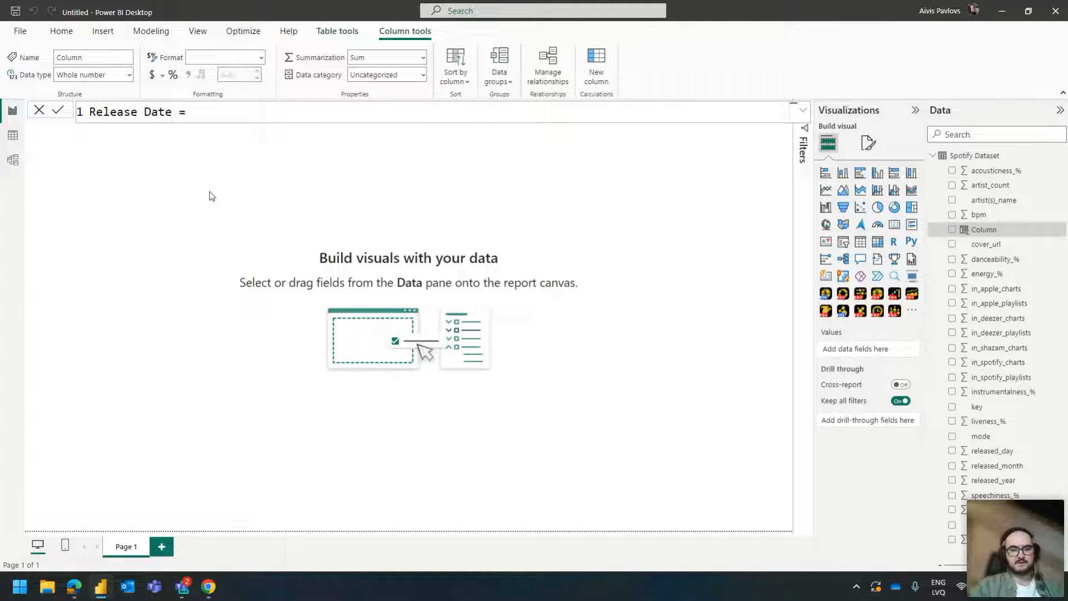
pyautogui.write('date')
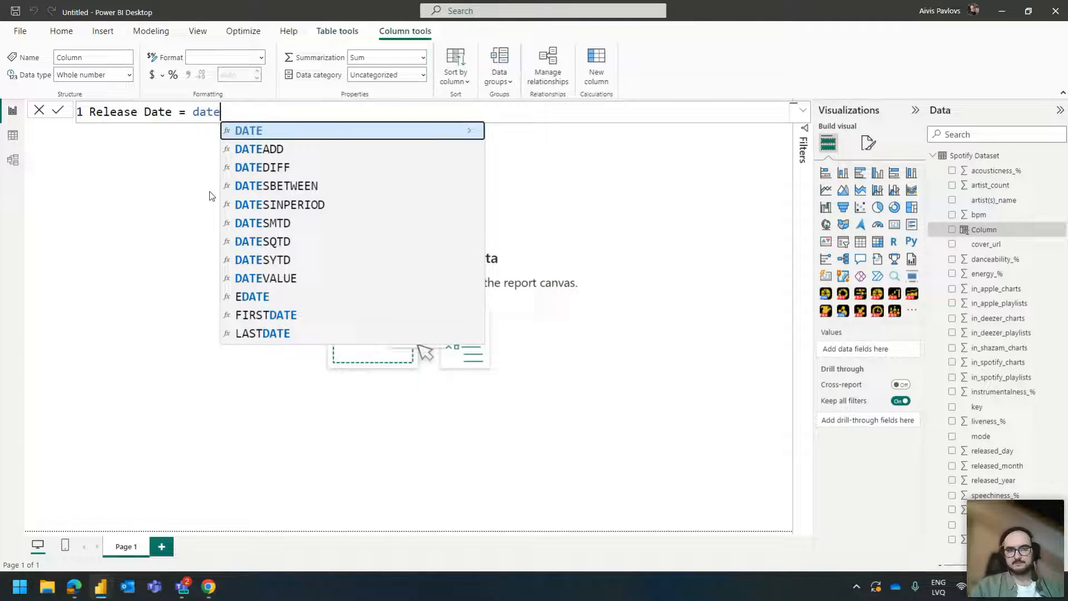
pyautogui.press('Tab')
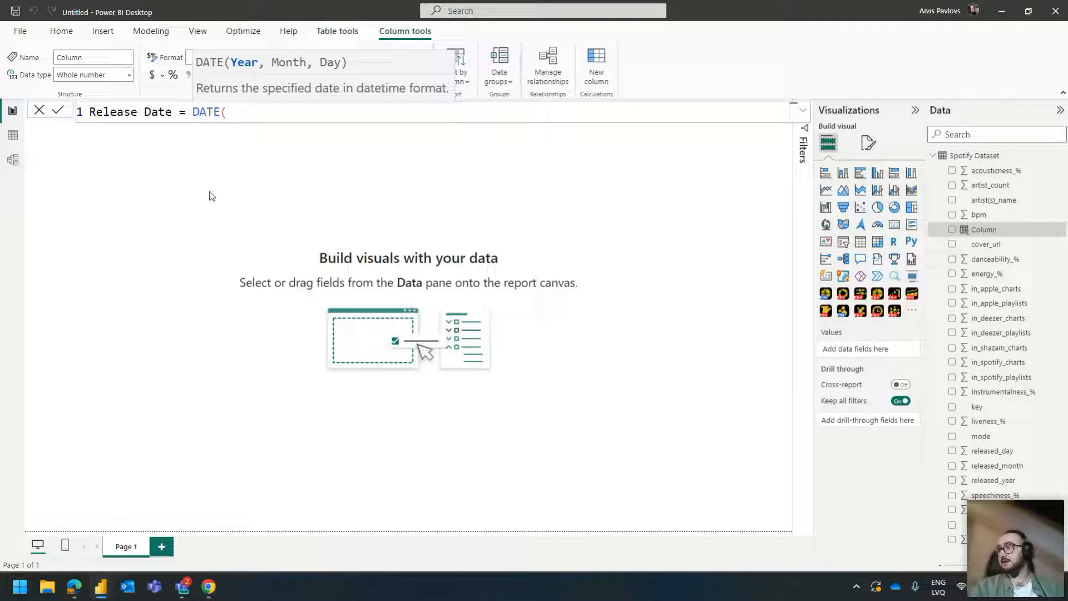
# - Complete the DATE formula with the released_year, released_month and released_day columns, commit it and close the formula editor
pyautogui.write('year')
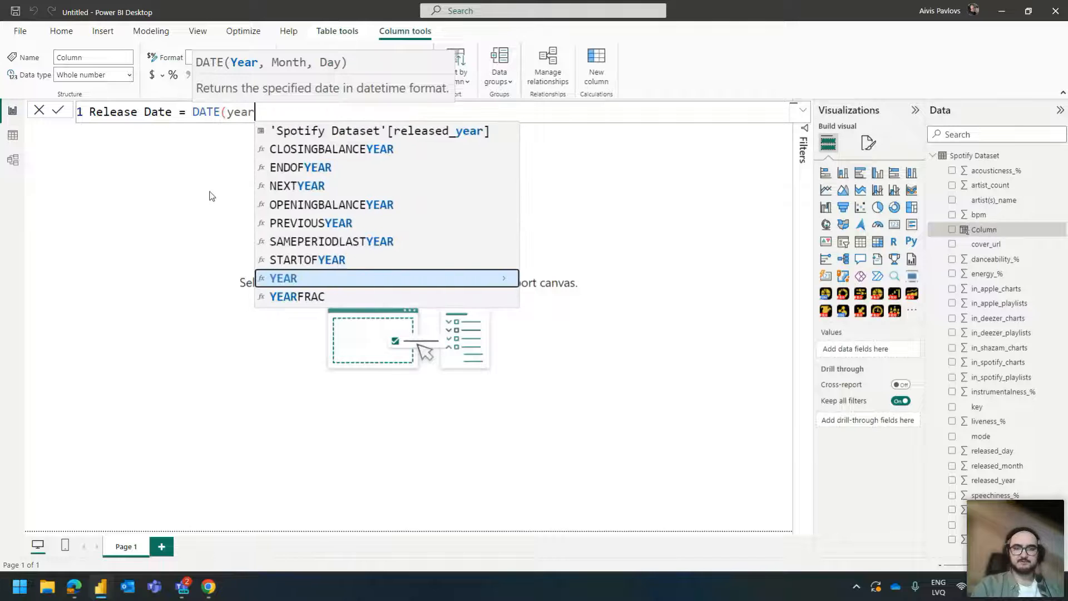
pyautogui.click(305, 133)
pyautogui.write(',month')
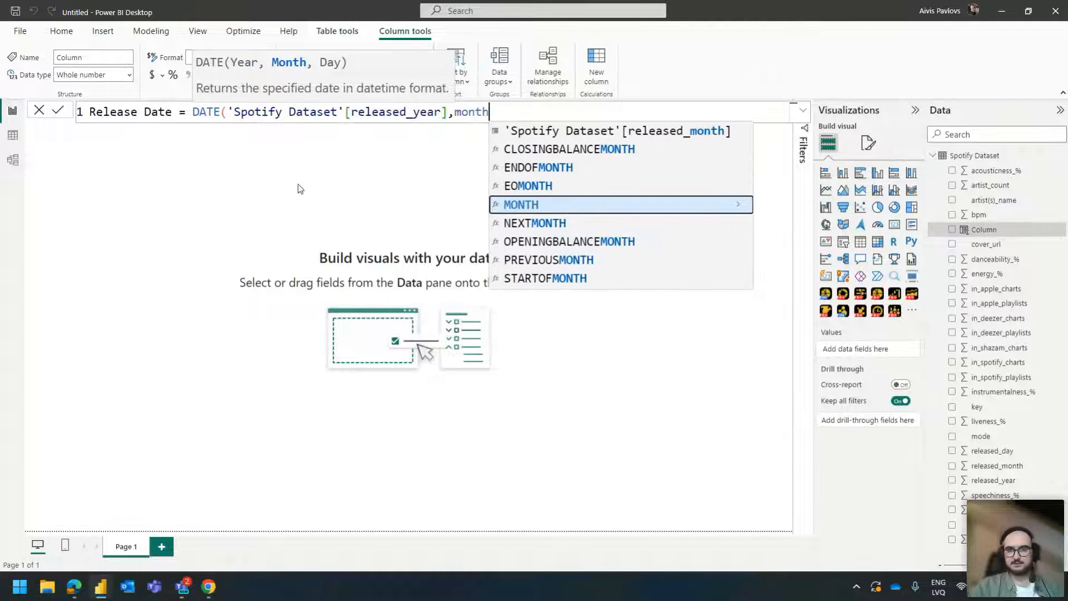
pyautogui.click(566, 137)
pyautogui.write(', da')
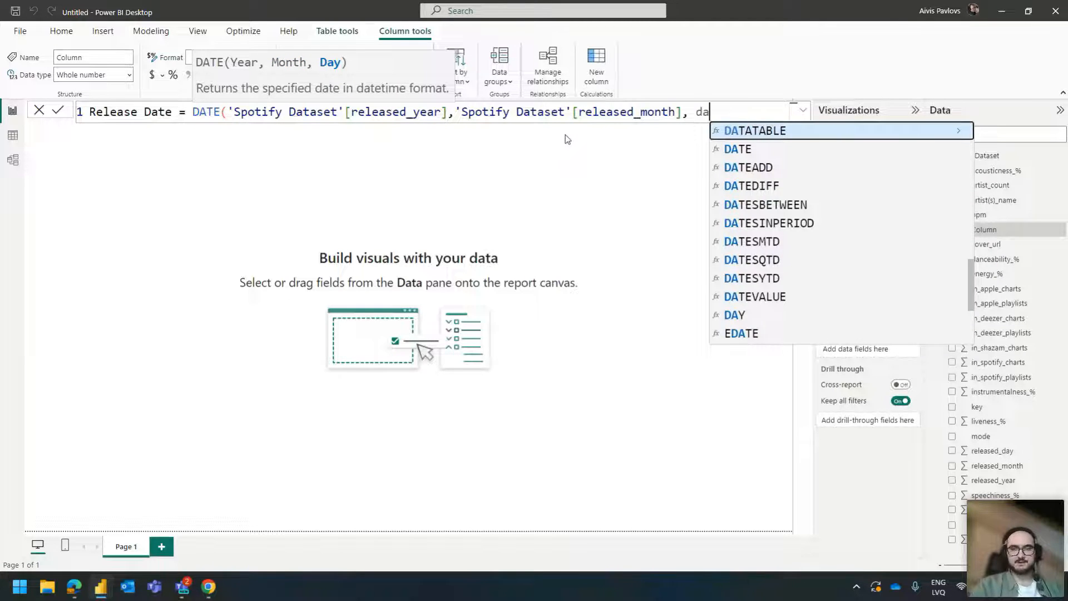
pyautogui.write('y')
pyautogui.click(775, 128)
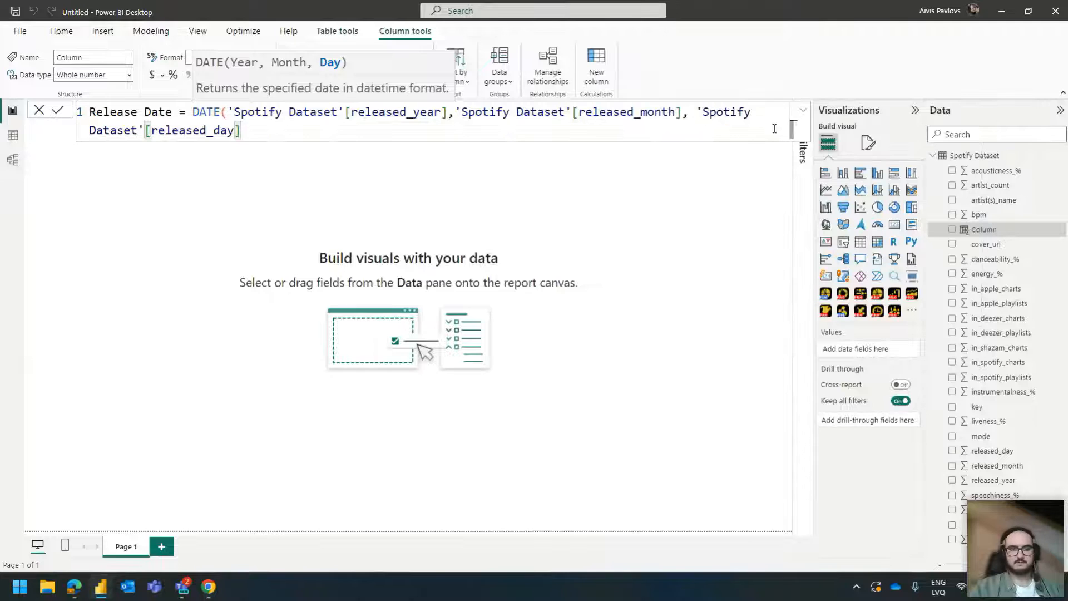
pyautogui.write(')')
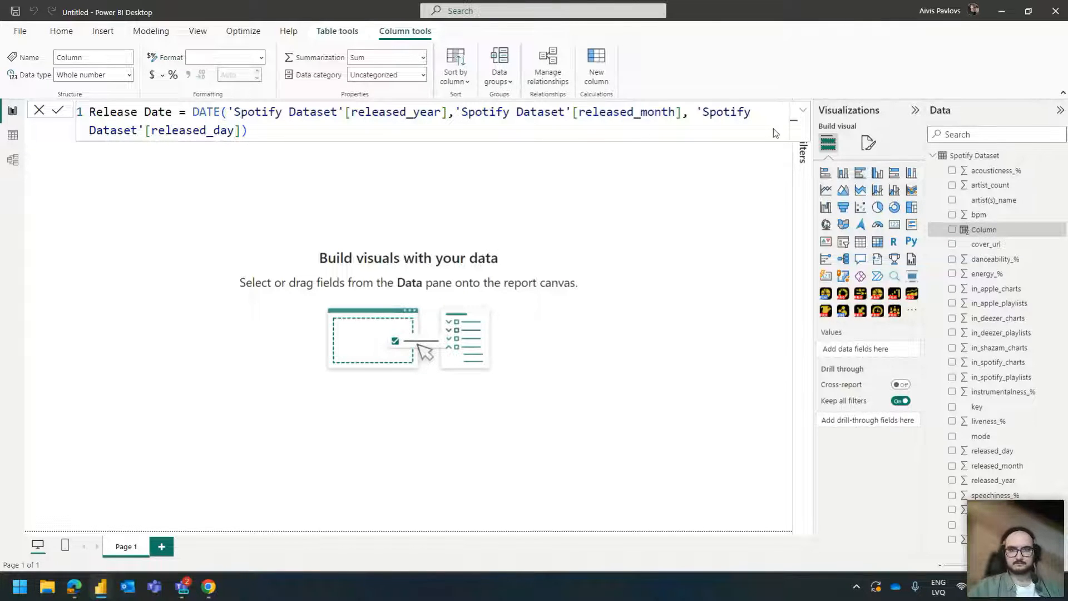
pyautogui.press('Return')
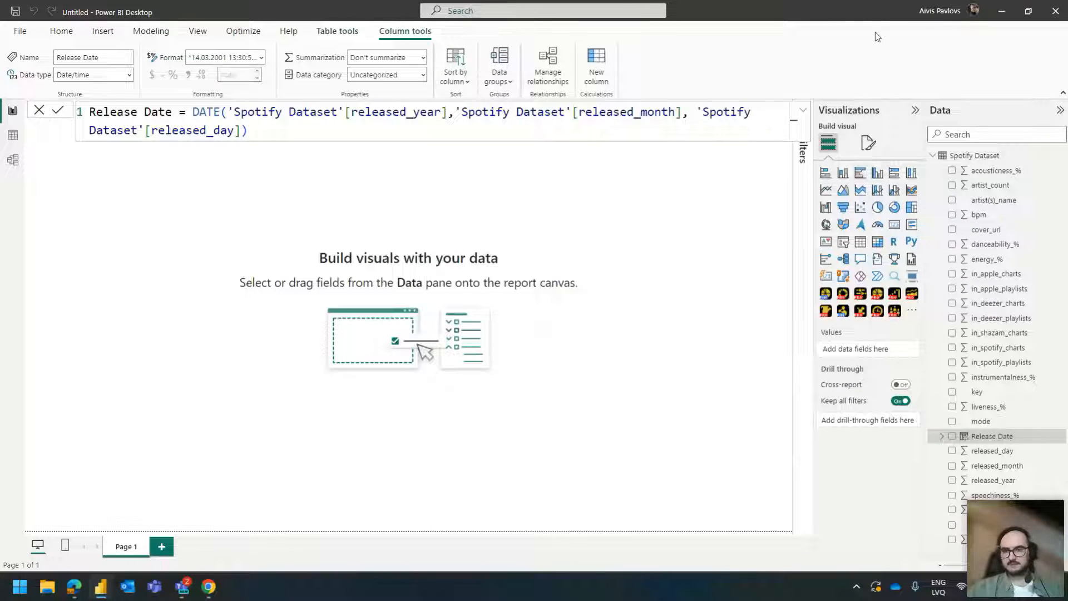
pyautogui.click(39, 111)
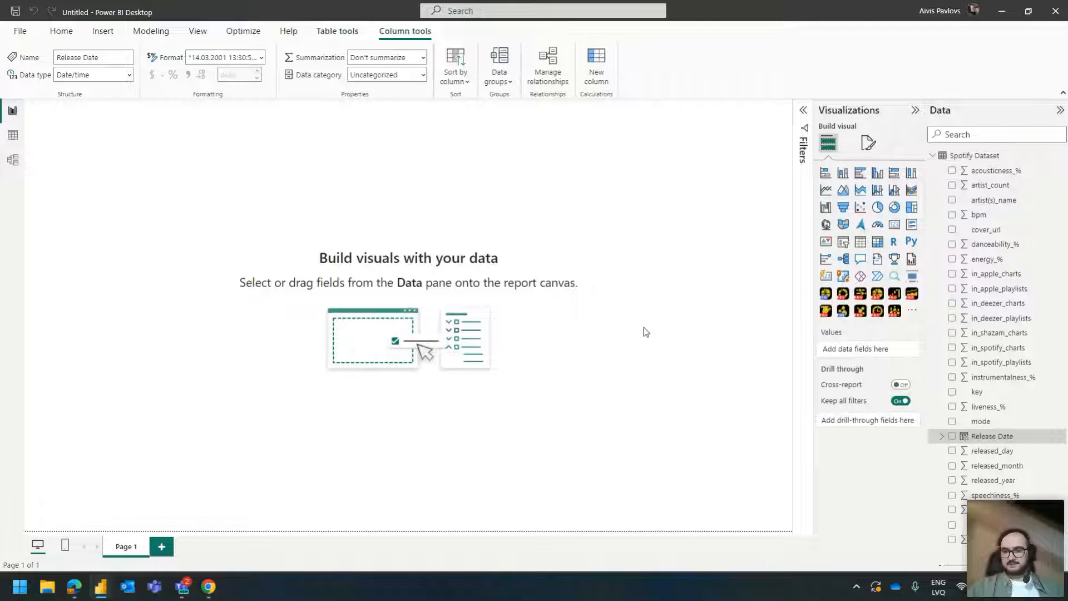
# - Add a Drill Down Timeline PRO visual and fit it into the lower-right area of the report page as a wide, short chart
pyautogui.click(907, 299)
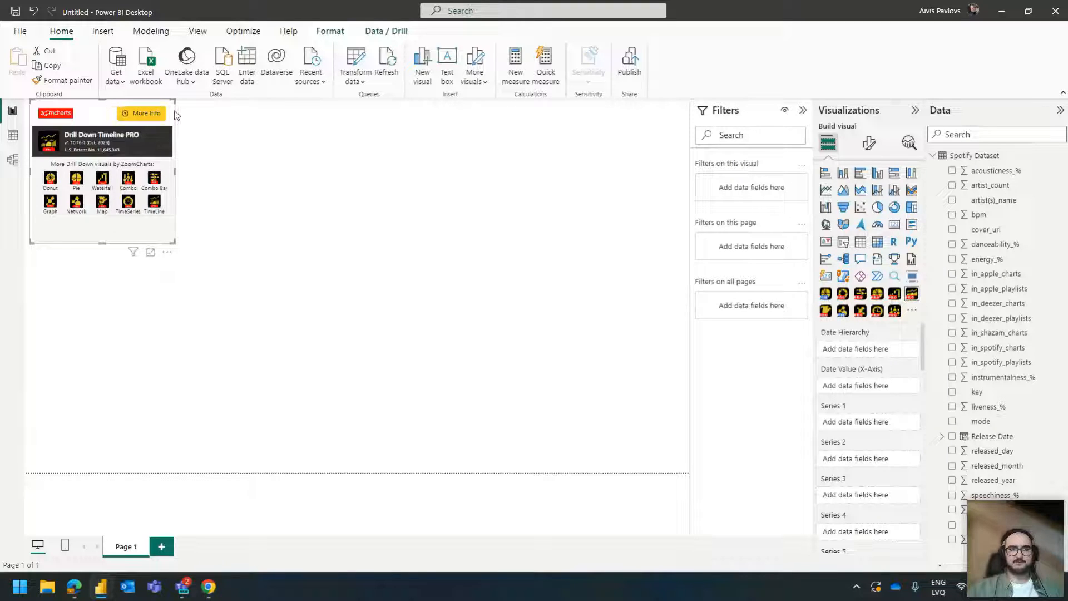
pyautogui.click(181, 120)
pyautogui.click(172, 115)
pyautogui.moveTo(177, 122); pyautogui.dragTo(316, 276)
pyautogui.moveTo(315, 397); pyautogui.dragTo(688, 472)
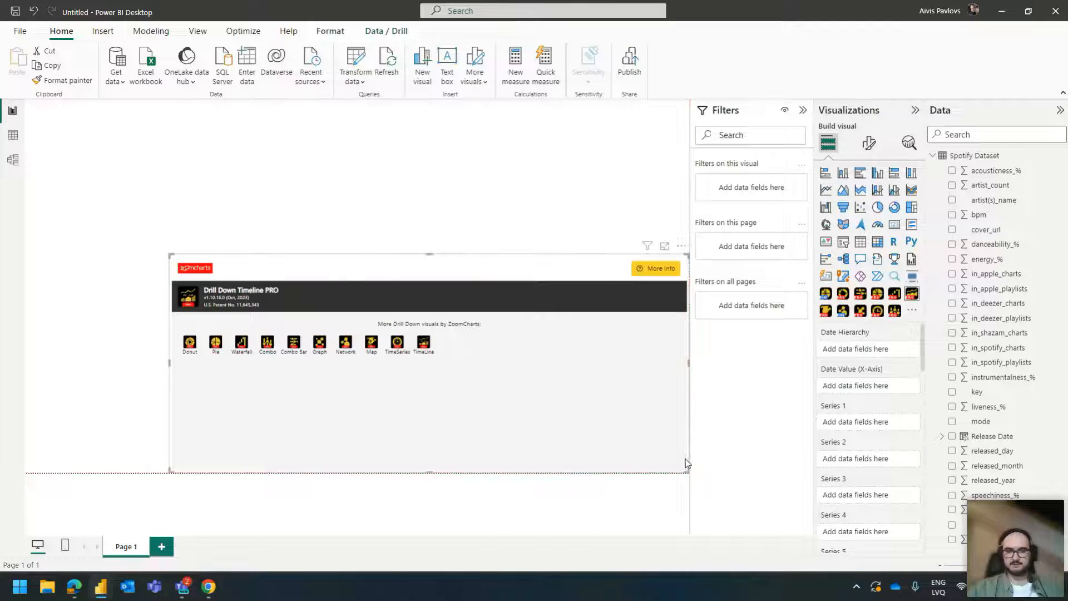
pyautogui.moveTo(429, 253); pyautogui.dragTo(432, 290)
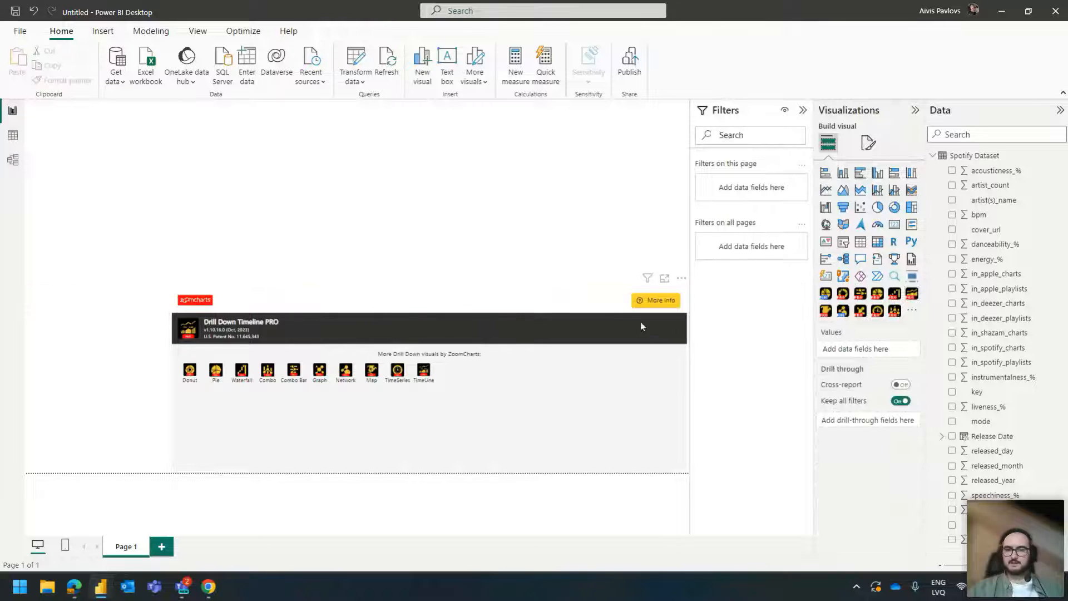
# - Assign Release Date to both the Date Hierarchy and the Date Value (X-Axis) of the timeline visual
pyautogui.click(609, 310)
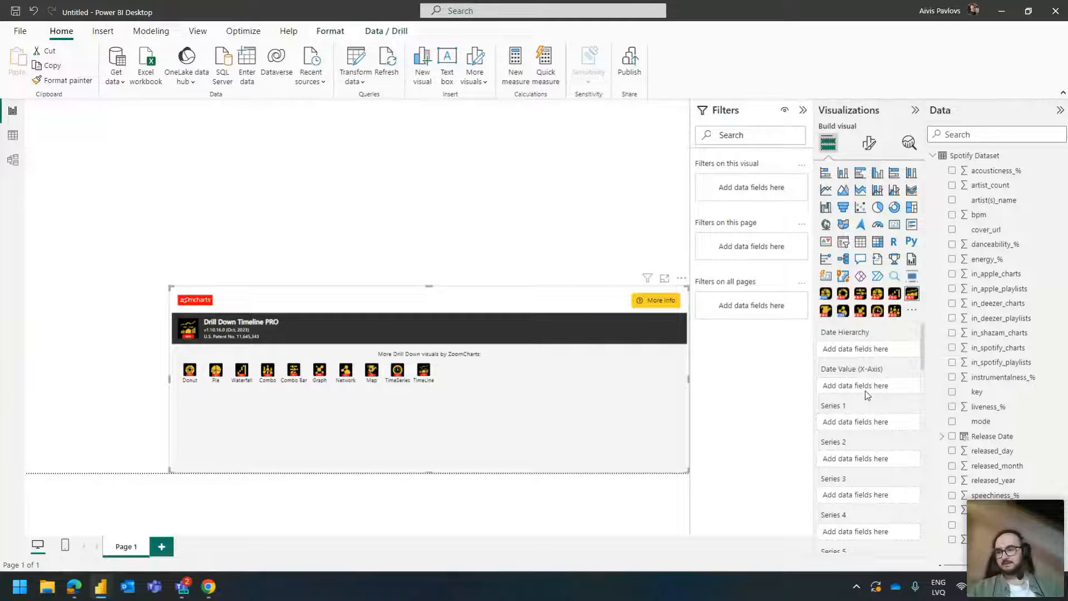
pyautogui.moveTo(984, 438); pyautogui.dragTo(878, 349)
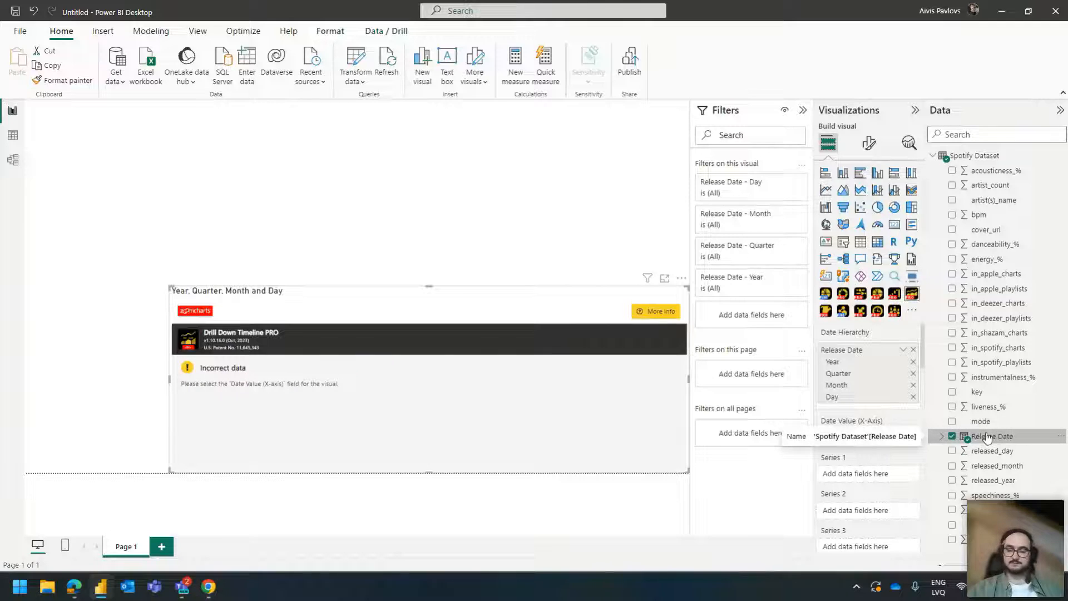
pyautogui.moveTo(993, 439); pyautogui.dragTo(859, 437)
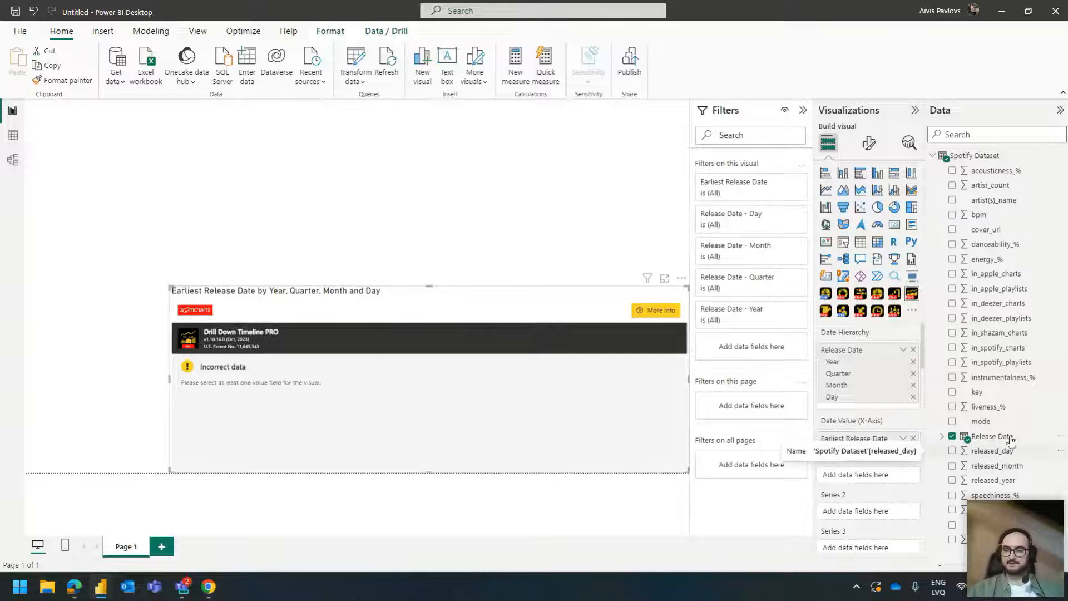
# - Add bpm as Series 1 of the timeline and aggregate it as an average
pyautogui.moveTo(980, 214); pyautogui.dragTo(860, 475)
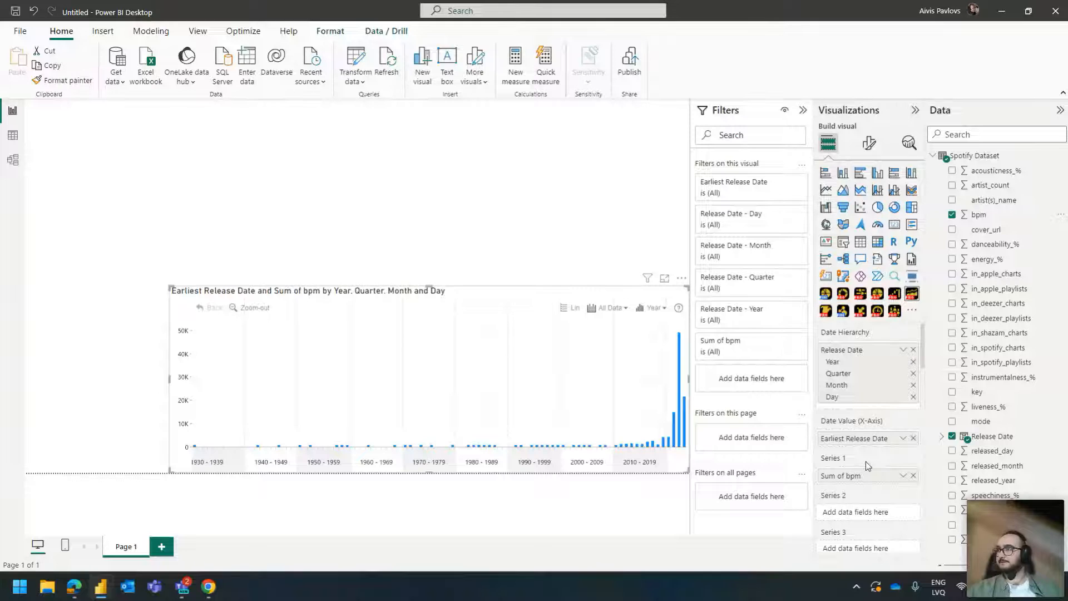
pyautogui.click(903, 477)
pyautogui.click(940, 342)
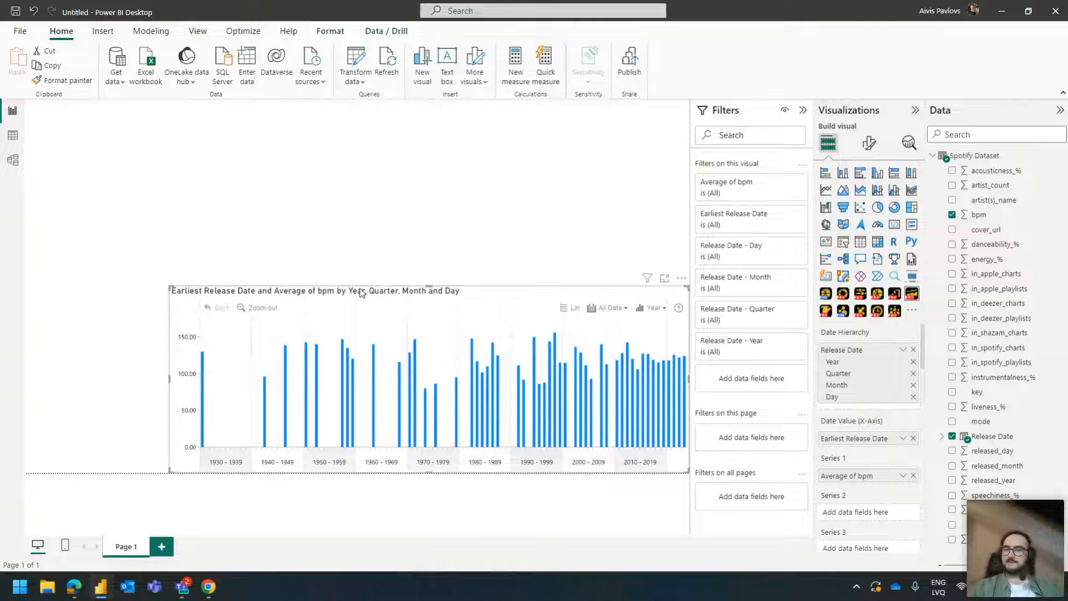
# - Turn on Thresholds in the timeline's formatting and expand the threshold settings
pyautogui.click(869, 144)
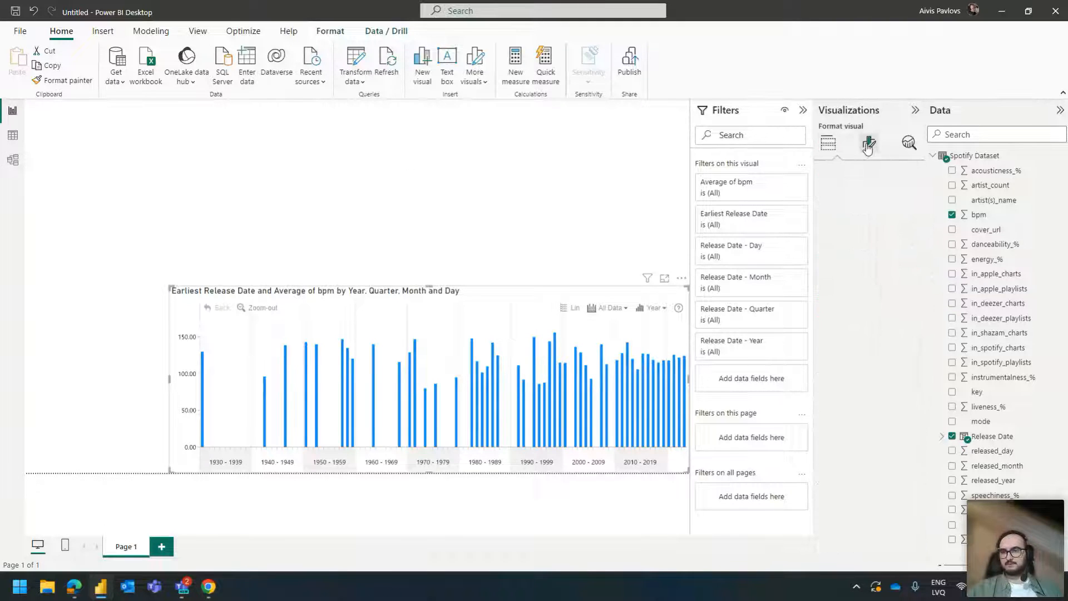
pyautogui.scroll(-2, 896, 449)
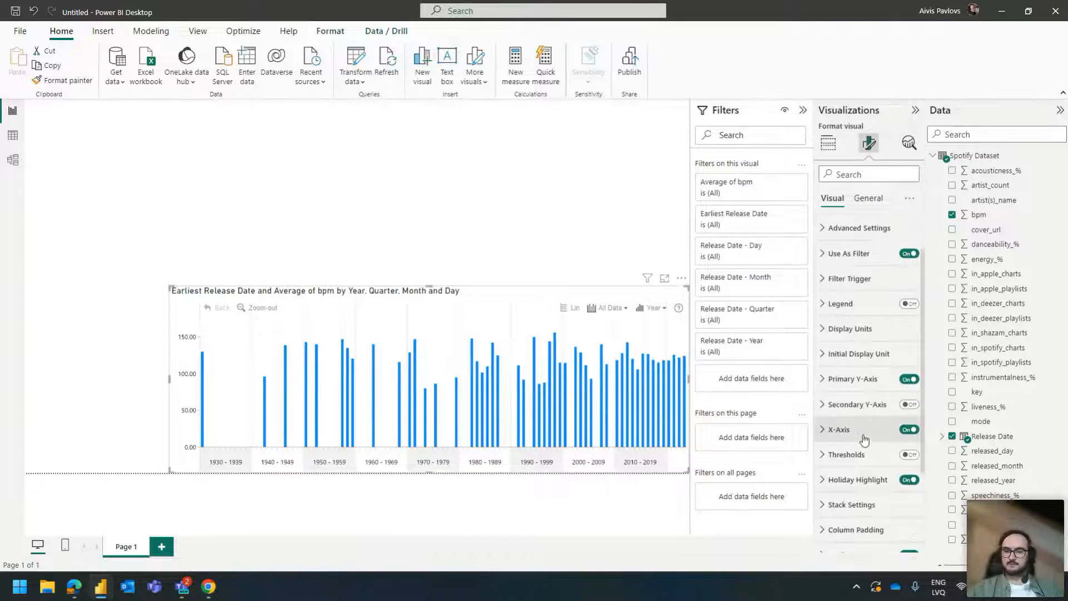
pyautogui.click(906, 460)
pyautogui.click(866, 455)
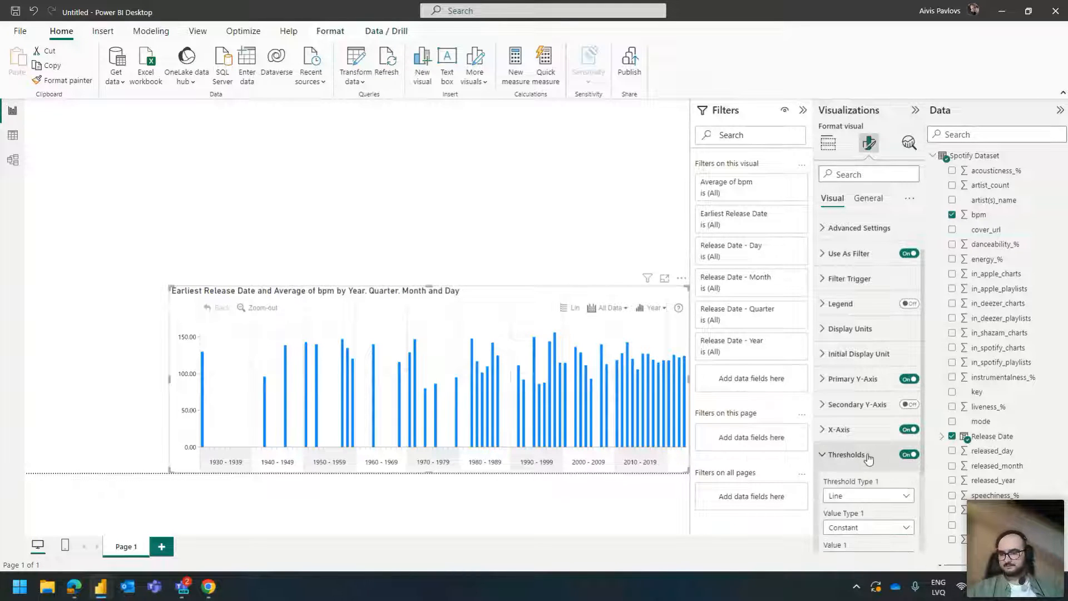
pyautogui.scroll(-2, 869, 458)
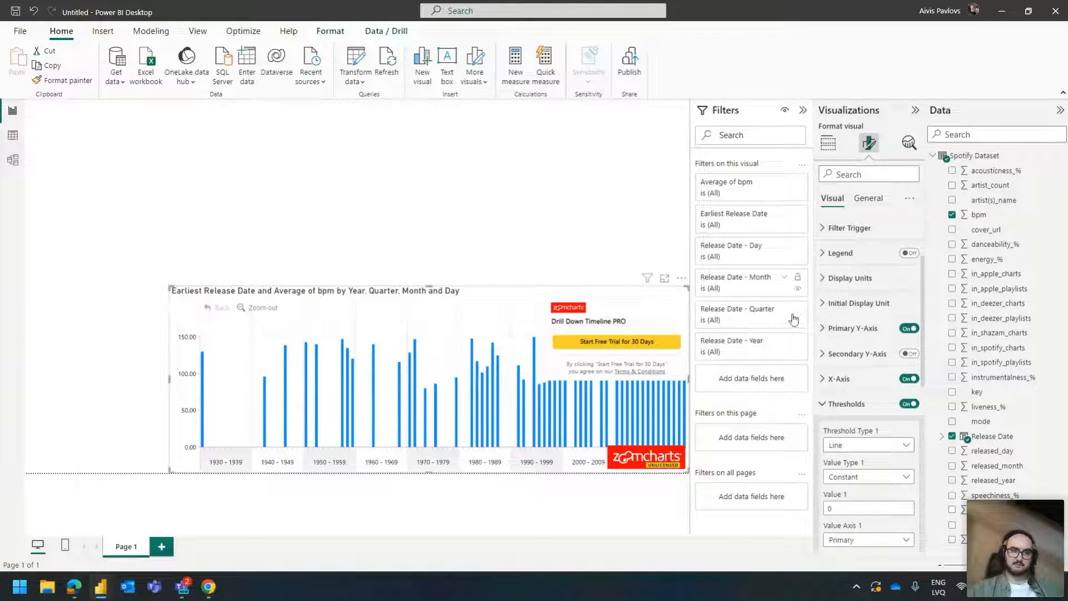
# - Import the custom report theme file from the Sample Theme folder and apply it to the report
pyautogui.click(197, 31)
pyautogui.click(290, 69)
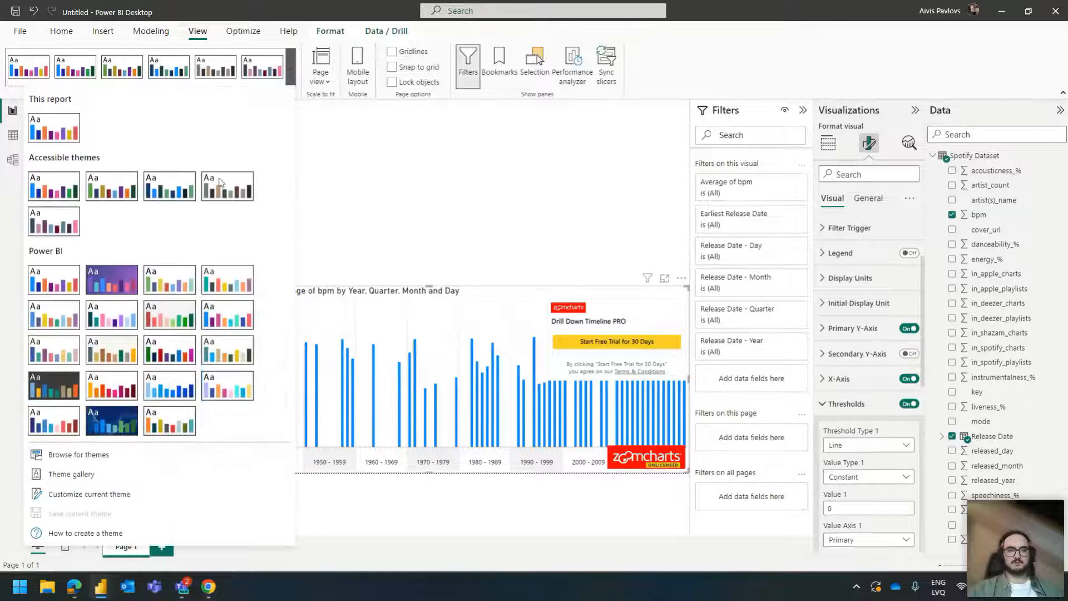
pyautogui.click(79, 455)
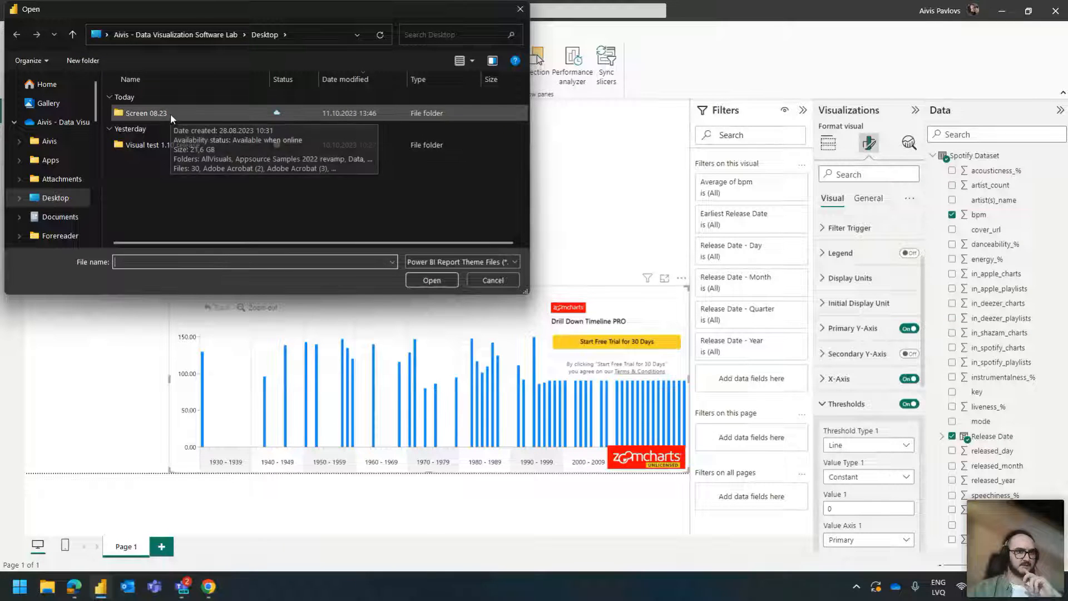
pyautogui.click(57, 144)
pyautogui.scroll(-3, 161, 162)
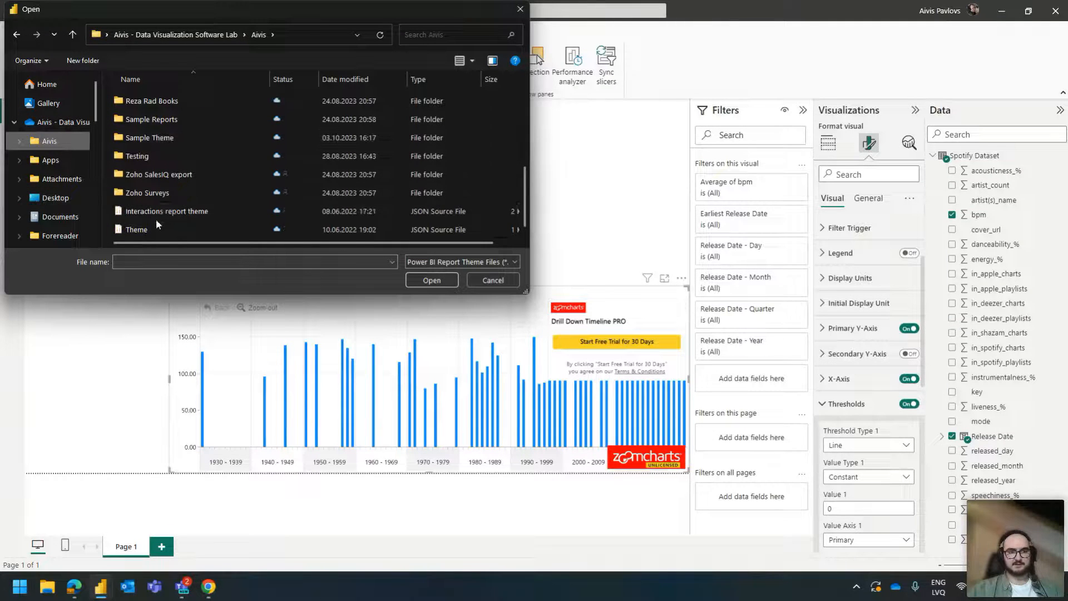
pyautogui.doubleClick(151, 137)
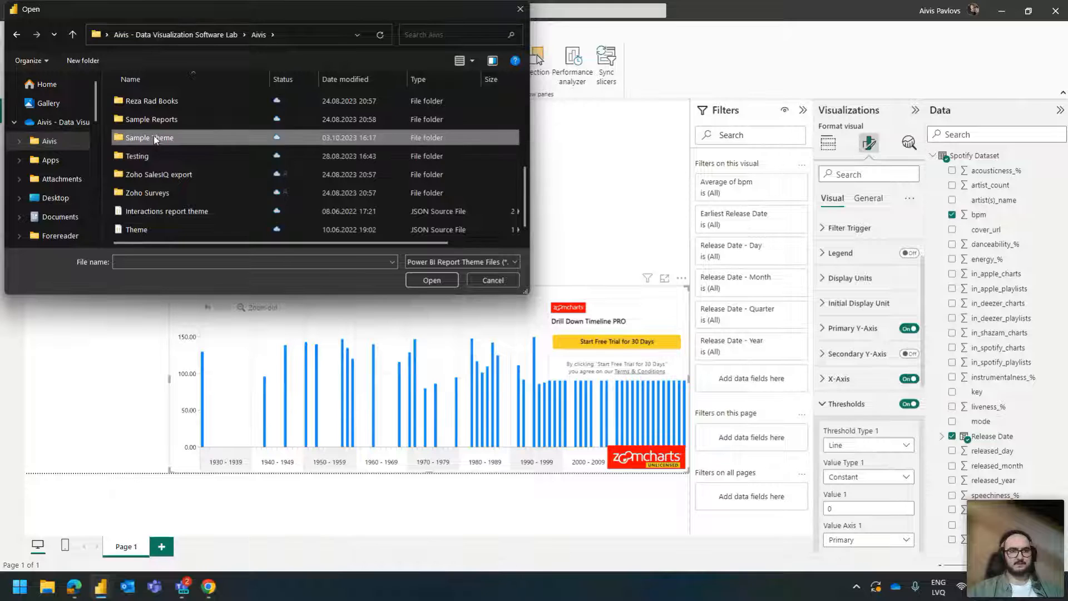
pyautogui.doubleClick(155, 99)
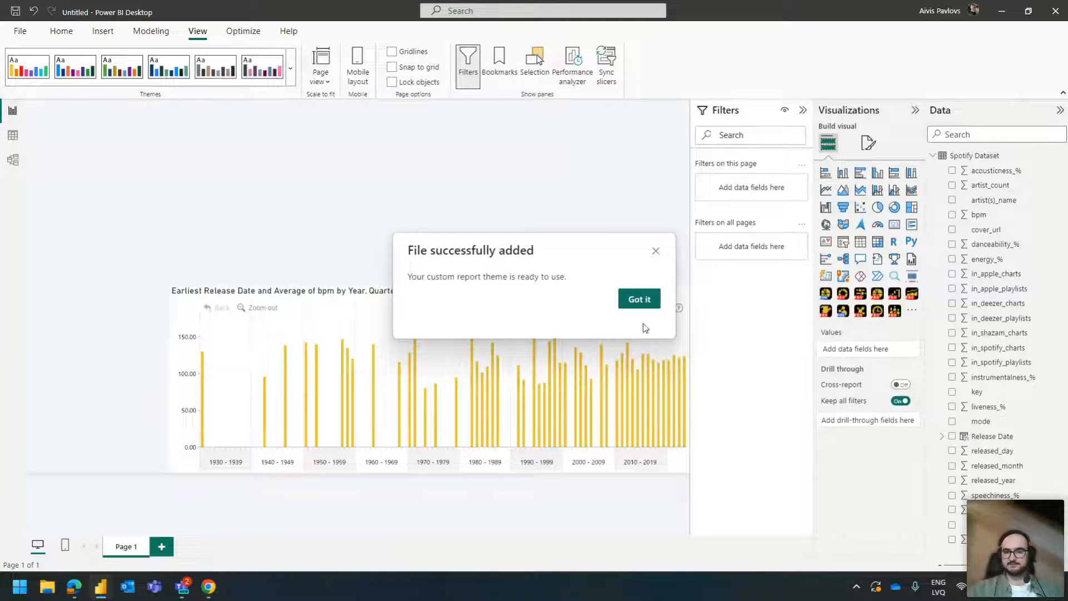
pyautogui.click(640, 301)
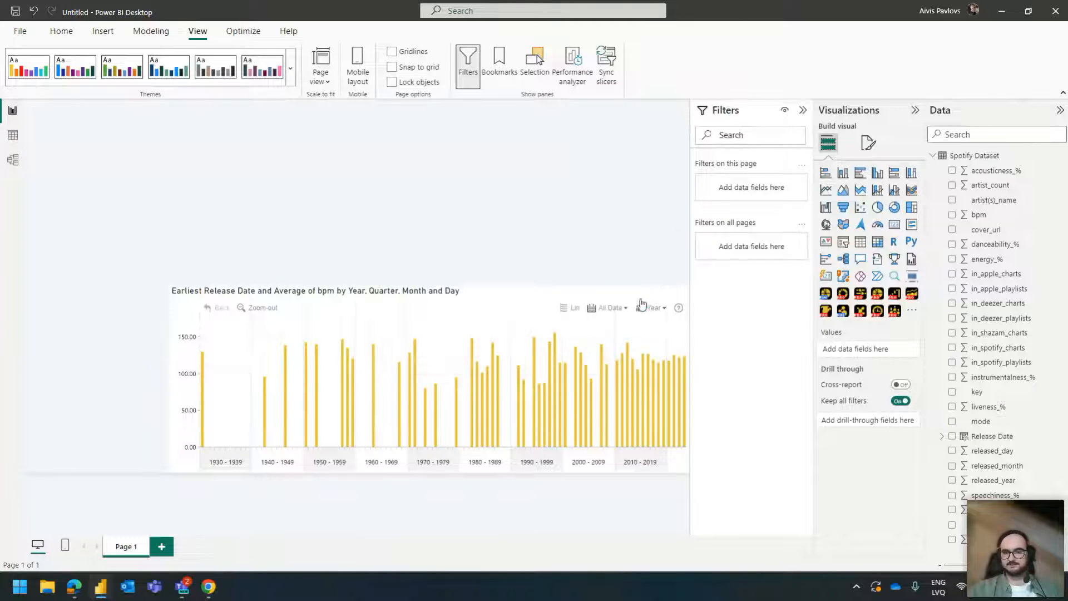
# - Set the timeline's first threshold to a line at the average of Series 1
pyautogui.click(464, 292)
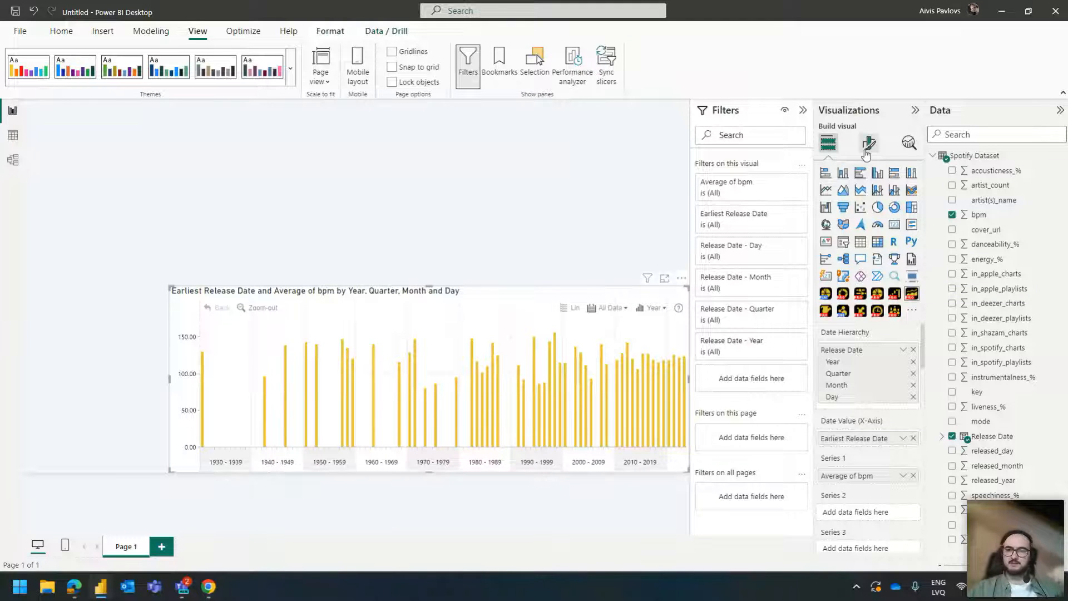
pyautogui.click(869, 143)
pyautogui.scroll(-3, 857, 412)
pyautogui.click(857, 412)
pyautogui.scroll(-1, 860, 390)
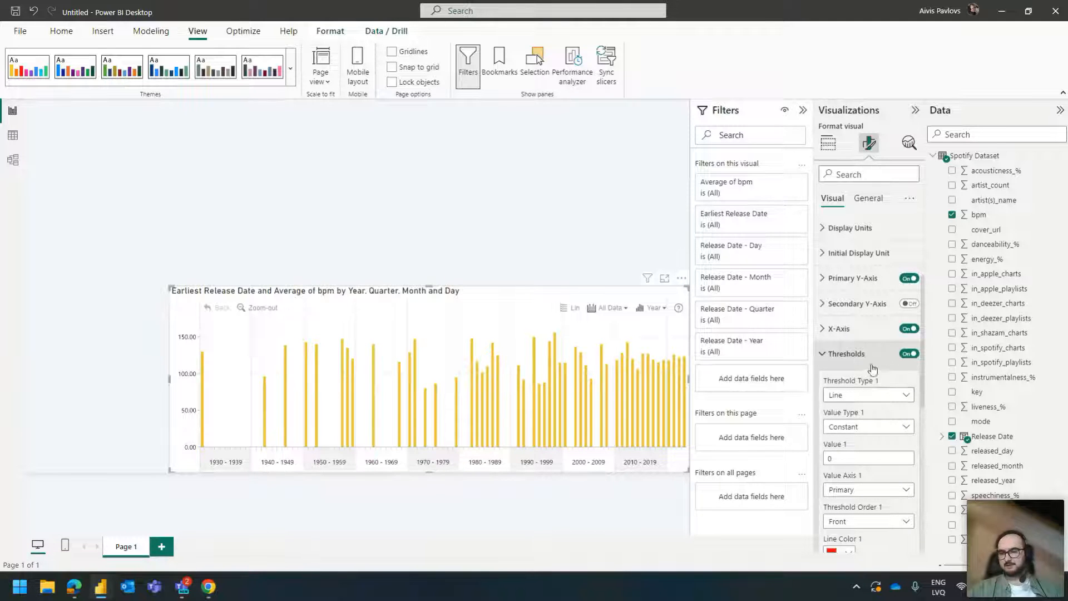
pyautogui.scroll(-1, 867, 402)
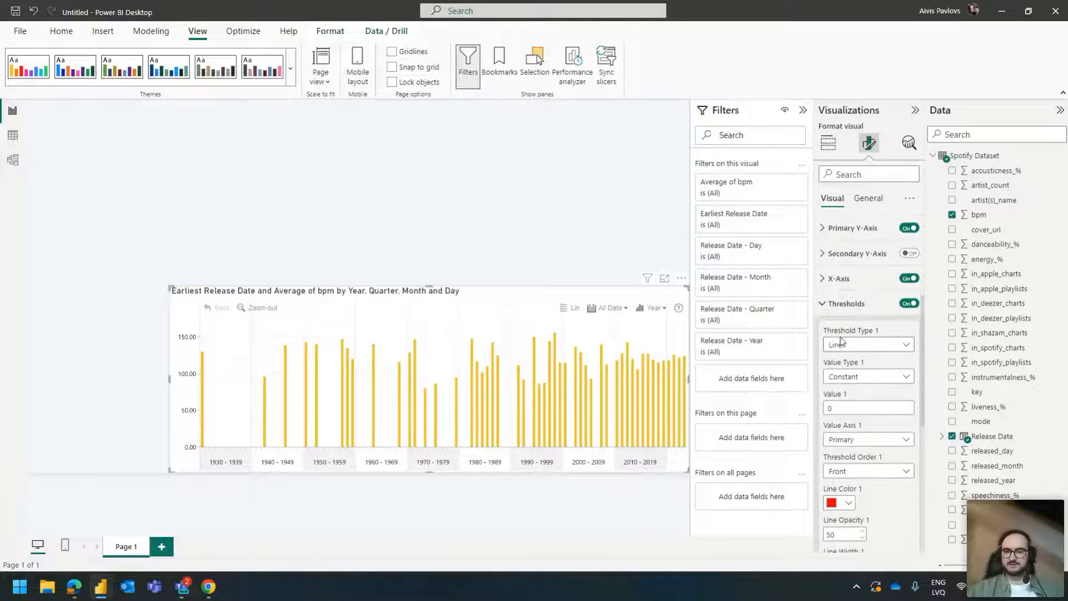
pyautogui.click(848, 381)
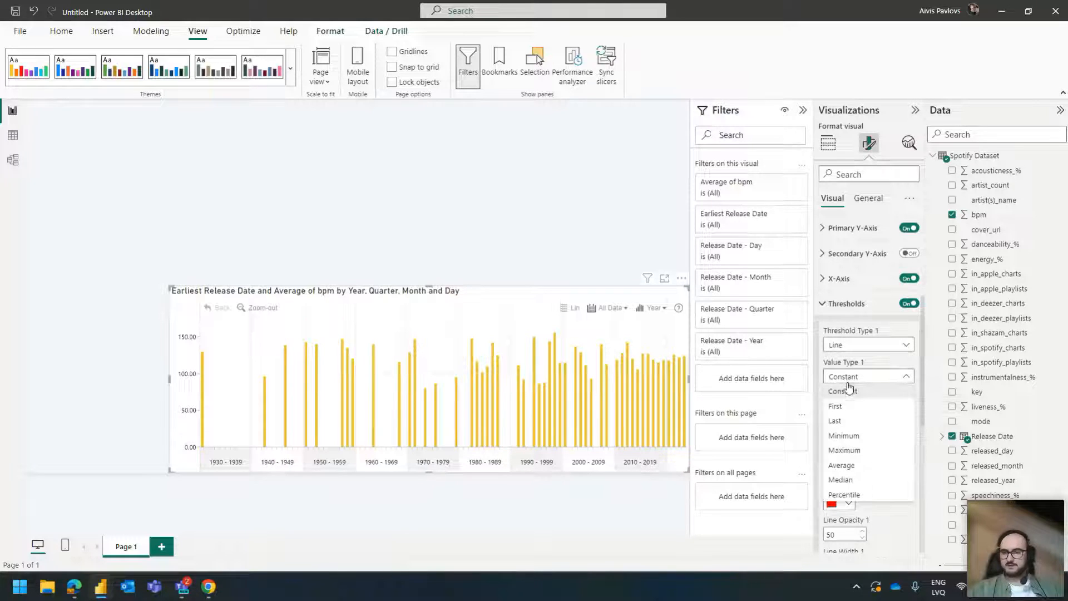
pyautogui.click(862, 469)
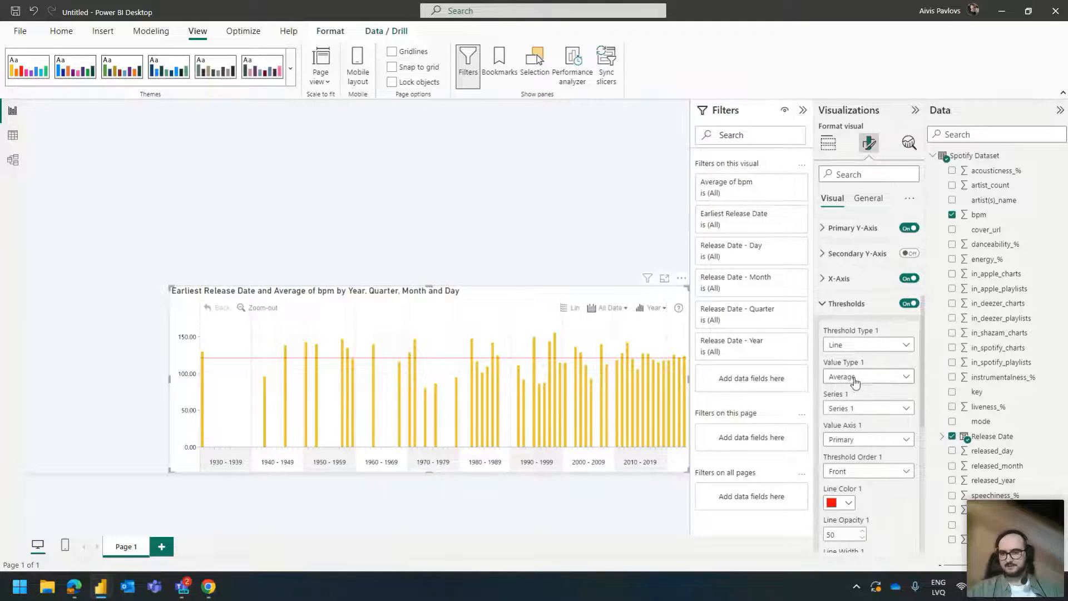
pyautogui.click(857, 414)
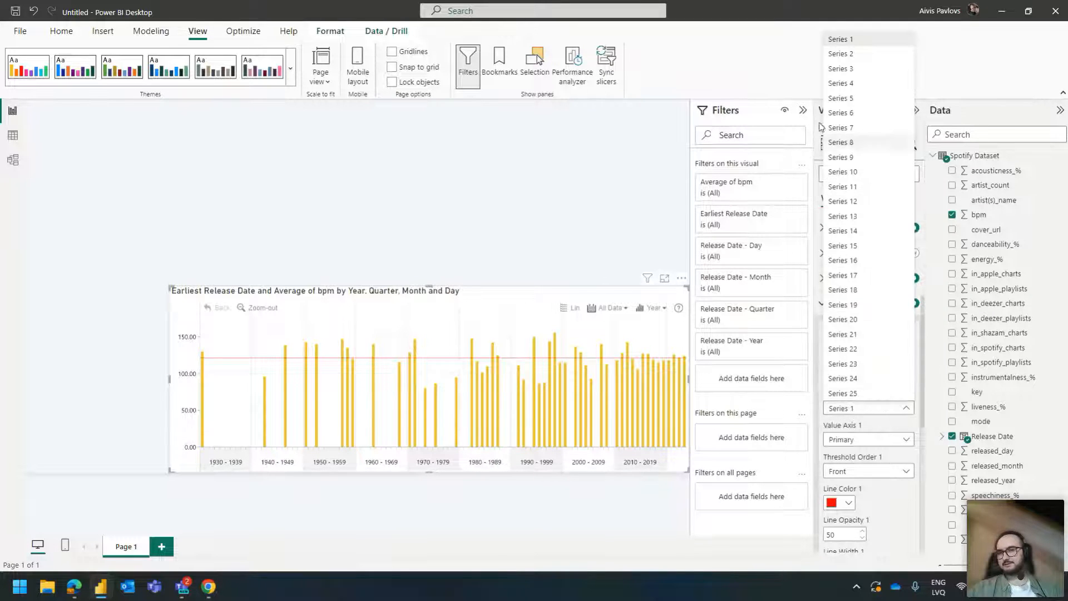
pyautogui.click(862, 45)
pyautogui.click(828, 143)
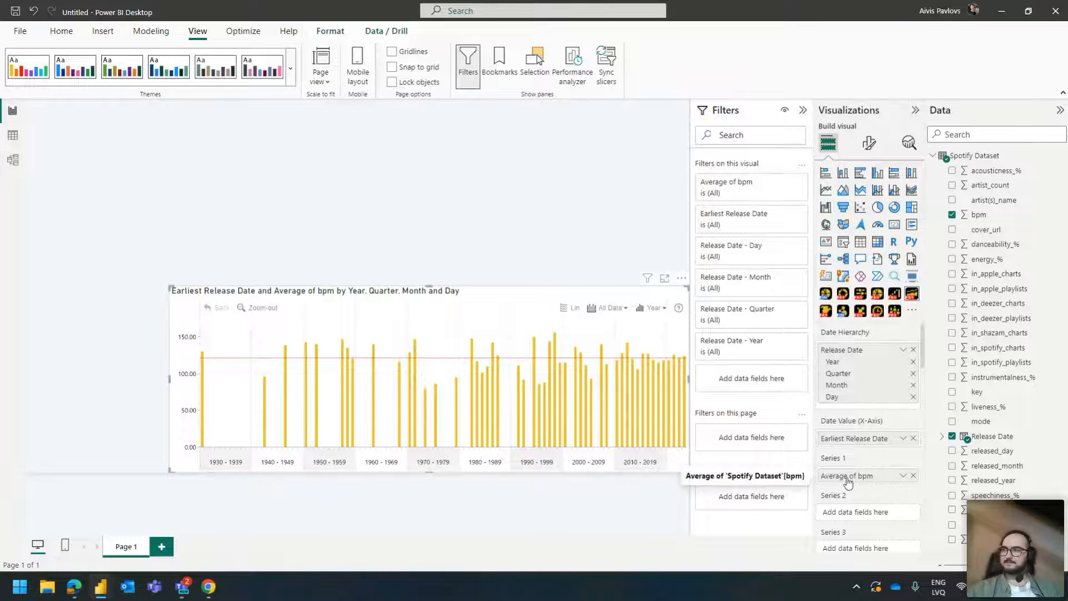
# - Set the average threshold line's width to 2 and its opacity to 80
pyautogui.click(869, 143)
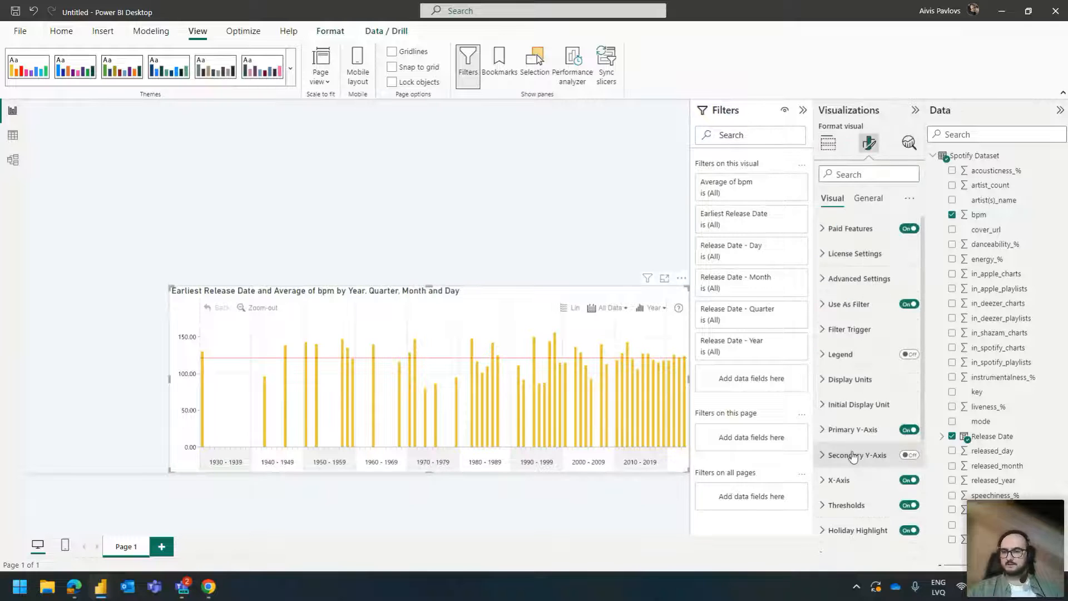
pyautogui.click(854, 500)
pyautogui.scroll(-4, 856, 386)
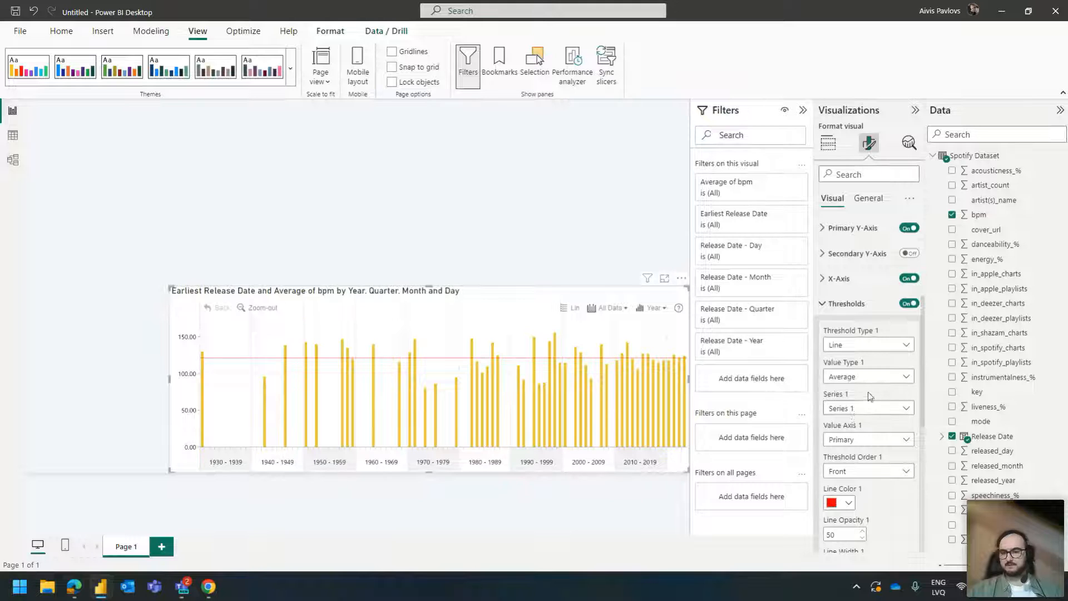
pyautogui.scroll(-2, 869, 392)
pyautogui.click(860, 463)
pyautogui.write('3')
pyautogui.click(840, 462)
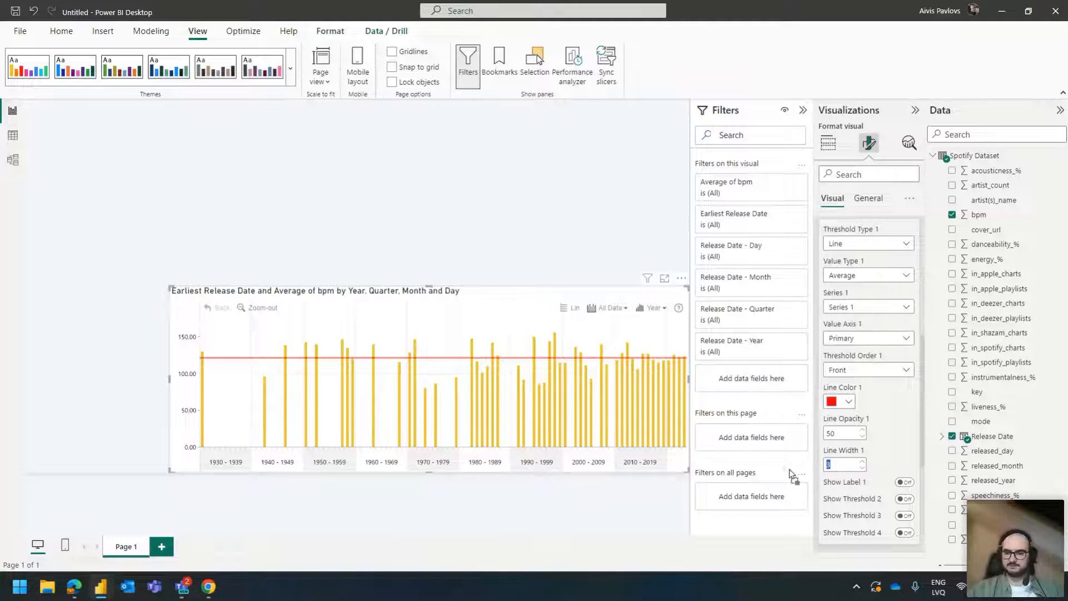
pyautogui.write('2')
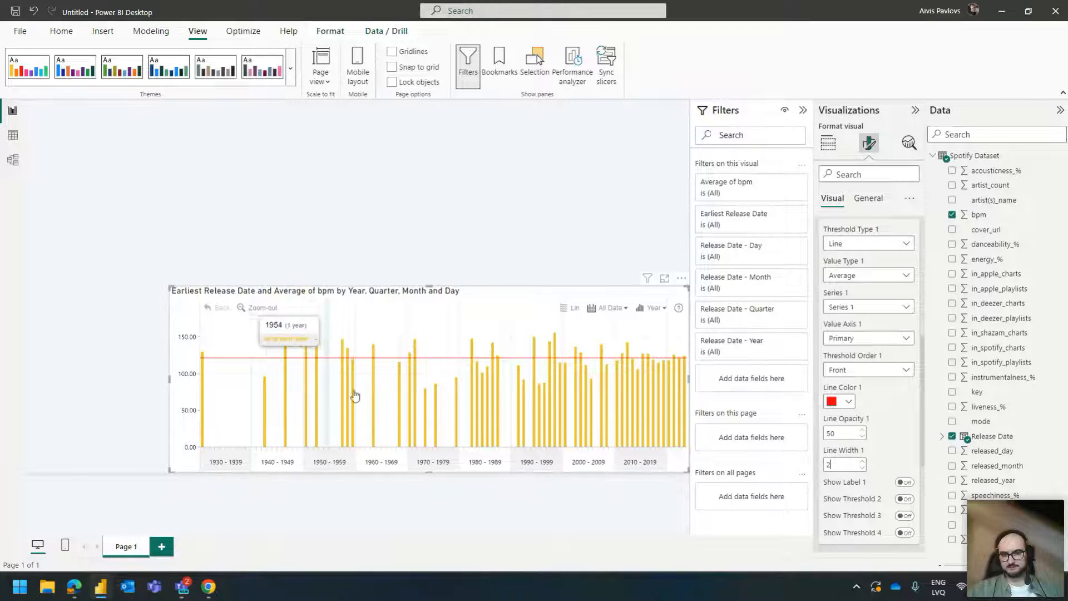
pyautogui.click(841, 437)
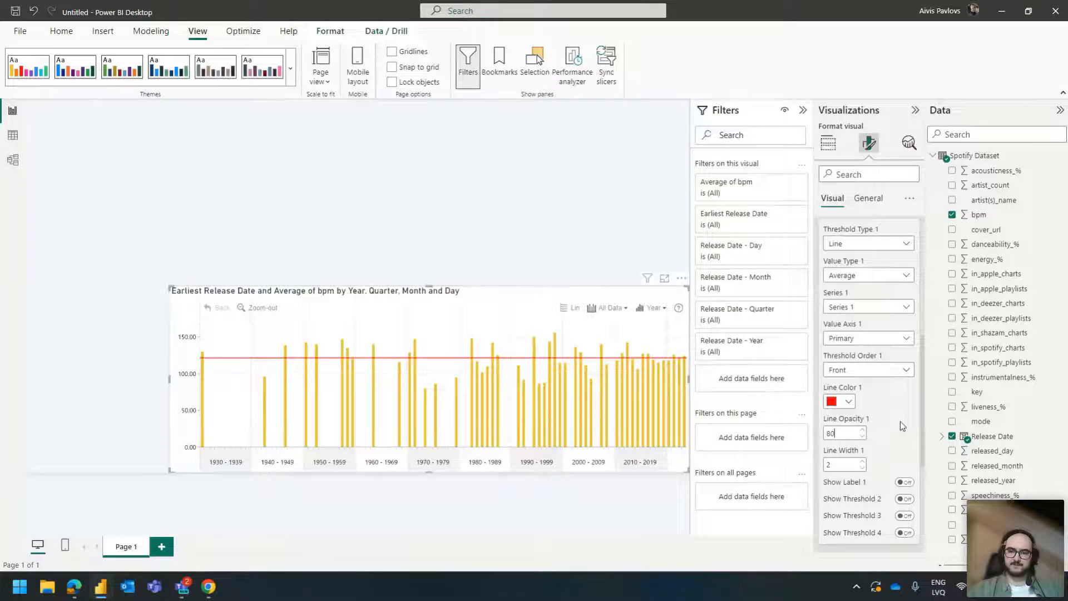
# - Turn on the label for the average threshold line
pyautogui.click(905, 483)
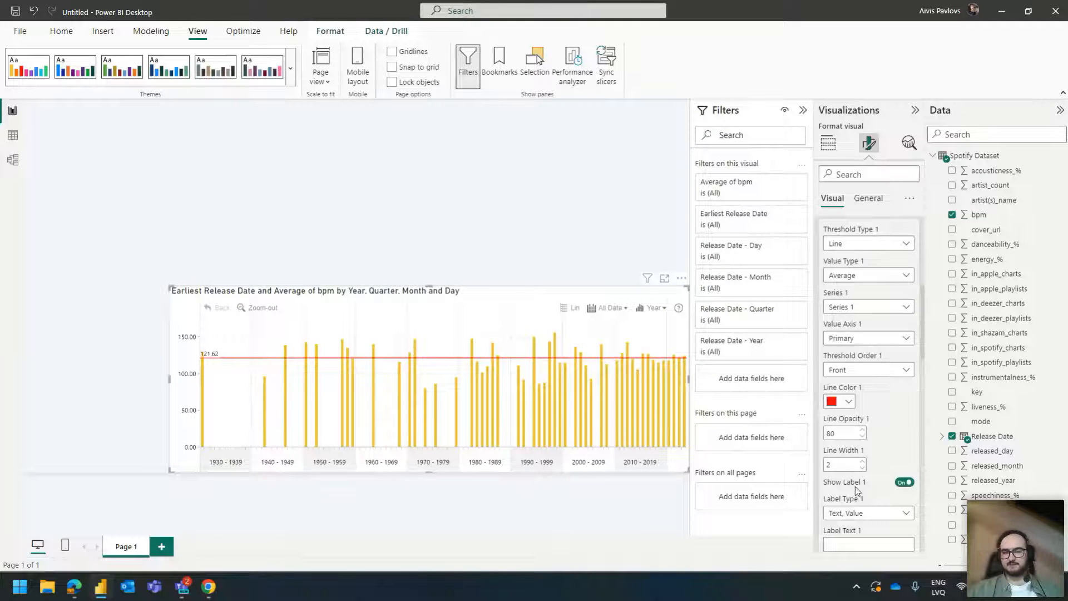
pyautogui.scroll(-1, 872, 486)
pyautogui.scroll(-1, 872, 486)
pyautogui.click(899, 433)
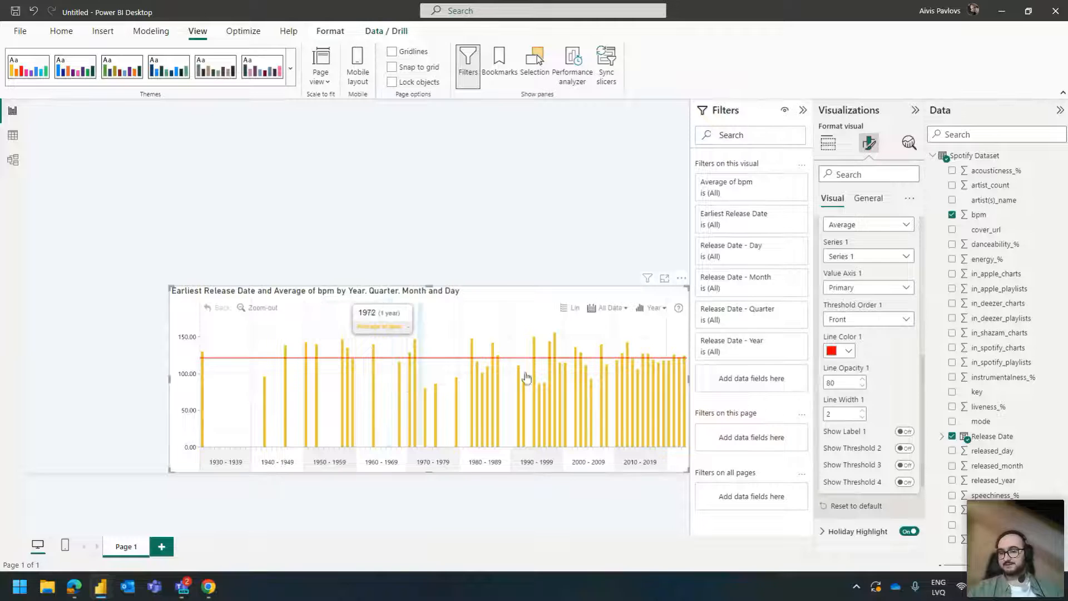
pyautogui.click(904, 431)
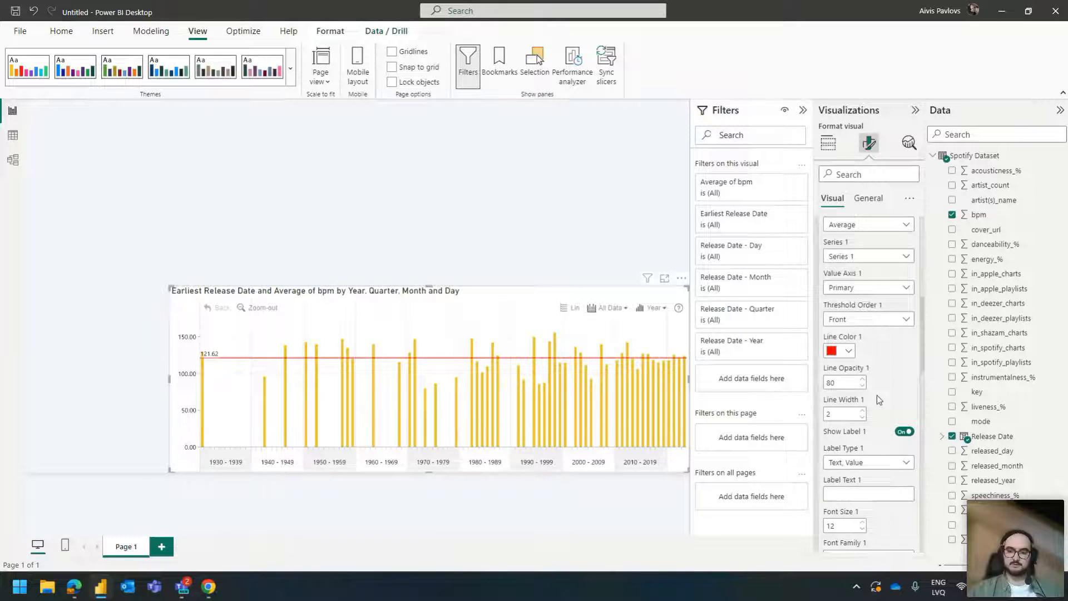
# - Set the threshold's label text to "Average BPM" and collapse the threshold settings
pyautogui.scroll(-2, 877, 395)
pyautogui.click(843, 449)
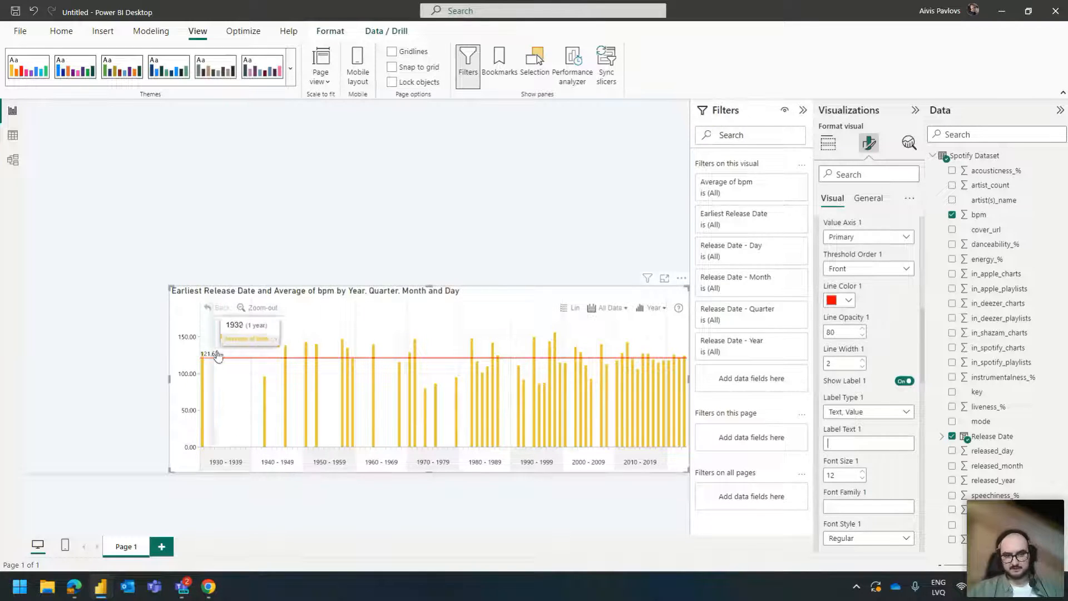
pyautogui.write('Average')
pyautogui.press('Return')
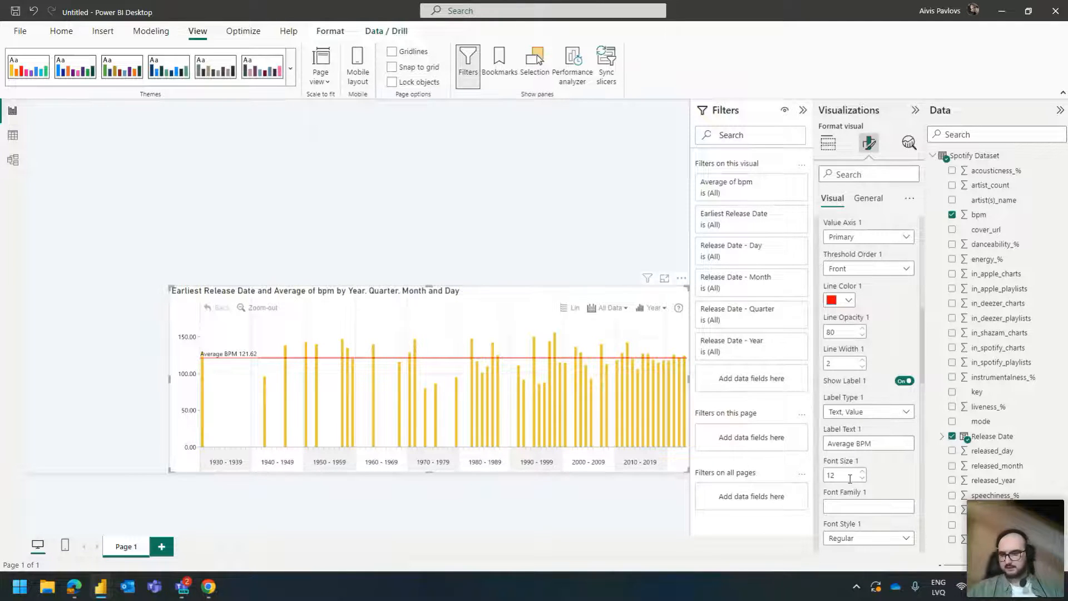
pyautogui.scroll(-1, 849, 473)
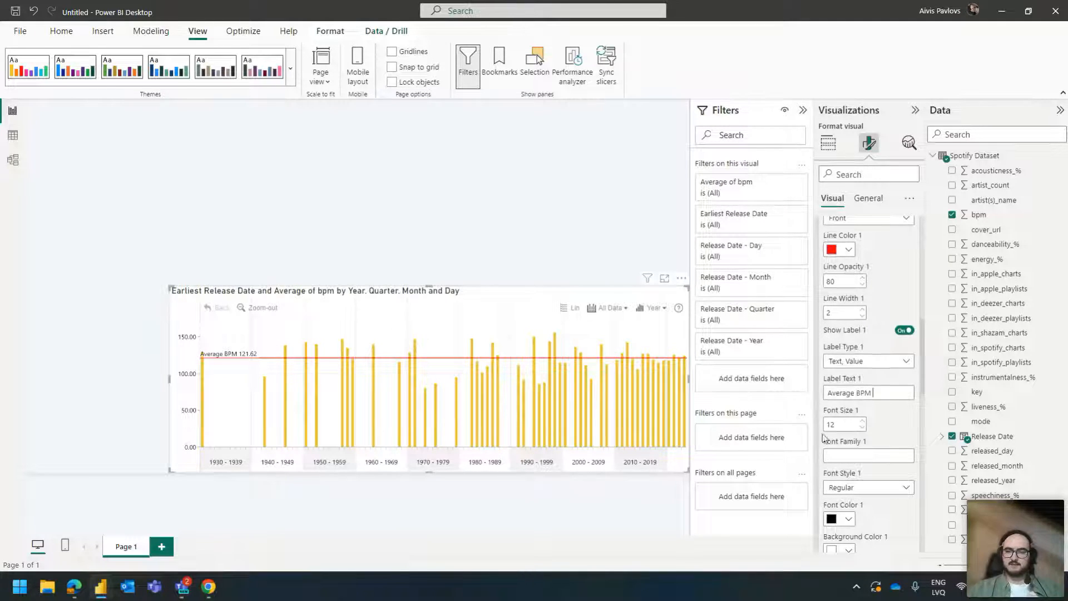
pyautogui.scroll(-3, 863, 376)
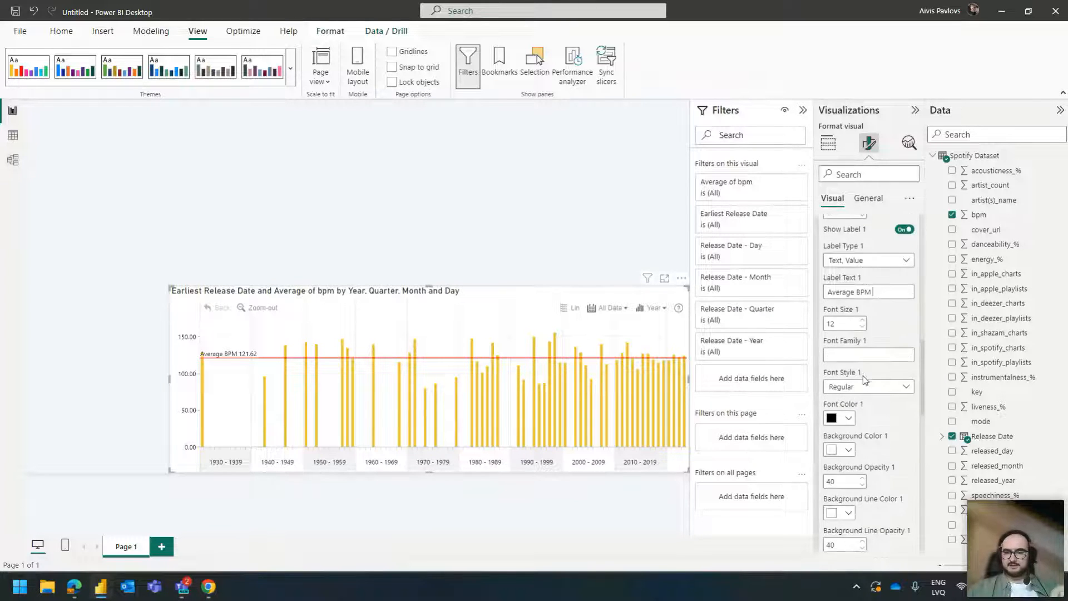
pyautogui.scroll(3, 863, 376)
pyautogui.scroll(8, 868, 320)
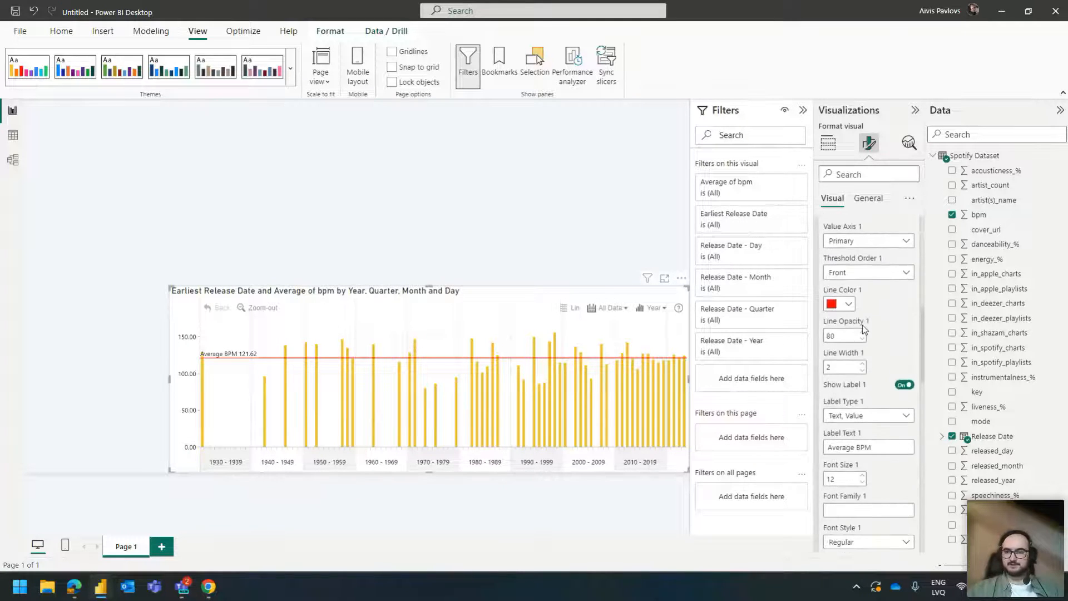
pyautogui.click(860, 354)
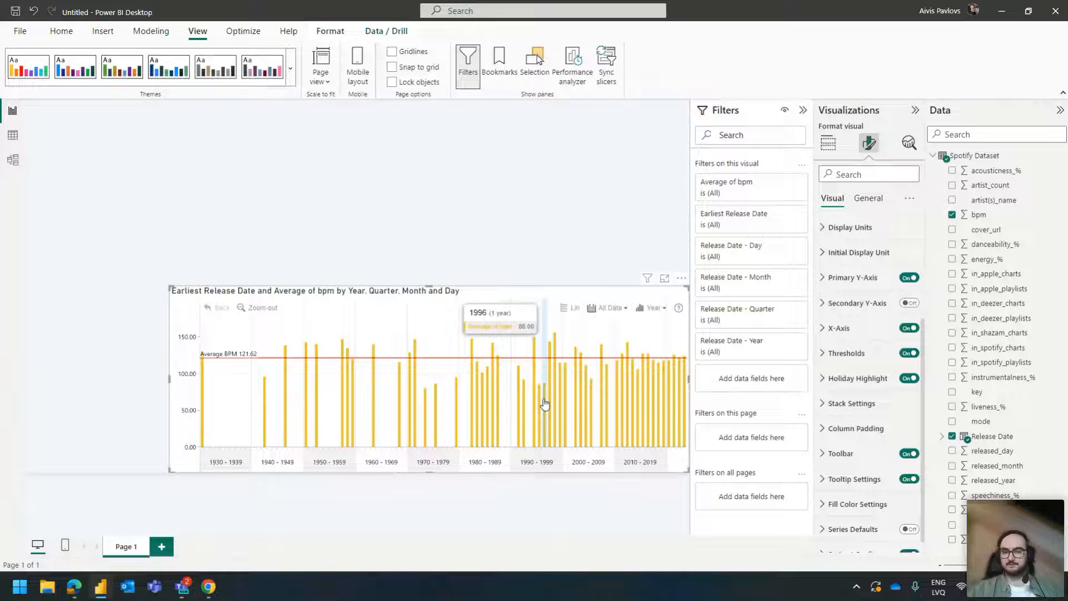
# - Turn on conditional formatting in the Series 1 configuration of the timeline
pyautogui.scroll(-1, 834, 314)
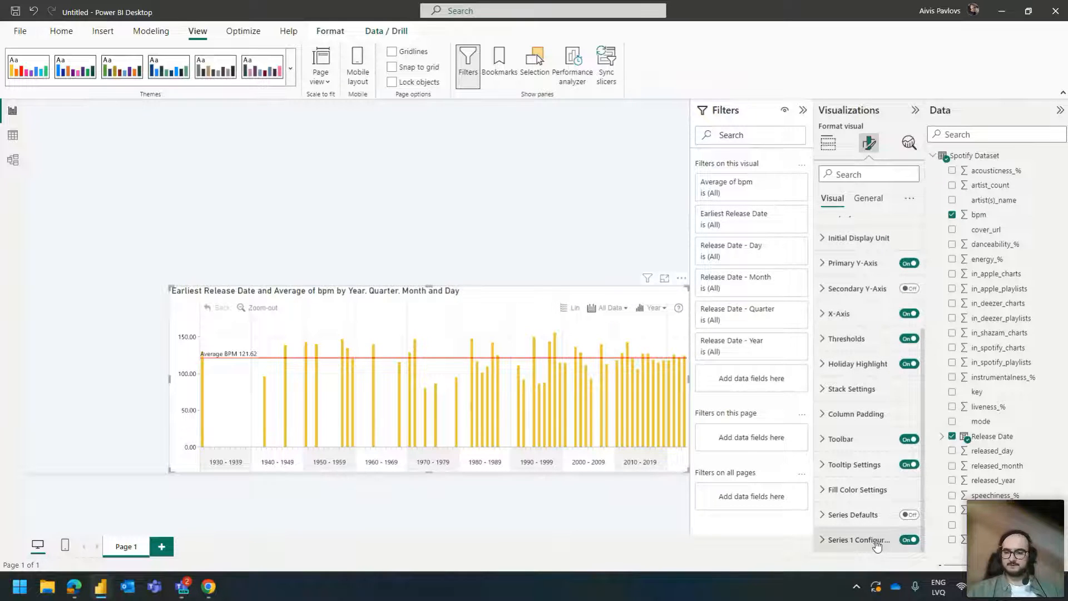
pyautogui.click(860, 540)
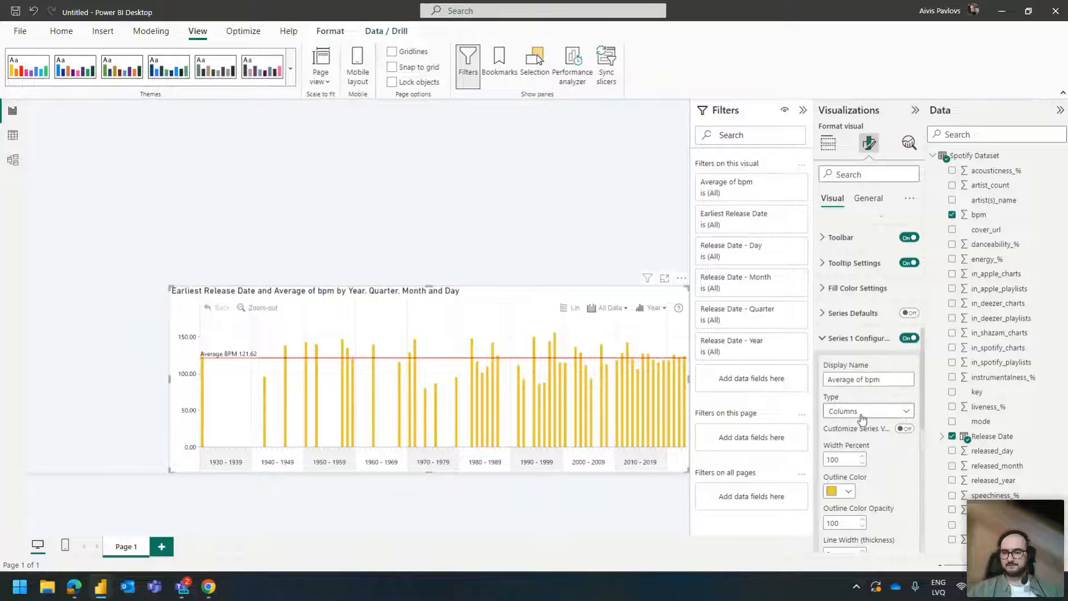
pyautogui.scroll(-10, 862, 418)
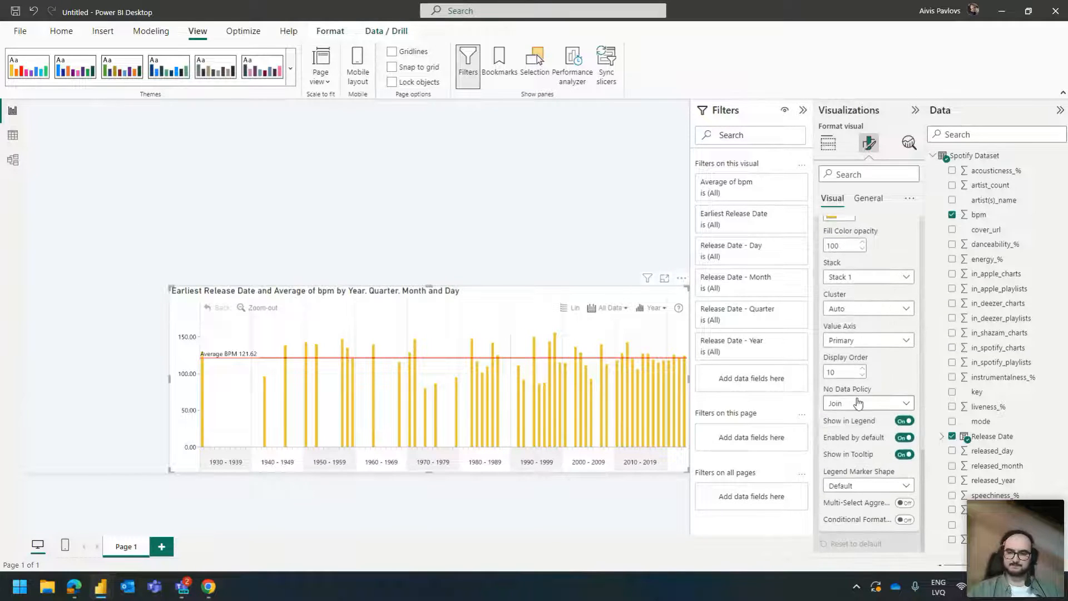
pyautogui.click(903, 517)
pyautogui.scroll(-5, 899, 502)
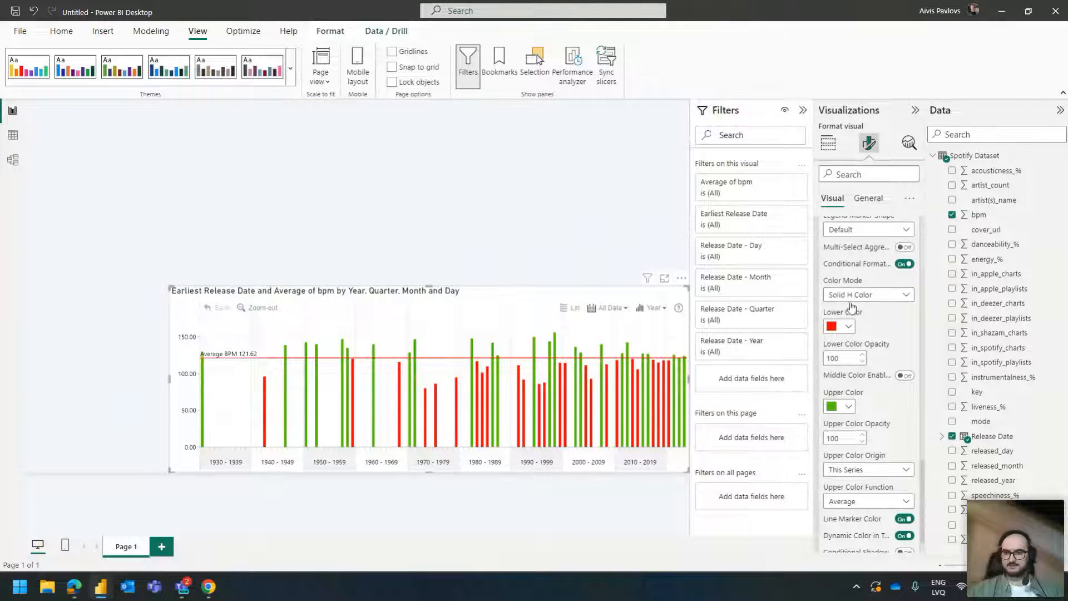
pyautogui.scroll(-1, 877, 391)
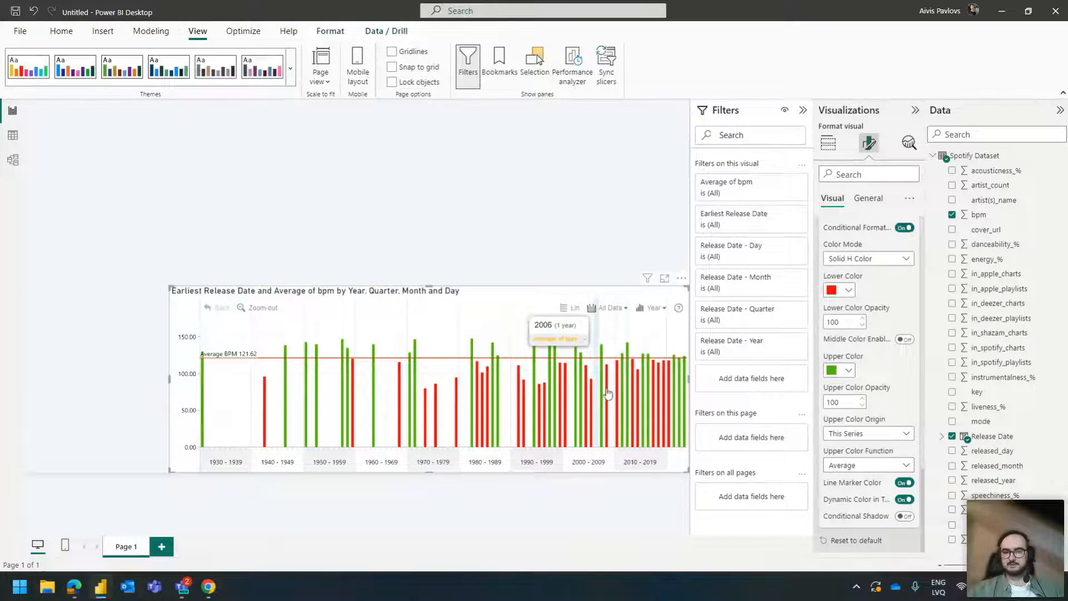
# - Inspect the timeline in focus mode, drilling into the 2010 - 2019 decade, and return to the report with all data shown
pyautogui.click(663, 280)
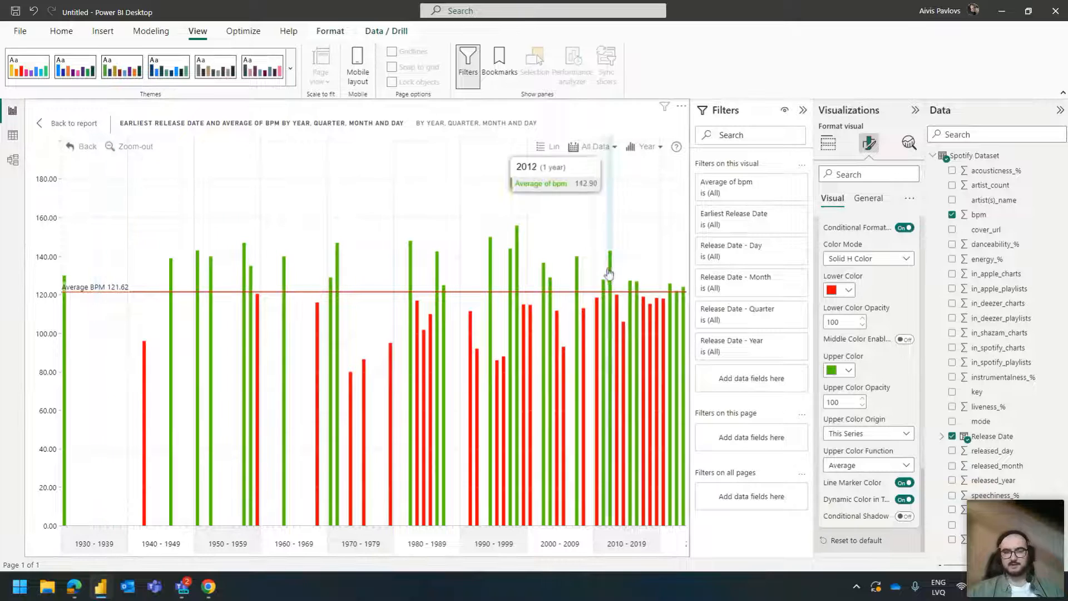
pyautogui.moveTo(659, 212); pyautogui.dragTo(595, 600)
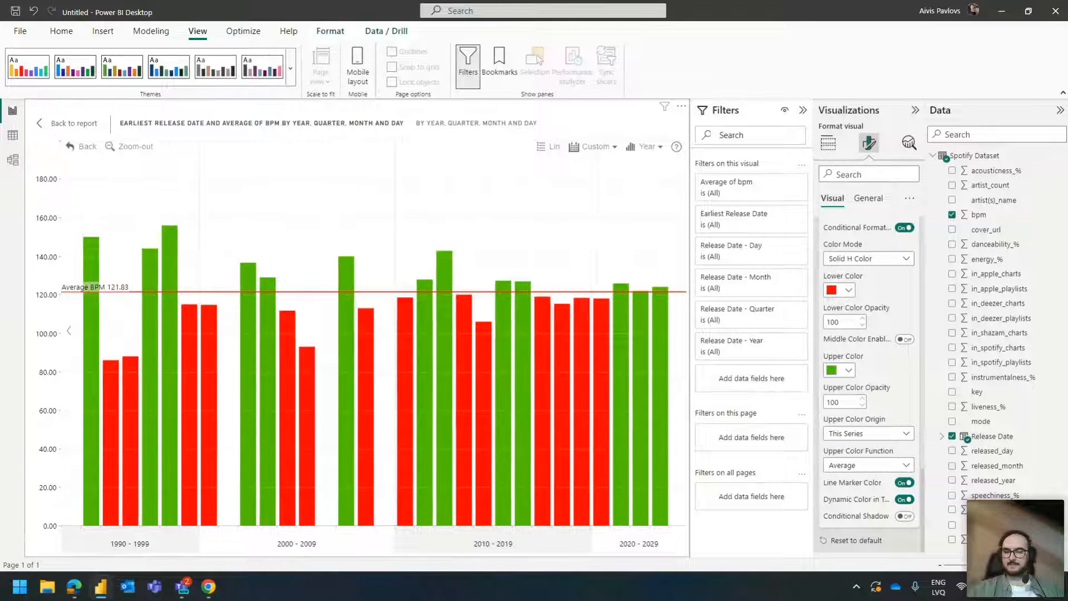
pyautogui.click(483, 548)
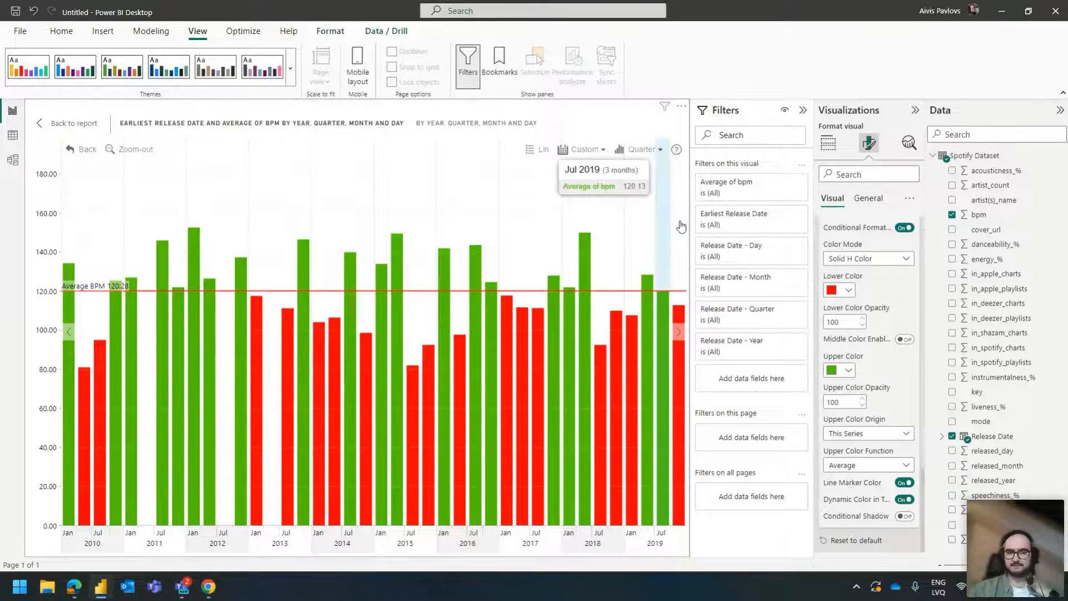
pyautogui.click(72, 125)
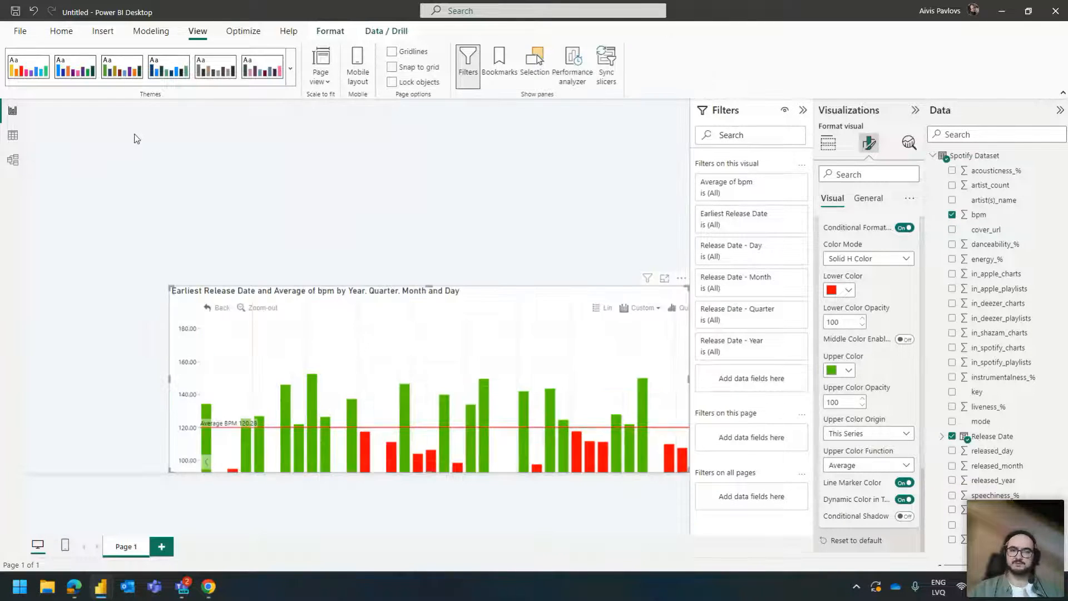
pyautogui.scroll(-5, 404, 334)
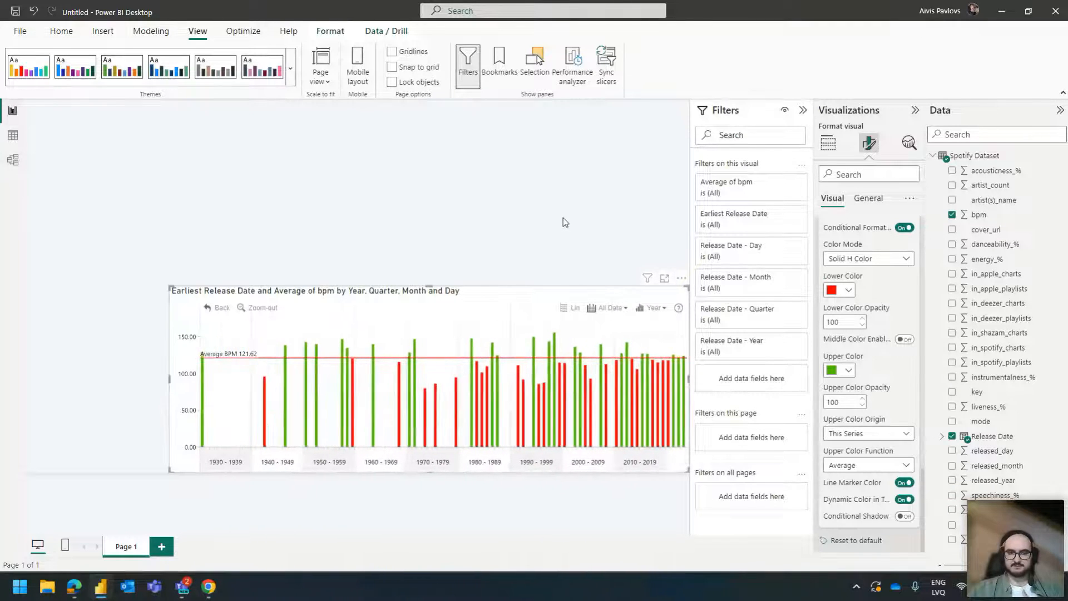
# - Add the track_name field to the timeline's Tooltip Content
pyautogui.click(831, 147)
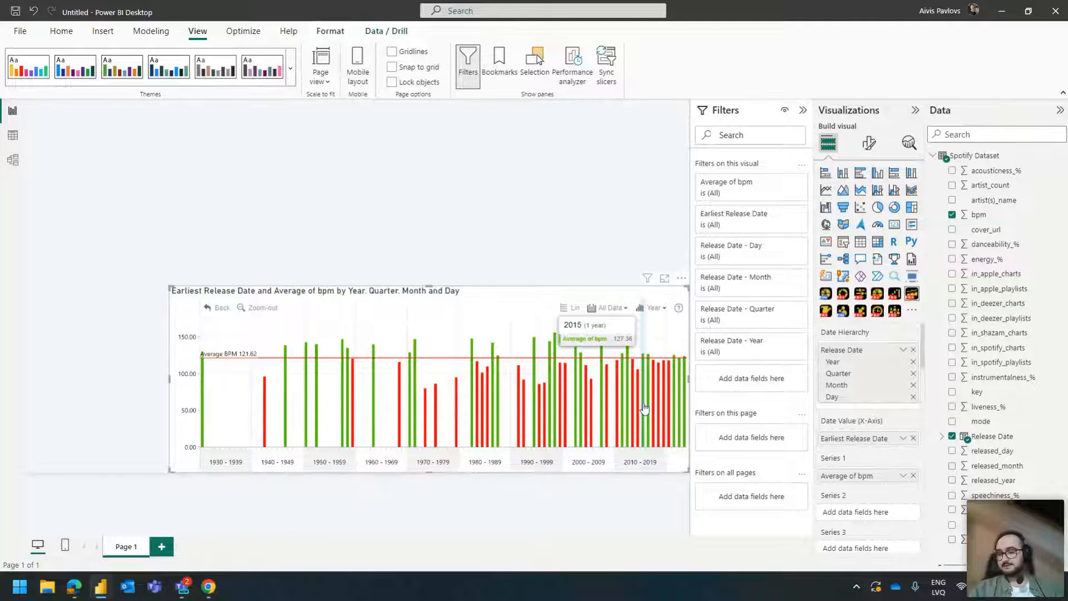
pyautogui.scroll(-5, 854, 368)
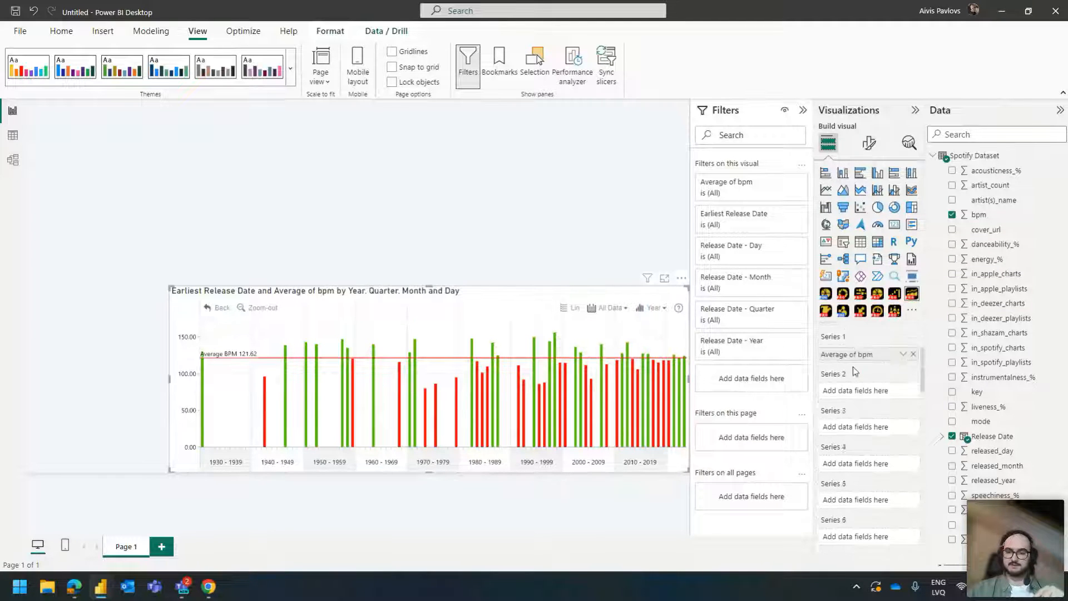
pyautogui.scroll(-10, 853, 366)
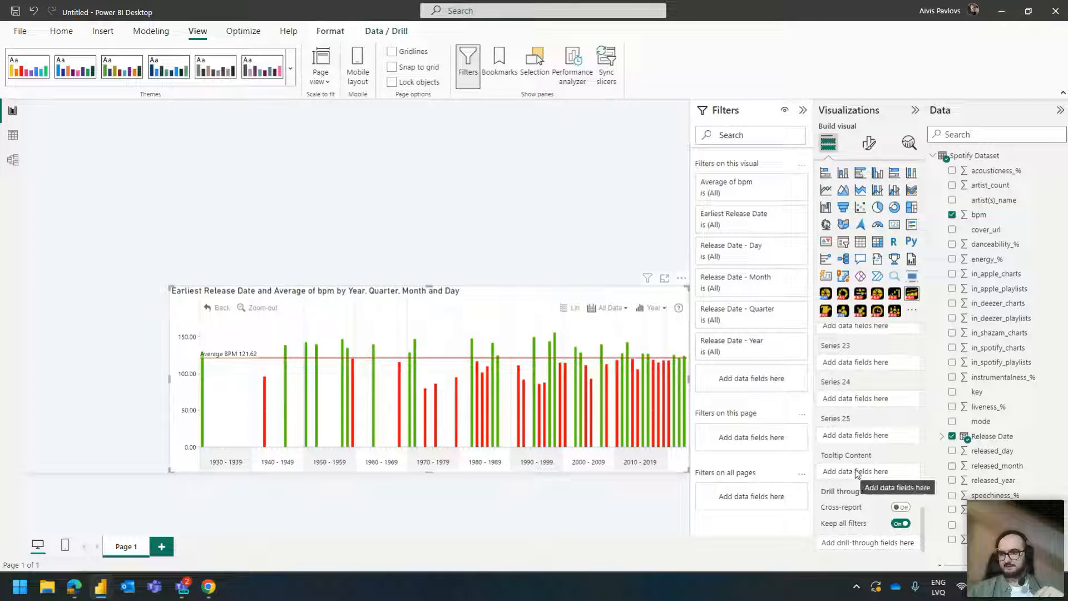
pyautogui.moveTo(988, 525); pyautogui.dragTo(879, 473)
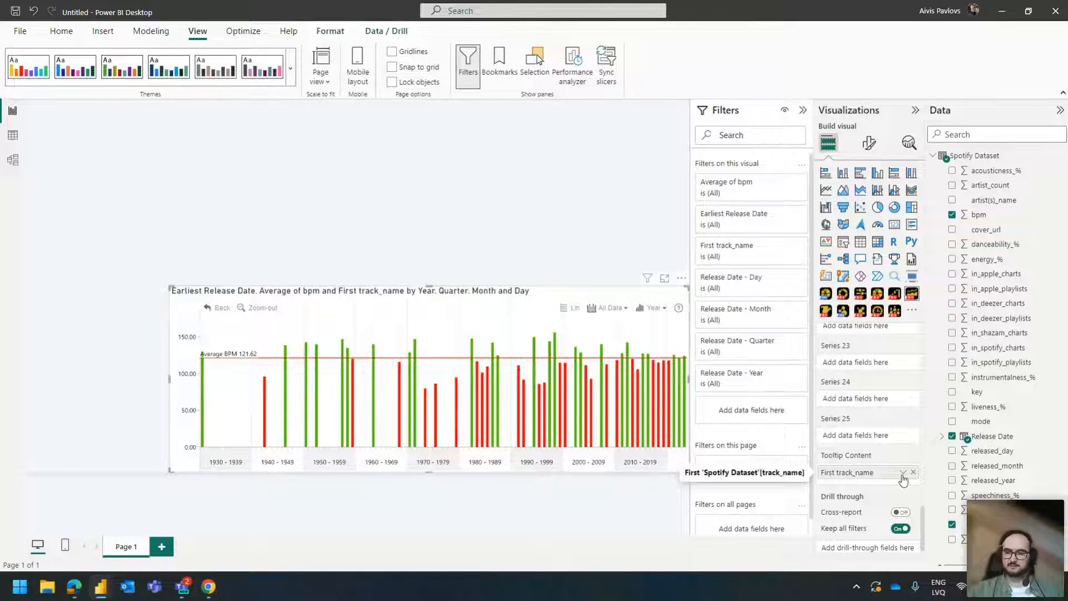
# - Try Count (Distinct) for track_name in the timeline's Tooltip Content, then summarize the field by Count
pyautogui.click(903, 473)
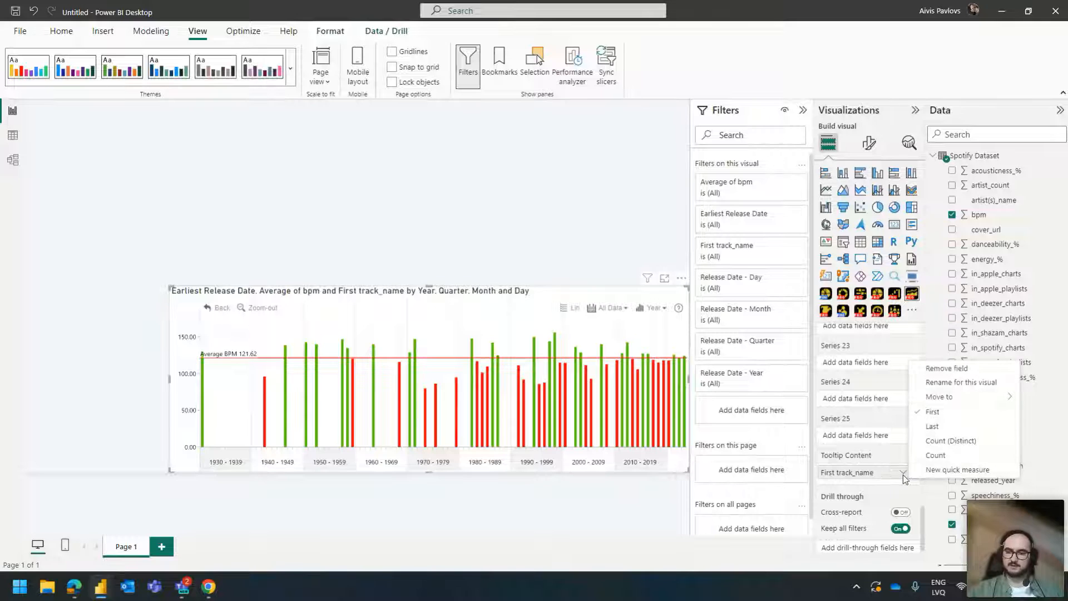
pyautogui.click(940, 442)
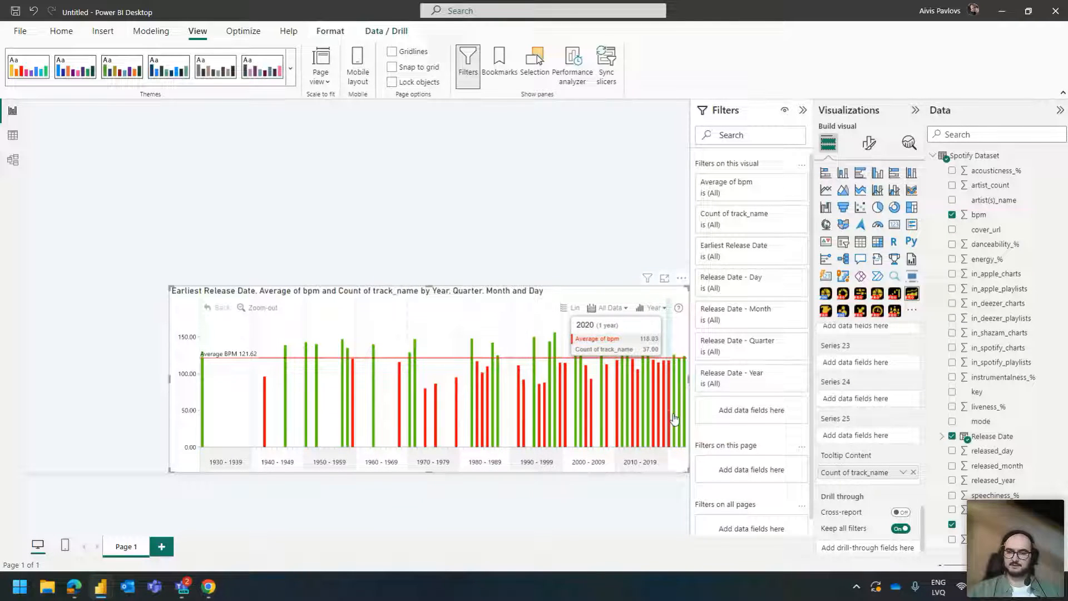
pyautogui.click(903, 471)
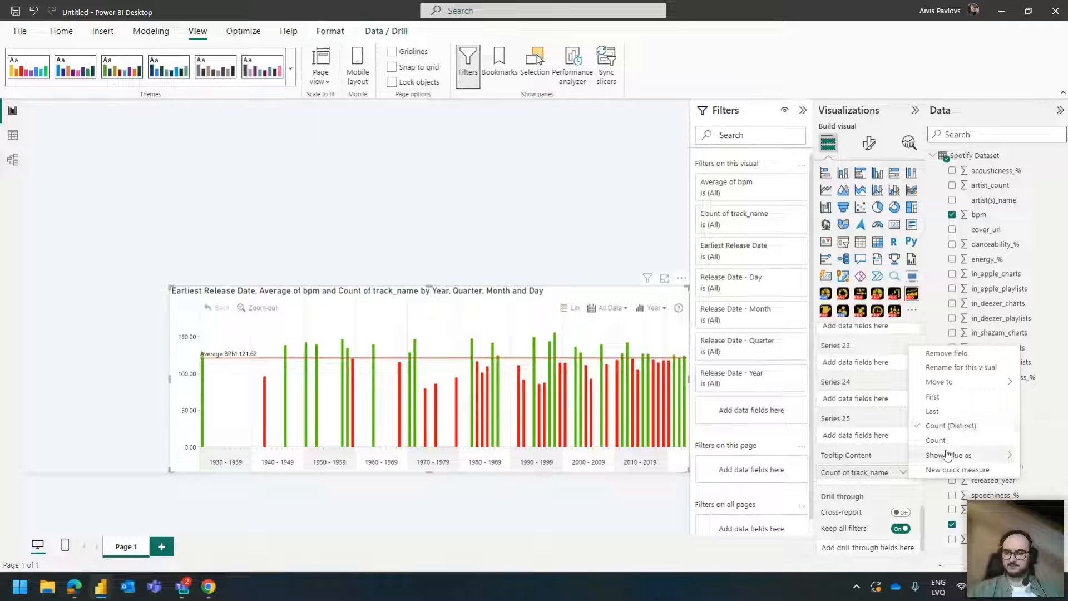
pyautogui.click(937, 440)
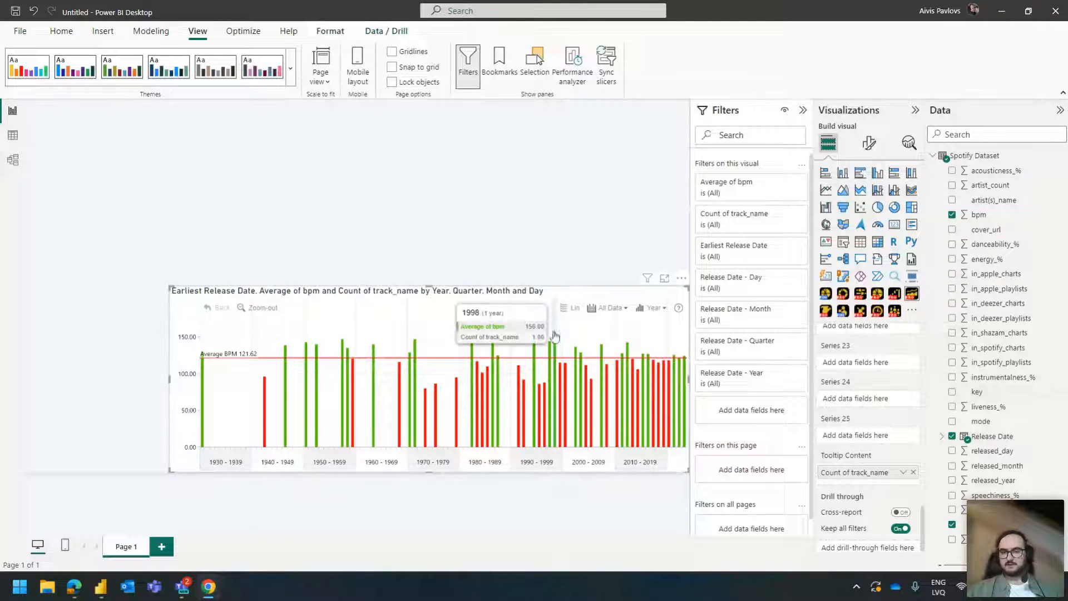
# - Open the timeline's Series 1 configuration at the multi-select aggregation option and select the years 2015 to 2016 in the chart
pyautogui.click(870, 144)
pyautogui.scroll(-5, 860, 303)
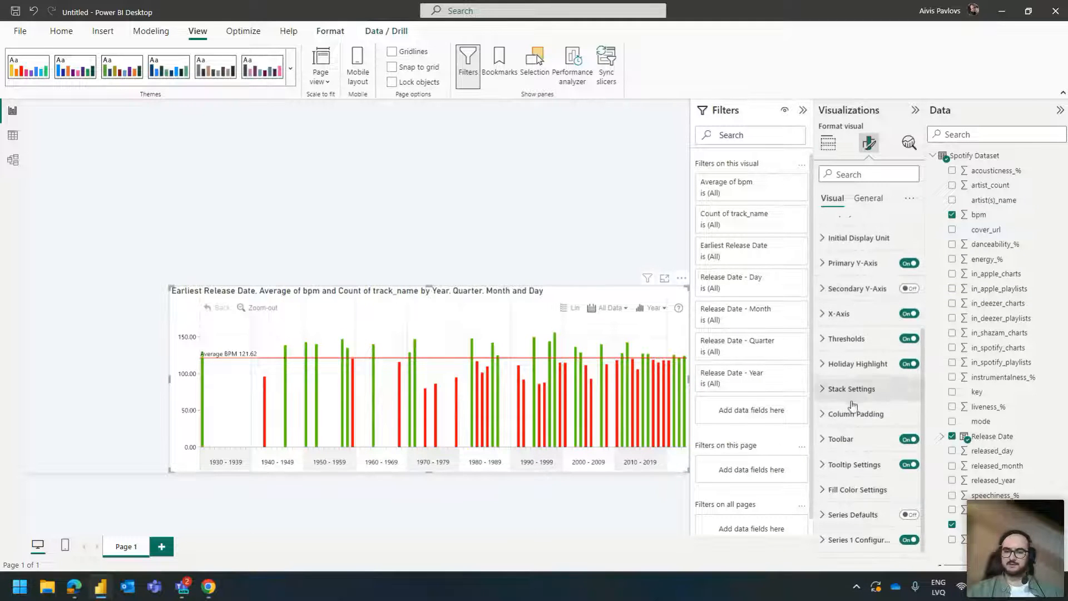
pyautogui.click(843, 540)
pyautogui.scroll(-3, 866, 490)
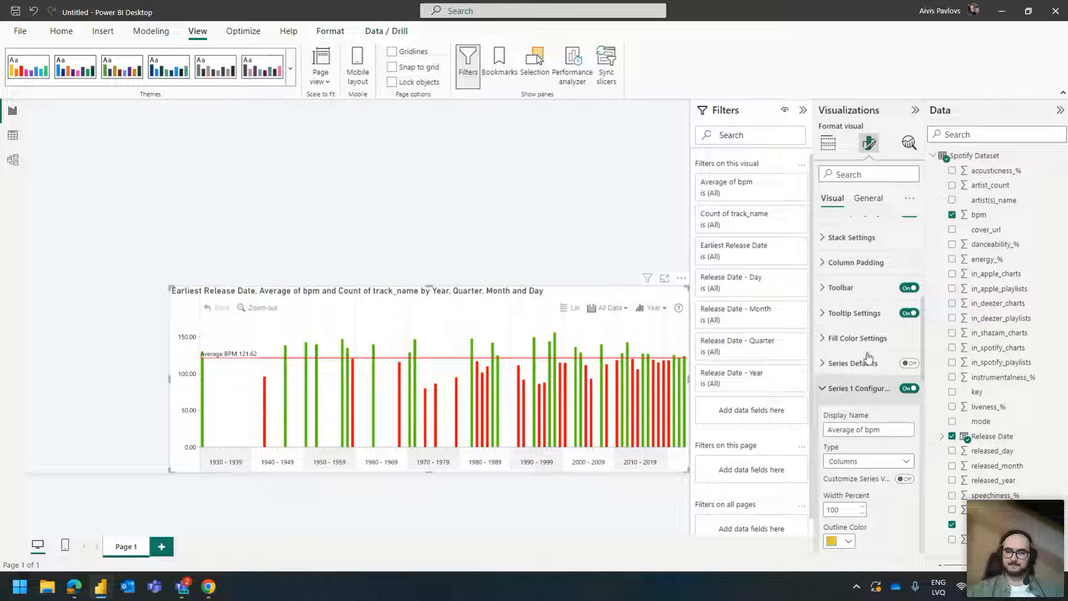
pyautogui.scroll(-8, 867, 385)
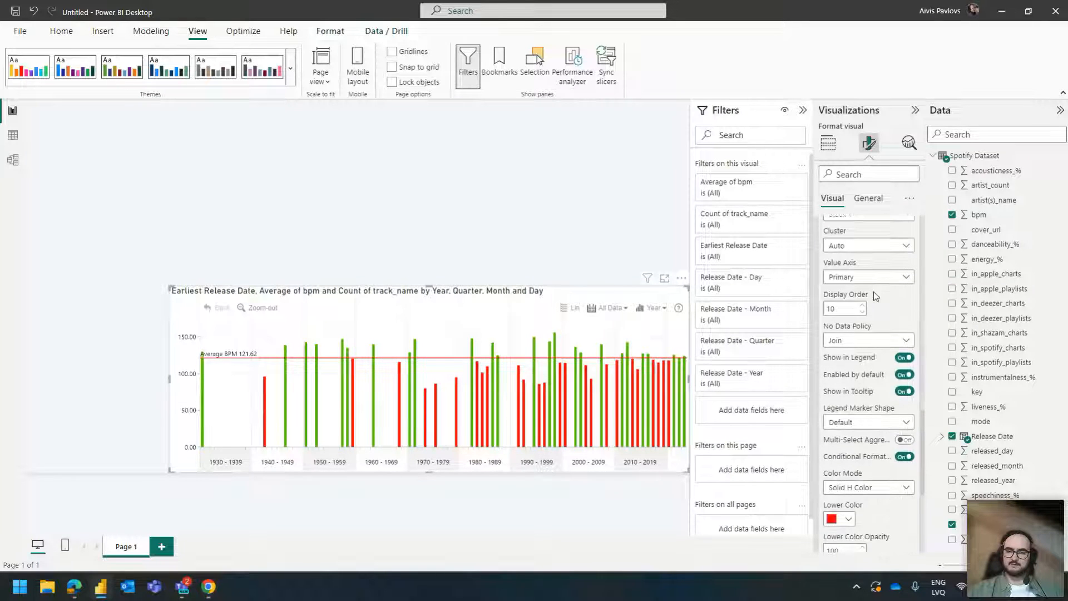
pyautogui.scroll(-1, 873, 292)
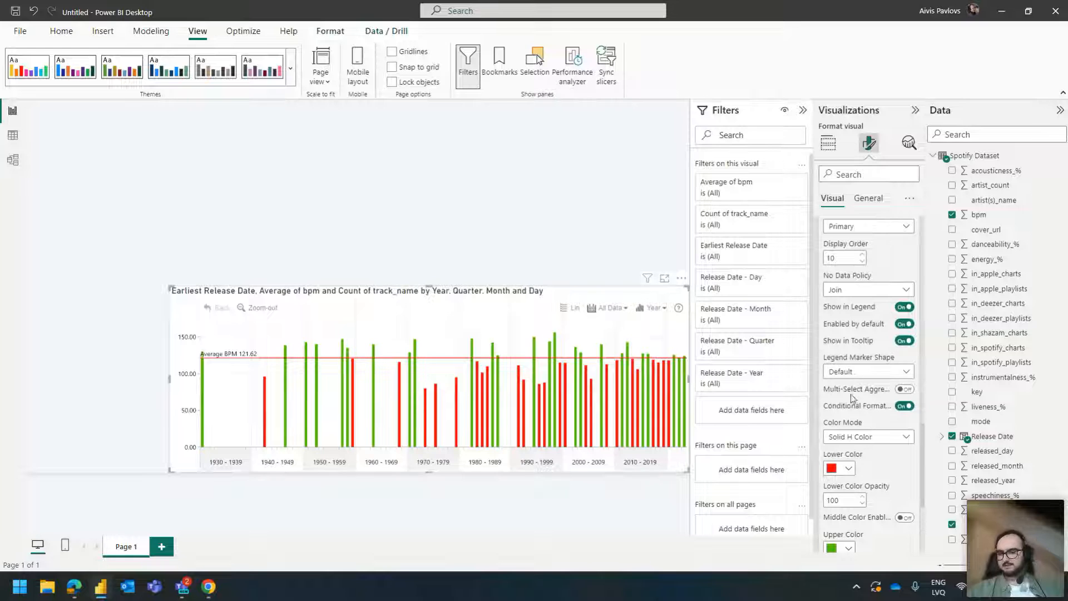
pyautogui.moveTo(859, 393)
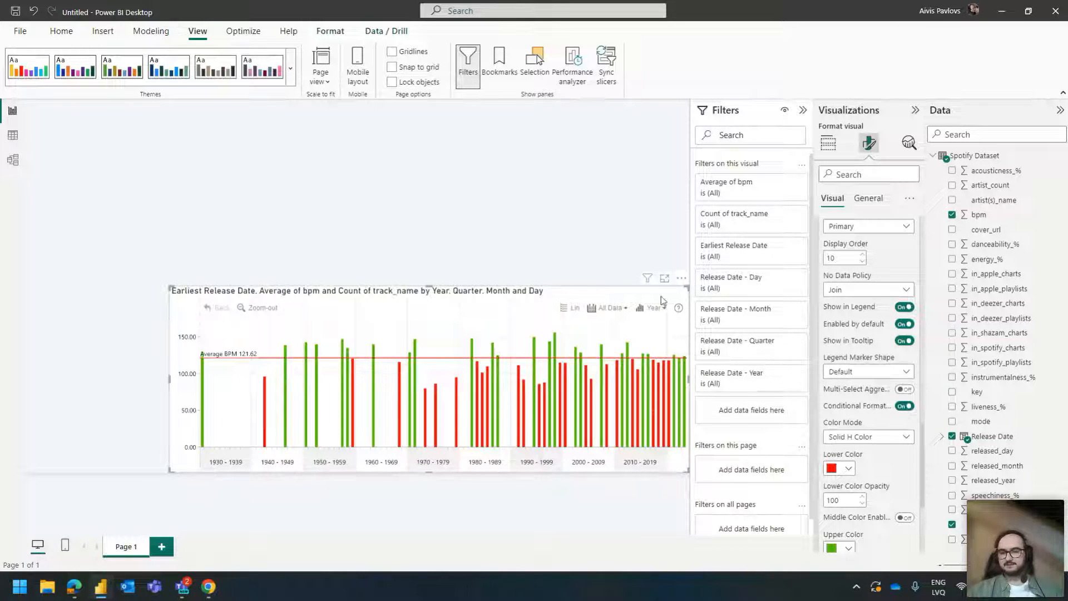
pyautogui.moveTo(644, 364); pyautogui.dragTo(453, 518)
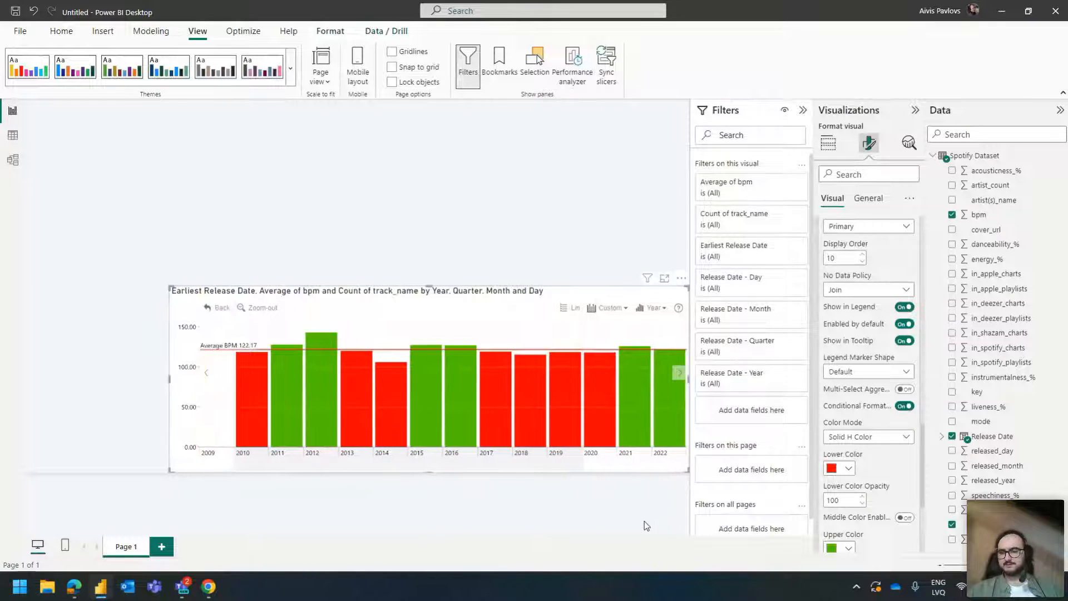
pyautogui.moveTo(415, 460); pyautogui.dragTo(459, 457)
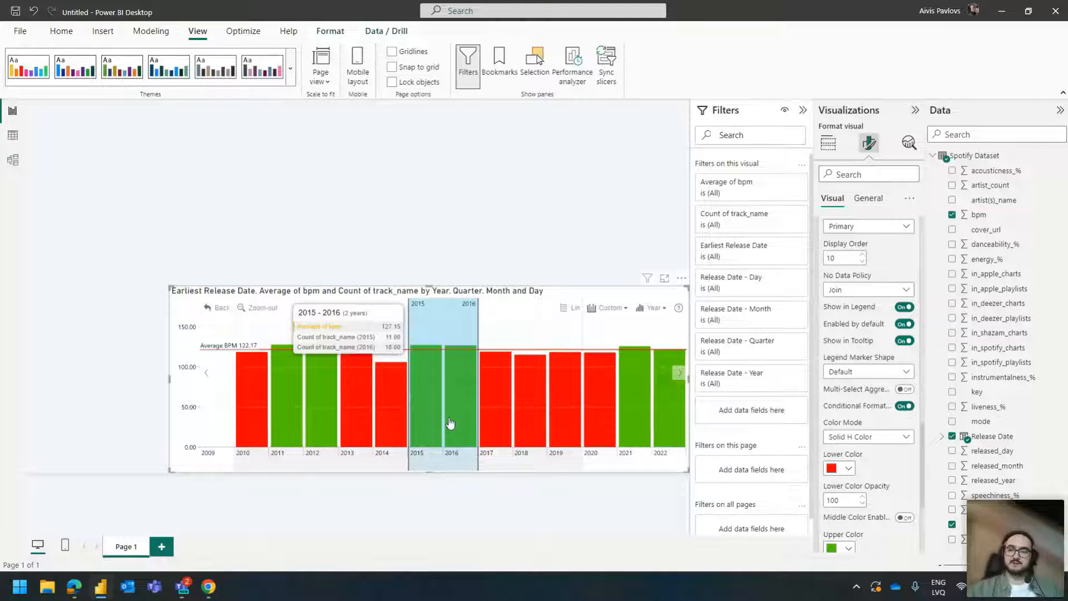
# - Turn on multi-select aggregation for Series 1 and enable Minimum and Maximum alongside Average
pyautogui.click(902, 390)
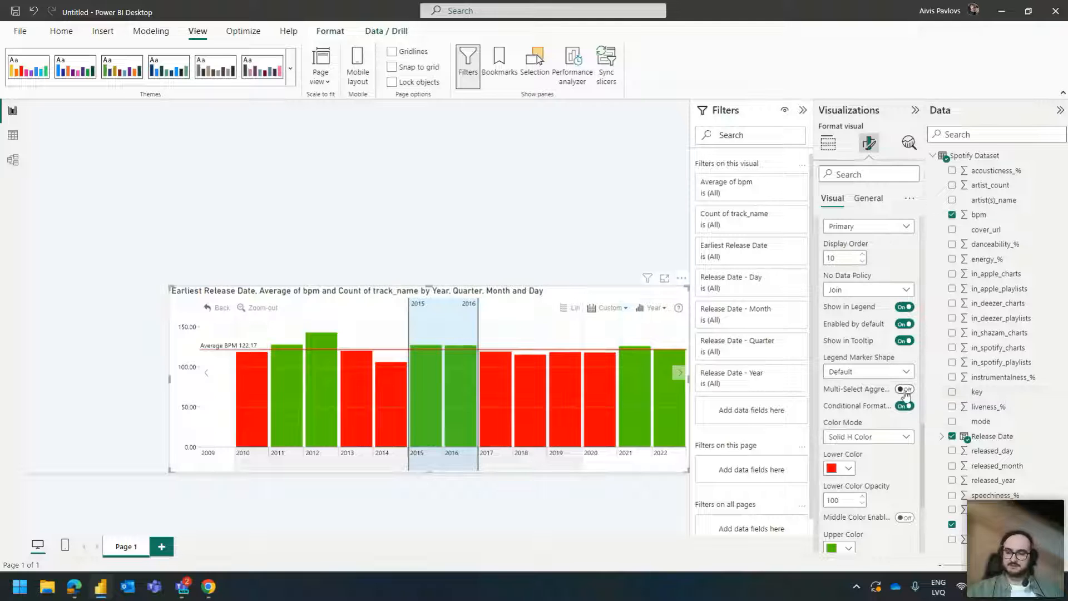
pyautogui.scroll(-1, 860, 413)
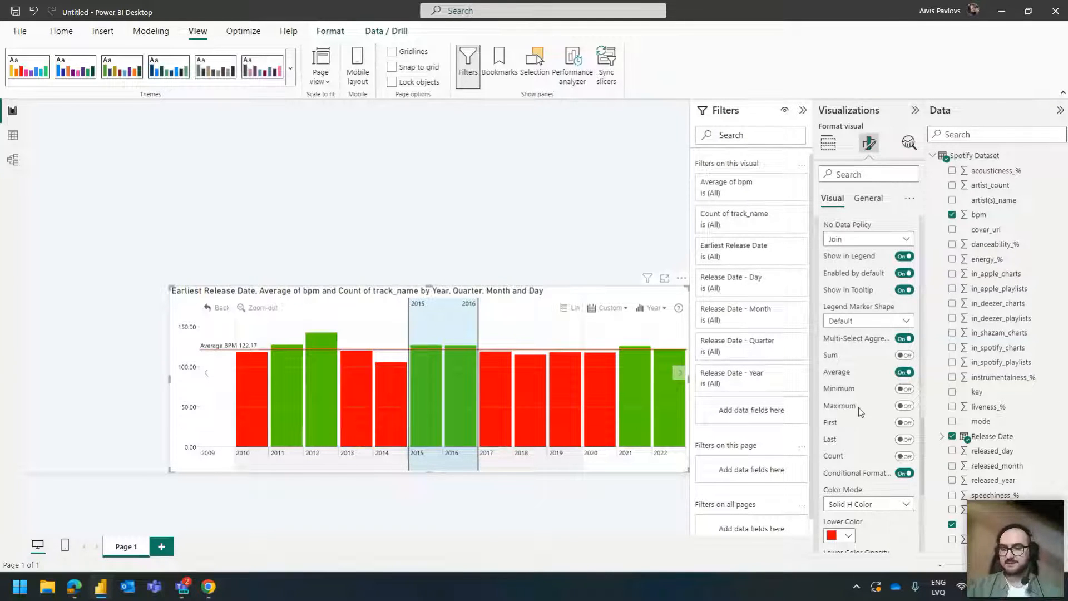
pyautogui.click(904, 389)
pyautogui.click(904, 405)
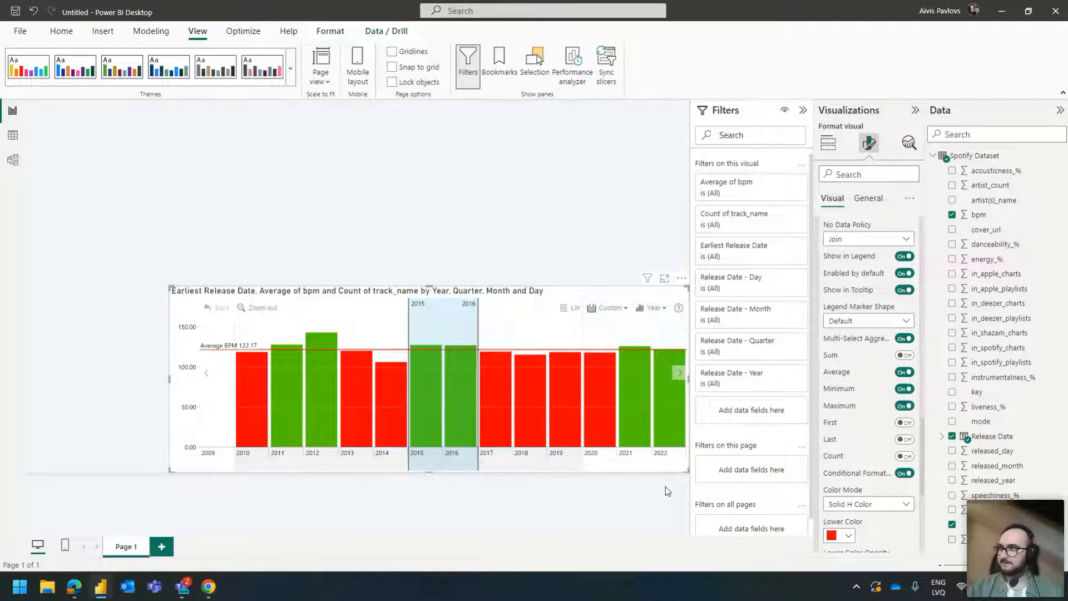
# - Extend the timeline's selection to 2015 through 2021 to view its aggregation, and zoom the chart back out
pyautogui.moveTo(478, 470); pyautogui.dragTo(652, 467)
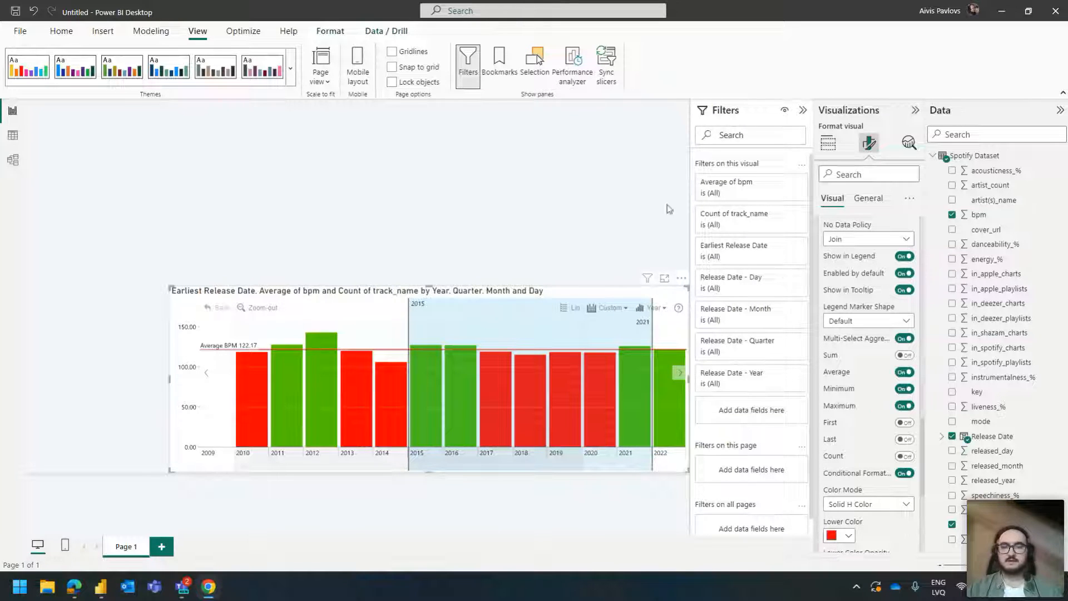
pyautogui.moveTo(497, 305)
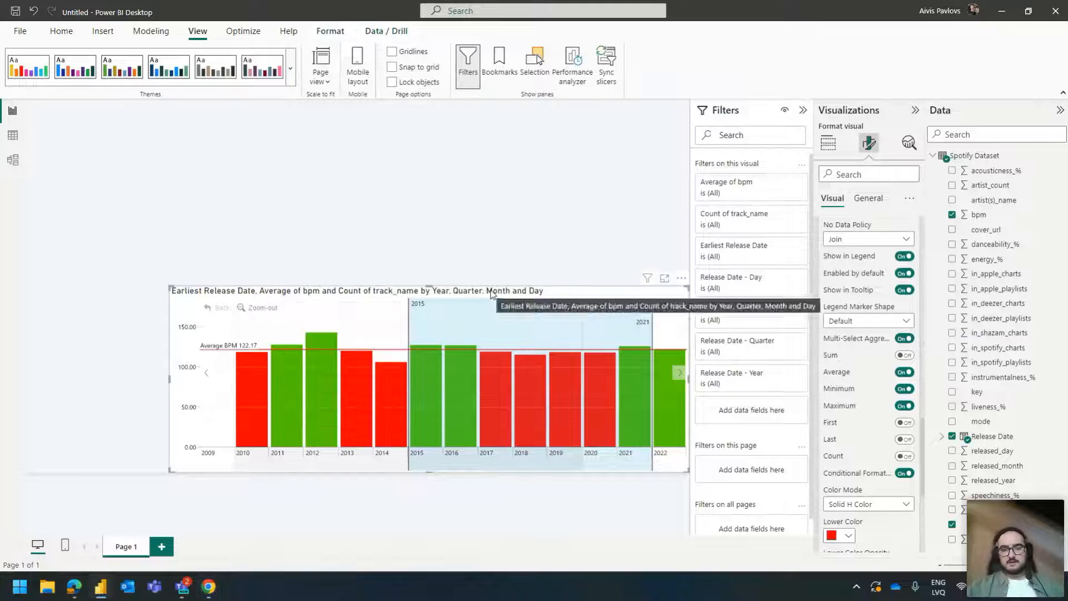
pyautogui.click(272, 307)
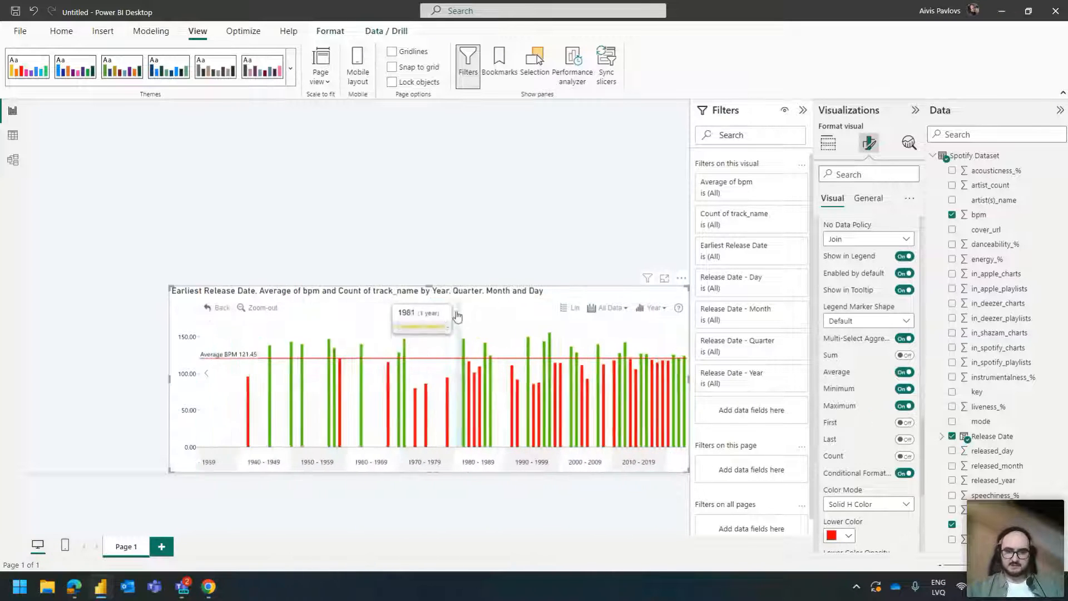
# - Return to the visual-building options and shrink the timeline slightly from its upper-left corner
pyautogui.click(828, 143)
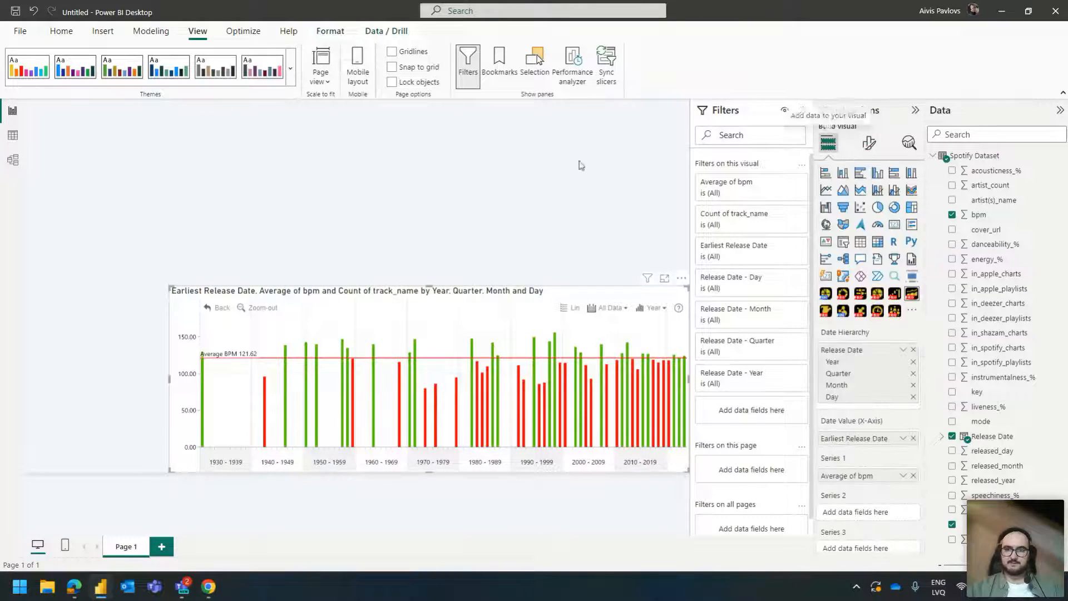
pyautogui.click(417, 184)
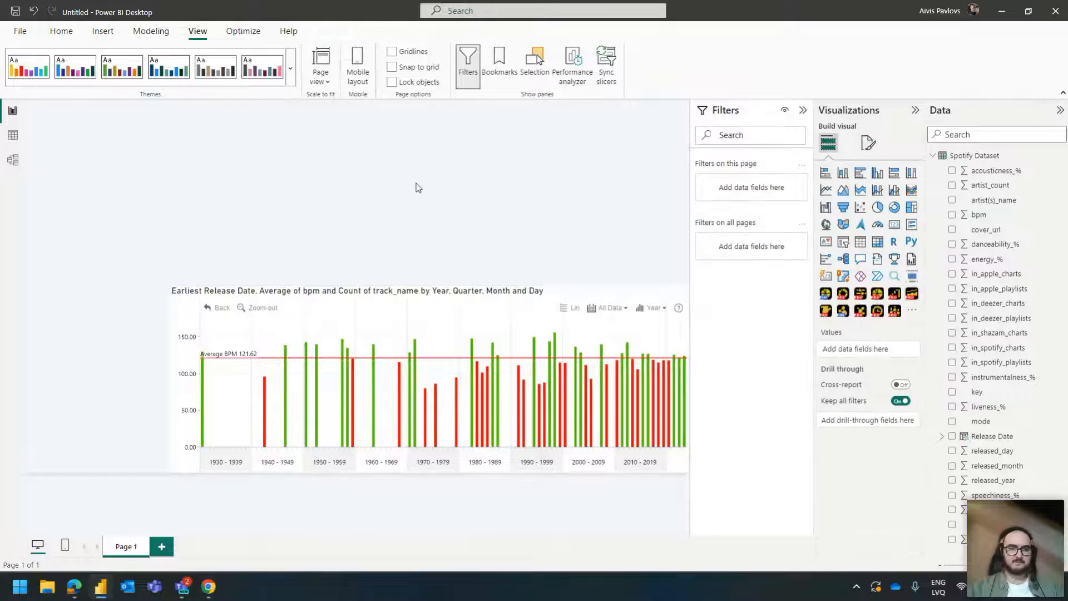
pyautogui.click(269, 290)
pyautogui.moveTo(171, 285); pyautogui.dragTo(190, 292)
pyautogui.click(353, 226)
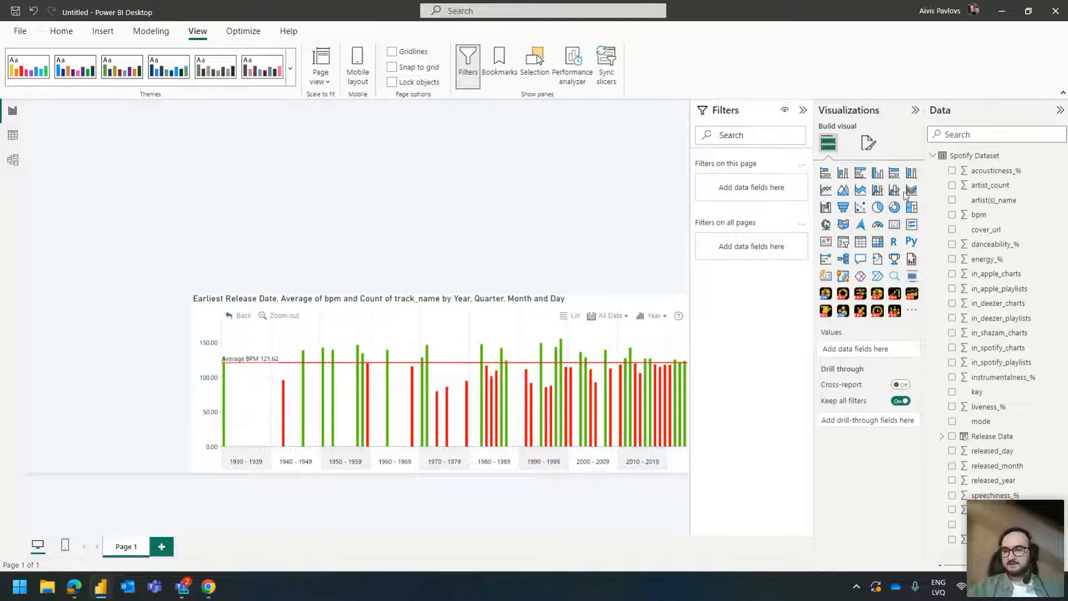
# - Add a Drill Down Combo Bar PRO visual as a tall column on the page's left side, narrowing the timeline to make room
pyautogui.click(860, 293)
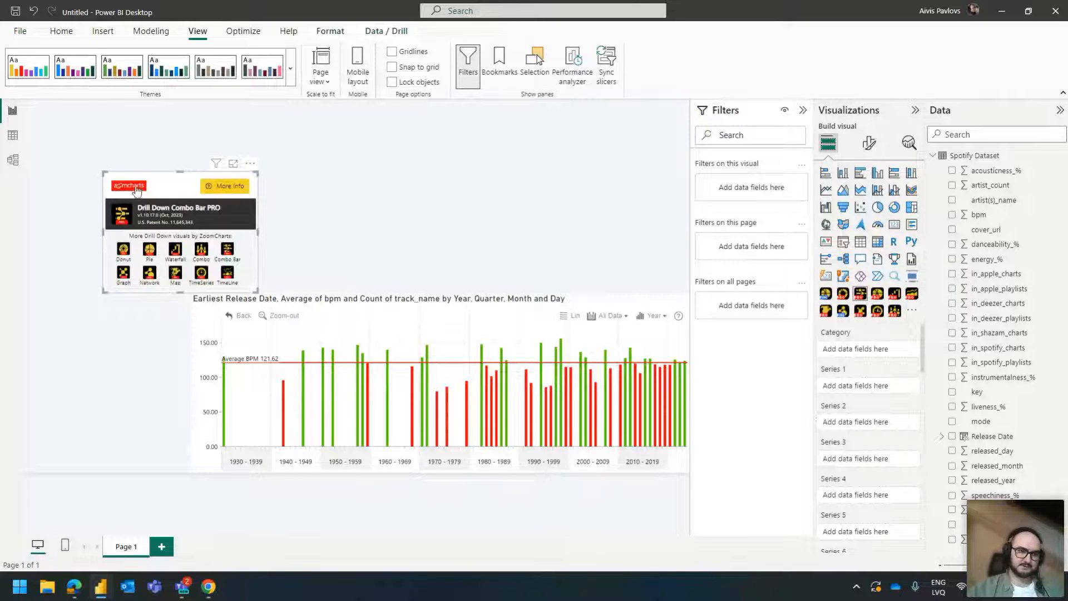
pyautogui.moveTo(203, 298); pyautogui.dragTo(258, 293)
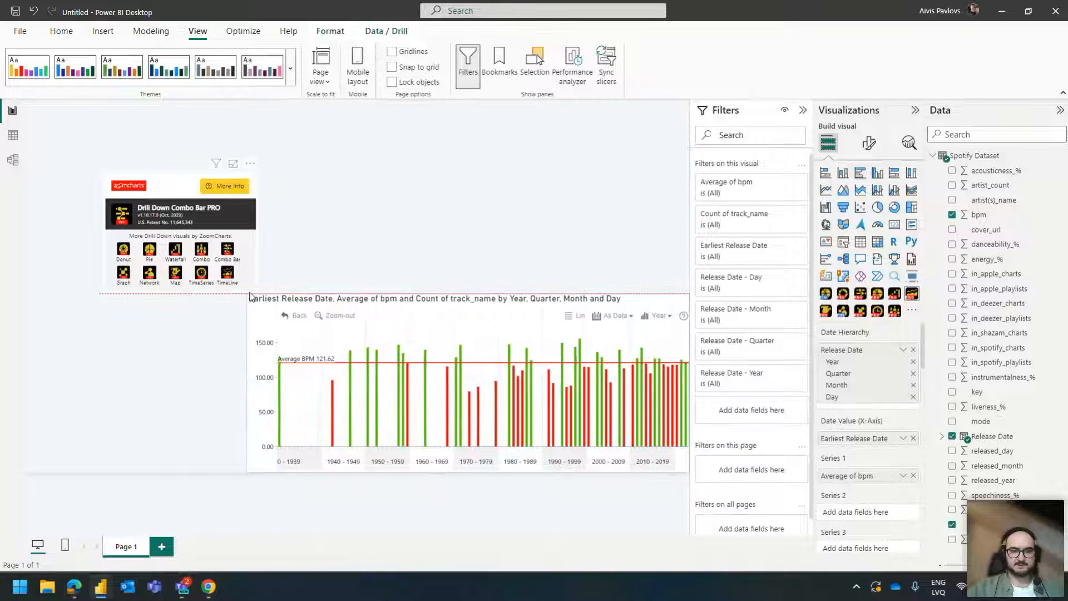
pyautogui.click(174, 177)
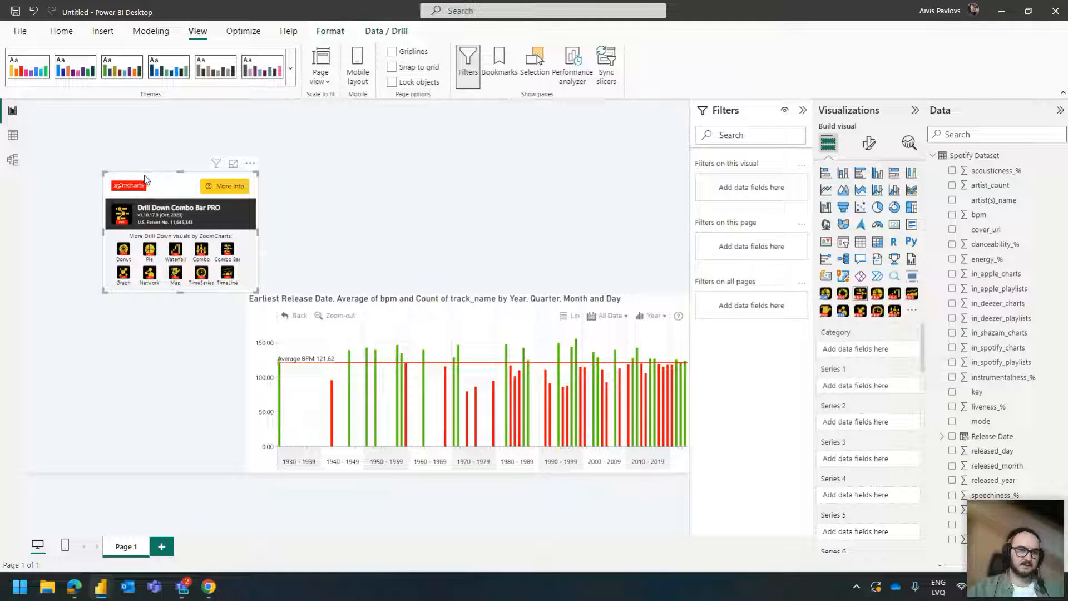
pyautogui.moveTo(147, 175); pyautogui.dragTo(78, 127)
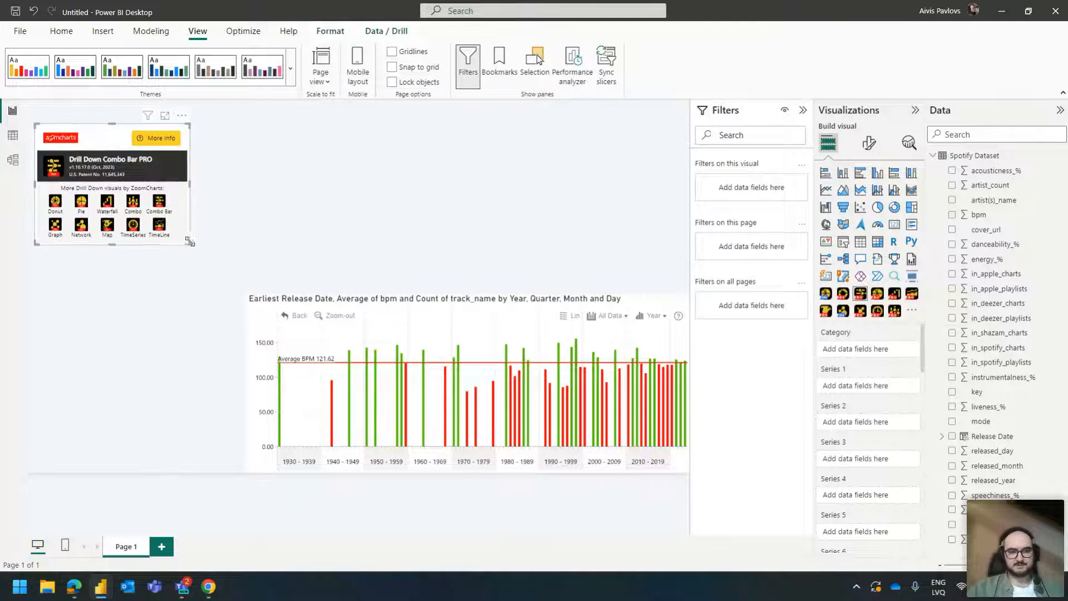
pyautogui.moveTo(188, 242); pyautogui.dragTo(236, 460)
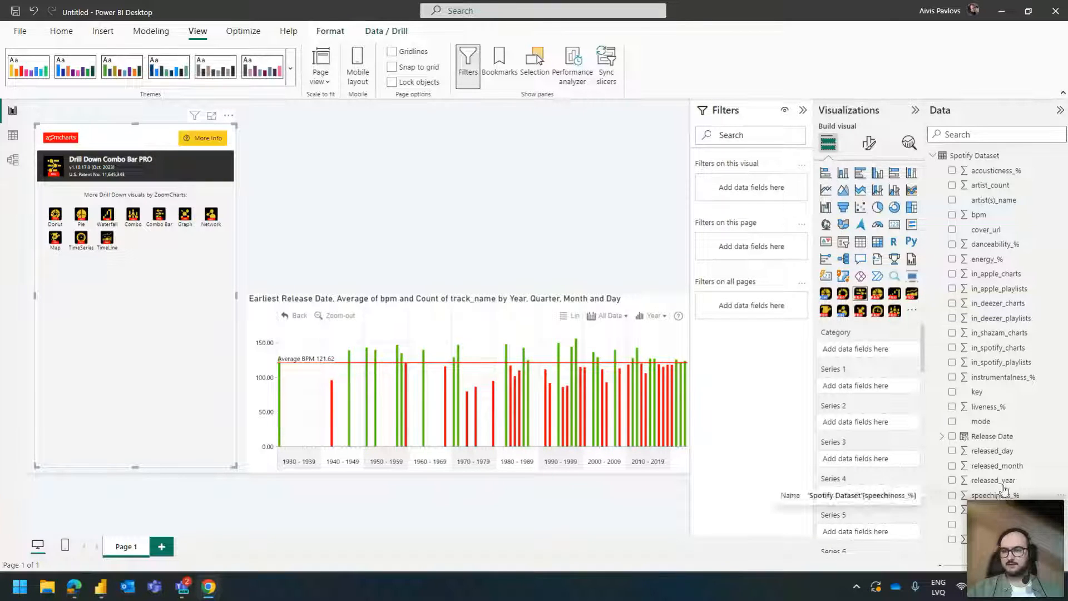
# - Assign artist(s)_name and track_name as the combo bar's categories and streams as its Series 1
pyautogui.moveTo(993, 201); pyautogui.dragTo(883, 350)
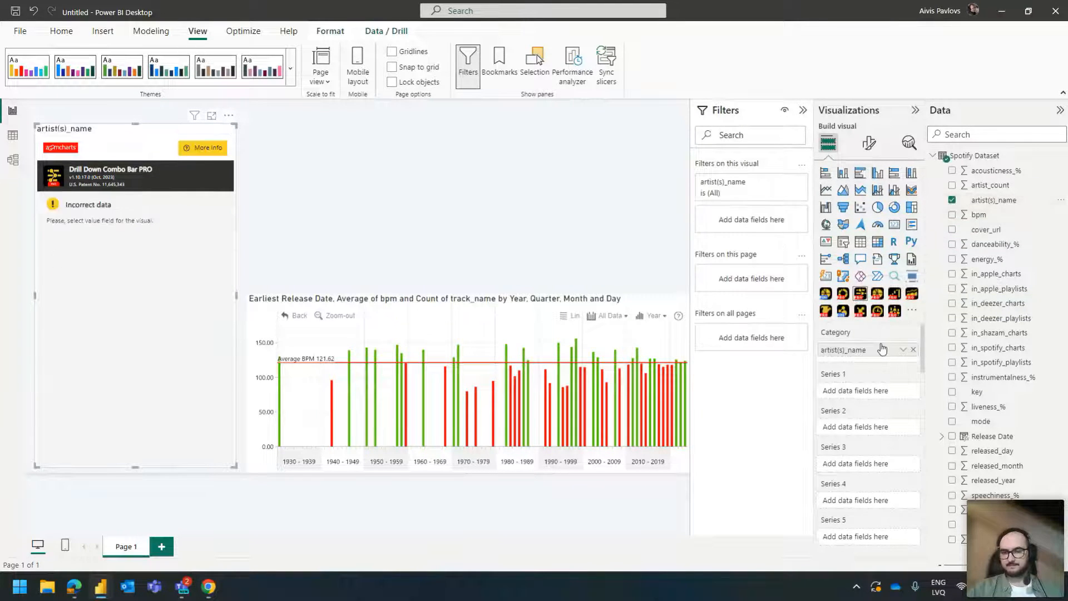
pyautogui.moveTo(980, 524); pyautogui.dragTo(858, 365)
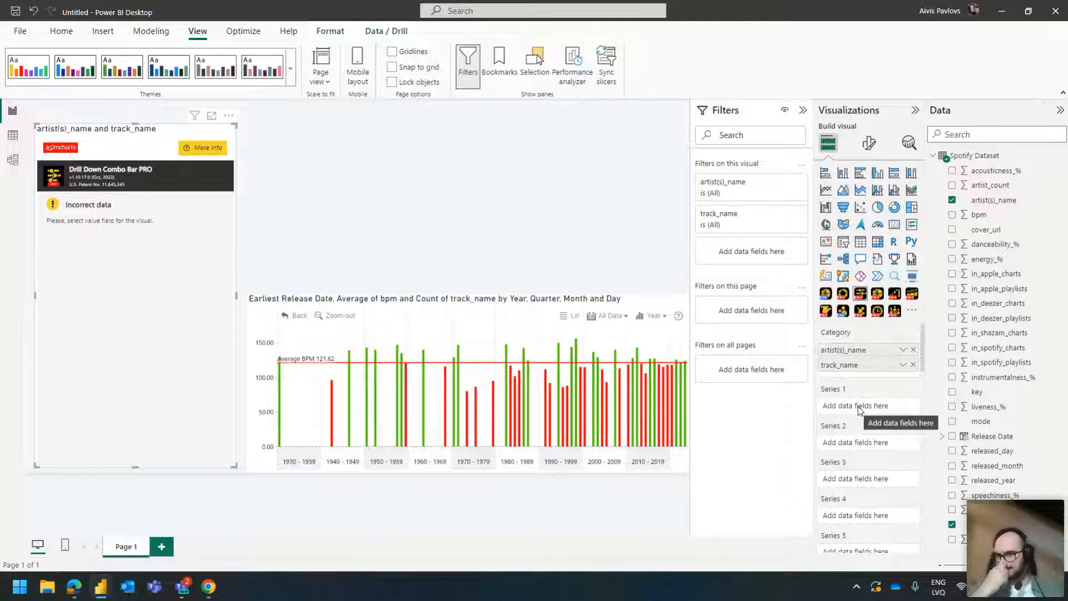
pyautogui.moveTo(990, 509); pyautogui.dragTo(882, 412)
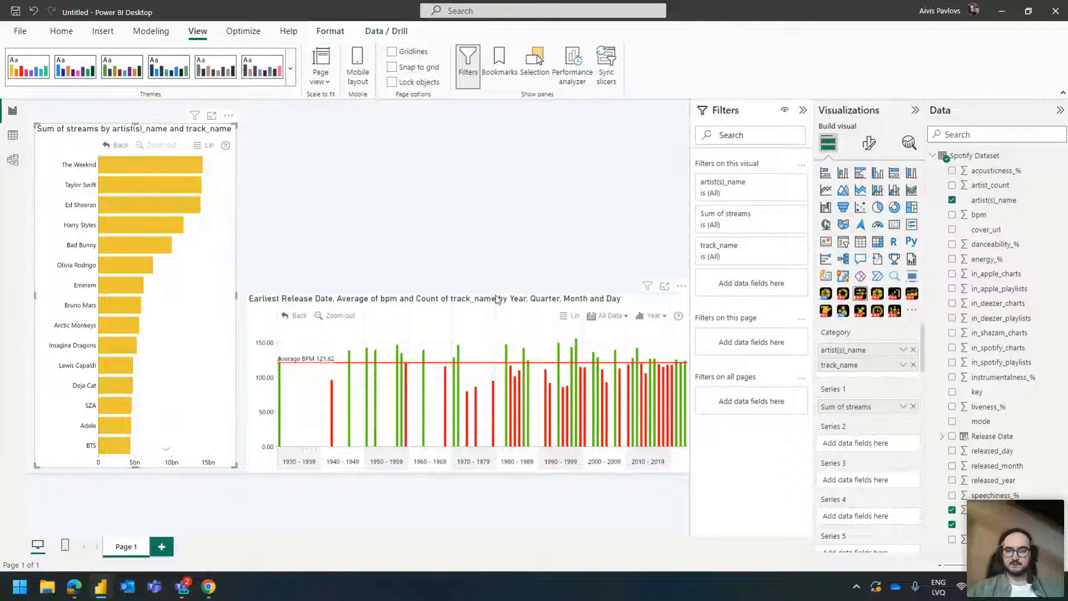
# - Search the visuals store for "timeline" and import the ZoomCharts Drill Down Timeline visual into the report
pyautogui.click(497, 300)
pyautogui.click(912, 310)
pyautogui.click(931, 314)
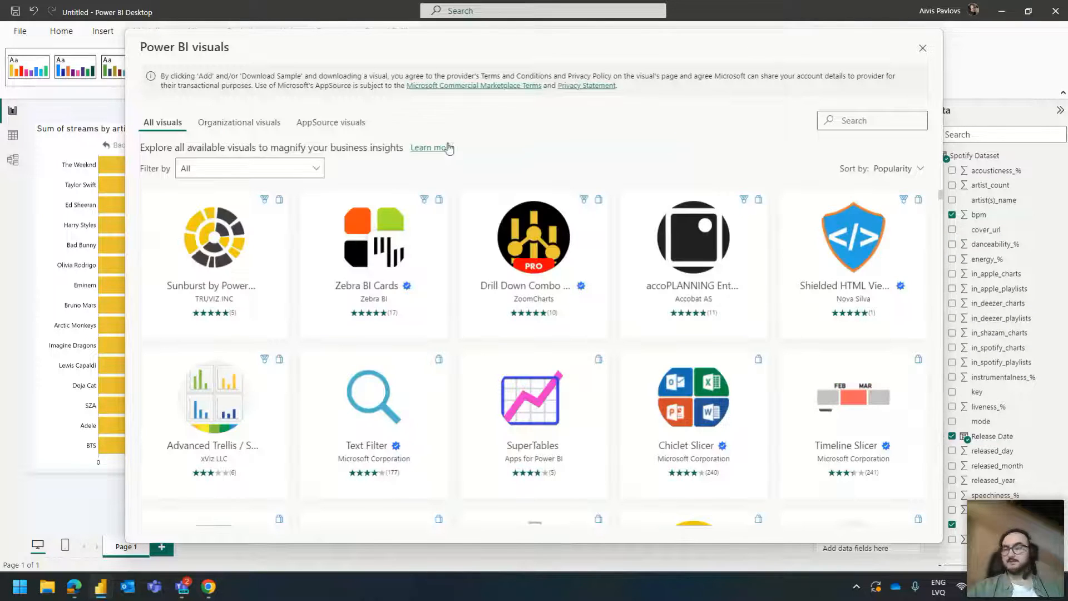
pyautogui.click(850, 118)
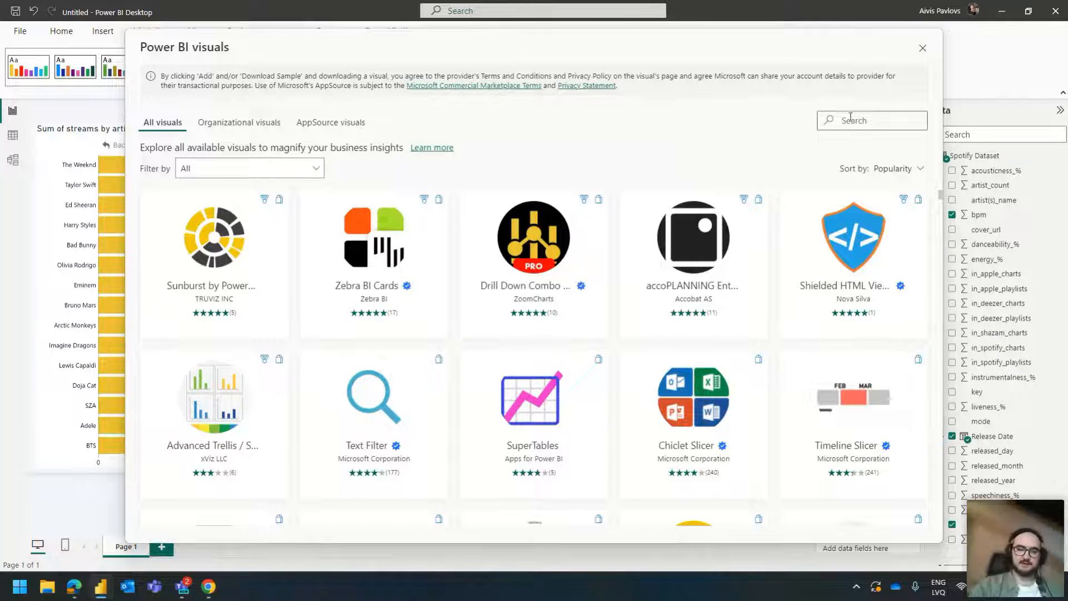
pyautogui.write('timeline')
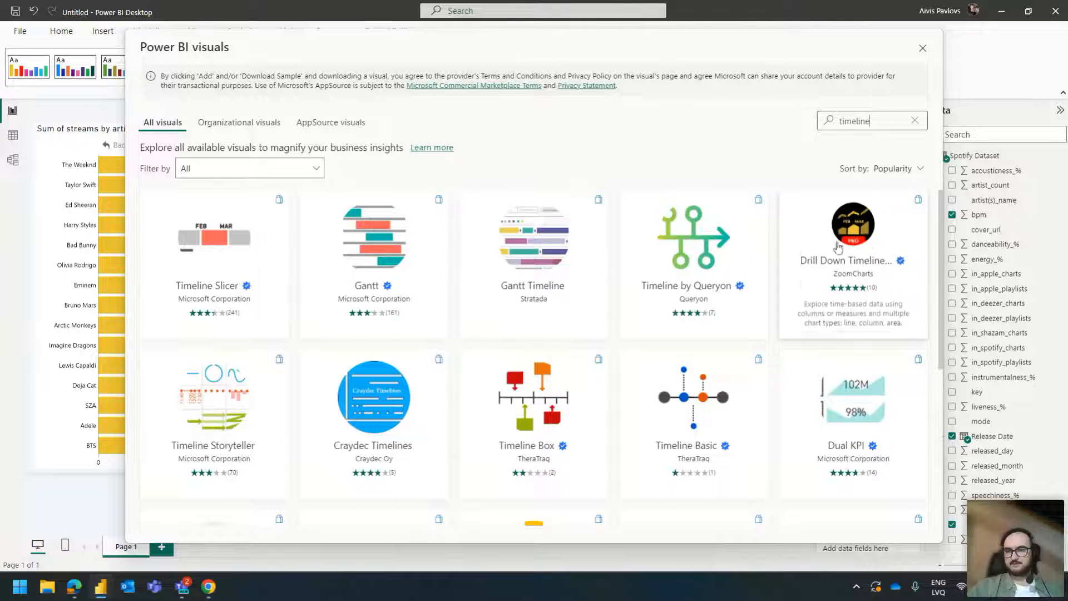
pyautogui.click(849, 212)
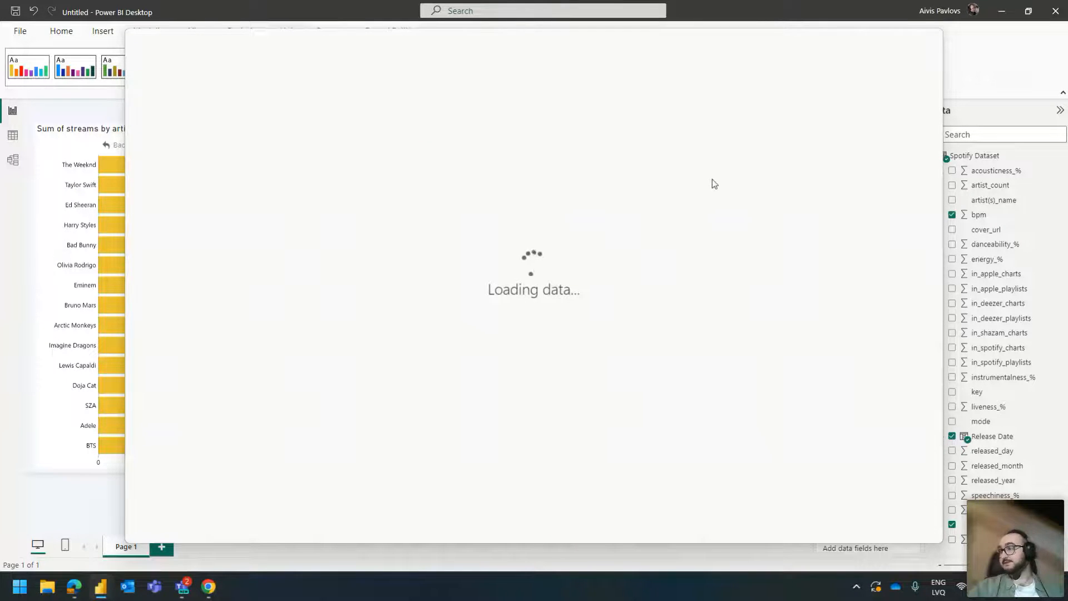
pyautogui.click(194, 219)
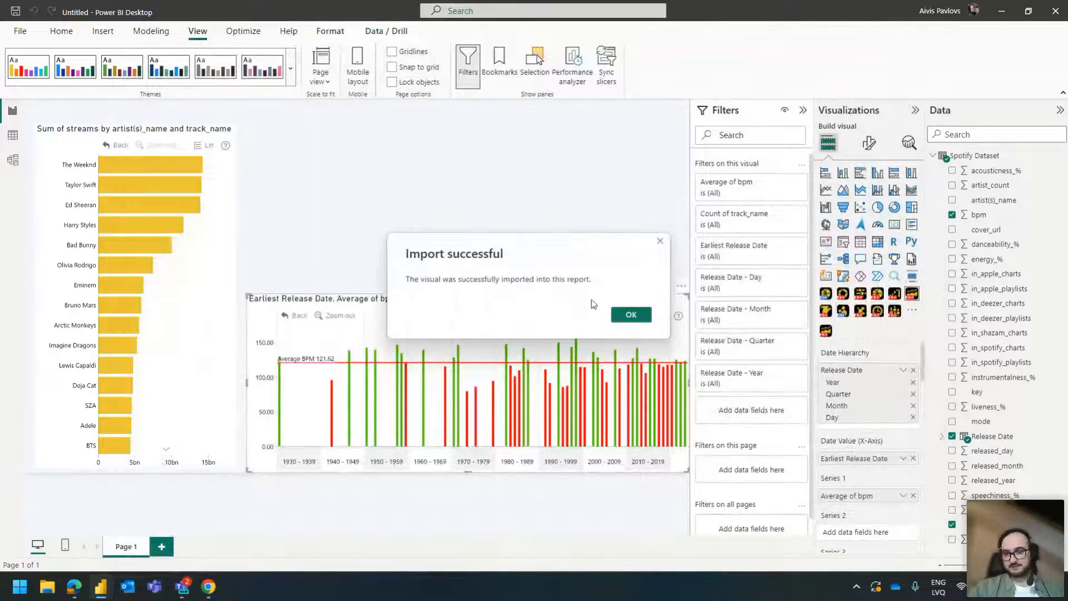
pyautogui.click(628, 312)
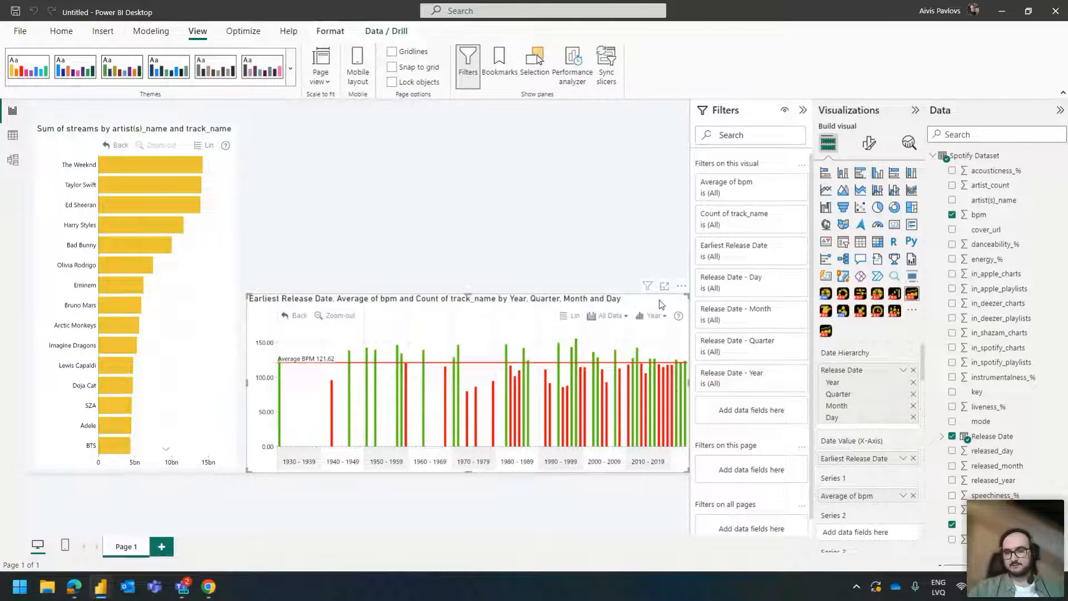
pyautogui.click(823, 336)
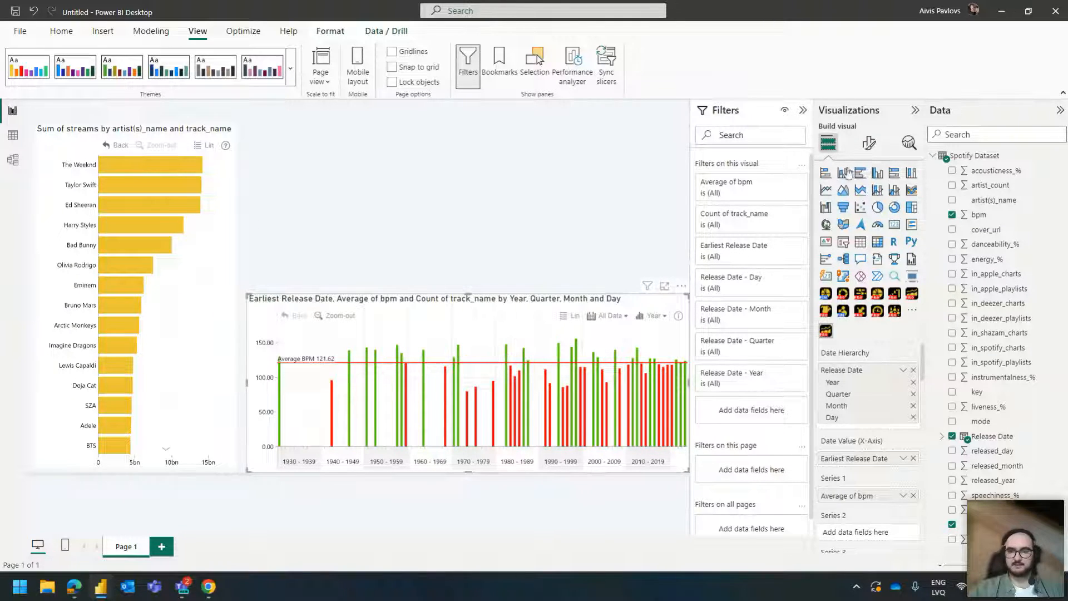
# - Drill into The Weeknd in the combo bar to check how the timeline filters, and return to the artist level
pyautogui.click(869, 147)
pyautogui.scroll(-2, 879, 401)
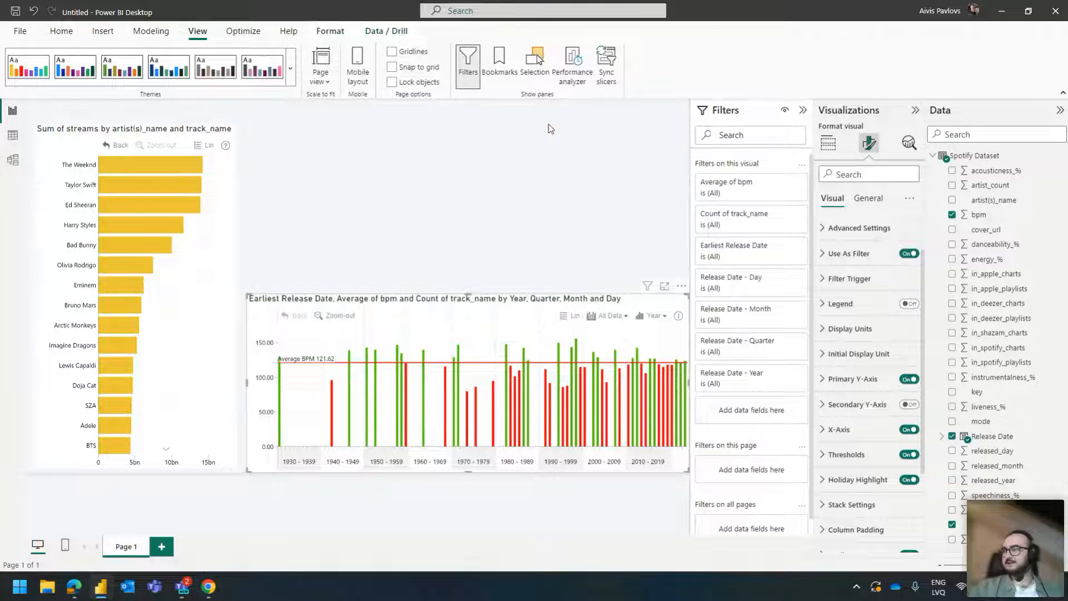
pyautogui.click(164, 133)
pyautogui.moveTo(124, 172)
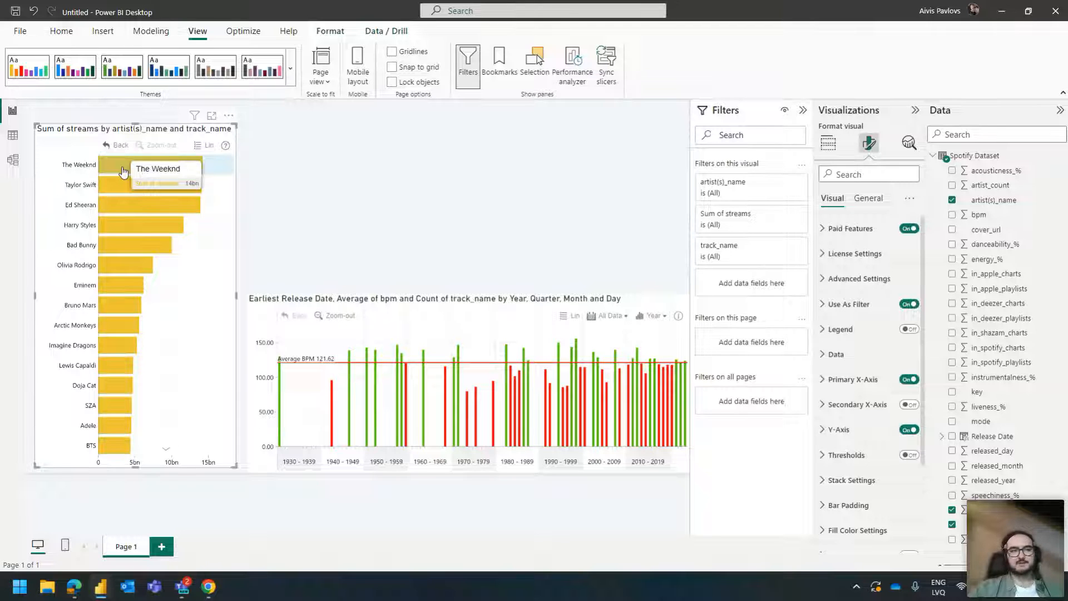
pyautogui.click(123, 168)
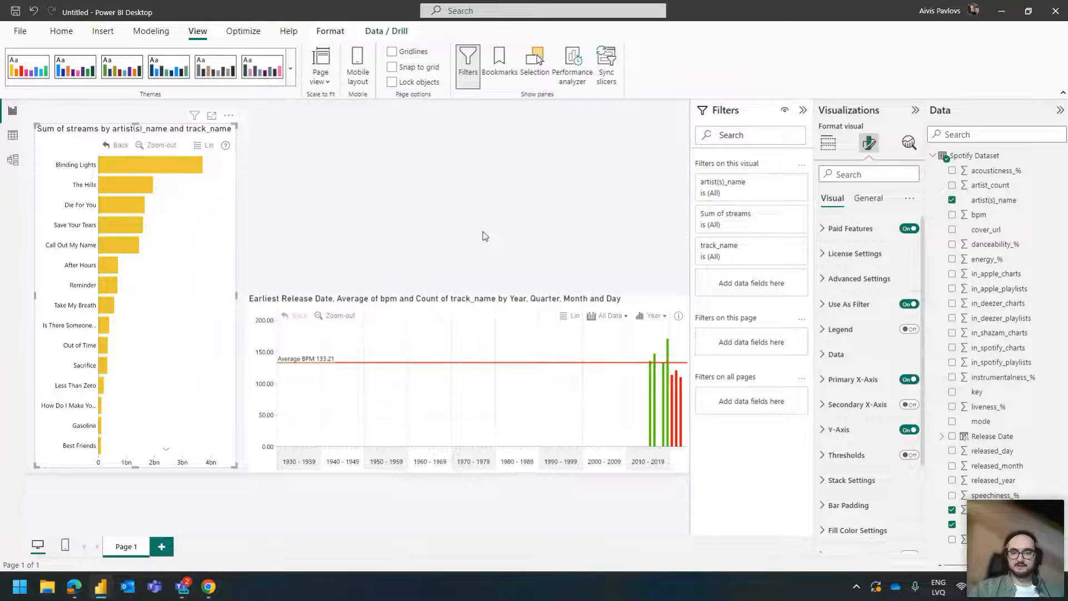
pyautogui.click(529, 304)
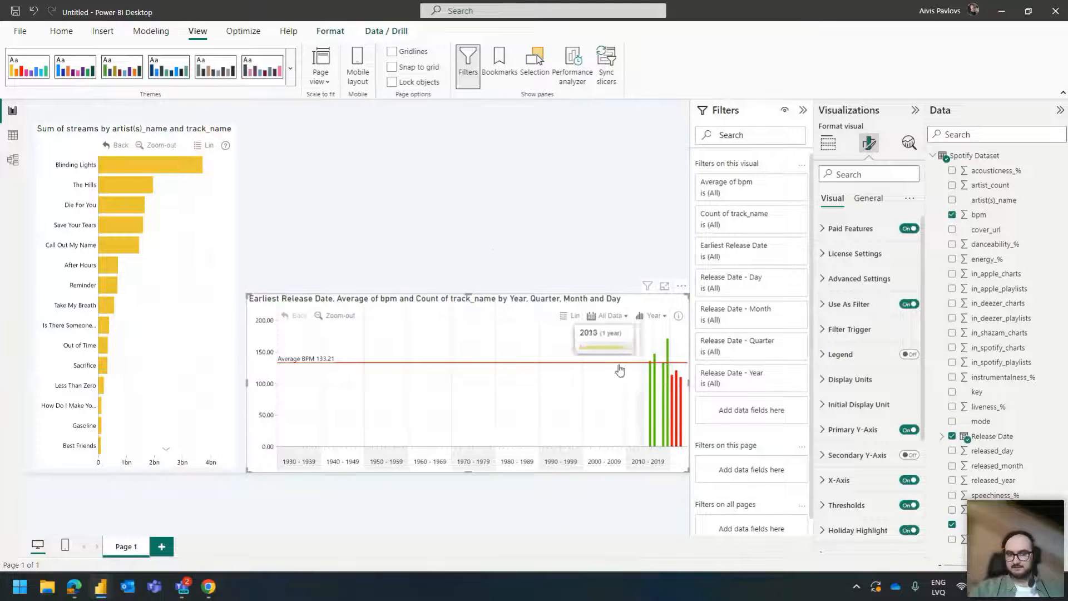
pyautogui.click(159, 148)
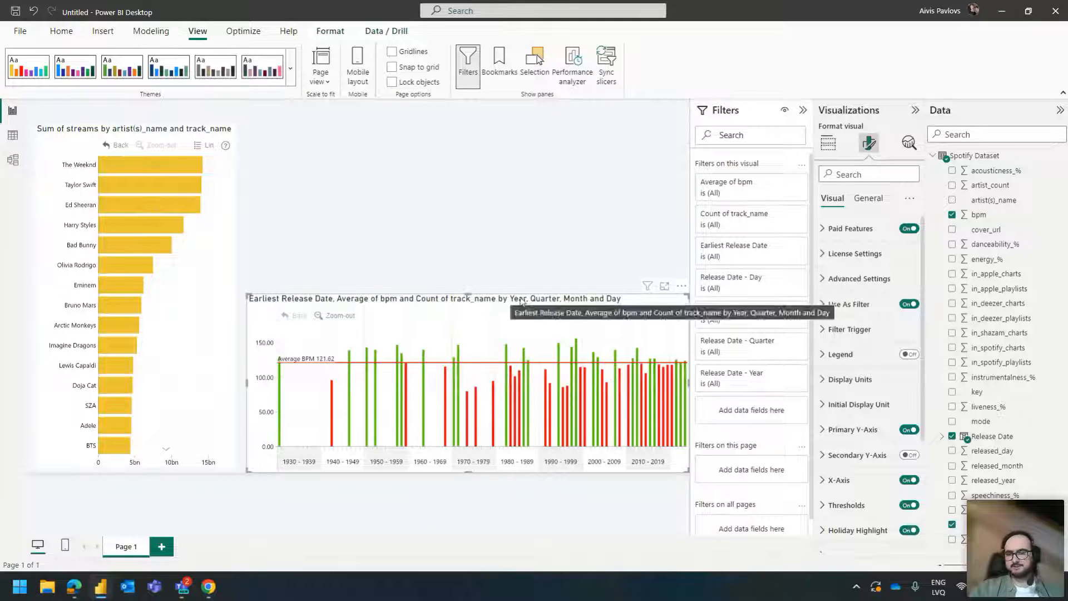
# - Enable Dynamic 'All Data' in the timeline visual's X-Axis format settings
pyautogui.scroll(-2, 857, 423)
pyautogui.click(849, 381)
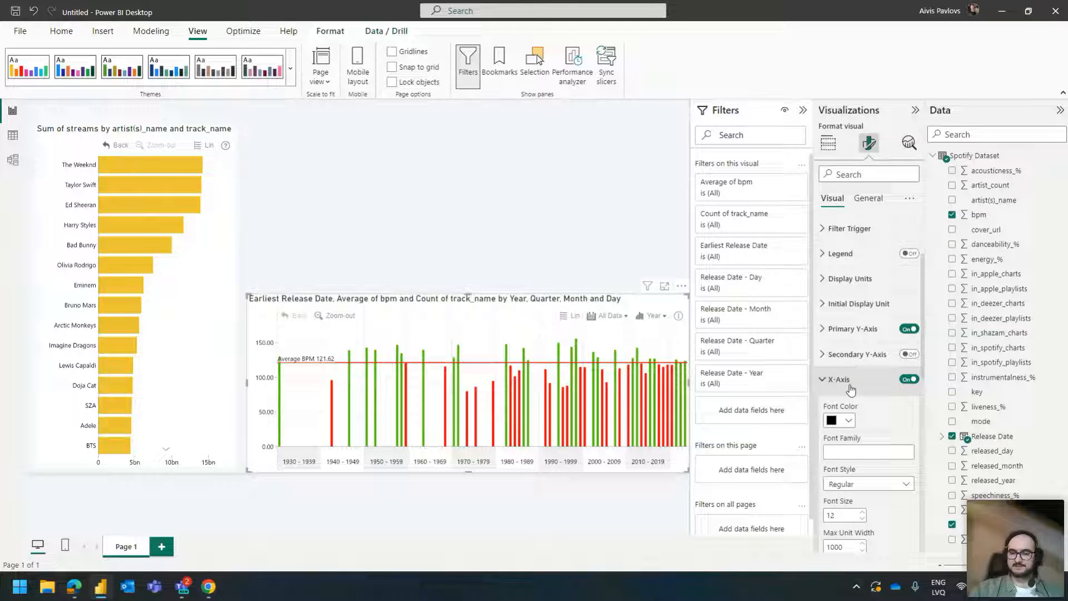
pyautogui.scroll(-5, 862, 383)
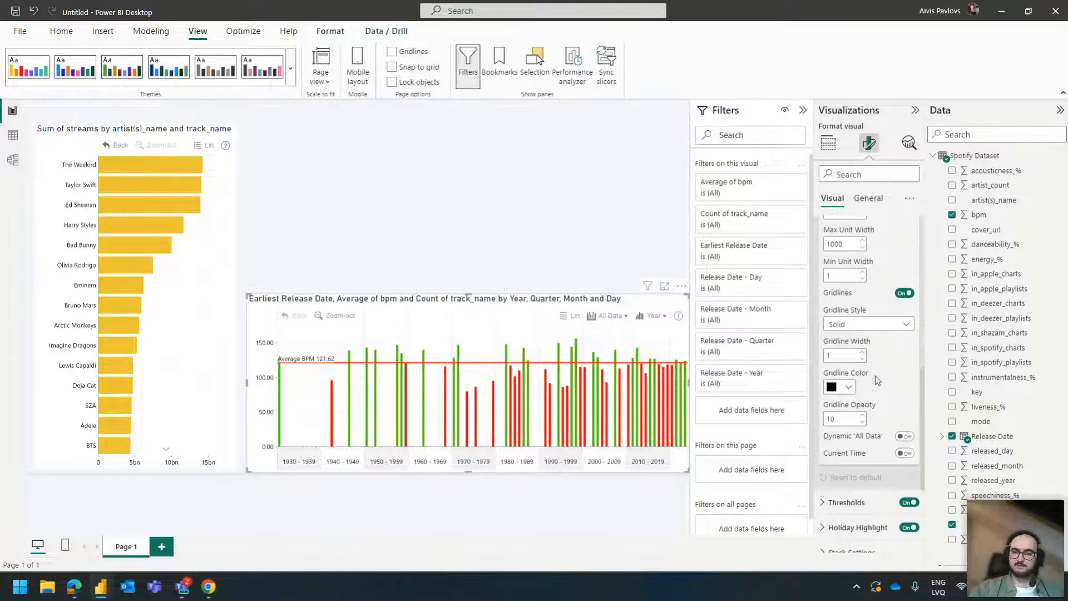
pyautogui.moveTo(864, 437)
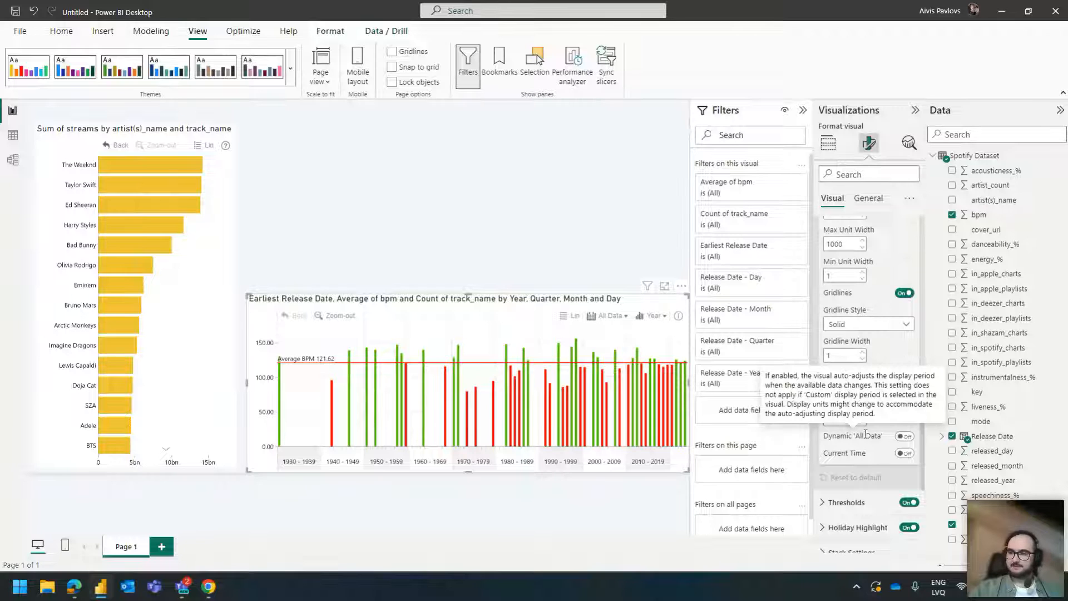
pyautogui.click(903, 438)
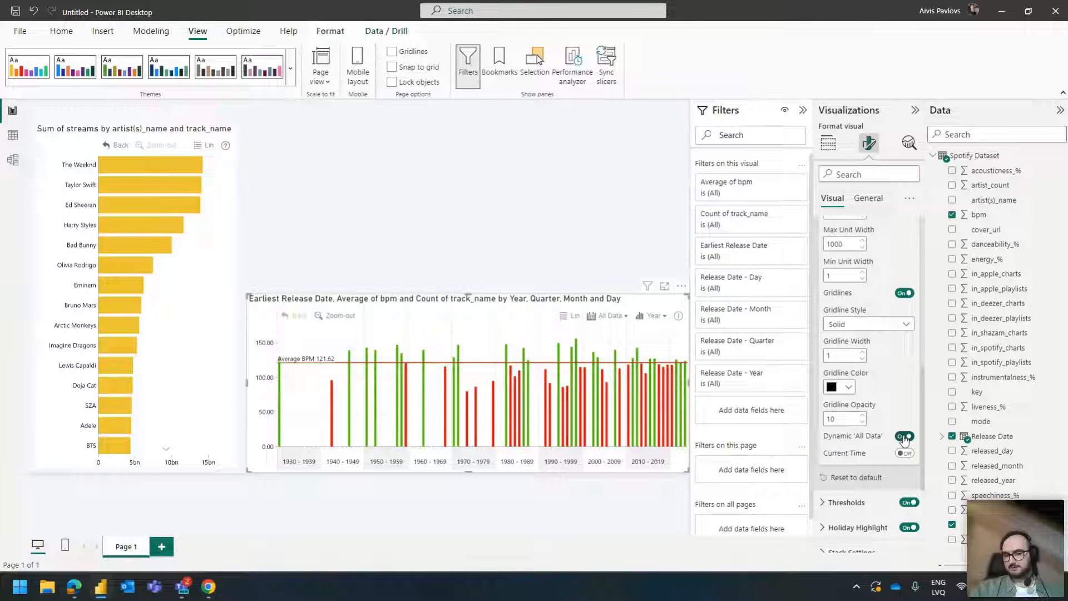
# - Drill into The Weeknd's tracks again to check that the timeline's display period adjusts to the filtered data
pyautogui.moveTo(178, 165)
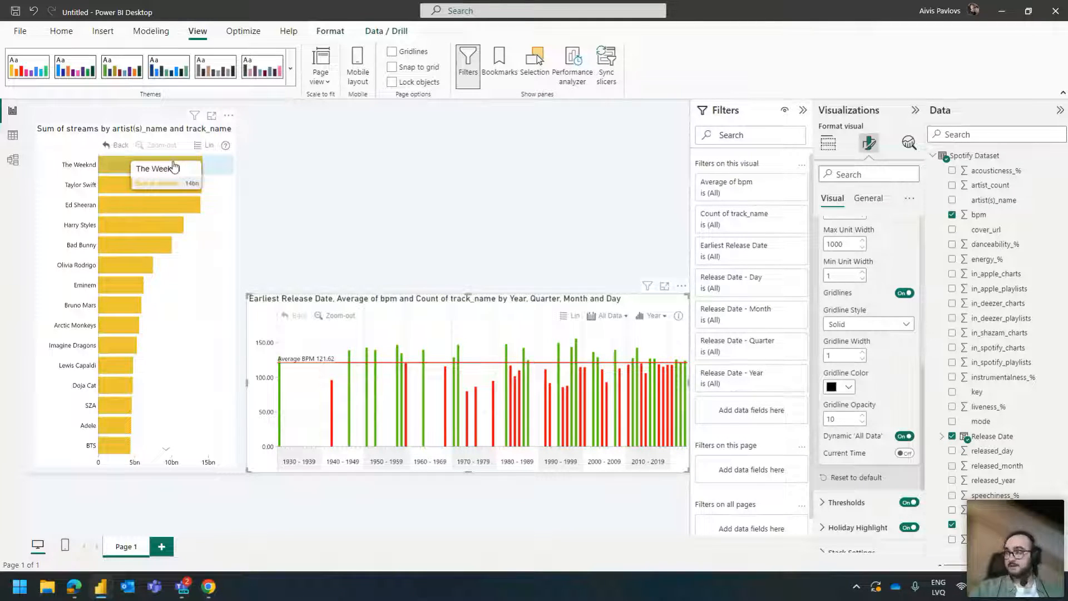
pyautogui.click(128, 163)
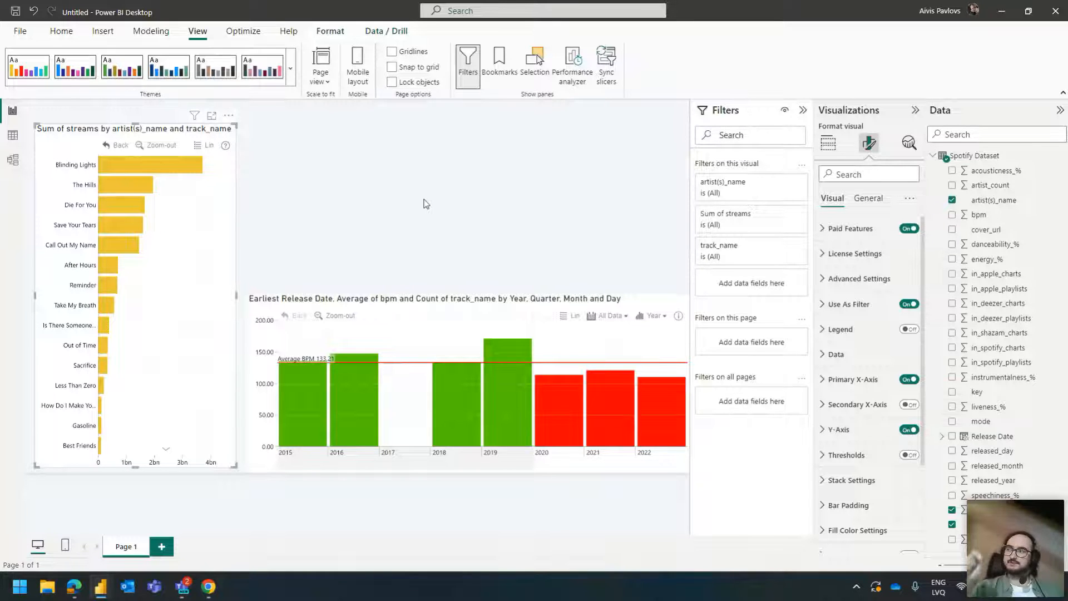
pyautogui.hotkey('alt', 'Tab')
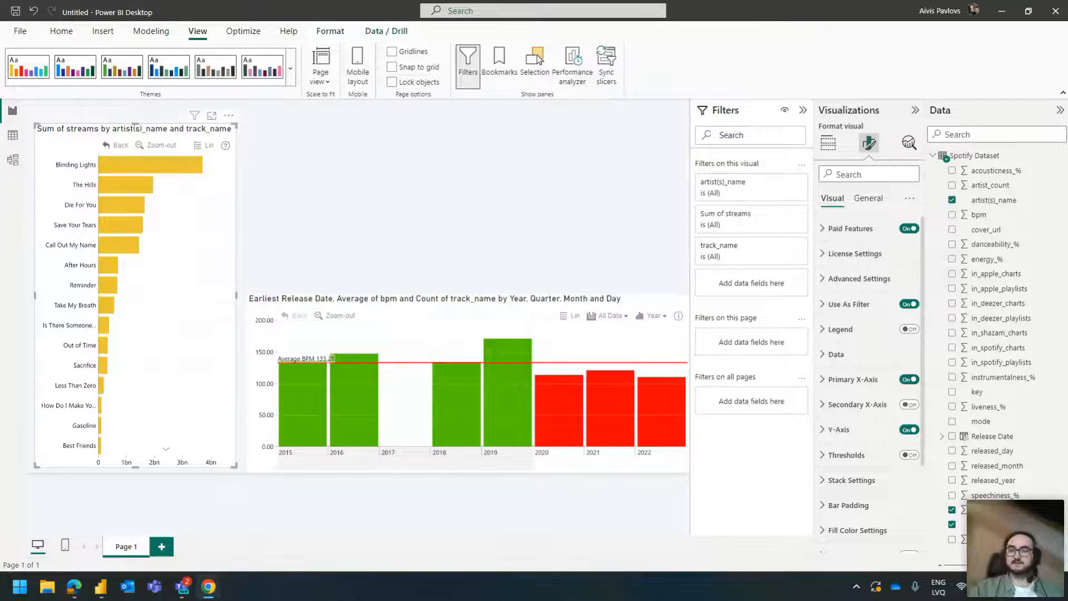
# - Add a Drill Down Donut PRO visual above the timeline and shrink it to roughly half the timeline's width
pyautogui.click(403, 229)
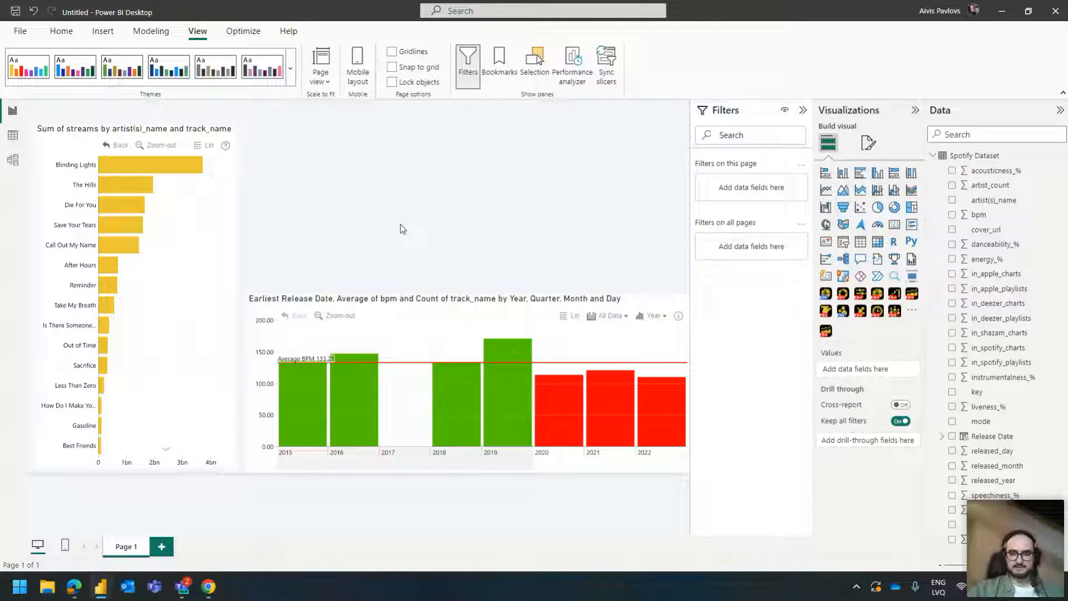
pyautogui.click(189, 136)
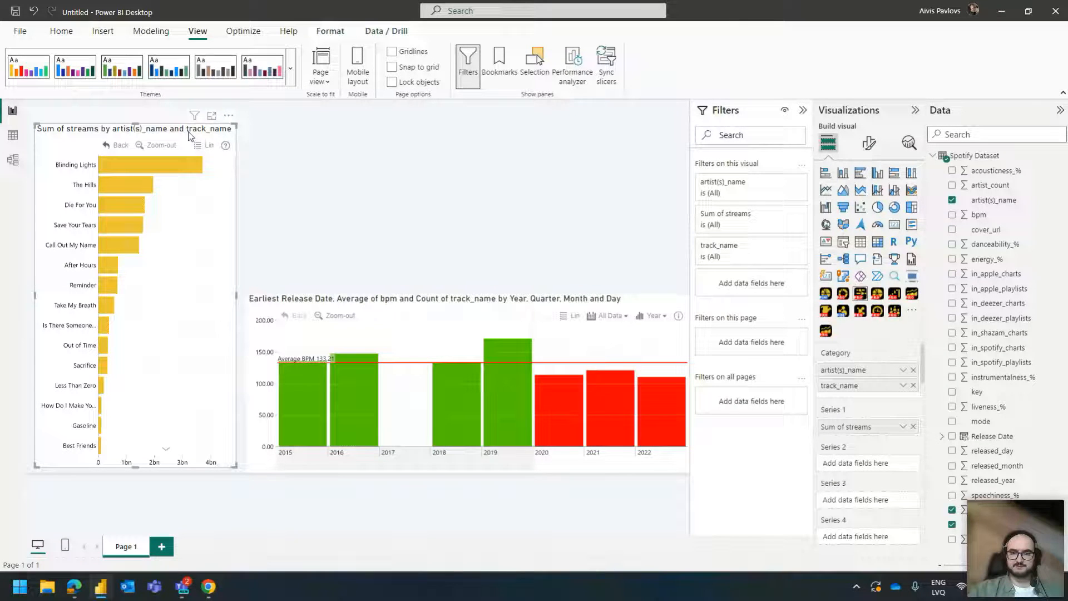
pyautogui.click(452, 199)
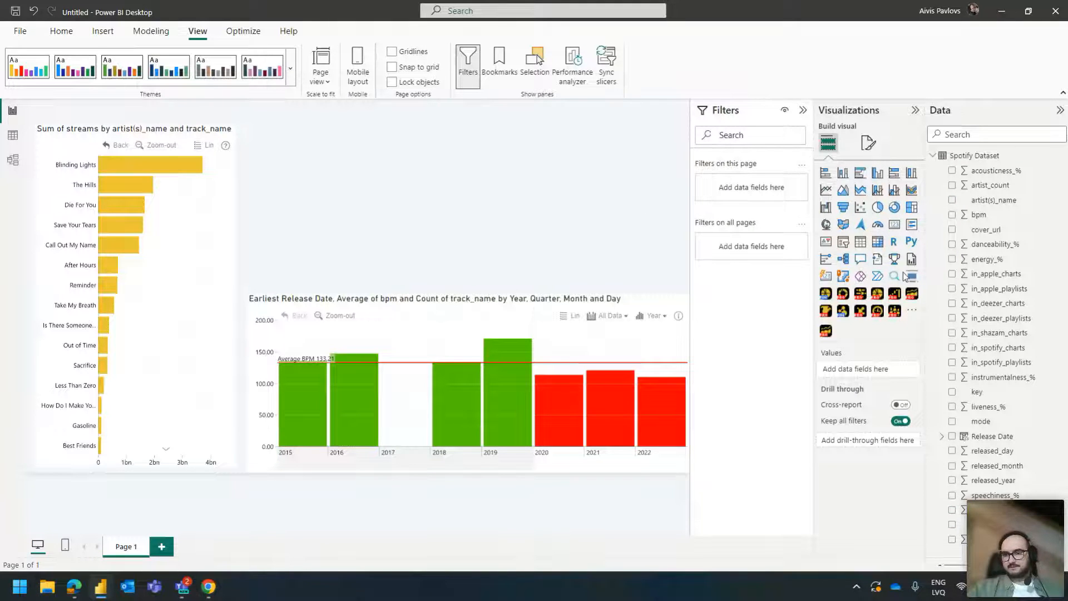
pyautogui.click(842, 293)
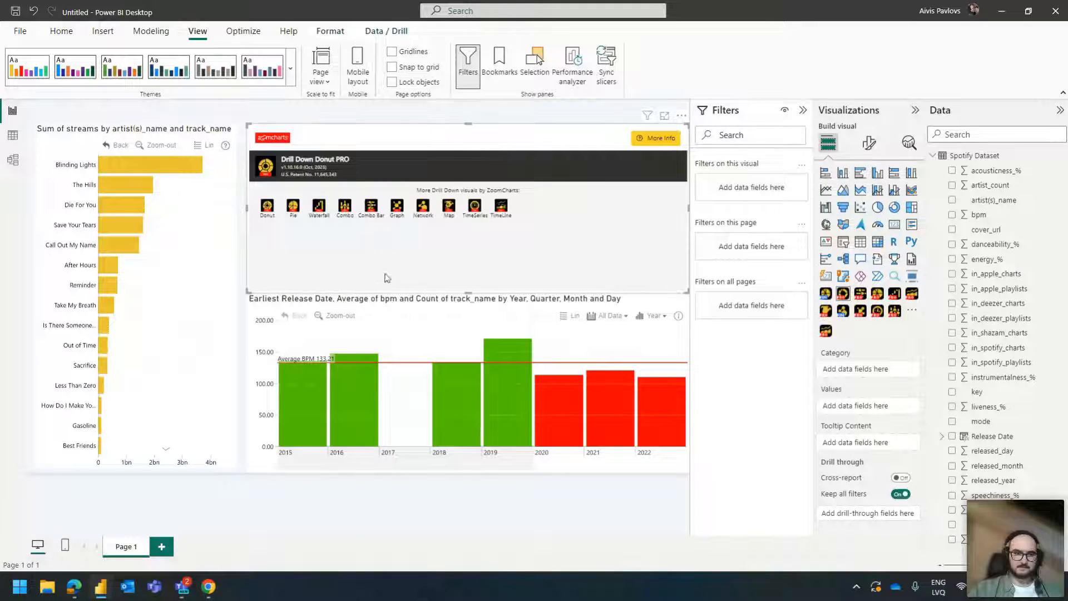
pyautogui.moveTo(673, 288); pyautogui.dragTo(483, 283)
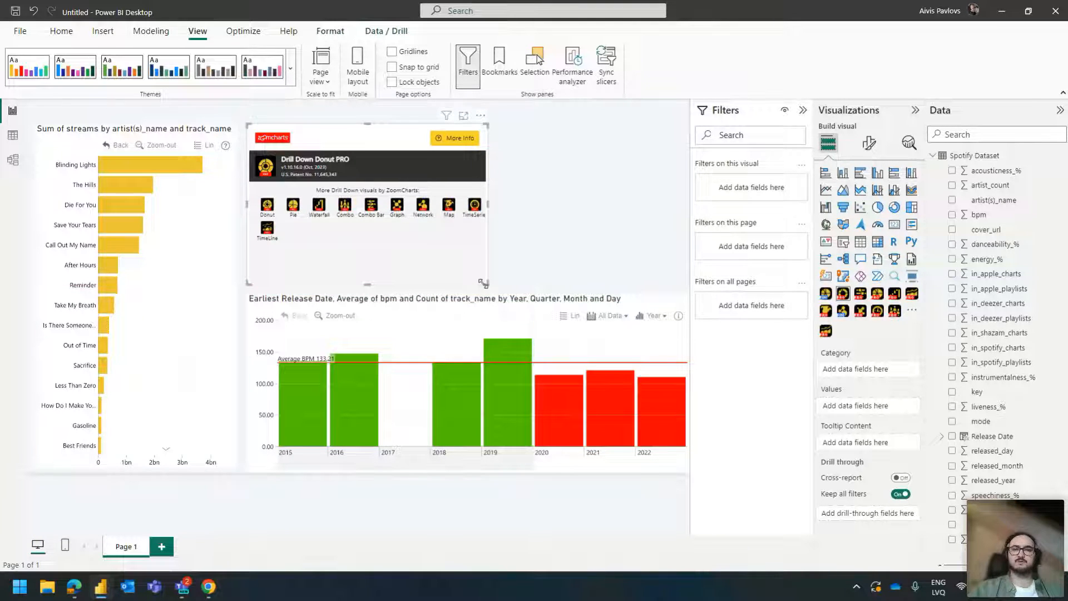
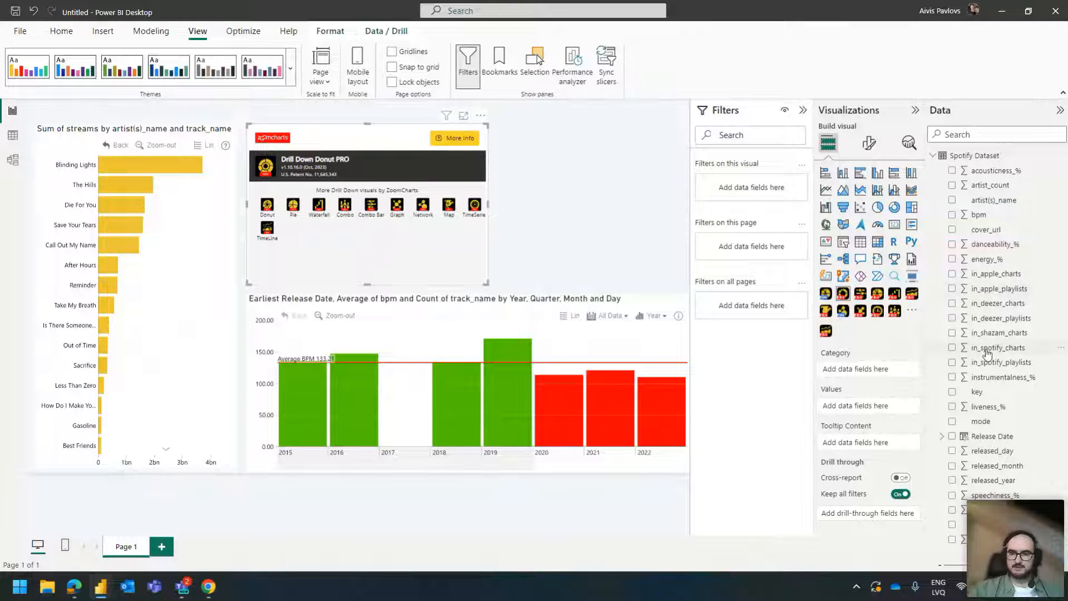
# - Look up the description of the mode field in the Data Dictionary table and return to the report page
pyautogui.click(7, 133)
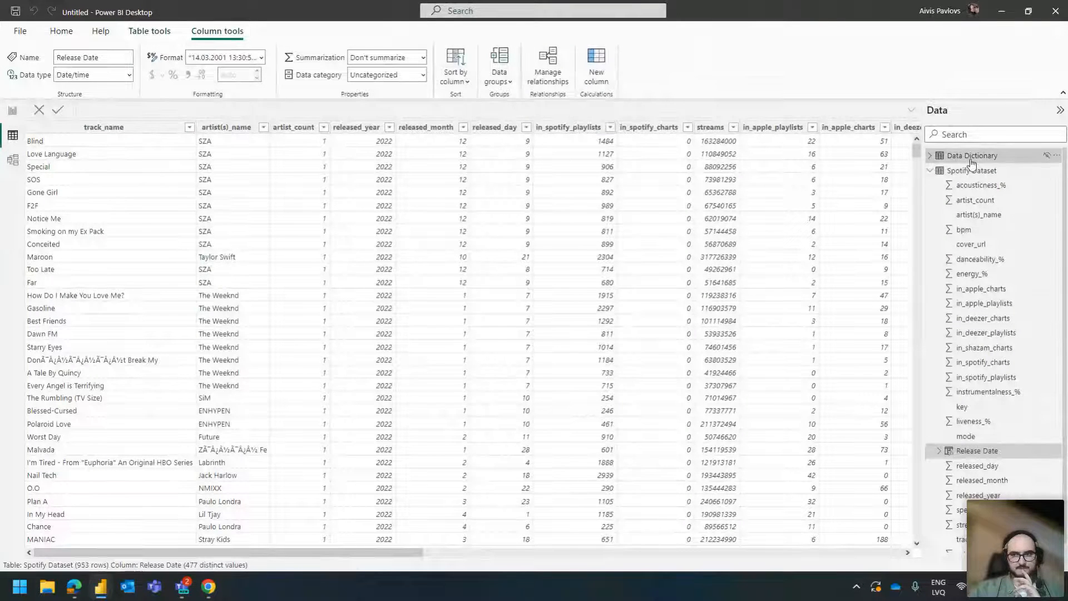
pyautogui.click(972, 160)
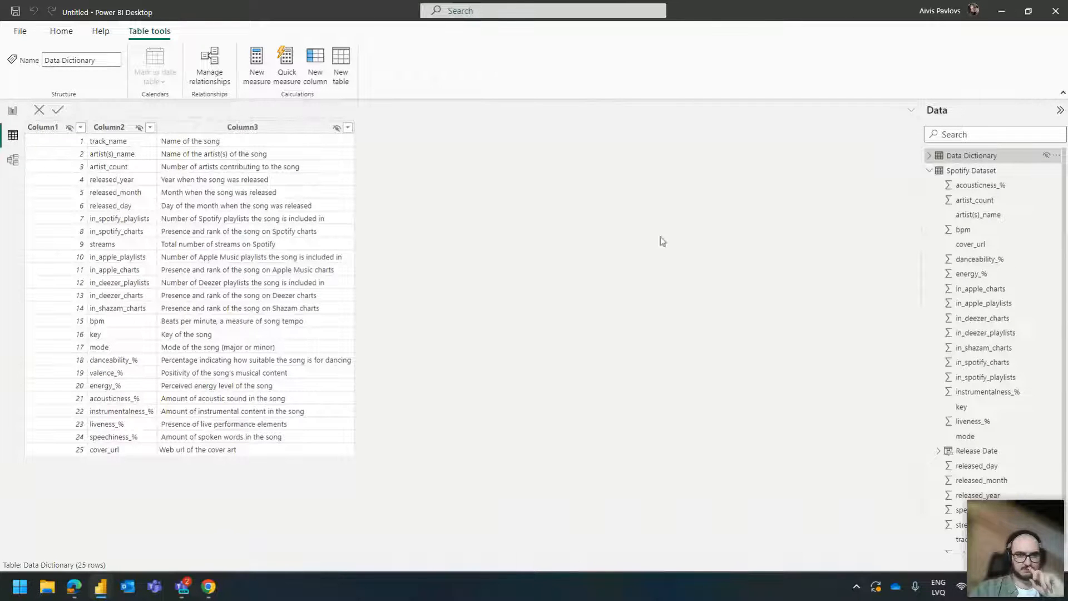
pyautogui.click(928, 156)
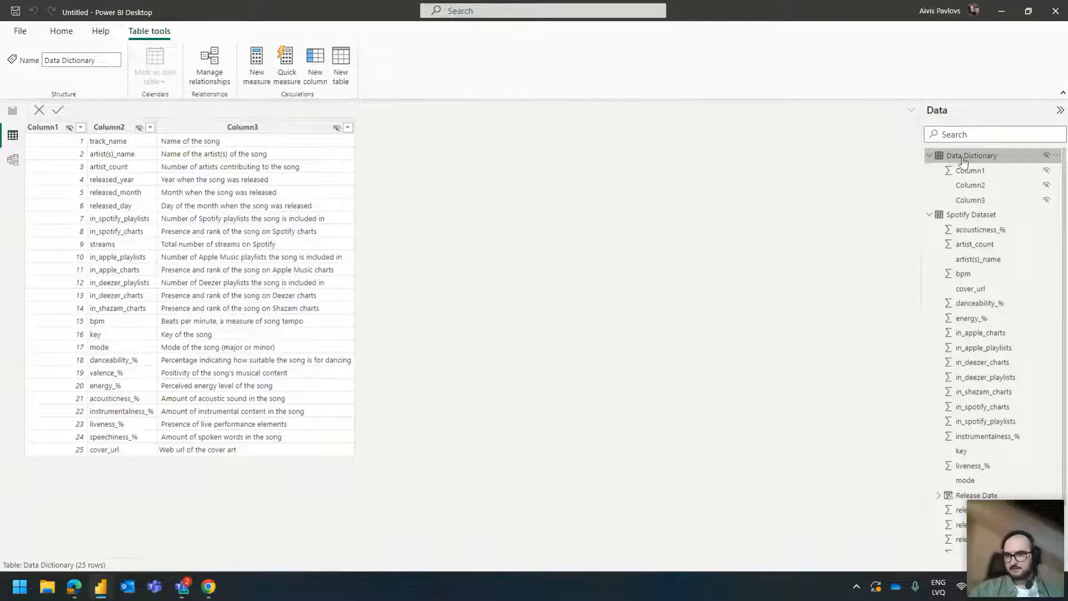
pyautogui.click(927, 156)
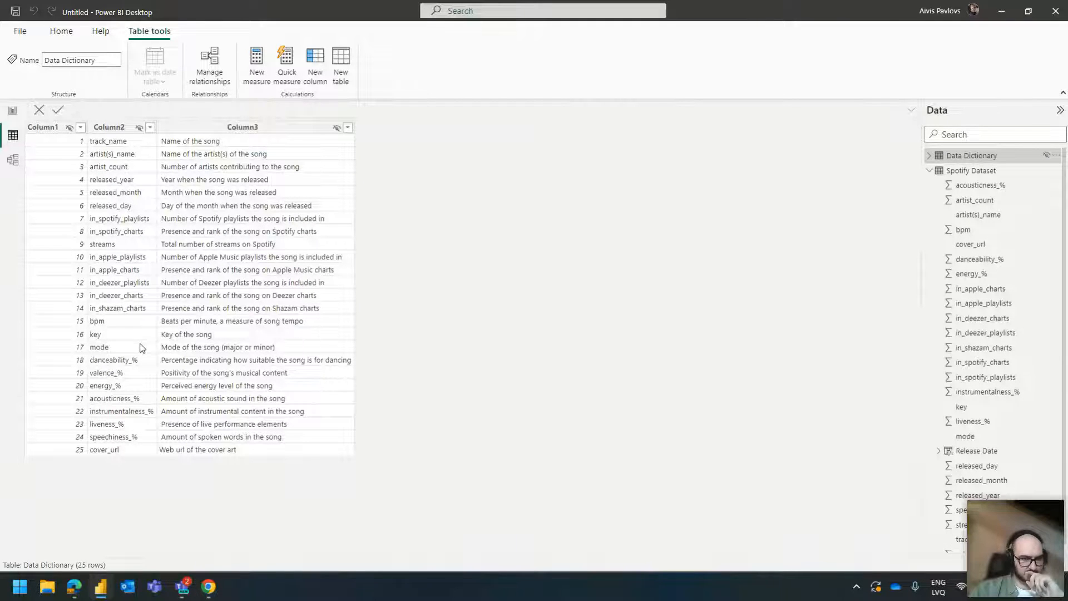
pyautogui.click(99, 348)
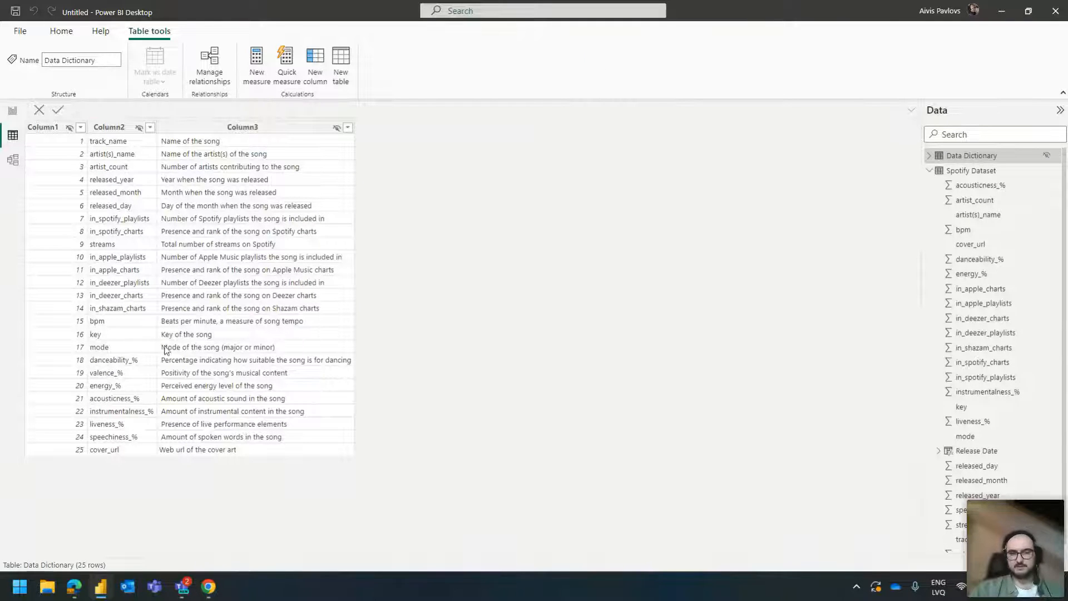
pyautogui.click(195, 347)
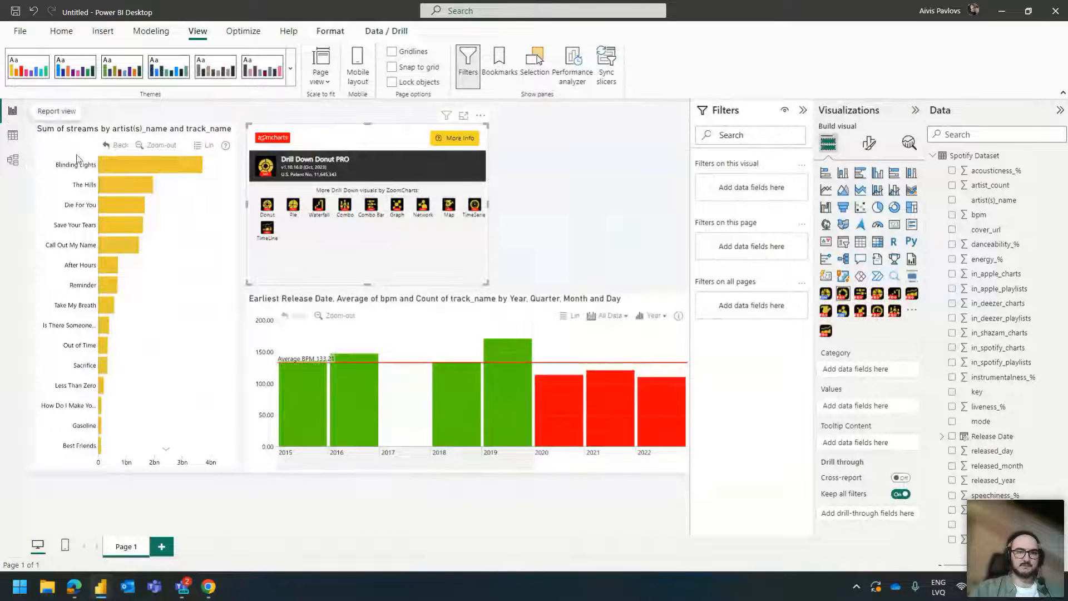
# - Assign mode and key as the donut's categories and streams as its values
pyautogui.moveTo(981, 421); pyautogui.dragTo(871, 374)
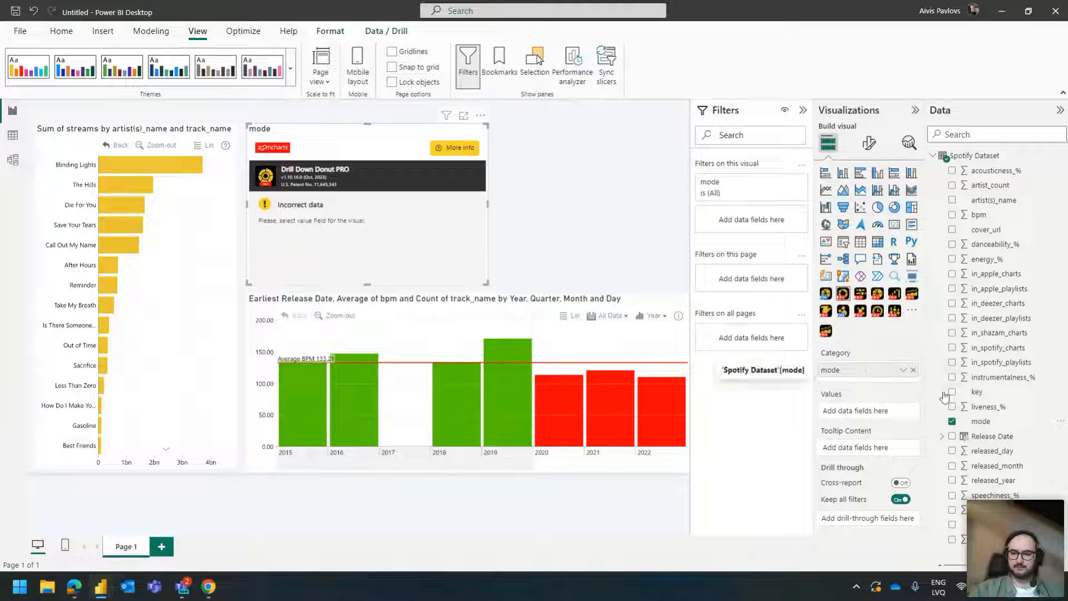
pyautogui.moveTo(977, 391); pyautogui.dragTo(854, 381)
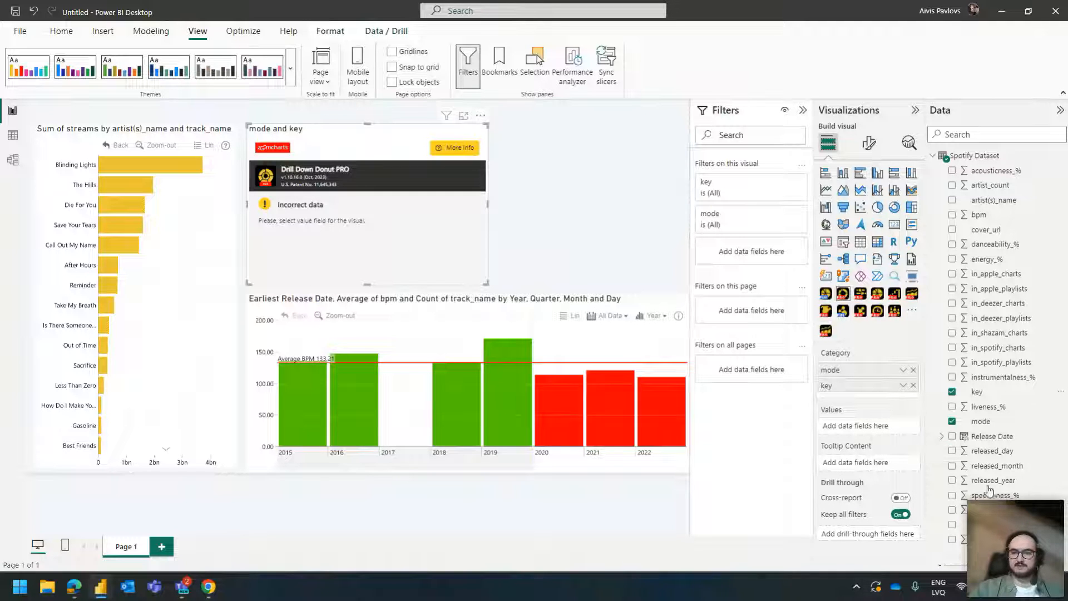
pyautogui.moveTo(974, 509); pyautogui.dragTo(866, 426)
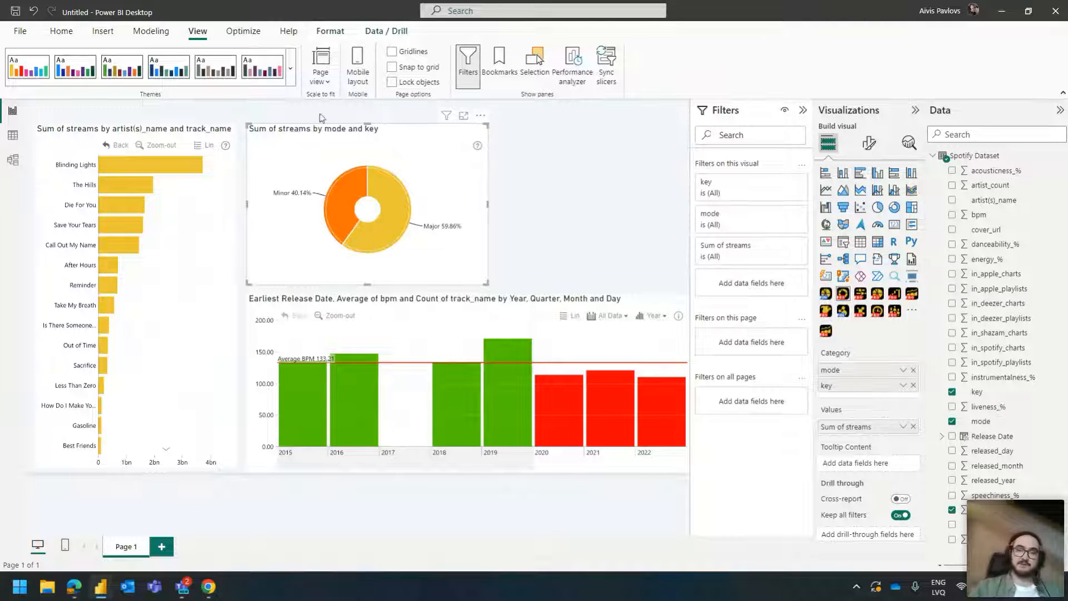
# - Drill into the donut's Major and Minor slices to check the cross-filtering, returning to the mode level each time
pyautogui.click(399, 223)
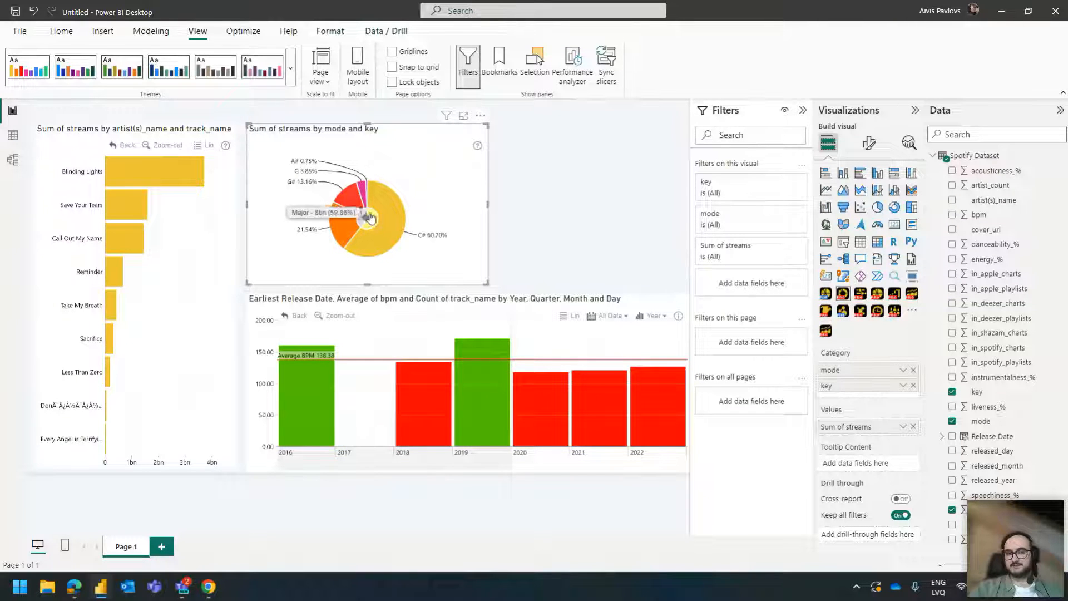
pyautogui.click(365, 214)
pyautogui.click(345, 204)
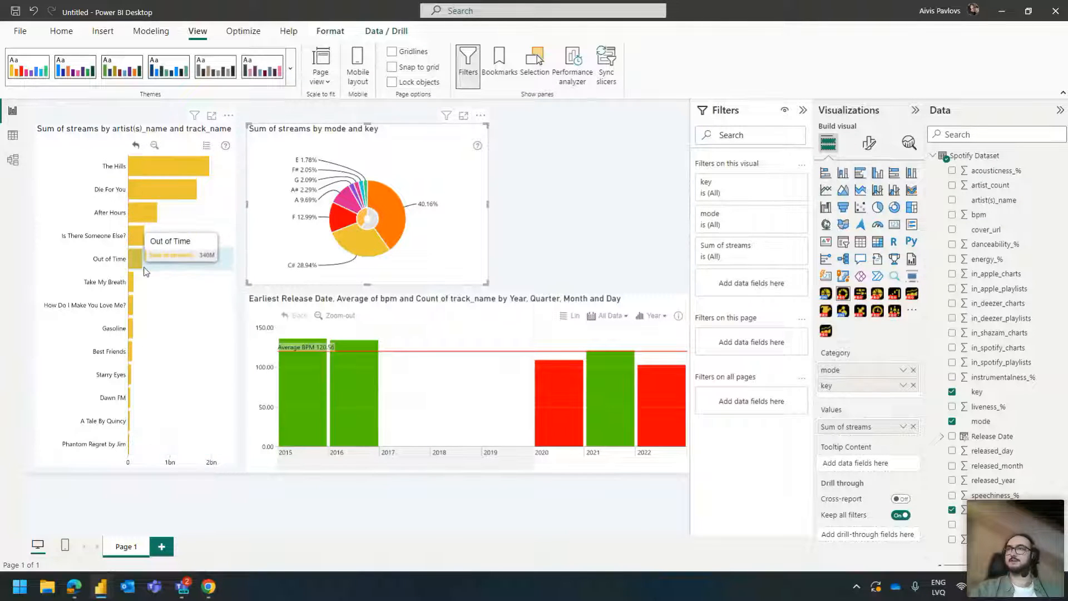
pyautogui.click(367, 218)
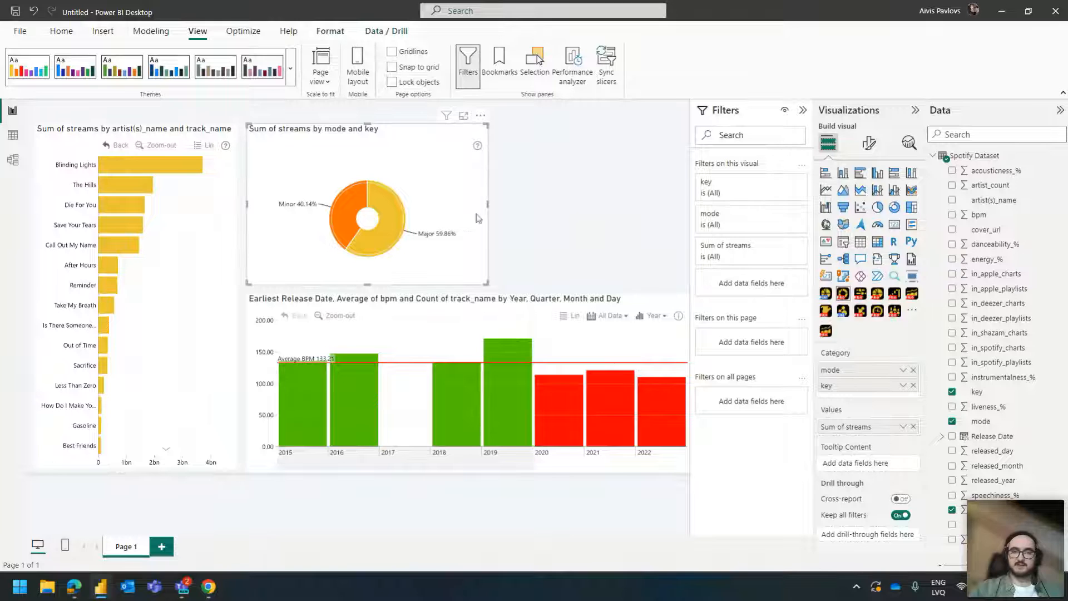
# - Set the donut's base fill color to the theme yellow in its Fill Color Settings
pyautogui.click(869, 143)
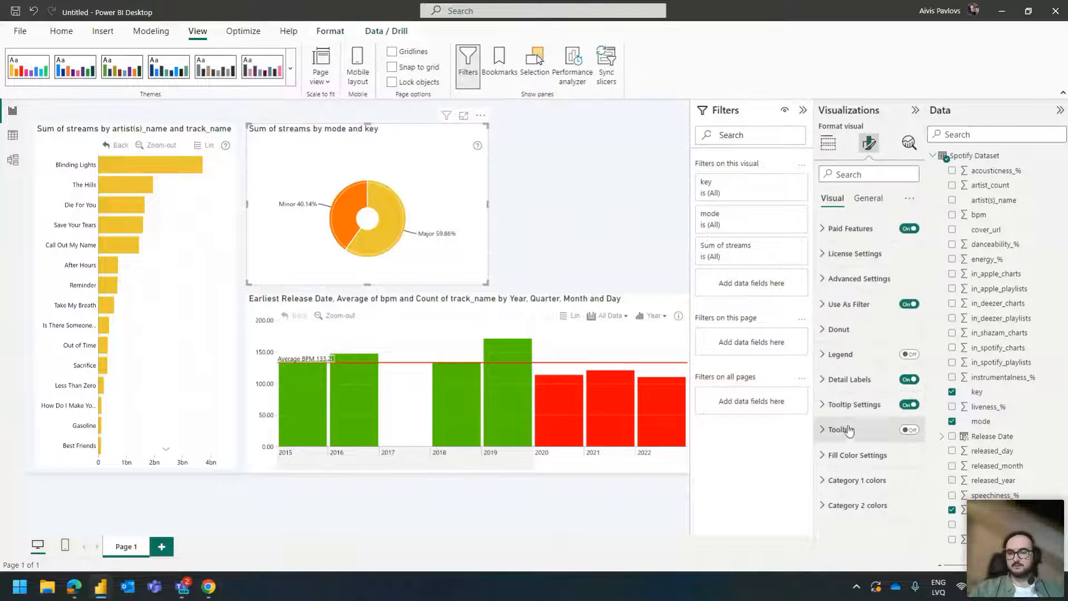
pyautogui.click(854, 455)
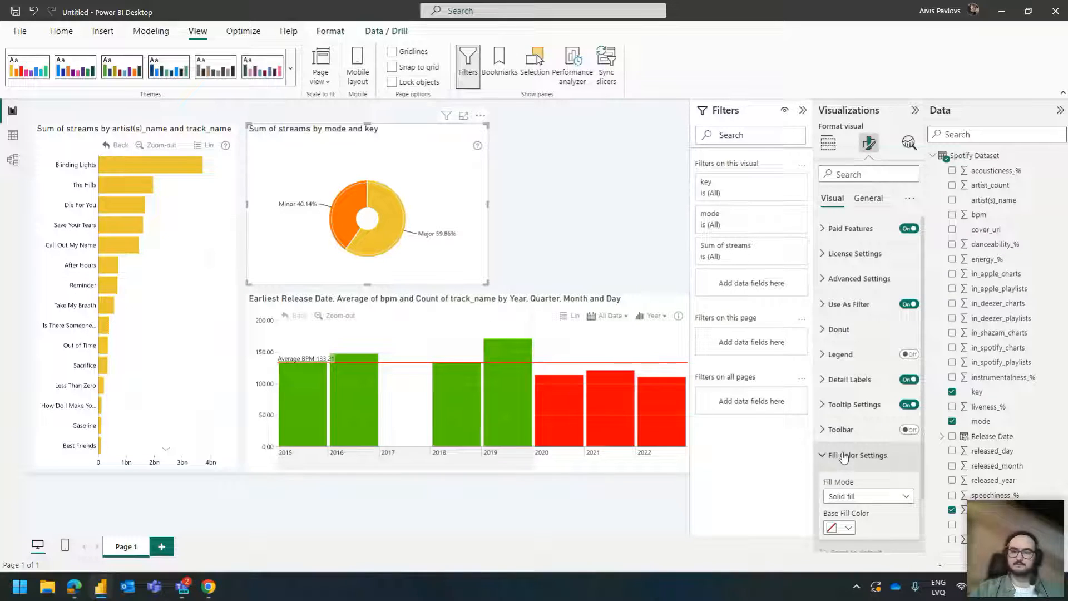
pyautogui.scroll(-1, 846, 461)
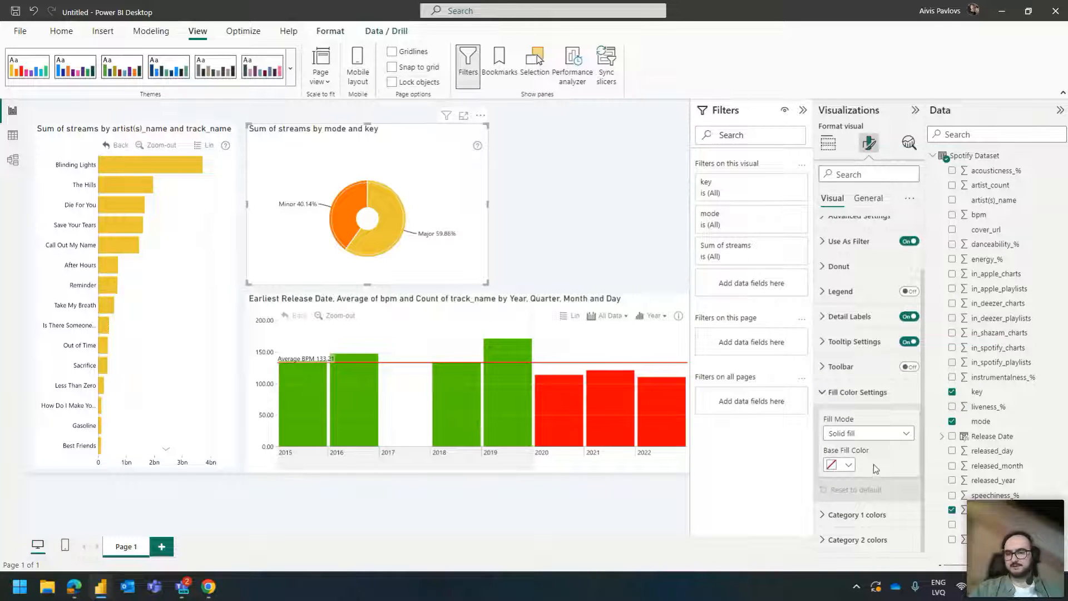
pyautogui.click(844, 465)
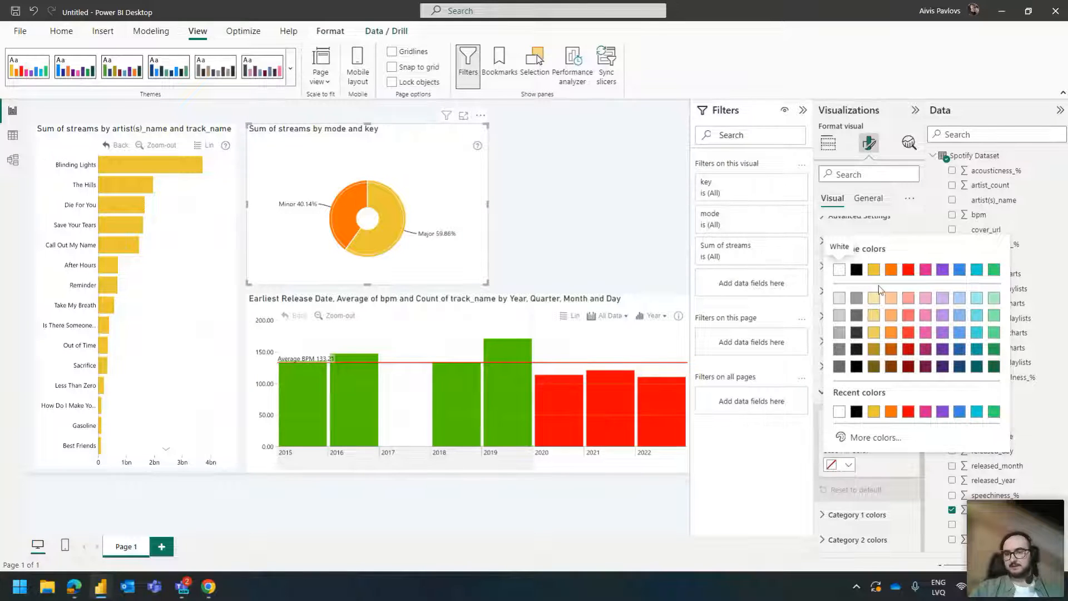
pyautogui.click(875, 270)
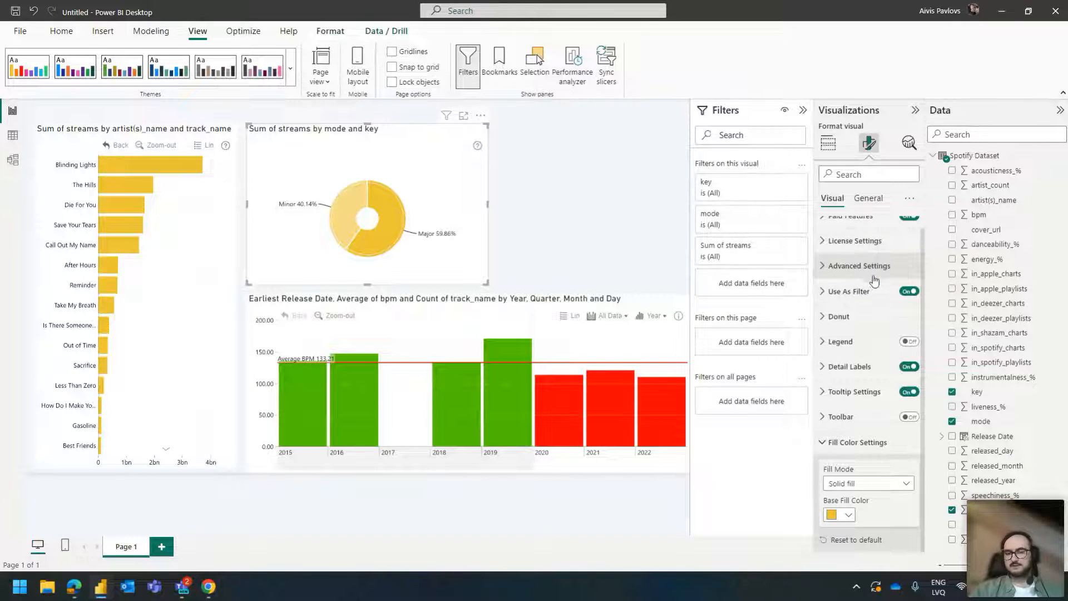
# - Drill into the donut's Major slice to check the yellow shades at key level and return to the mode level
pyautogui.click(848, 515)
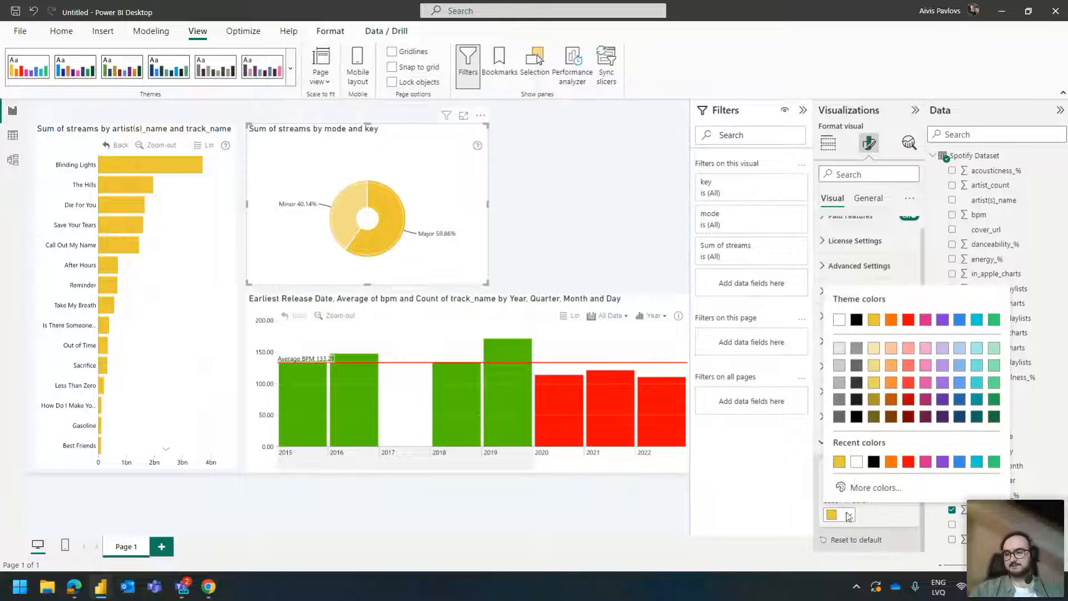
pyautogui.click(886, 525)
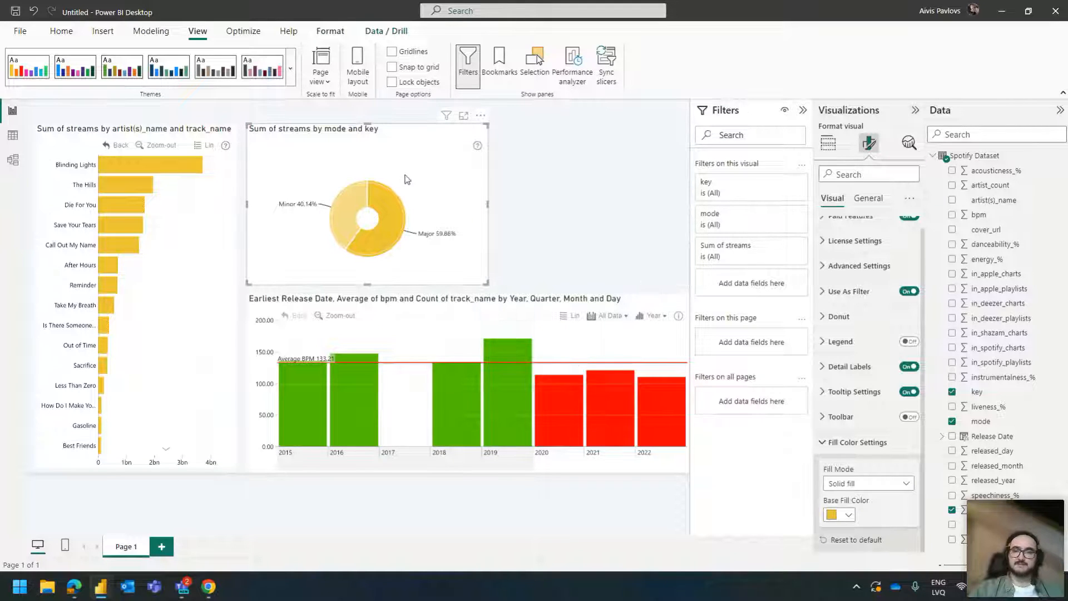
pyautogui.click(392, 217)
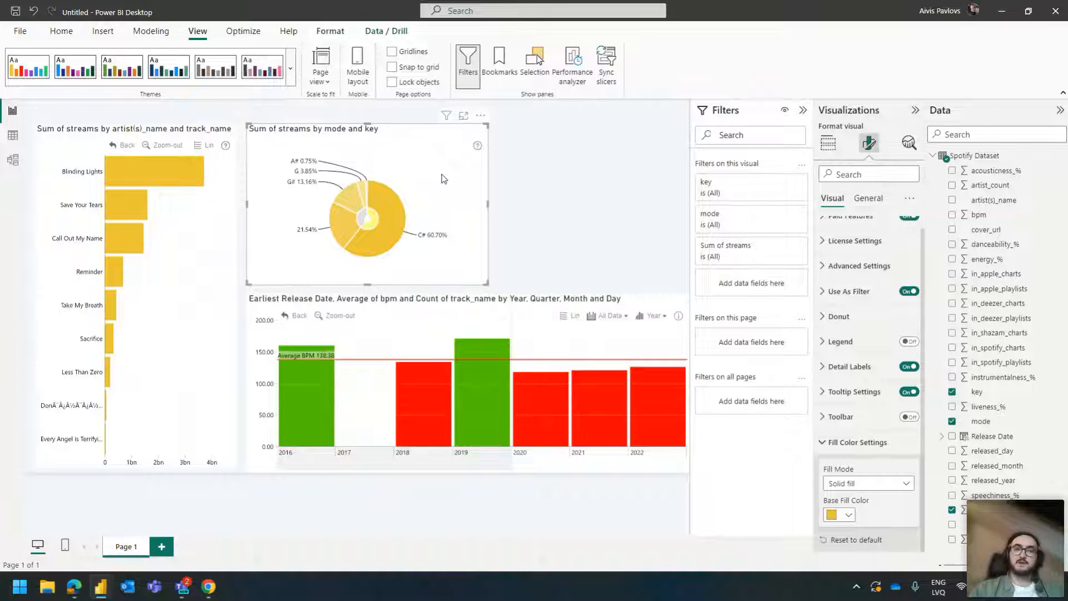
pyautogui.click(367, 219)
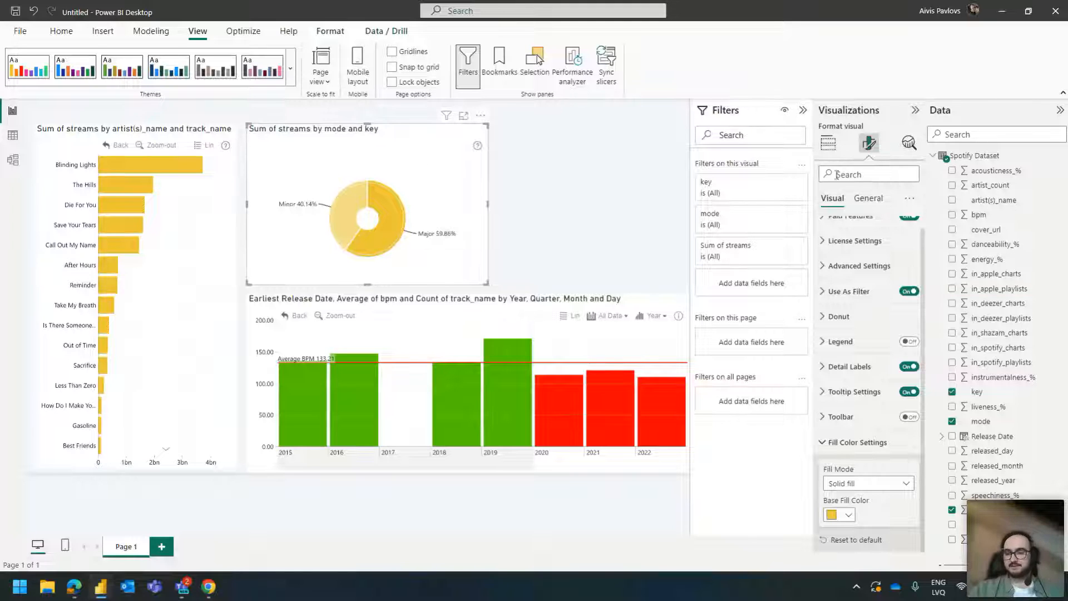
# - Try the lightest tint of the theme yellow as the donut's base fill color and drill into the Major slice to compare shades
pyautogui.click(841, 515)
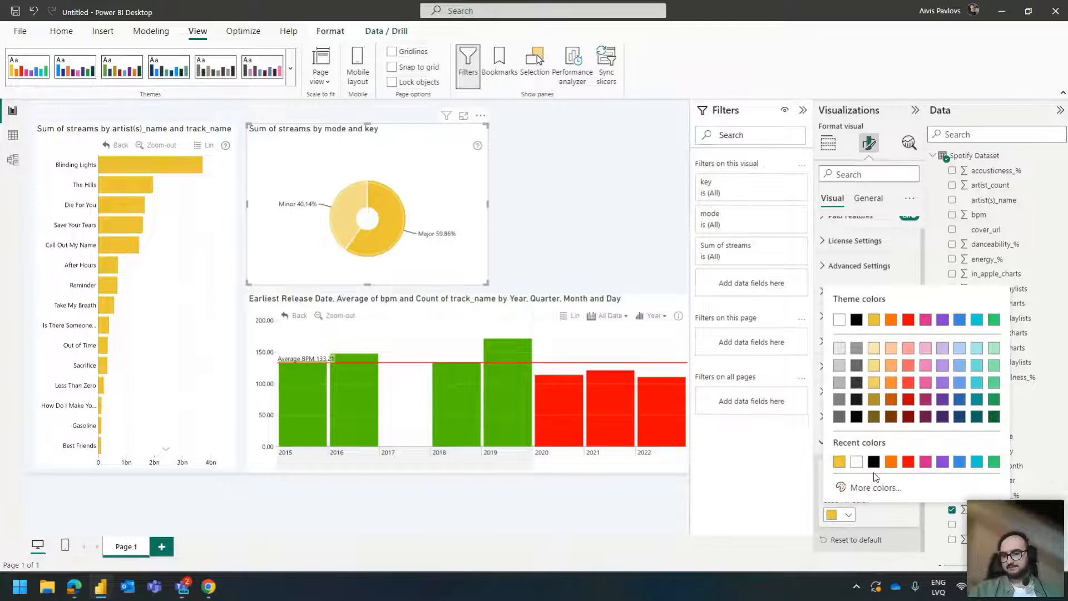
pyautogui.click(874, 349)
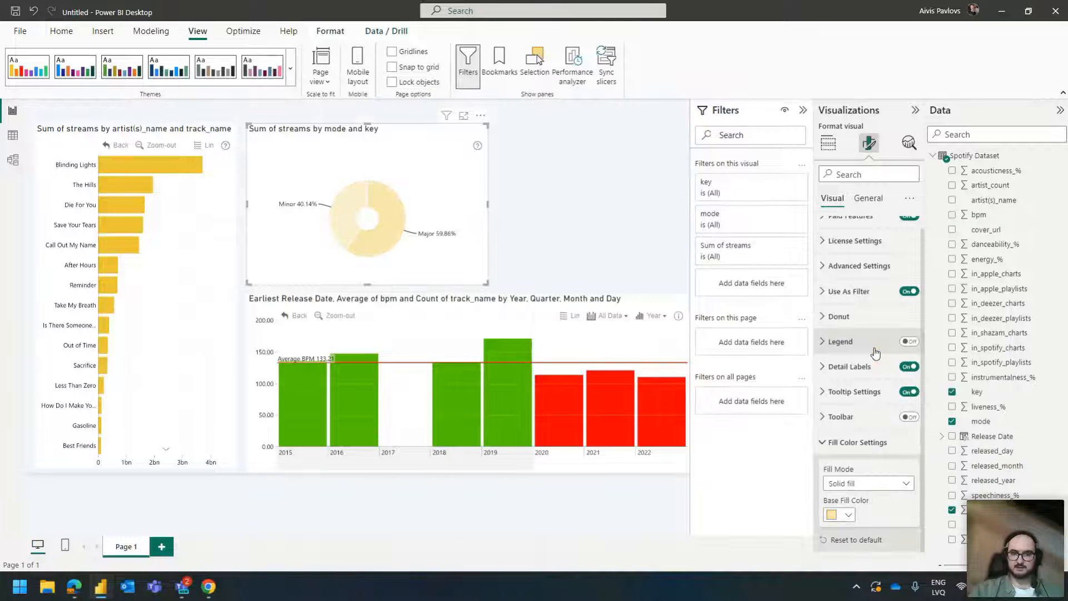
pyautogui.click(399, 236)
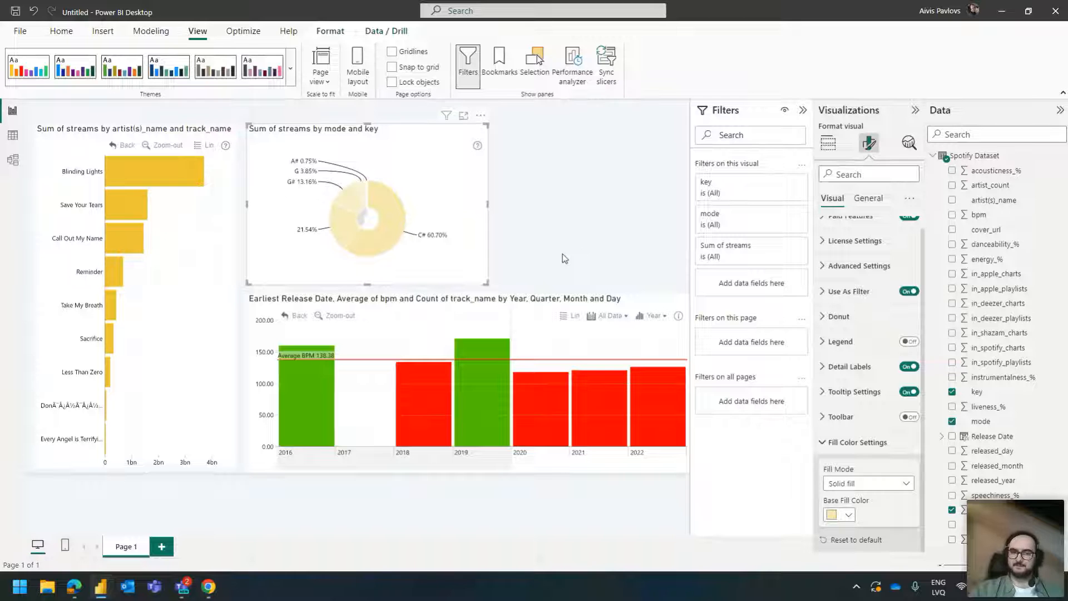
pyautogui.moveTo(398, 210)
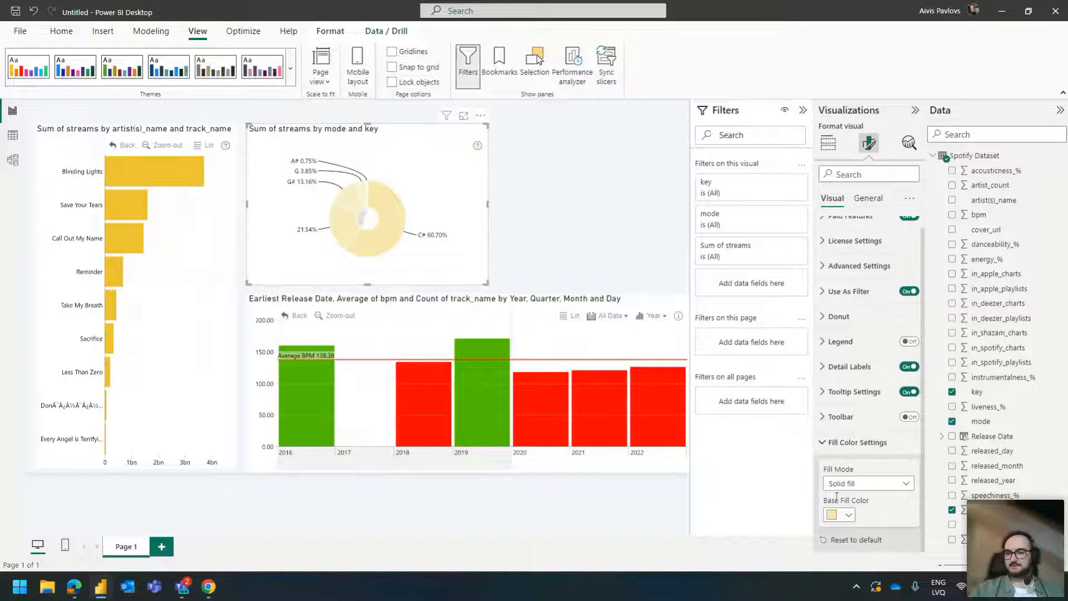
# - Restore the donut's base fill color to the full theme yellow and deselect the visual
pyautogui.click(840, 515)
pyautogui.click(876, 330)
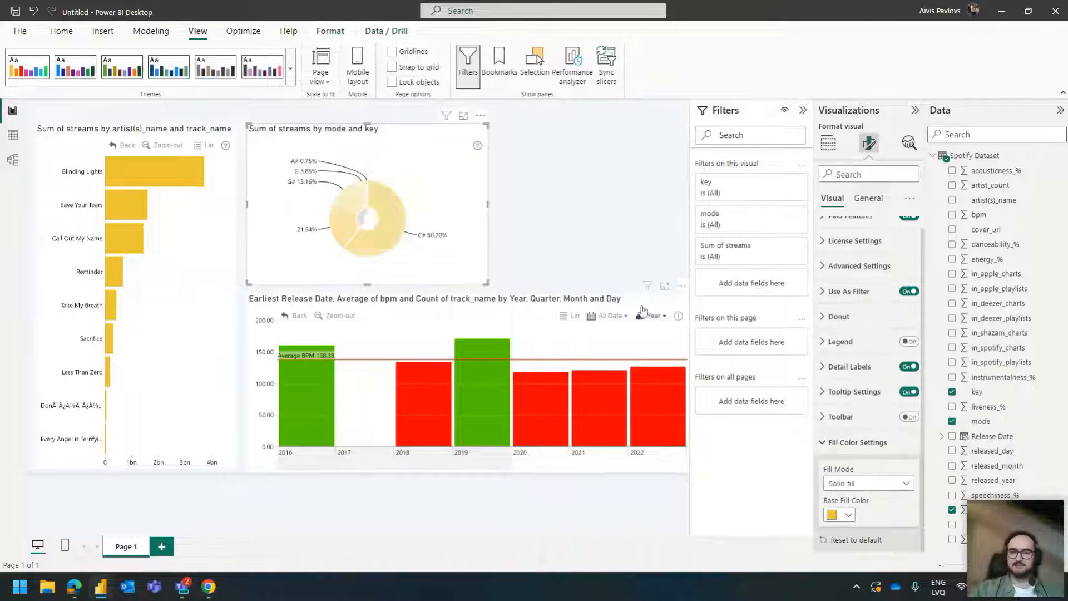
pyautogui.click(586, 236)
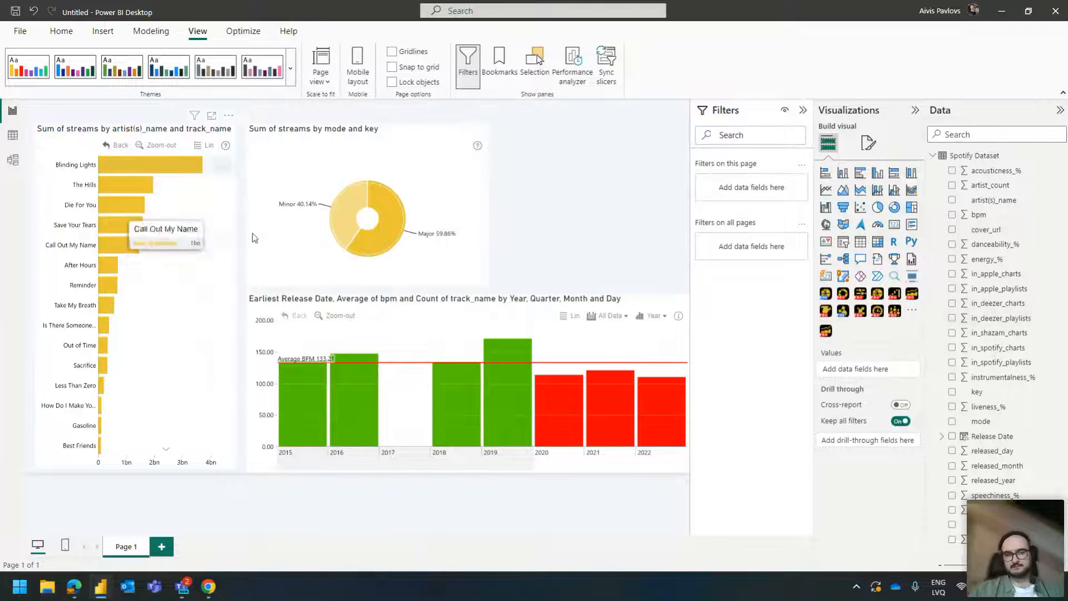
# - Check the report page's type, height and width in the canvas settings
pyautogui.click(361, 300)
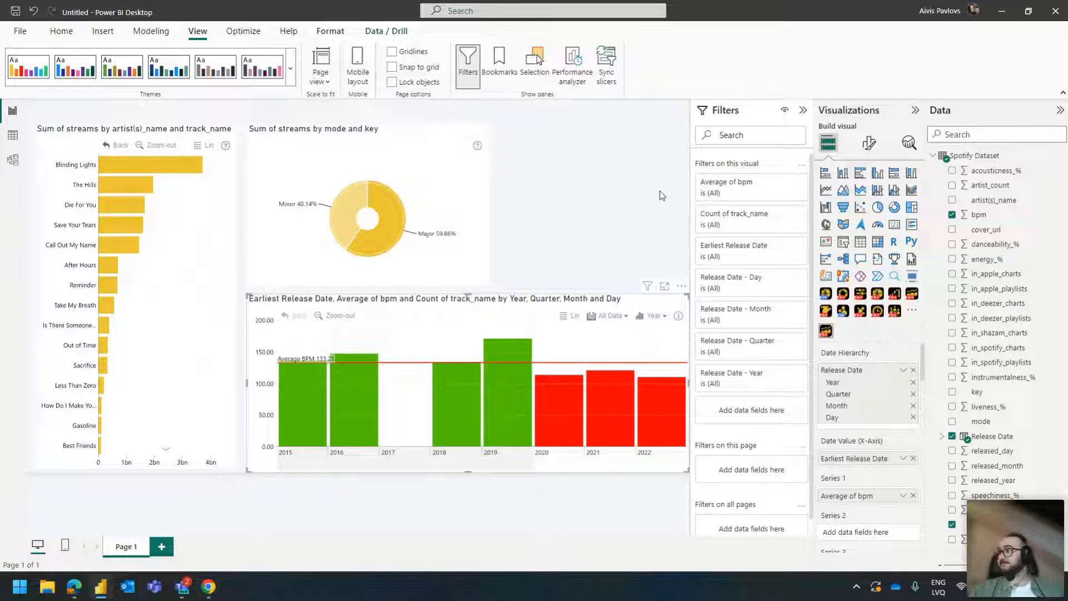
pyautogui.click(869, 143)
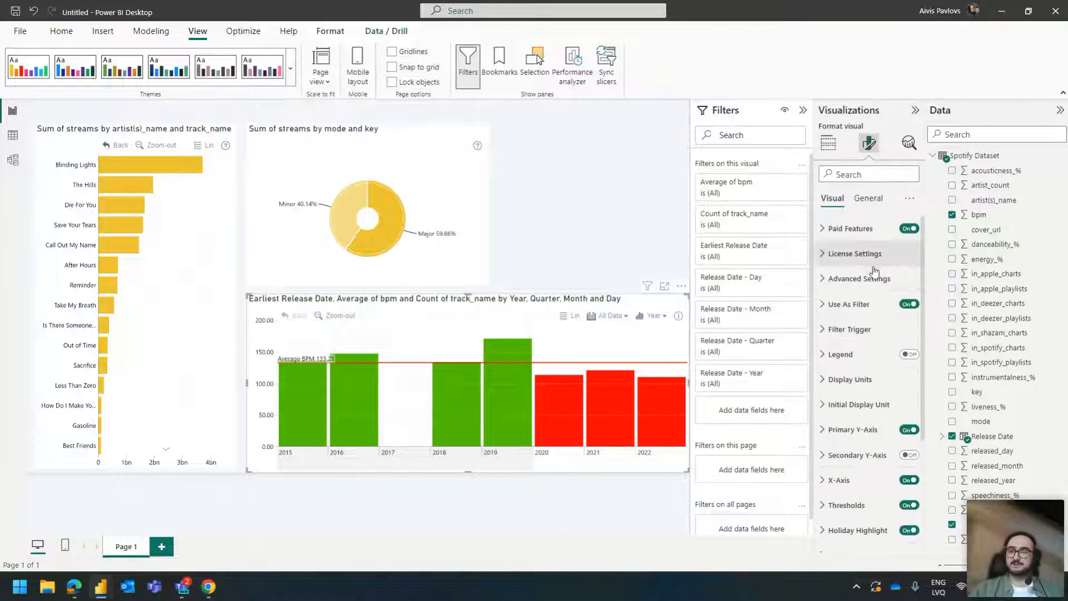
pyautogui.press('Escape')
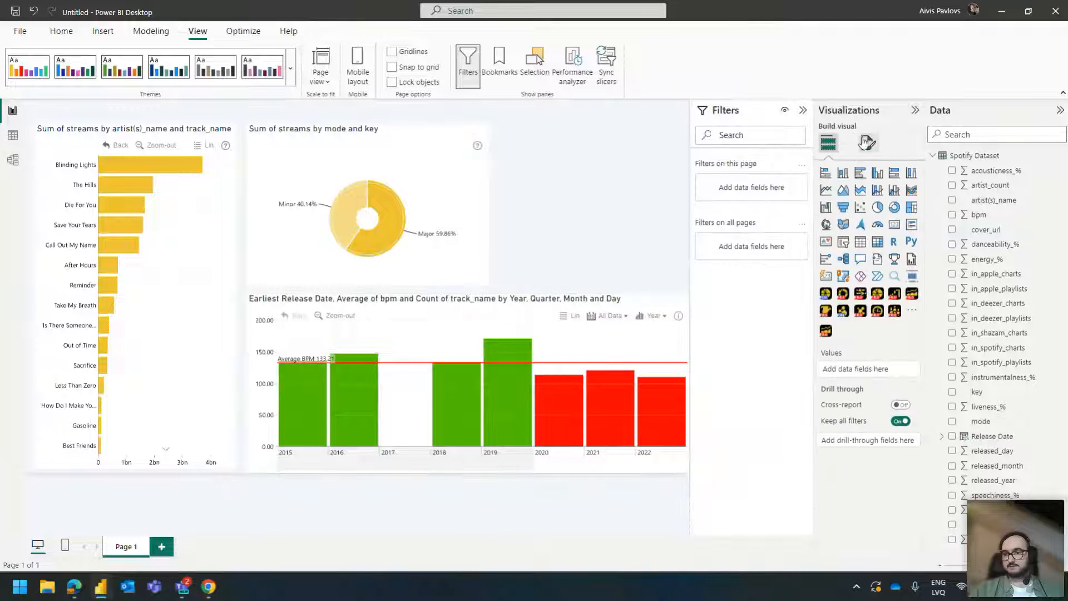
pyautogui.click(869, 143)
pyautogui.click(854, 227)
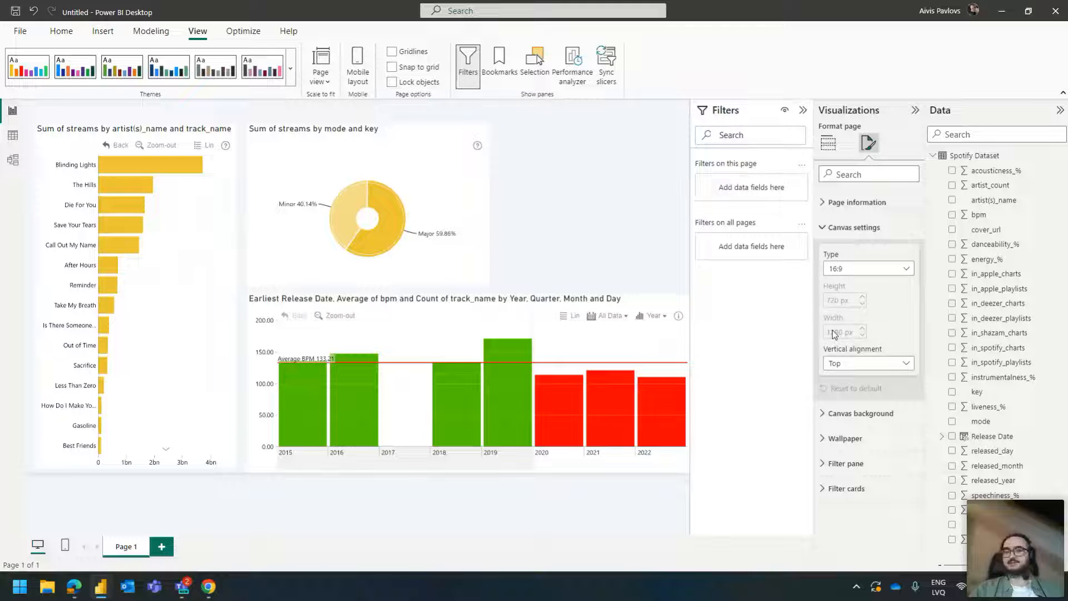
pyautogui.click(680, 212)
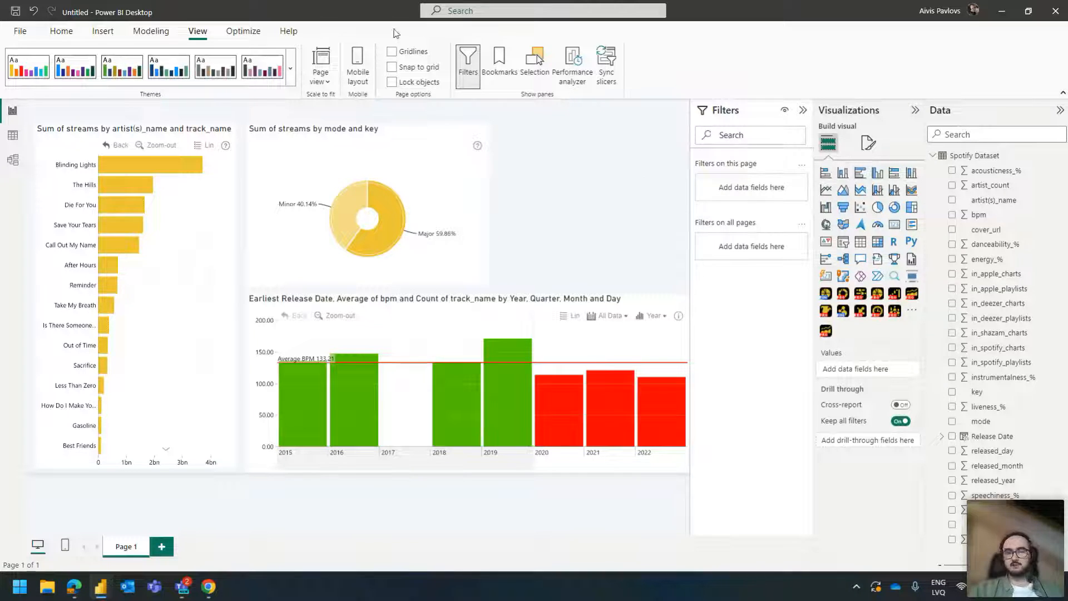
# - Switch the page view to Actual size and look over the report page's full extent
pyautogui.click(321, 71)
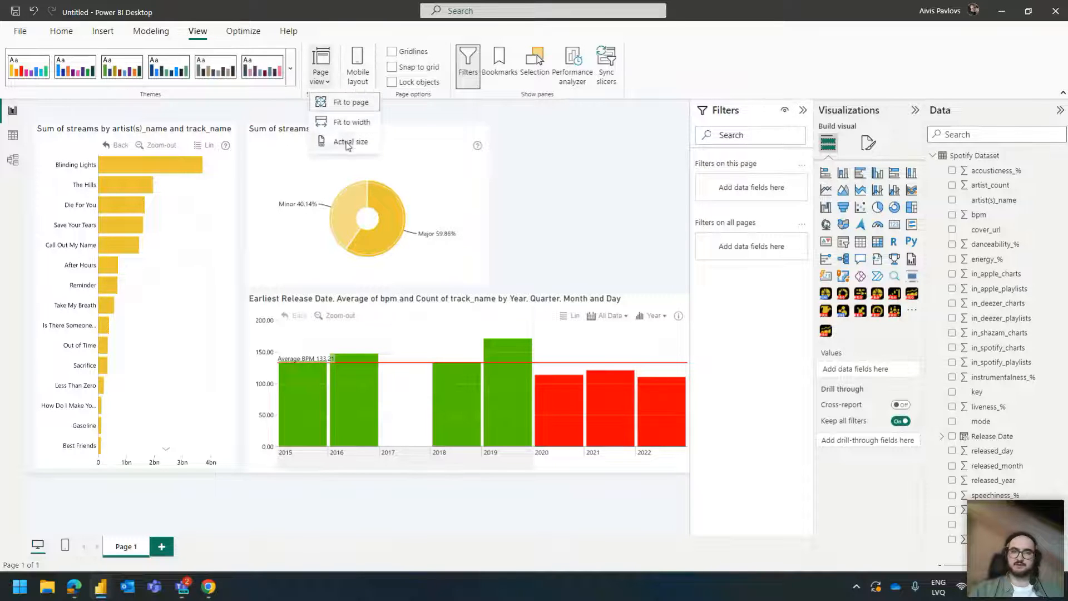
pyautogui.click(349, 143)
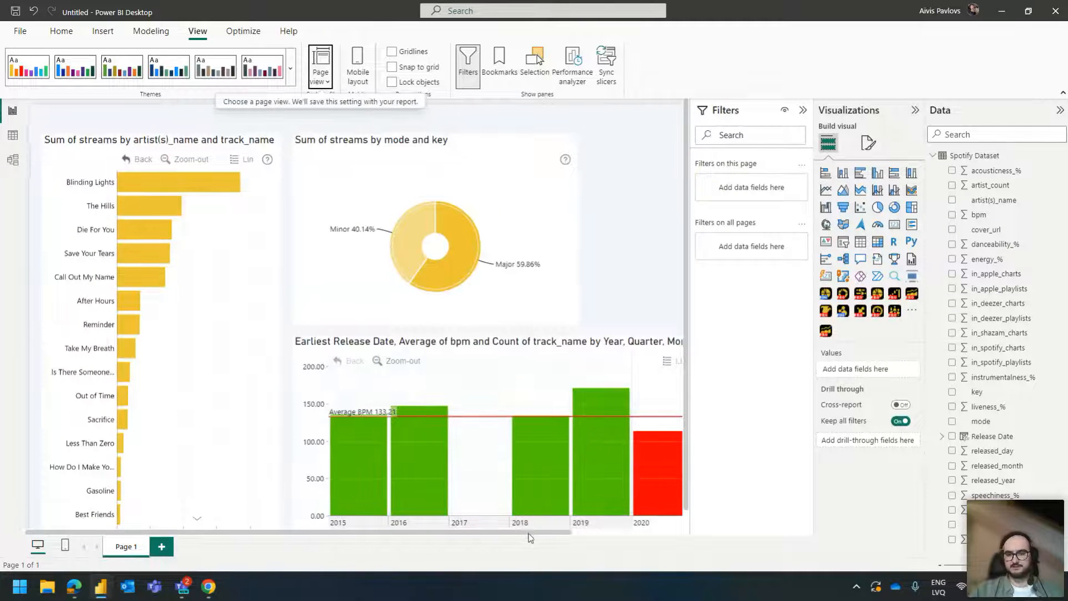
pyautogui.moveTo(527, 535); pyautogui.dragTo(772, 543)
pyautogui.moveTo(688, 222); pyautogui.dragTo(694, 505)
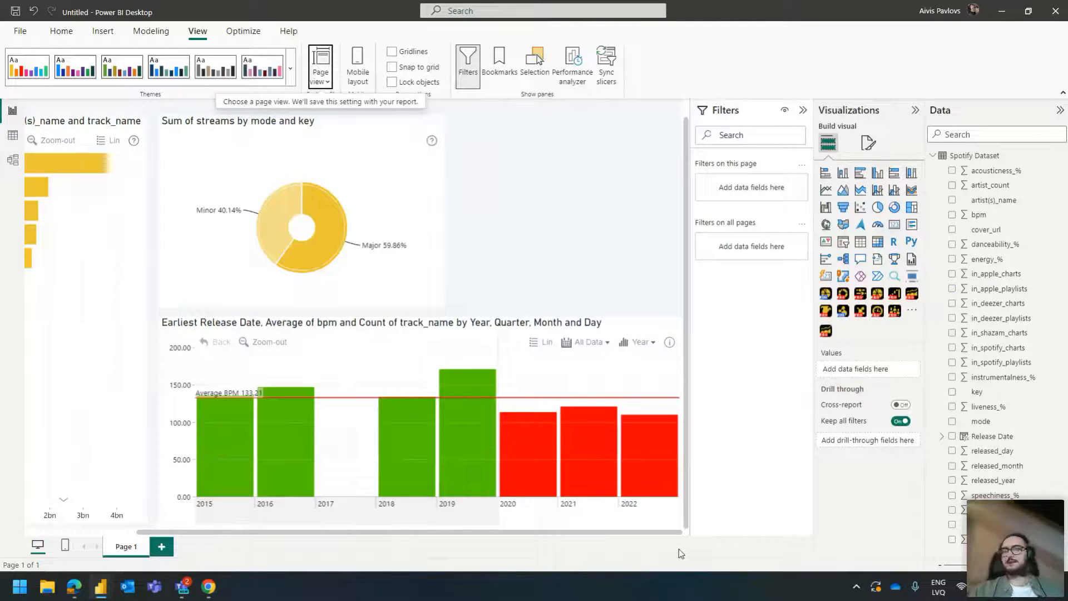
pyautogui.scroll(-3, 515, 204)
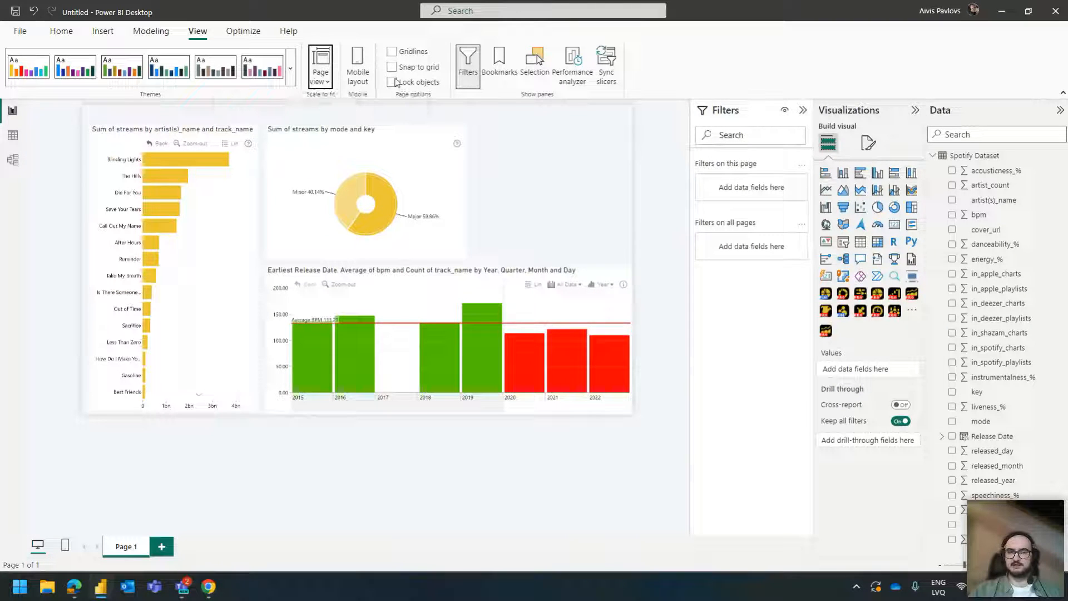
# - Set the page view to Fit to page and collapse the Filters pane
pyautogui.click(333, 76)
pyautogui.click(345, 105)
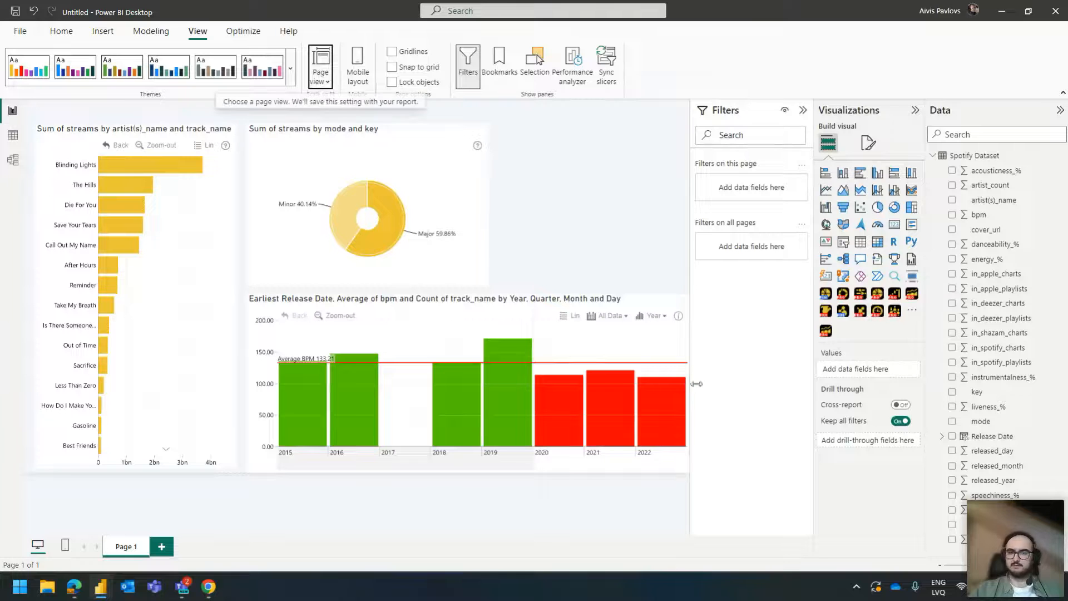
pyautogui.click(803, 110)
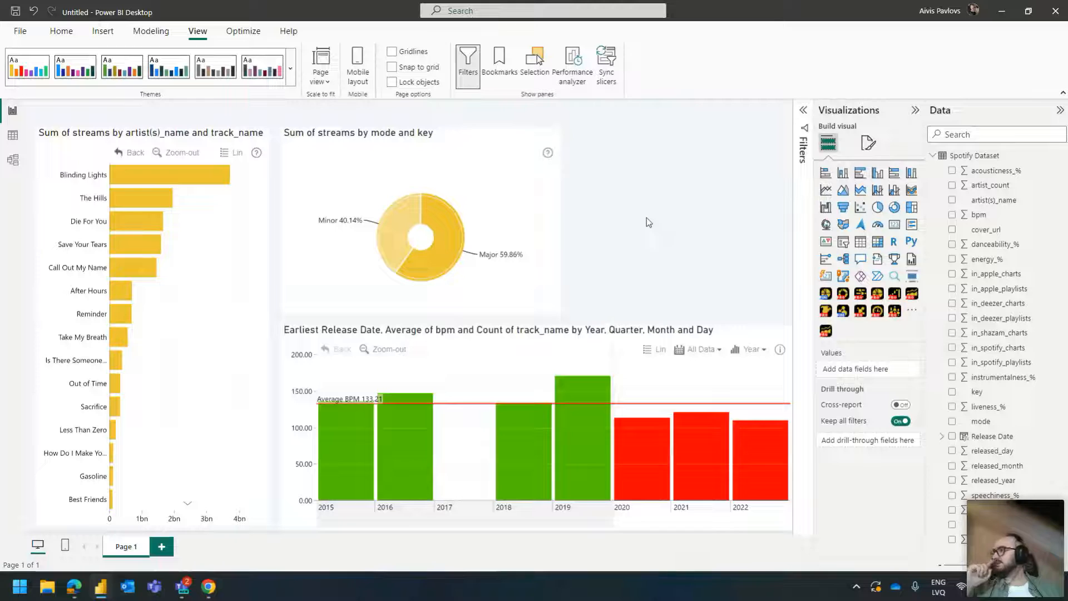
pyautogui.click(615, 330)
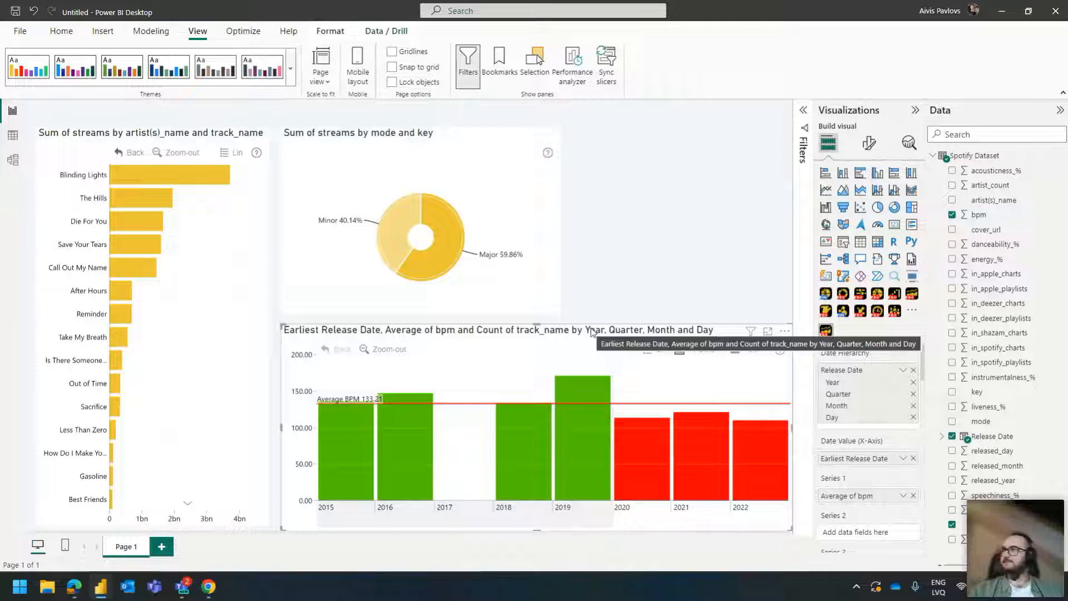
pyautogui.click(628, 249)
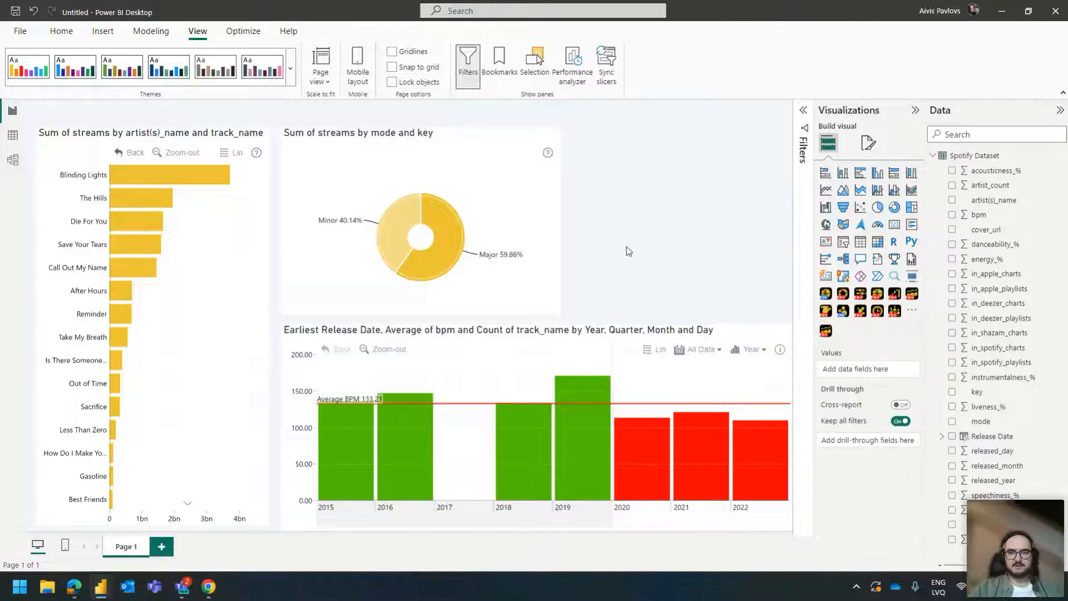
pyautogui.click(633, 329)
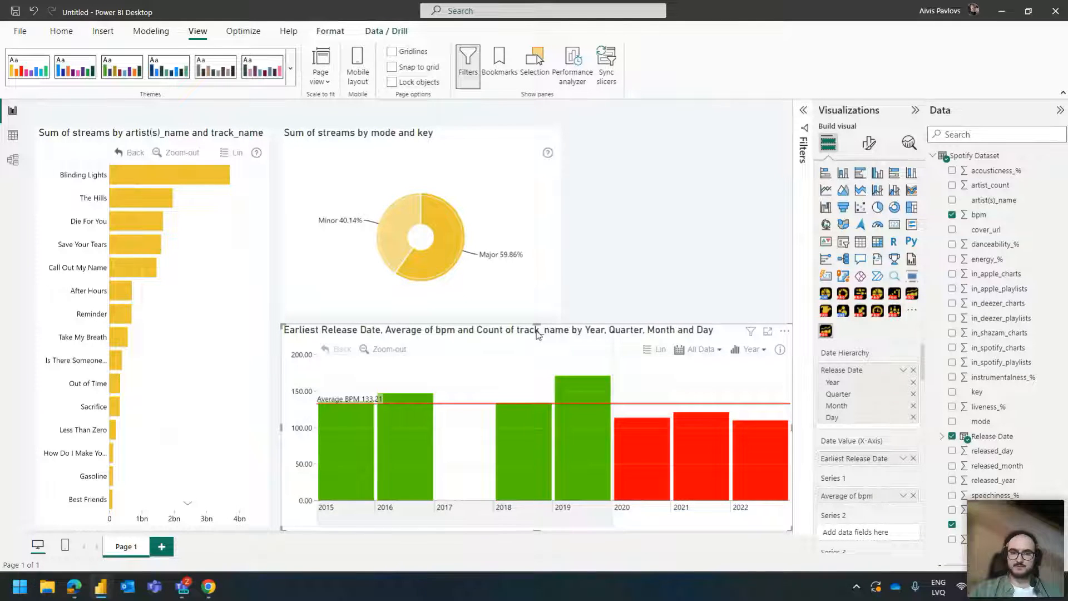
pyautogui.click(594, 310)
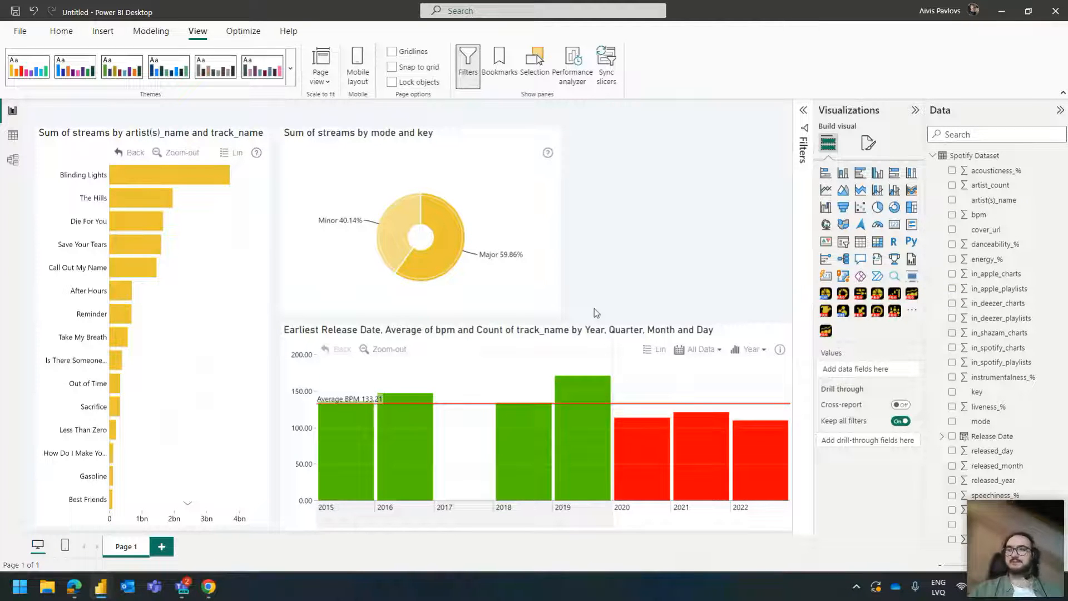
pyautogui.click(592, 330)
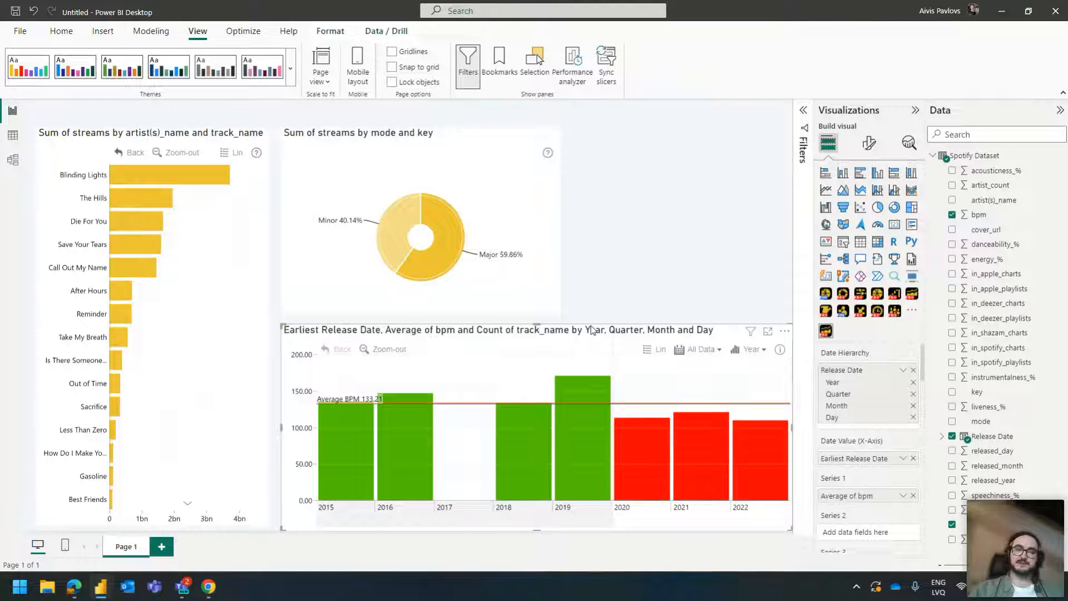
pyautogui.click(599, 293)
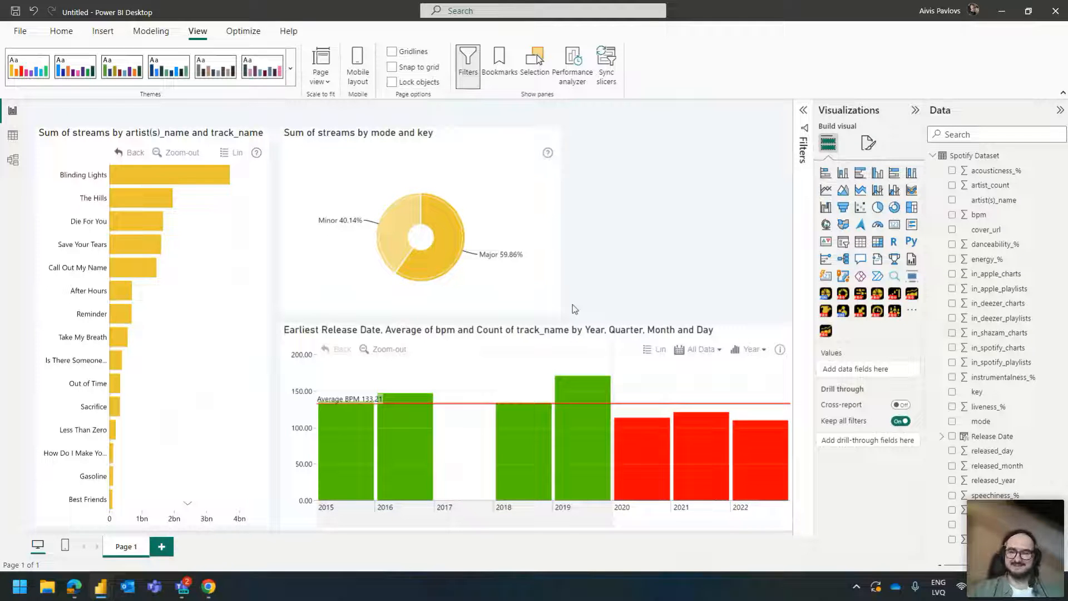
pyautogui.click(544, 332)
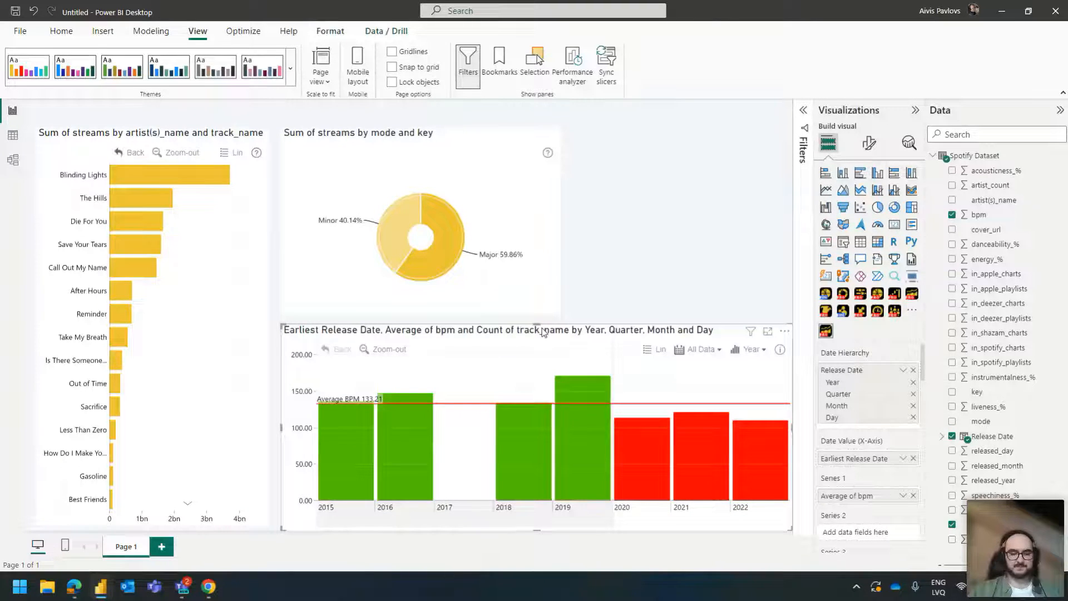
# - Place the duplicated average BPM chart directly above the original and turn off its thresholds
pyautogui.moveTo(572, 333); pyautogui.dragTo(587, 117)
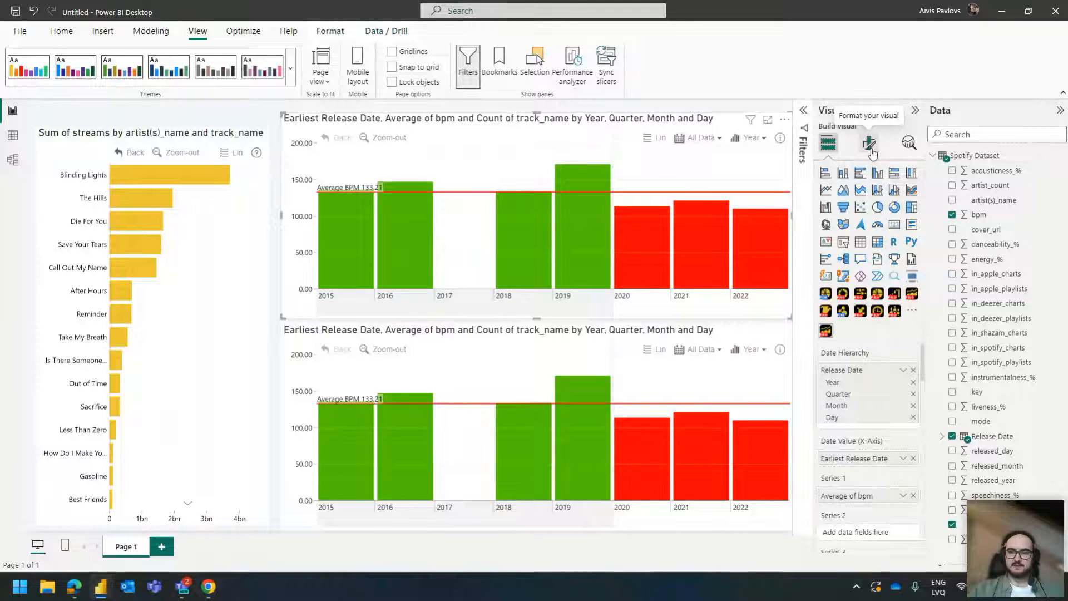
pyautogui.click(870, 145)
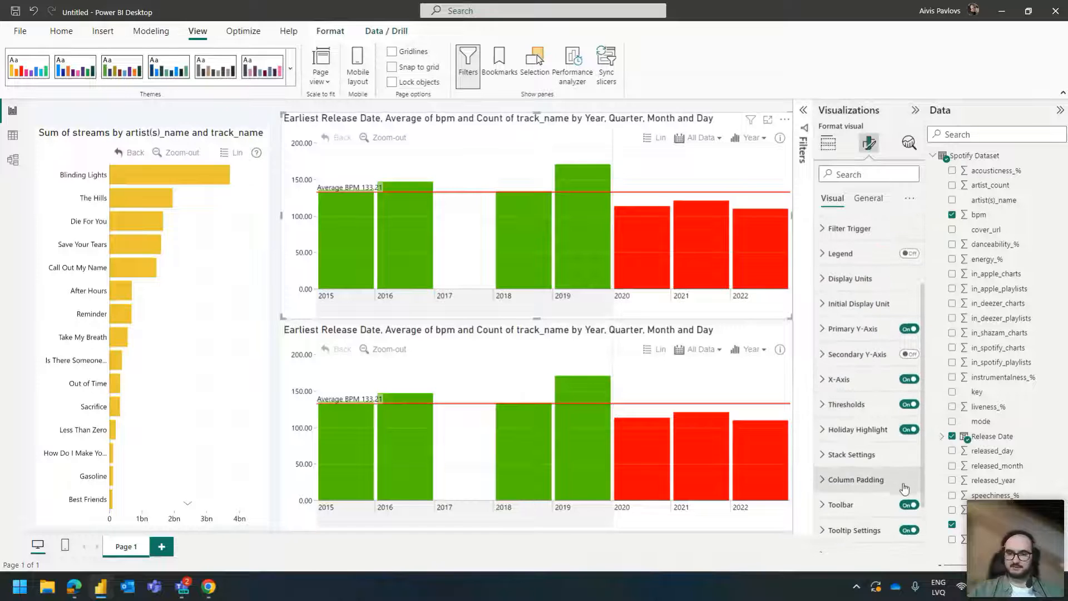
pyautogui.scroll(-2, 907, 495)
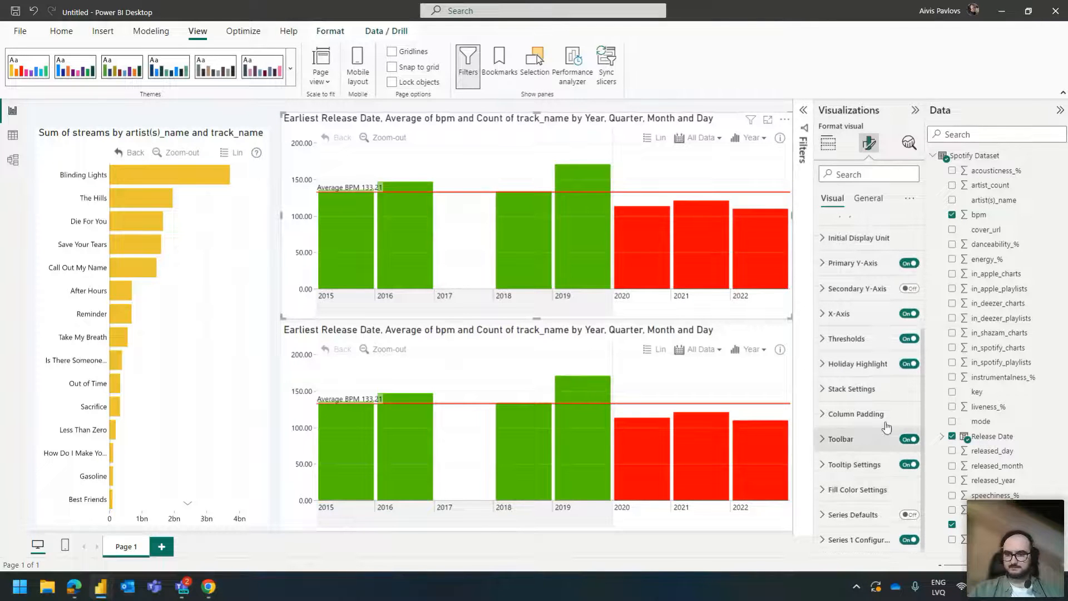
pyautogui.click(909, 340)
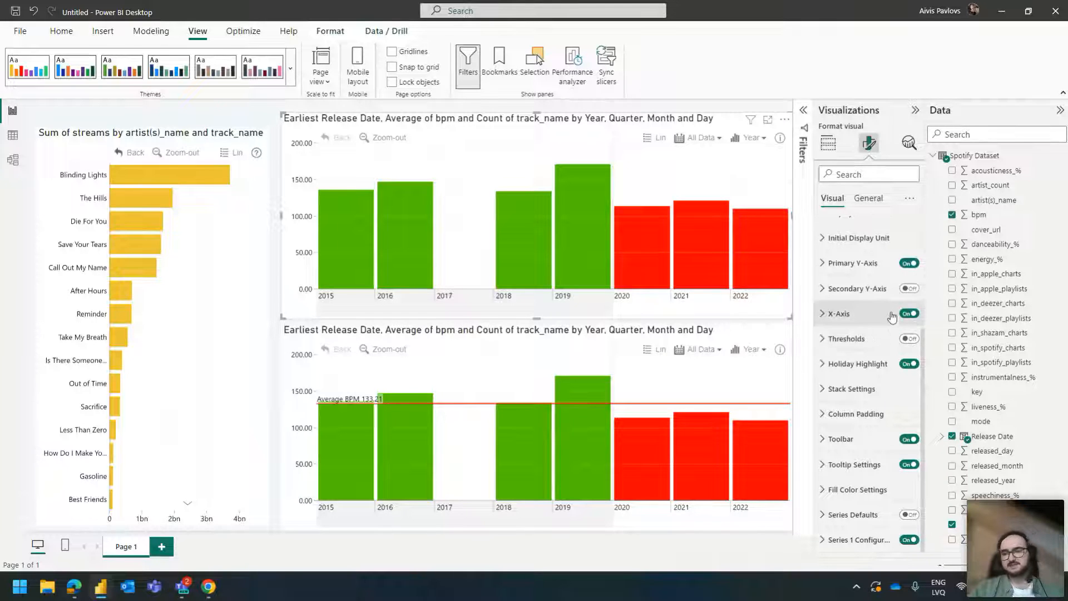
# - Turn off conditional formatting for Series 1 in the upper chart
pyautogui.click(873, 540)
pyautogui.scroll(-10, 871, 395)
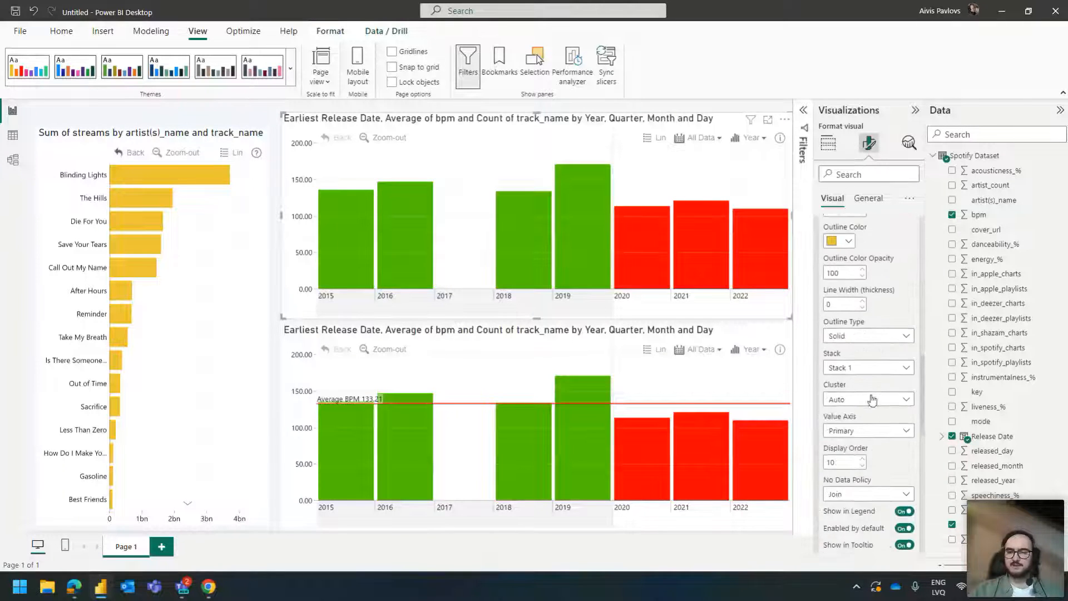
pyautogui.scroll(-3, 880, 391)
pyautogui.click(904, 429)
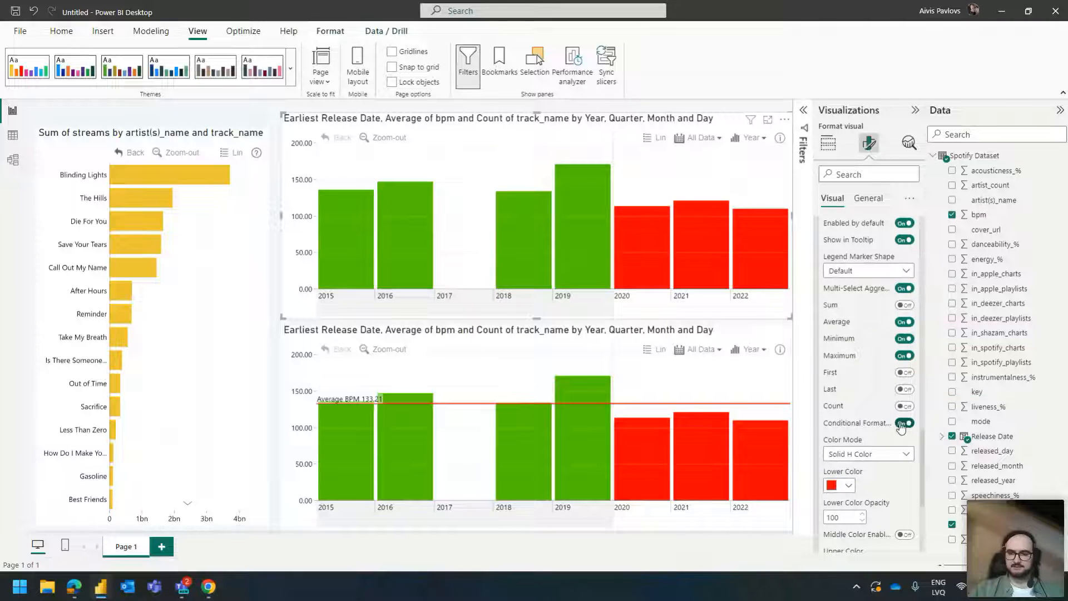
# - Replace Average of bpm with the streams field as Series 1 of the upper chart
pyautogui.click(828, 144)
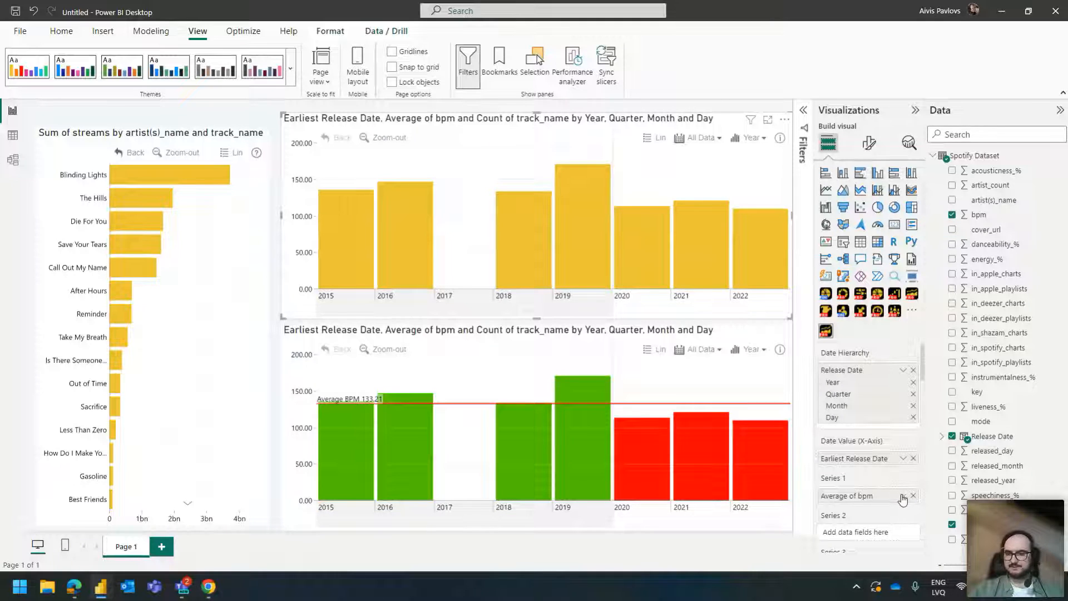
pyautogui.click(913, 495)
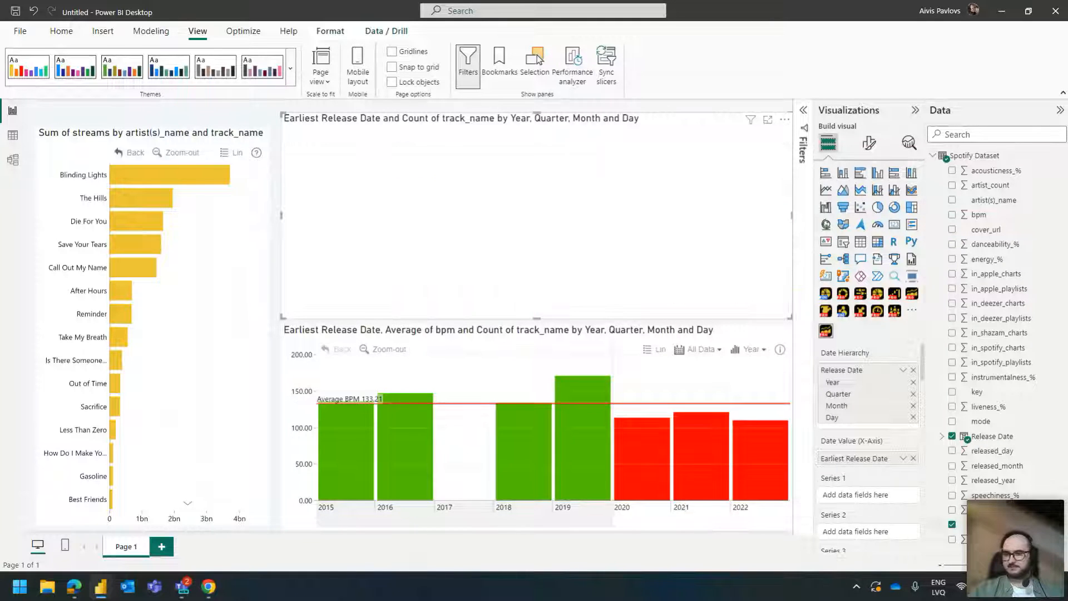
pyautogui.moveTo(979, 510); pyautogui.dragTo(856, 494)
pyautogui.scroll(-3, 886, 466)
pyautogui.scroll(-15, 887, 466)
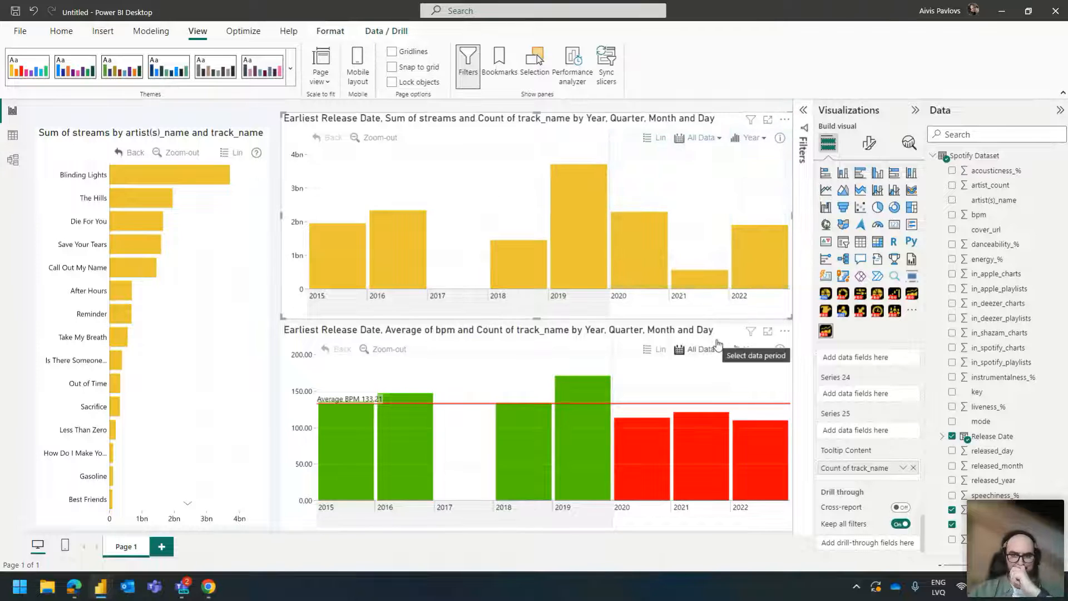
# - Enable the Reset Button in the toolbar settings of the upper streams chart
pyautogui.click(870, 148)
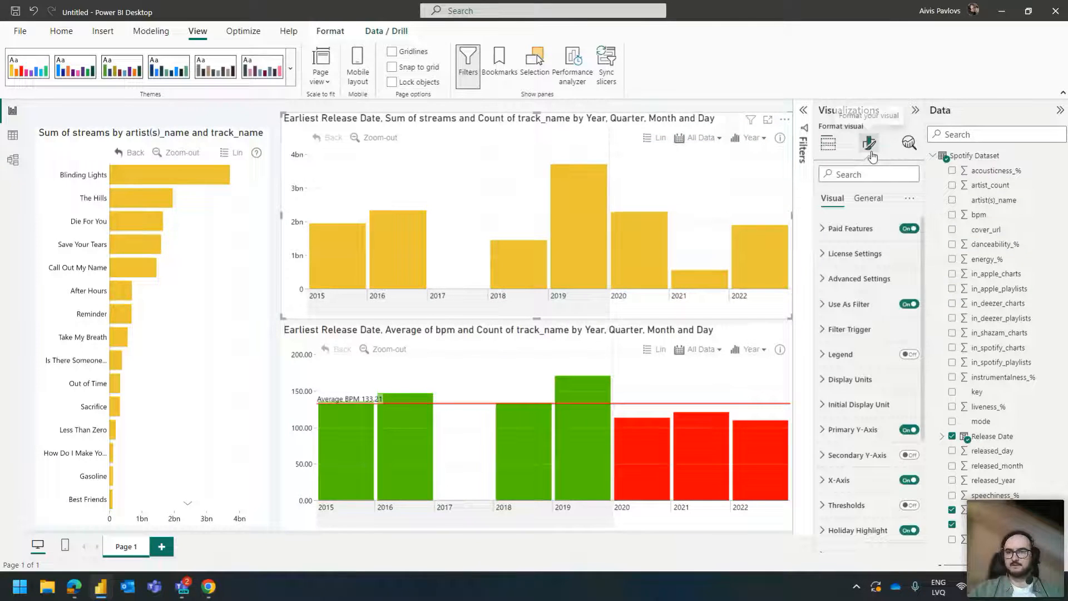
pyautogui.scroll(-3, 847, 353)
pyautogui.click(860, 439)
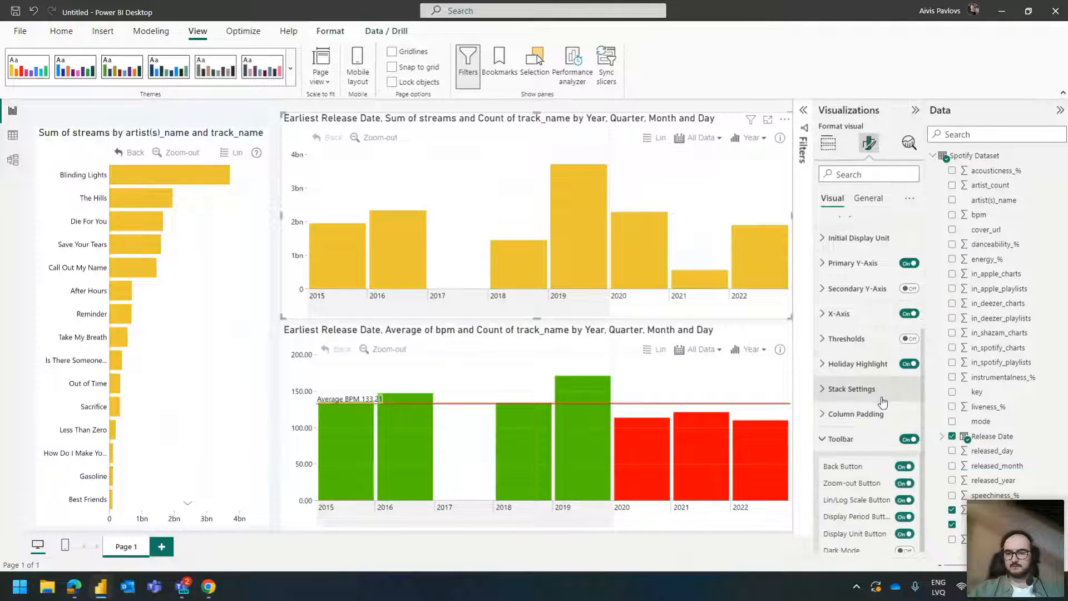
pyautogui.scroll(-2, 867, 430)
pyautogui.click(903, 467)
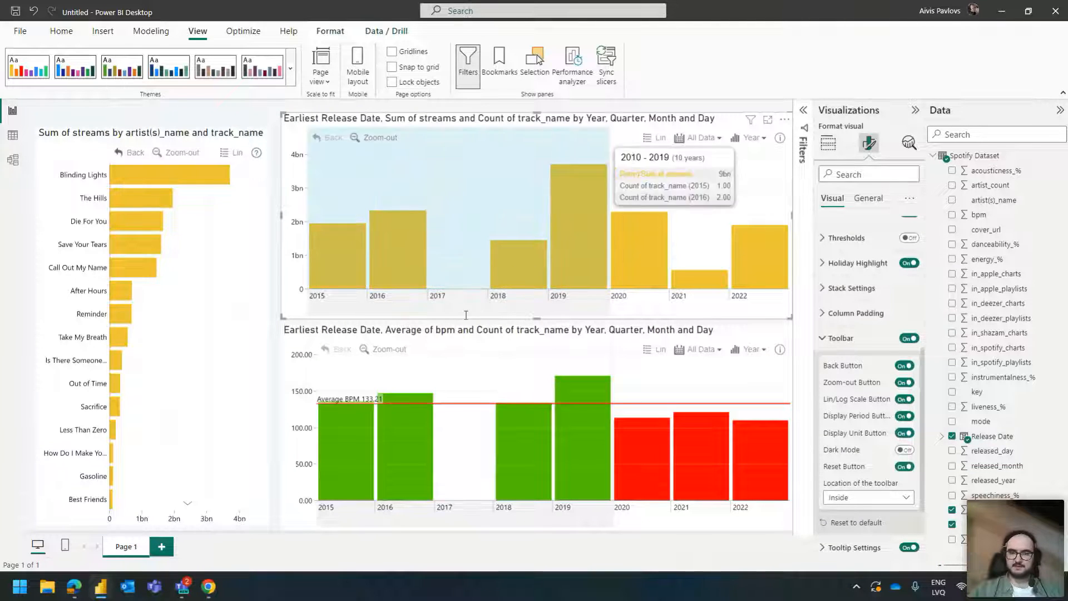
# - Enable the Reset Button in the toolbar settings of the lower average BPM chart
pyautogui.click(454, 332)
pyautogui.scroll(-5, 852, 434)
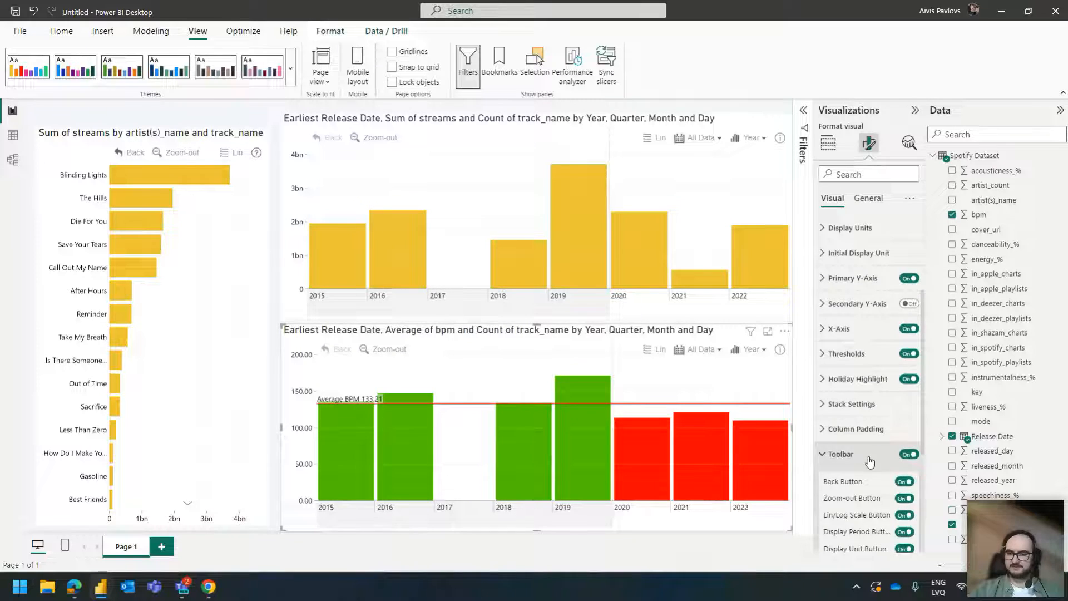
pyautogui.click(907, 482)
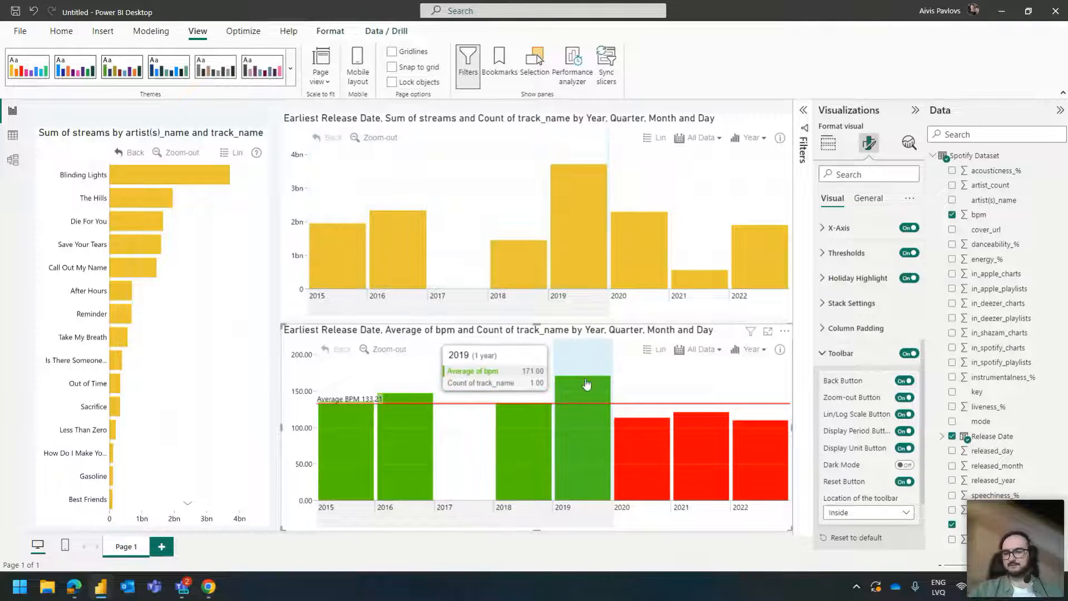
# - Test the average BPM chart by drilling into 2019 and resetting it to all years
pyautogui.click(573, 413)
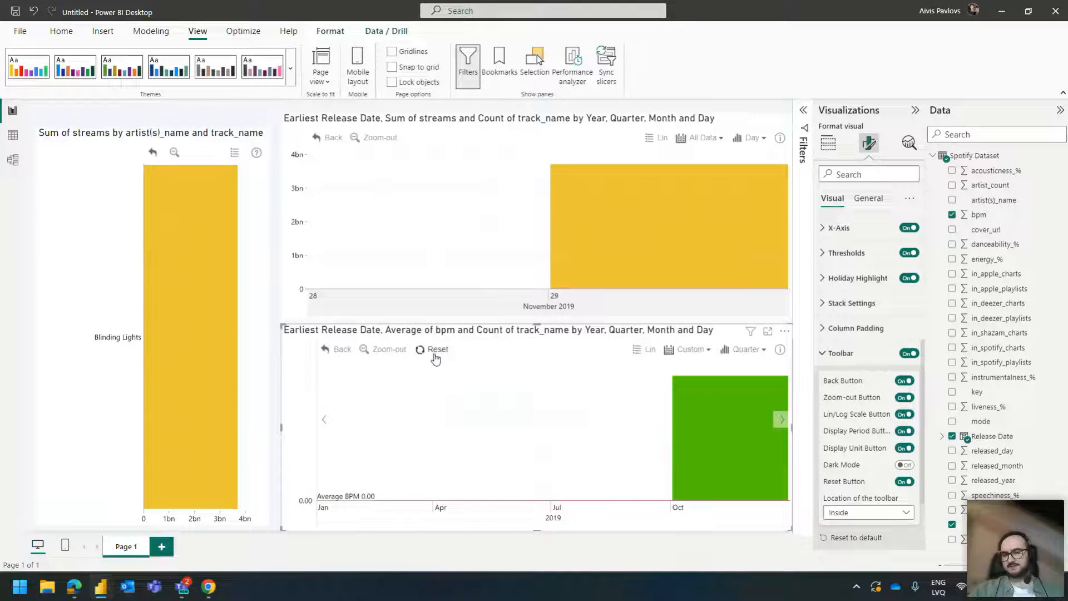
pyautogui.click(440, 358)
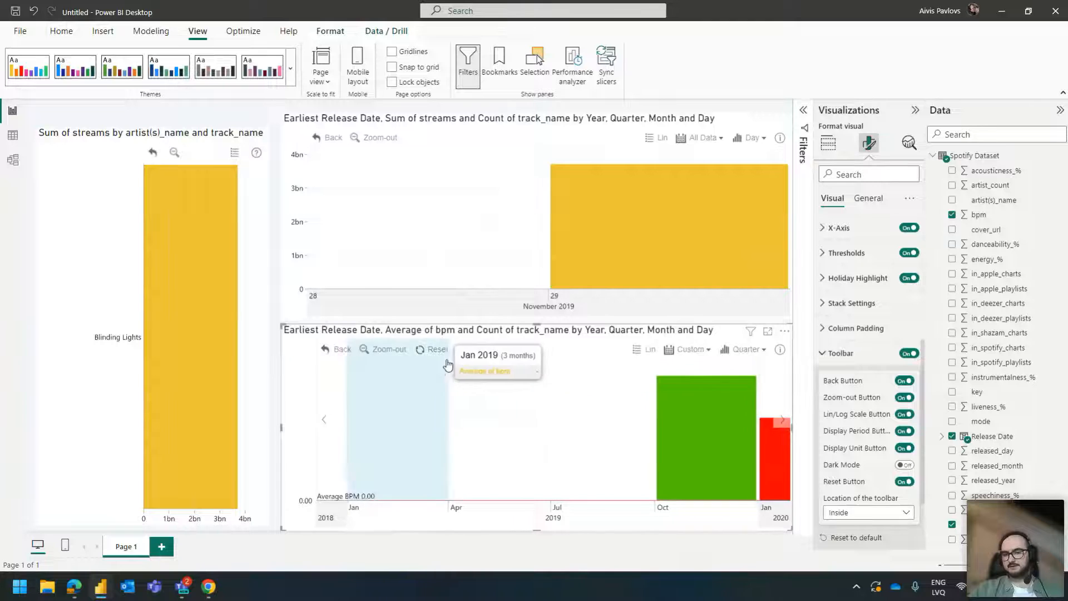
pyautogui.click(445, 359)
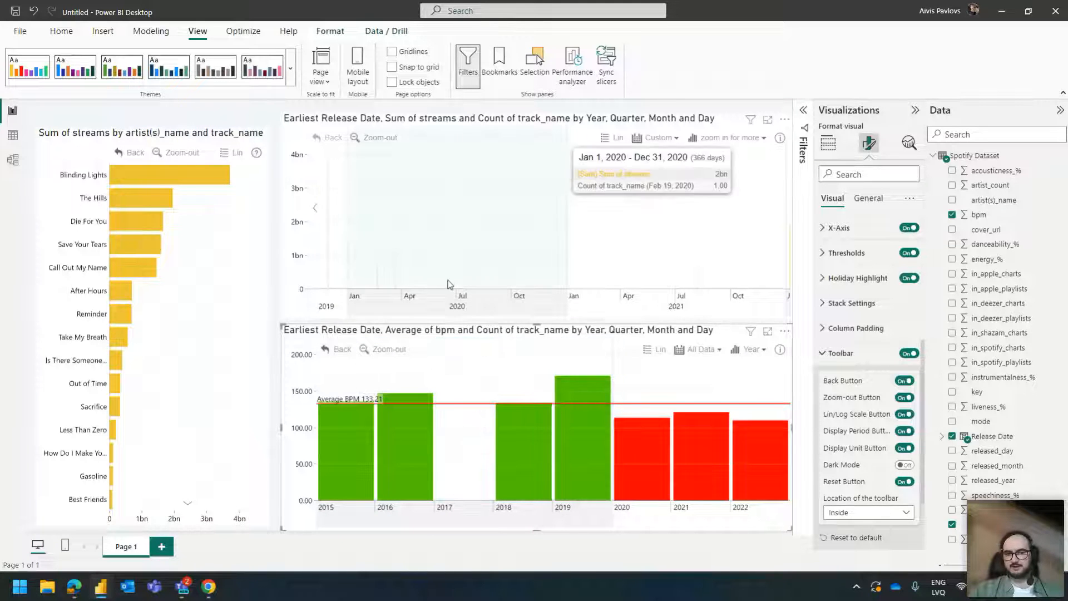
# - Test drilling, zooming out and resetting on the upper streams chart, including a drill into 2020
pyautogui.click(374, 137)
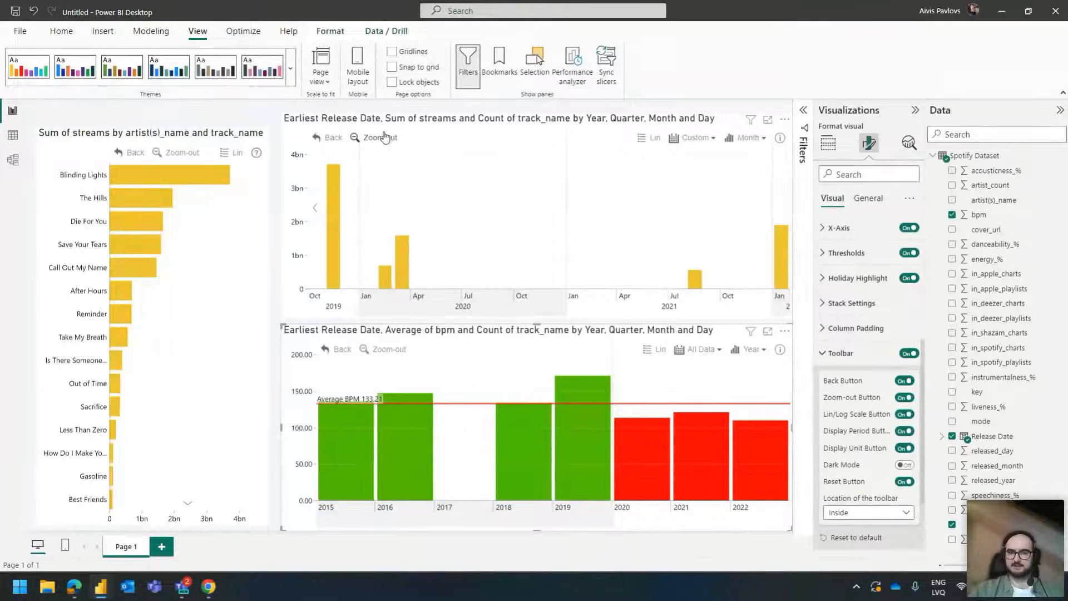
pyautogui.moveTo(603, 228); pyautogui.dragTo(599, 193)
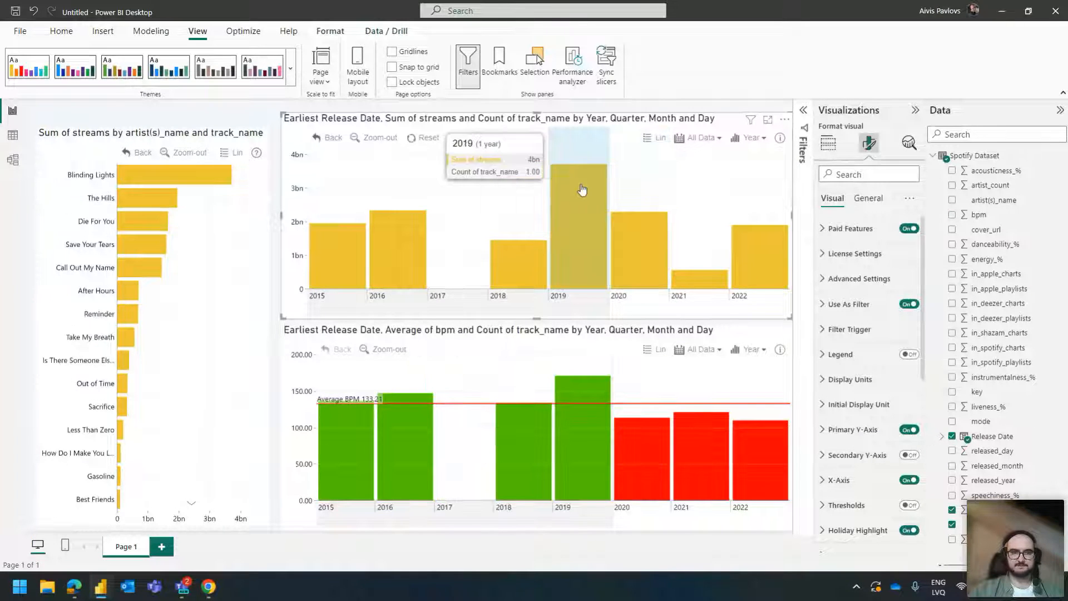
pyautogui.click(425, 138)
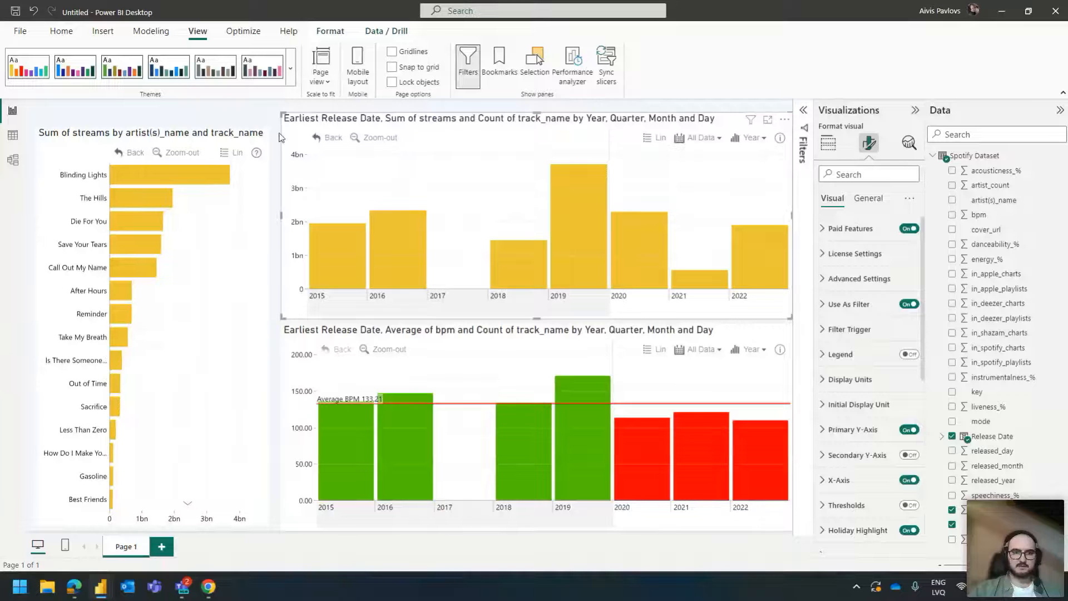
pyautogui.click(225, 136)
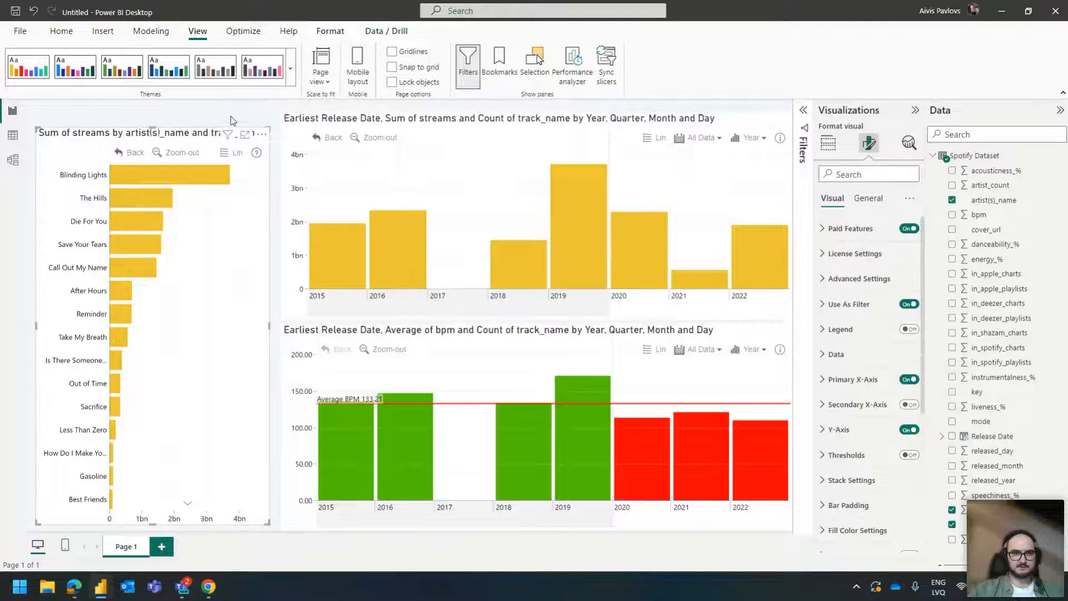
pyautogui.moveTo(680, 385); pyautogui.dragTo(695, 246)
pyautogui.click(696, 249)
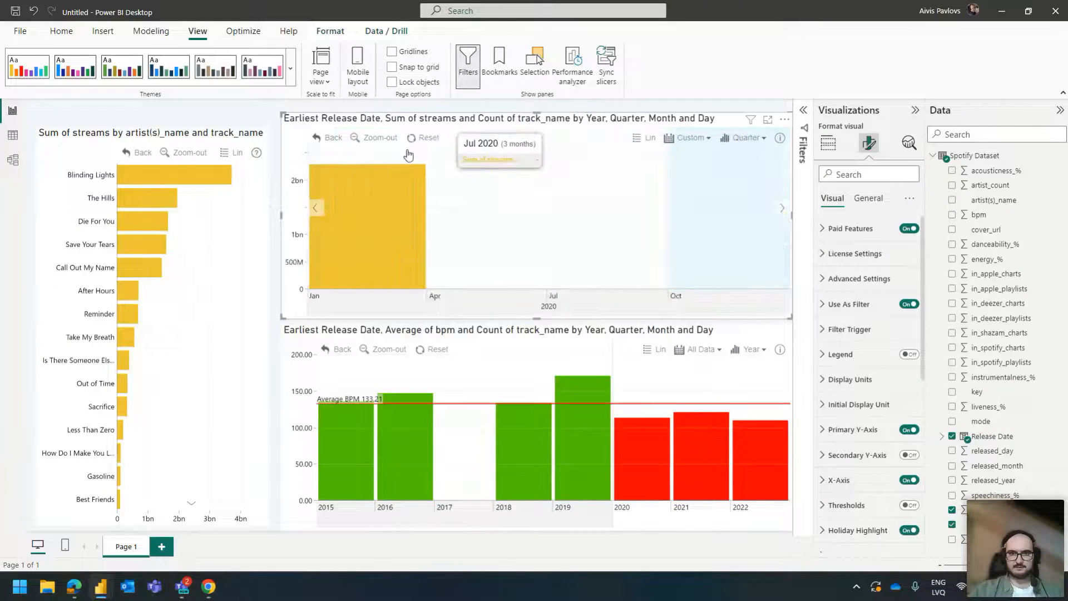
pyautogui.click(417, 142)
# - Resize the upper streams chart so its top edge aligns with the streams-by-track bar chart
pyautogui.moveTo(537, 114); pyautogui.dragTo(536, 207)
pyautogui.click(494, 148)
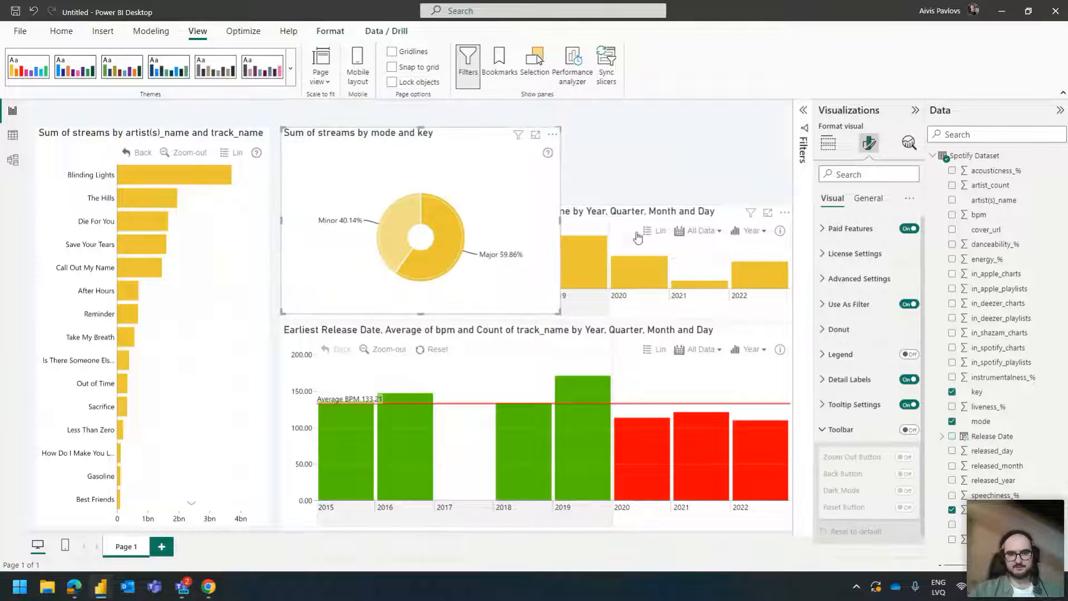
pyautogui.click(604, 216)
pyautogui.moveTo(546, 205); pyautogui.dragTo(537, 128)
pyautogui.click(655, 110)
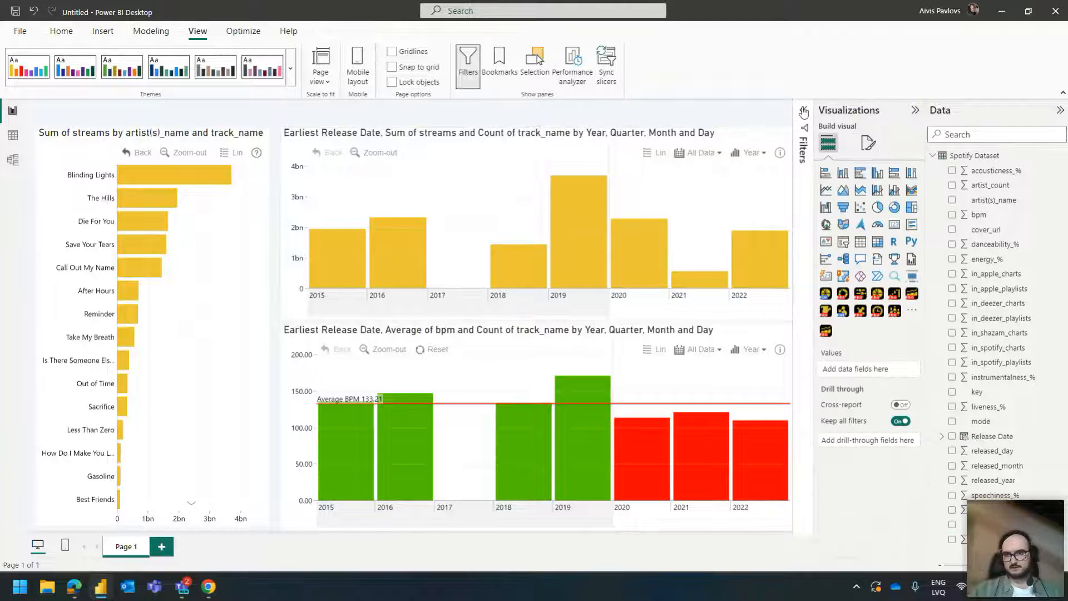
# - Reset the average BPM chart to clear its remaining filter state
pyautogui.click(804, 112)
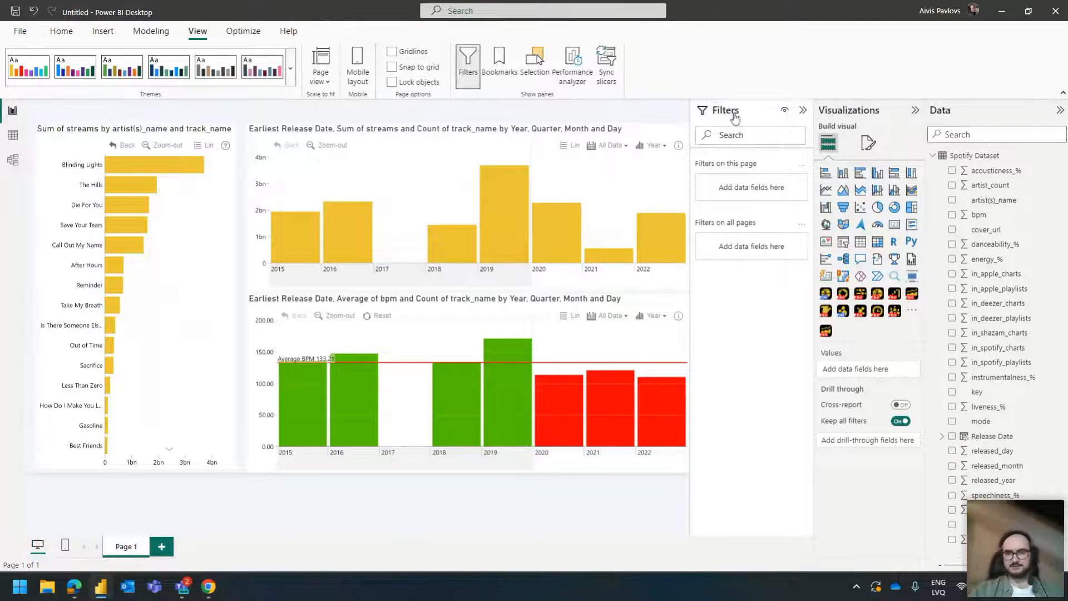
pyautogui.click(734, 113)
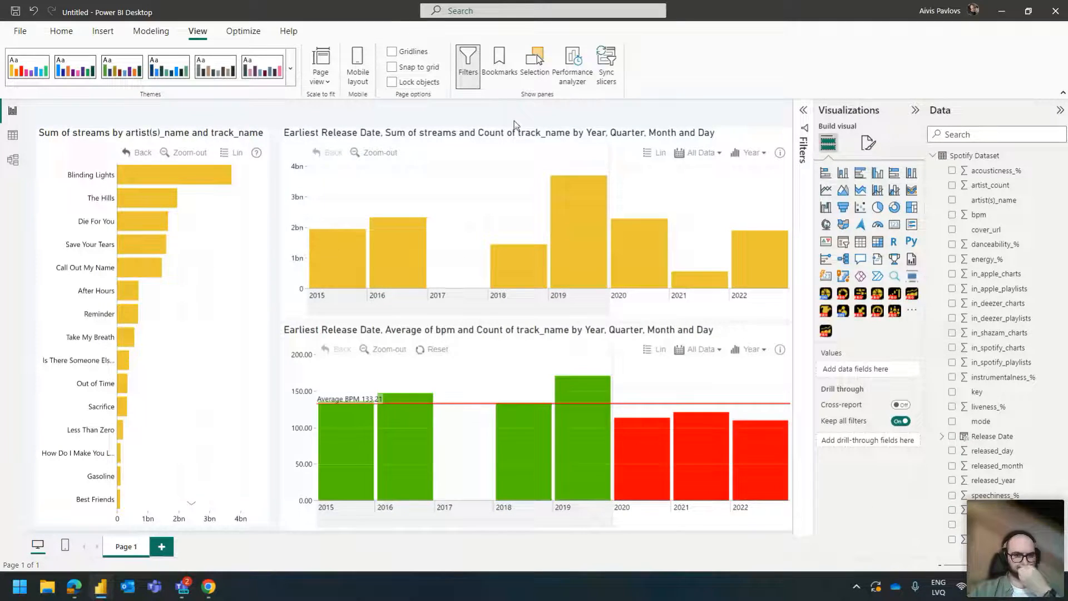
pyautogui.click(445, 355)
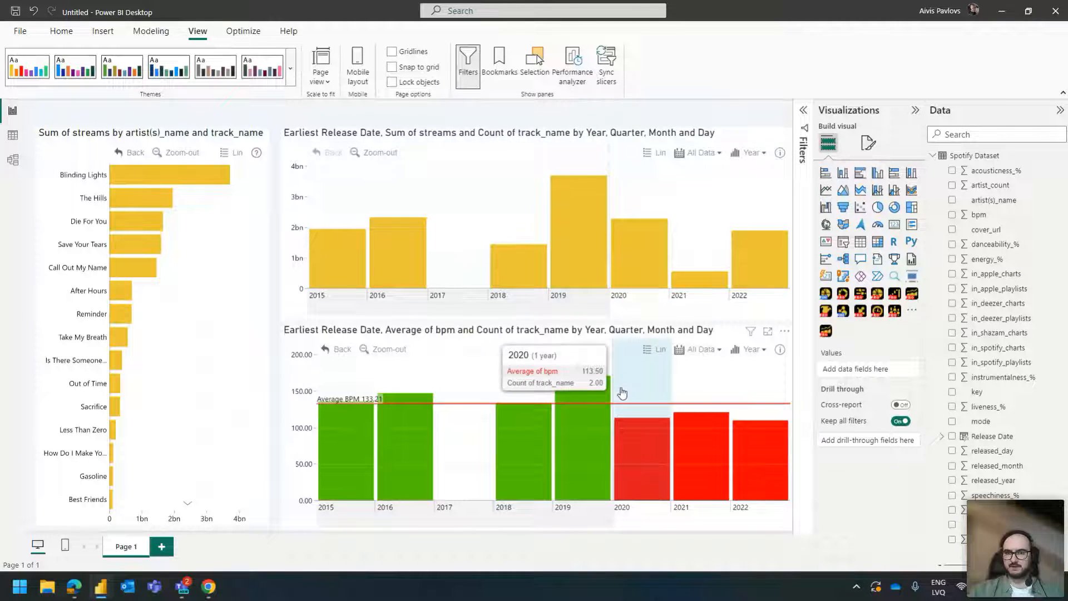
# - Show the report's bookmarks and visual layer order, and add two bookmarks
pyautogui.click(509, 74)
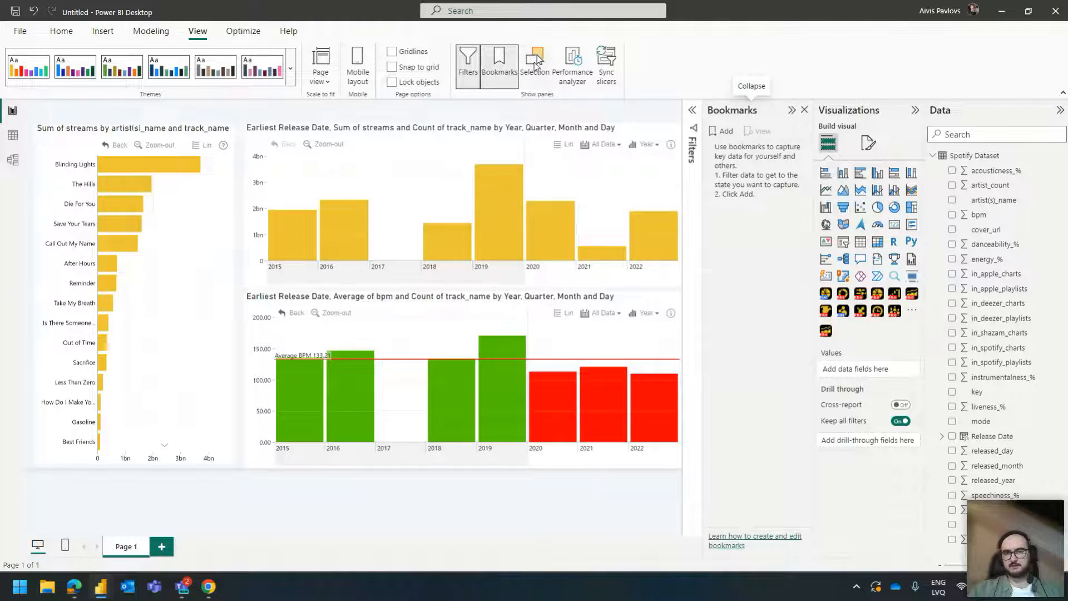
pyautogui.click(535, 68)
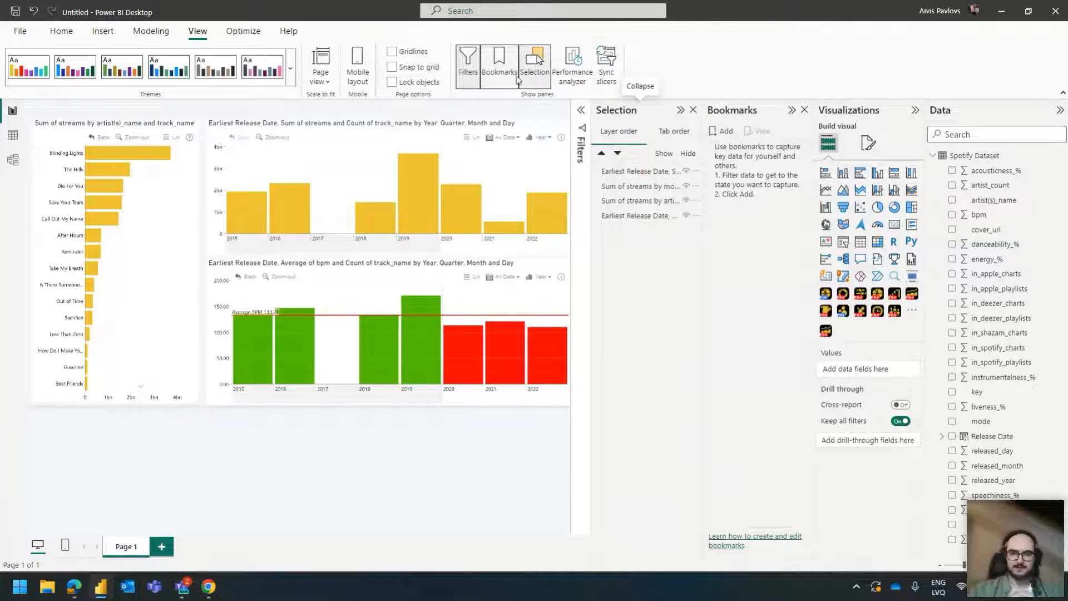
pyautogui.click(722, 131)
pyautogui.click(722, 131)
# - Rename the first bookmark to BPM and the second to # Streams
pyautogui.doubleClick(740, 154)
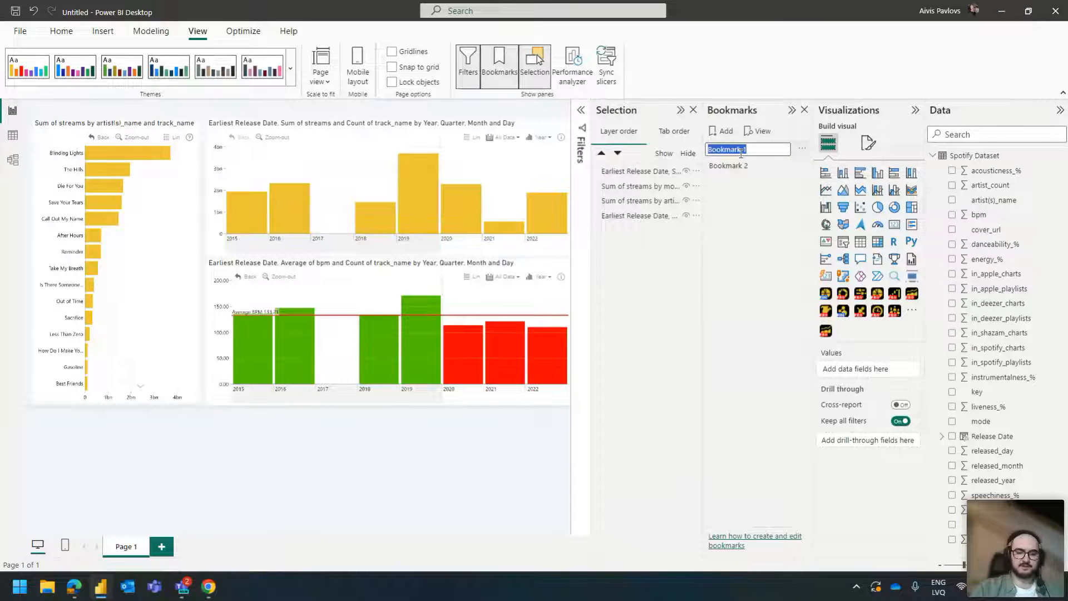
pyautogui.write('B')
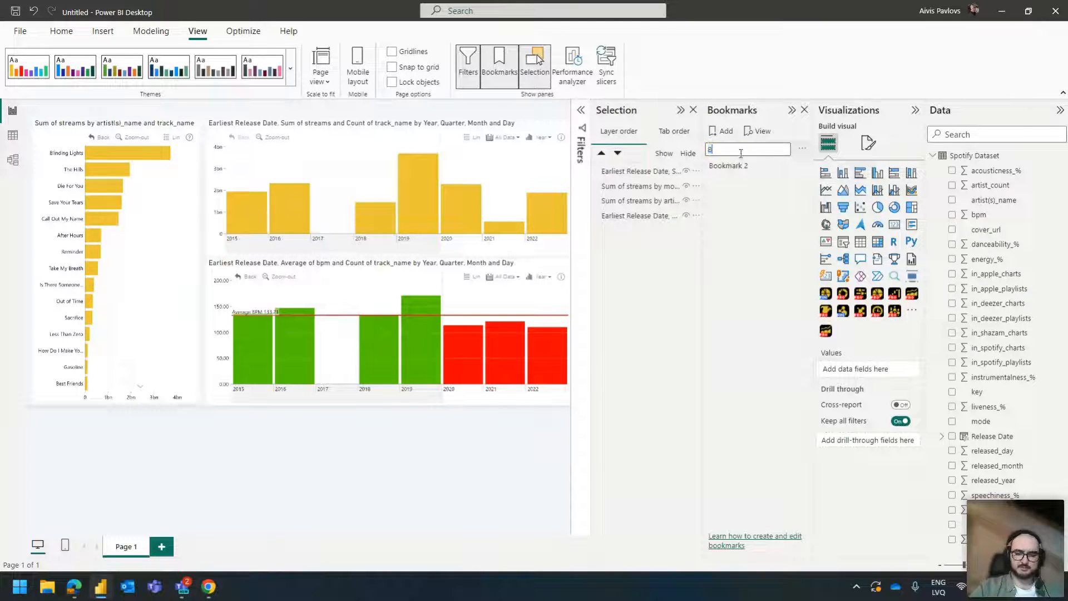
pyautogui.press('Return')
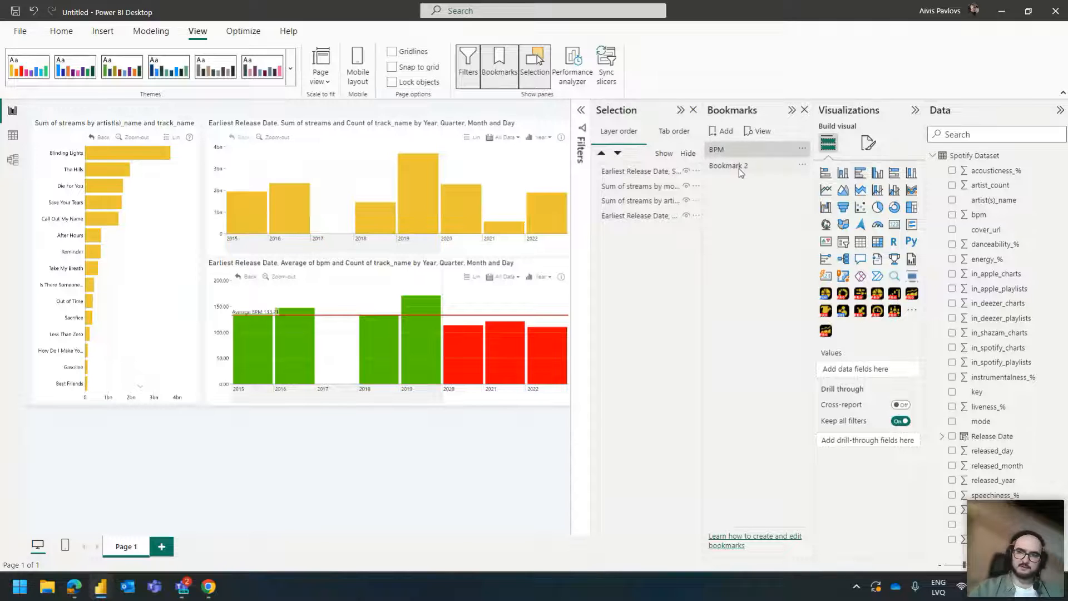
pyautogui.doubleClick(740, 165)
pyautogui.write('S Streams')
pyautogui.press('Return')
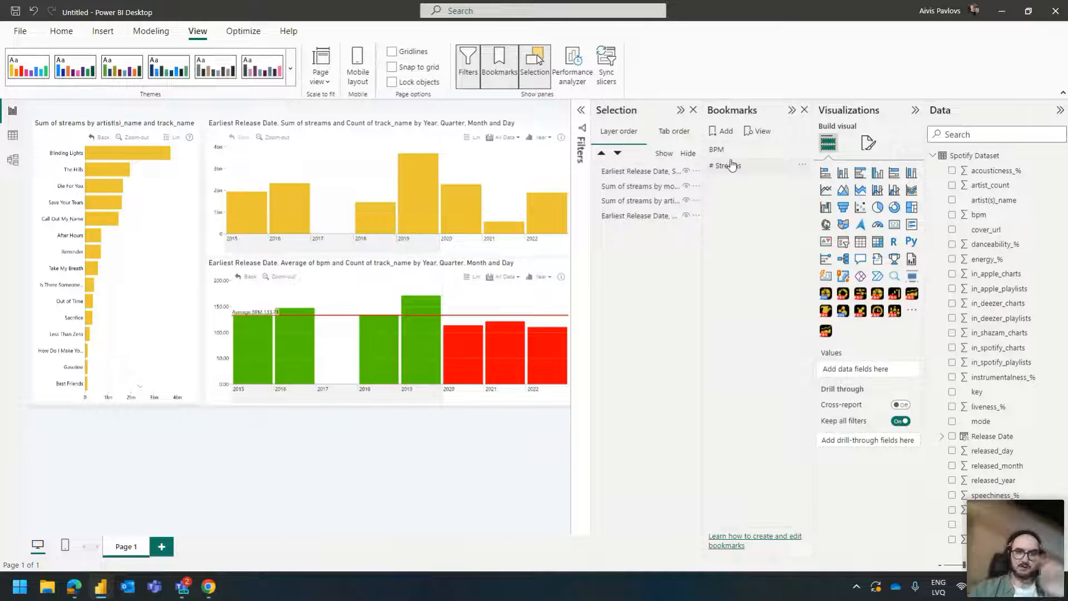
# - Set the # Streams bookmark to apply to selected visuals only
pyautogui.rightClick(732, 165)
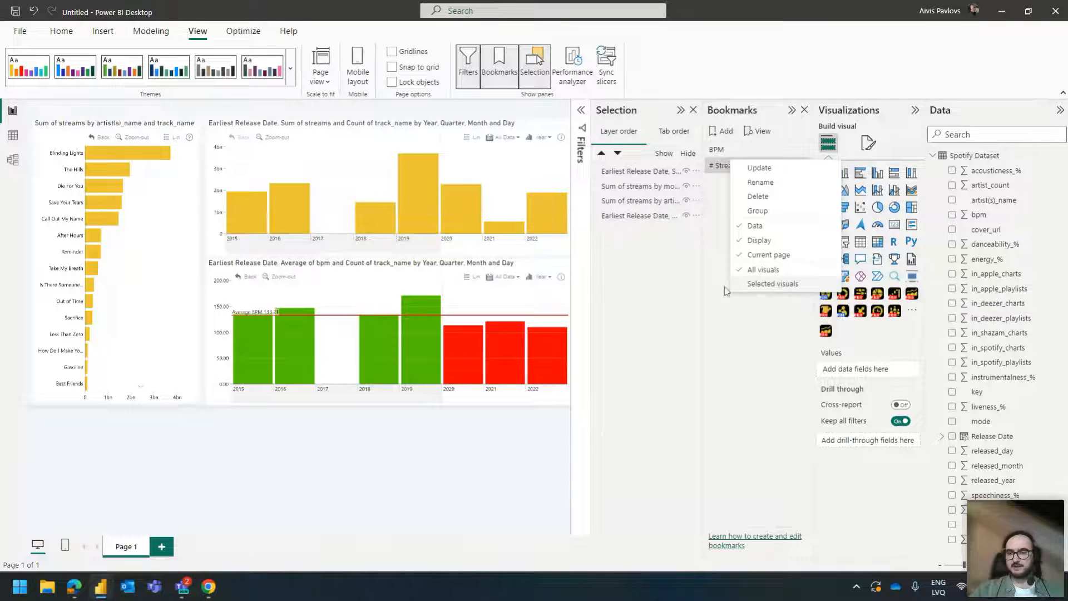
pyautogui.click(754, 287)
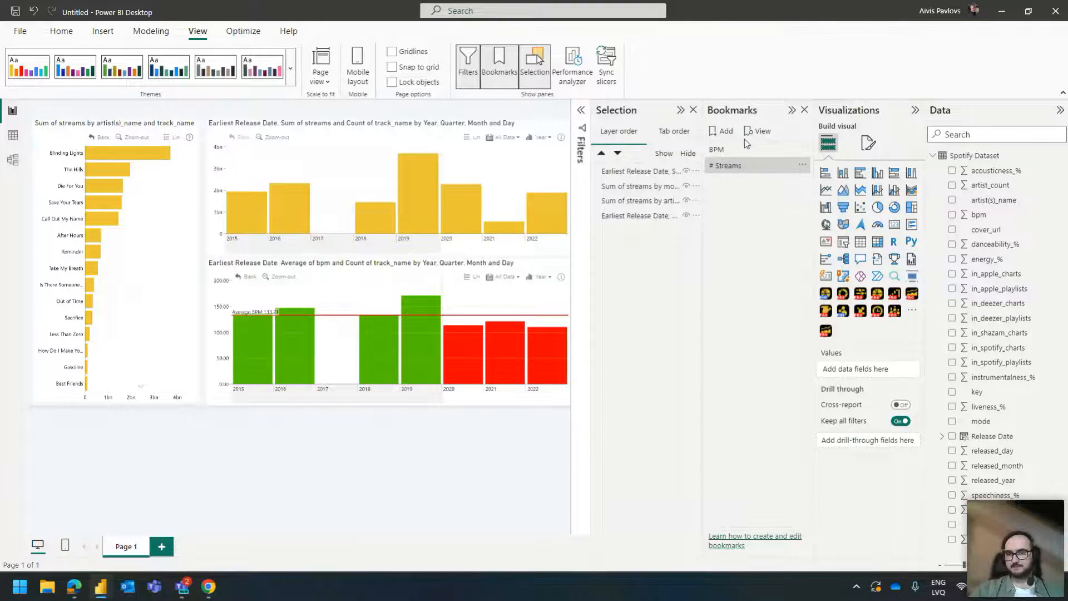
# - Exclude the data state from the # Streams bookmark
pyautogui.rightClick(744, 166)
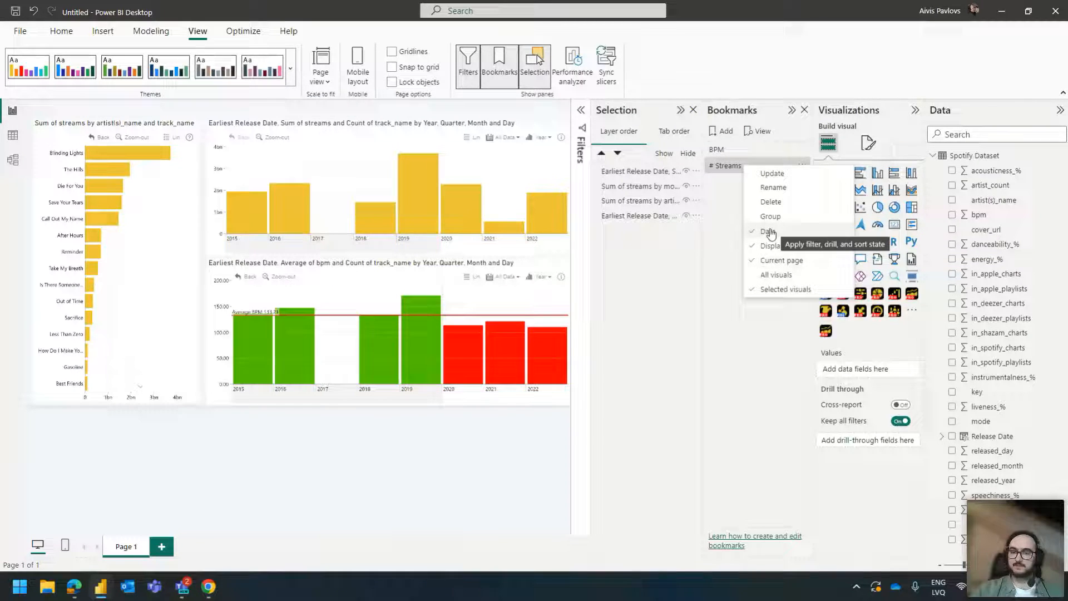
pyautogui.click(770, 232)
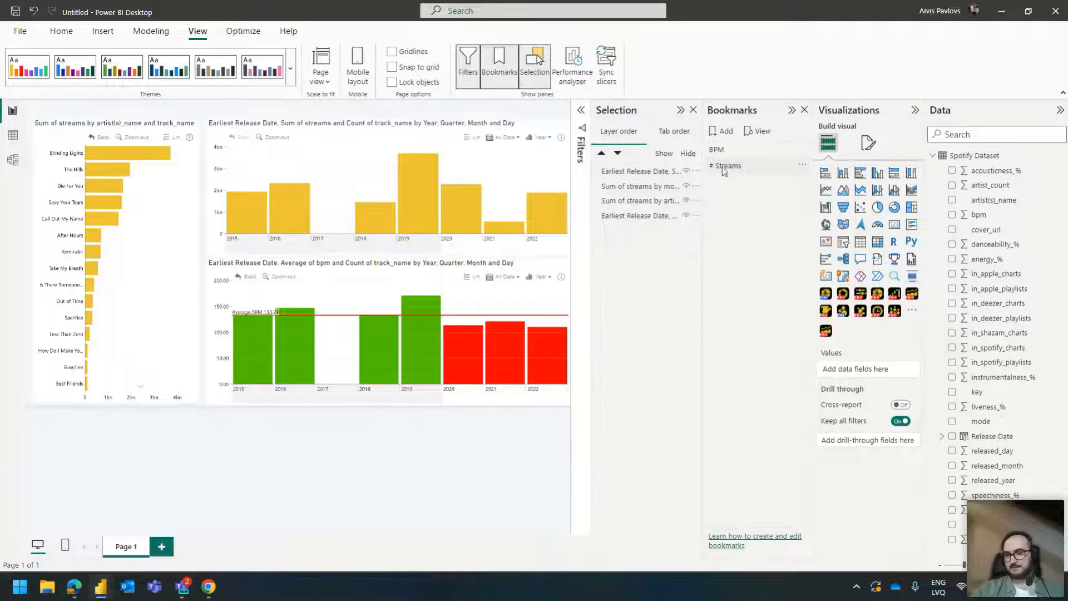
pyautogui.rightClick(721, 165)
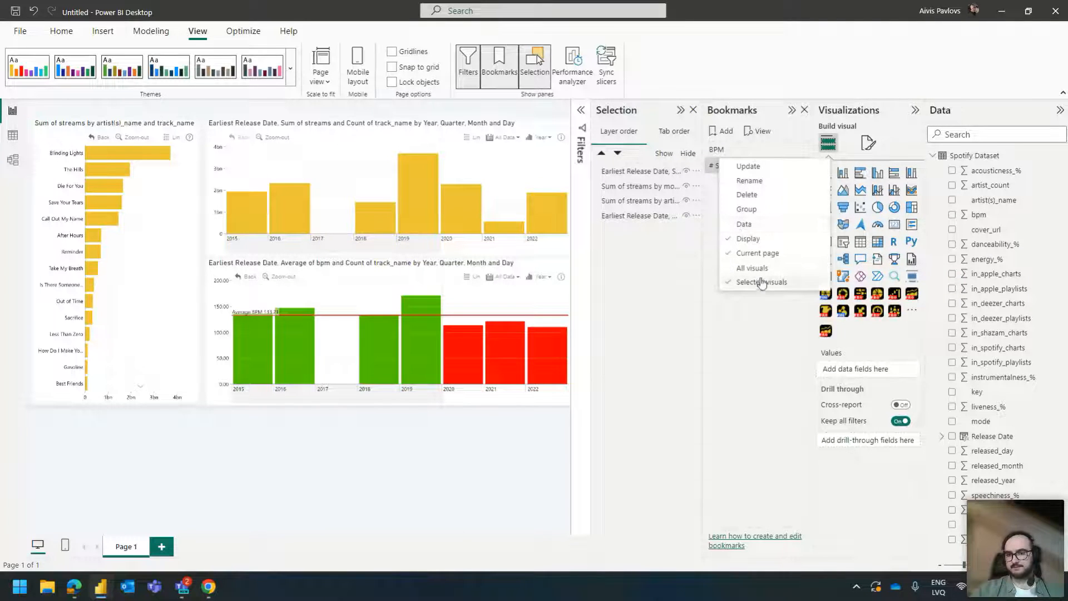
# - Exclude the data state from the BPM bookmark and apply it to selected visuals only
pyautogui.rightClick(729, 152)
pyautogui.click(775, 216)
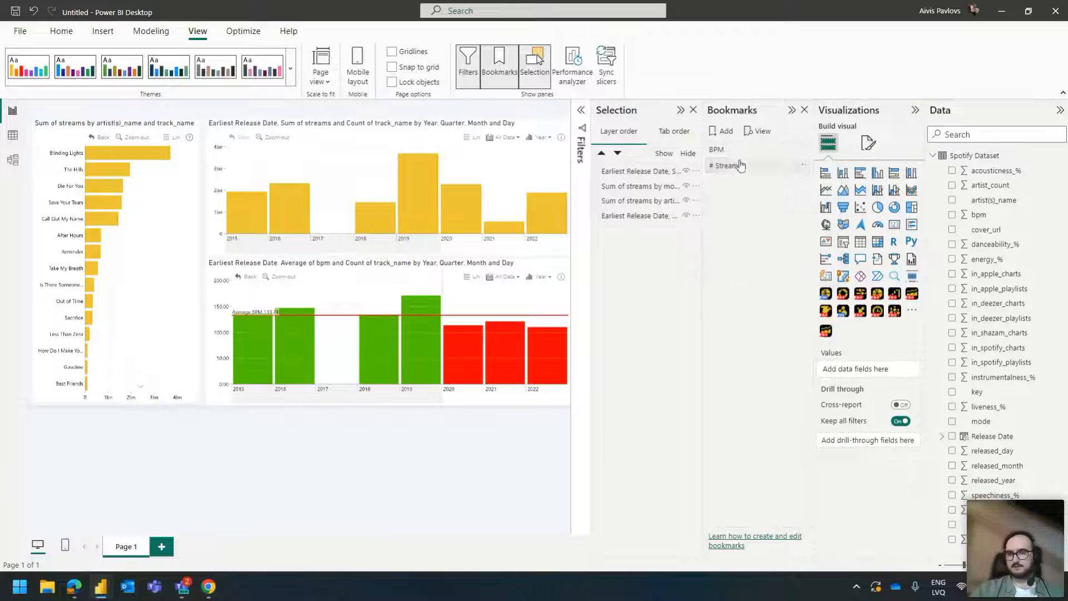
pyautogui.rightClick(740, 152)
pyautogui.click(781, 275)
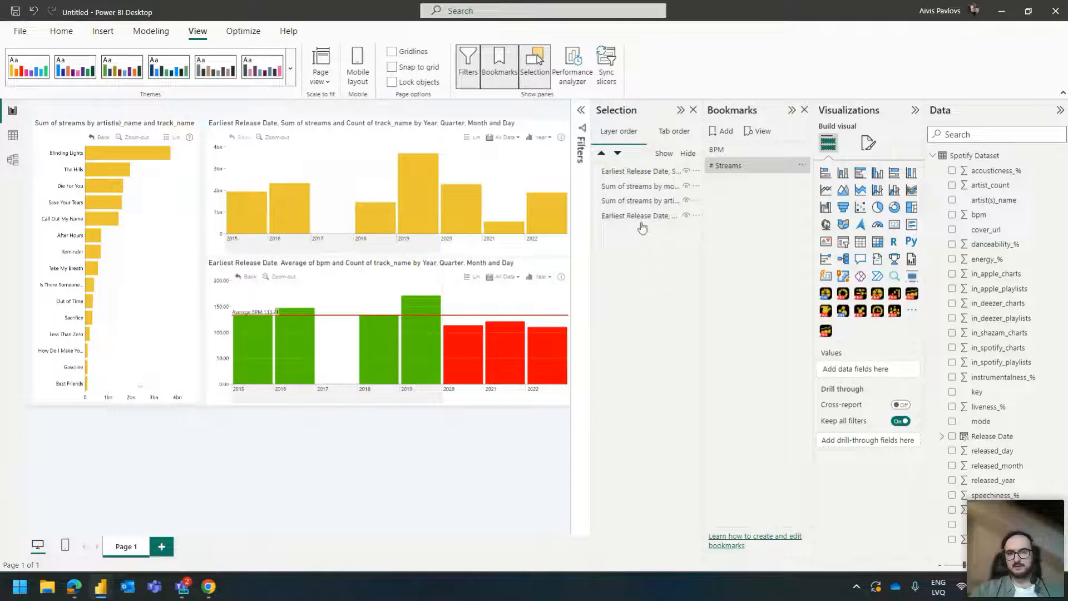
# - Rename the streams time chart in the layer order as "# of streams by Release Date"
pyautogui.click(633, 217)
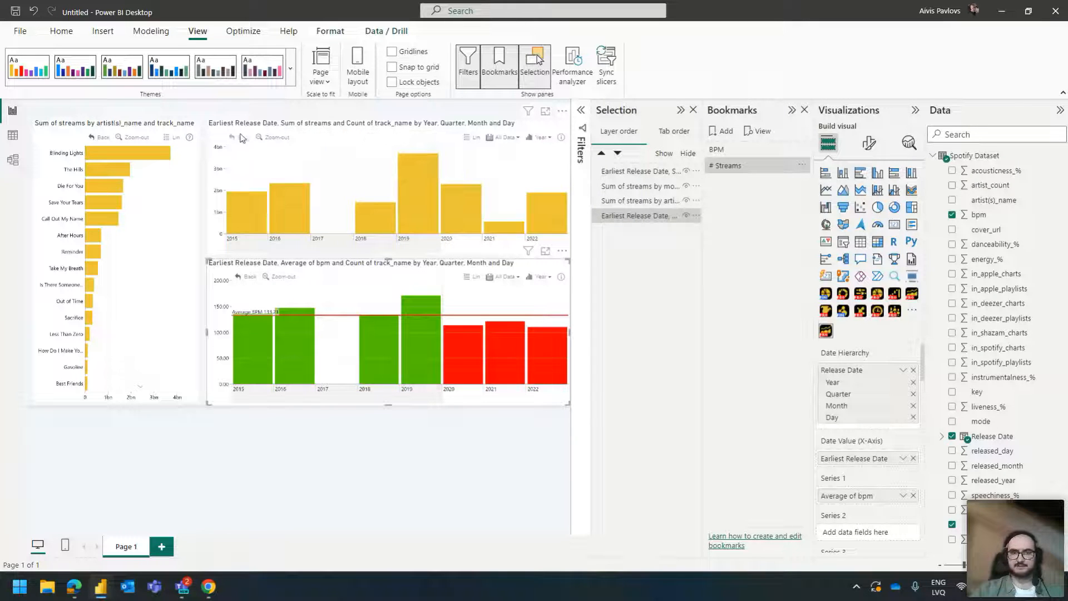
pyautogui.click(623, 176)
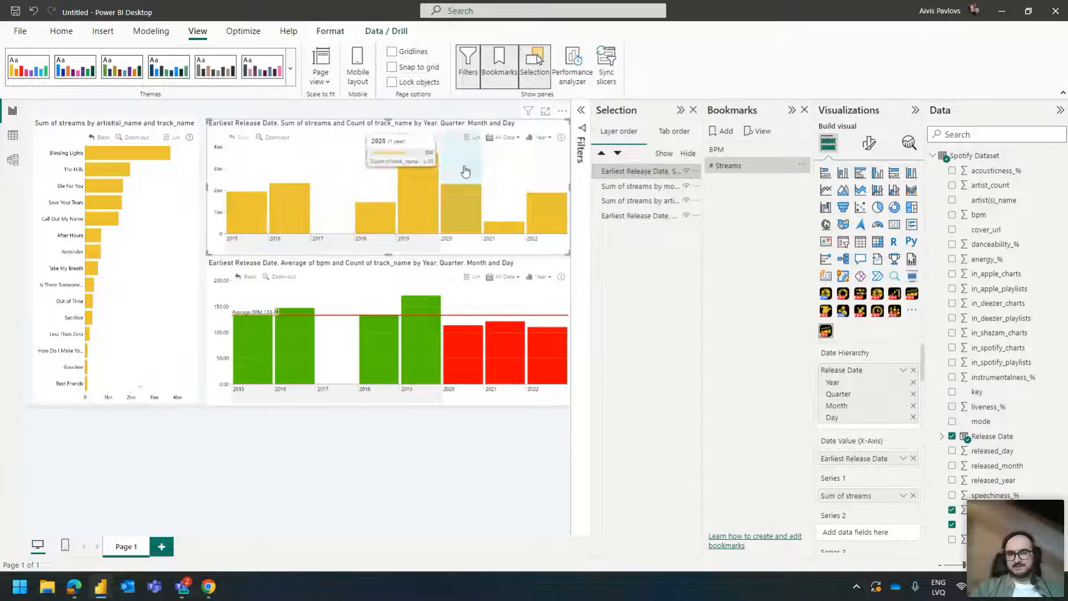
pyautogui.doubleClick(635, 172)
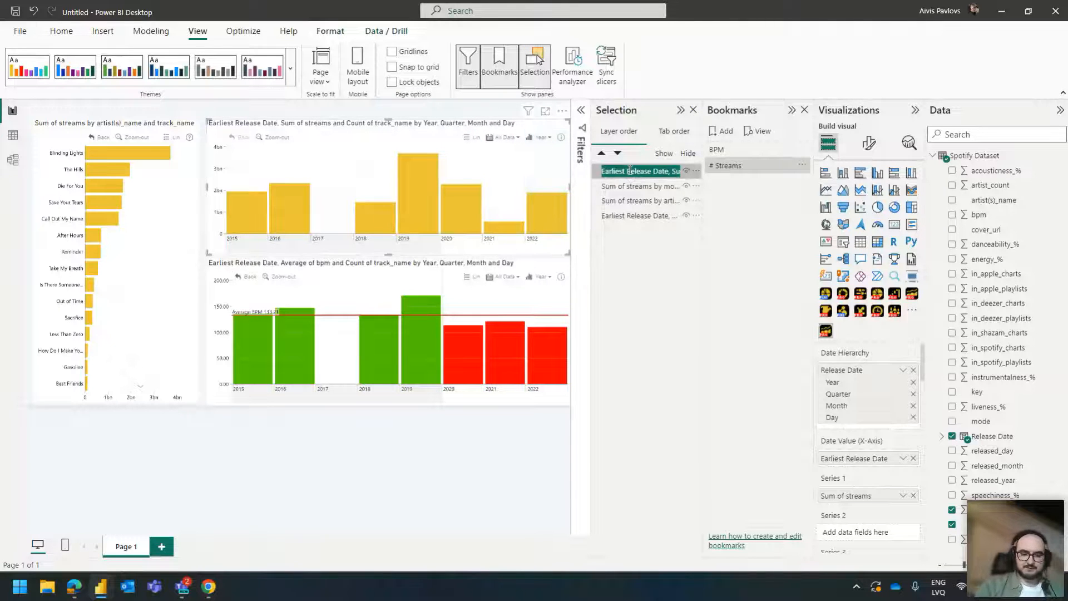
pyautogui.write('# of str')
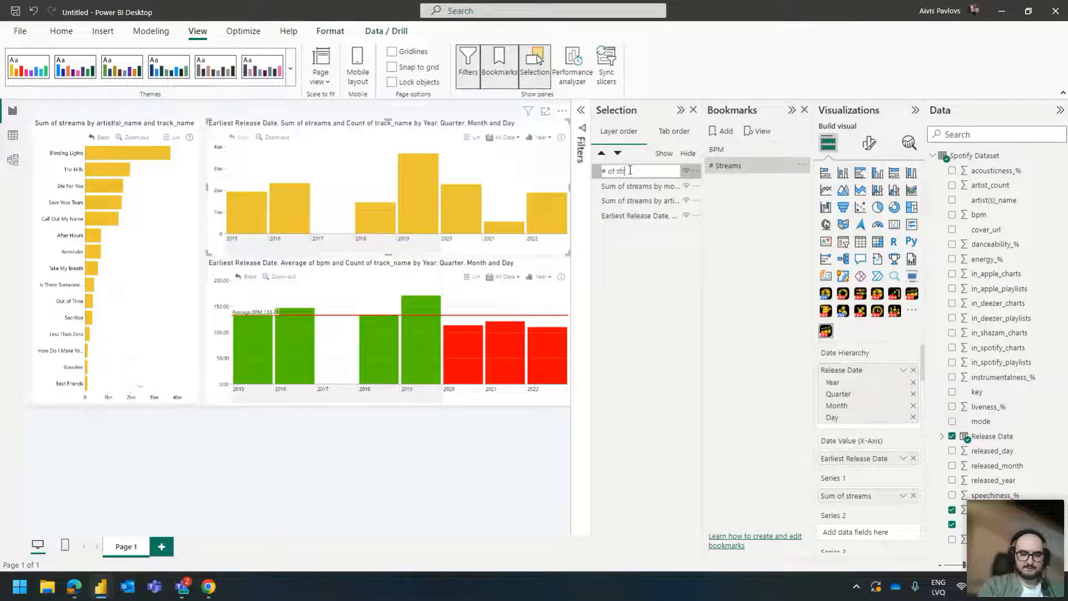
pyautogui.write('eams by Release Date')
pyautogui.press('Return')
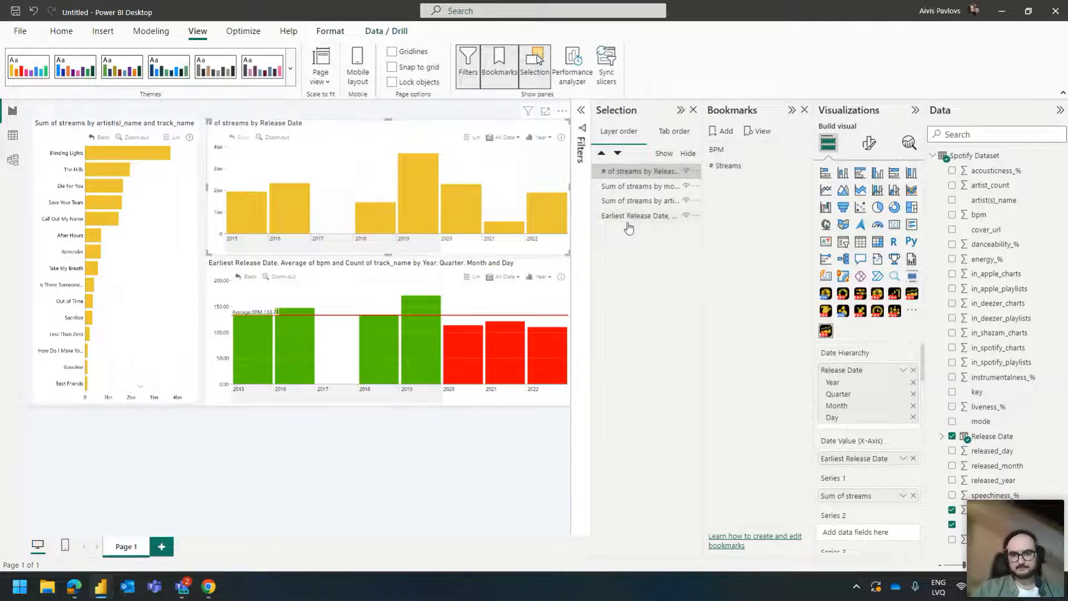
# - Rename the BPM time chart in the layer order as "Average BPM by Release Date"
pyautogui.doubleClick(627, 217)
pyautogui.write('Ave')
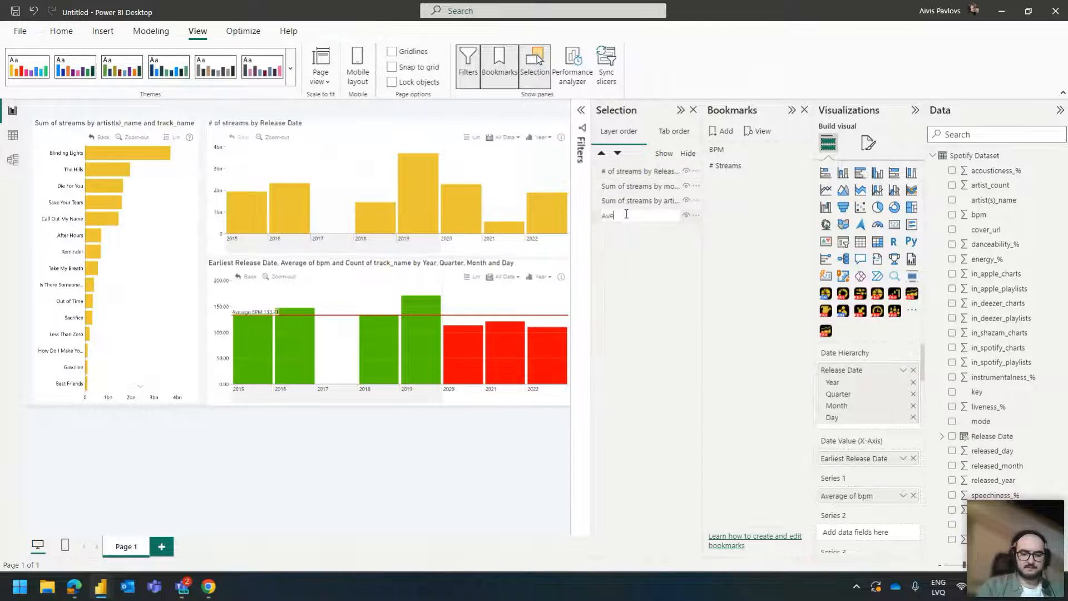
pyautogui.write('rage BPM by Release Date')
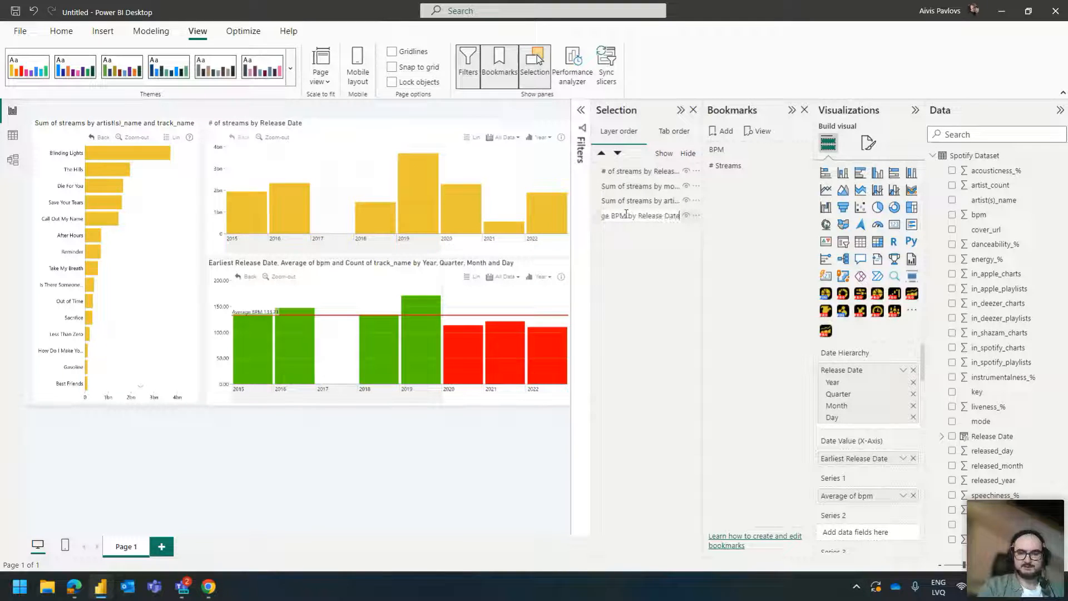
pyautogui.press('Return')
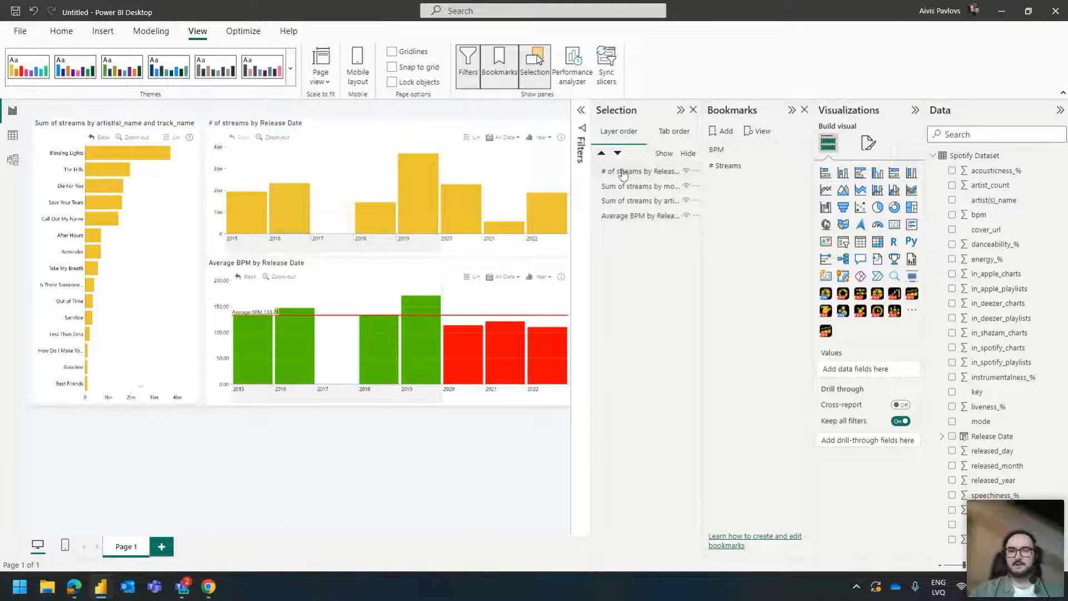
# - Hide the streams time chart and update the BPM bookmark with both time charts selected
pyautogui.click(686, 171)
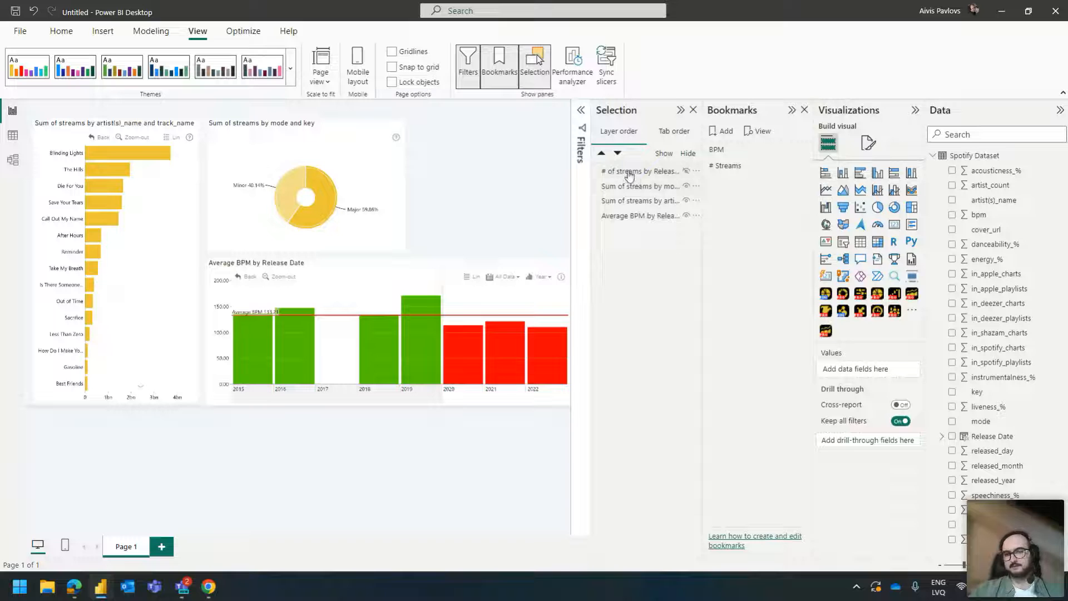
pyautogui.click(626, 171)
pyautogui.keyDown('ctrl'); pyautogui.click(655, 216); pyautogui.keyUp('ctrl')
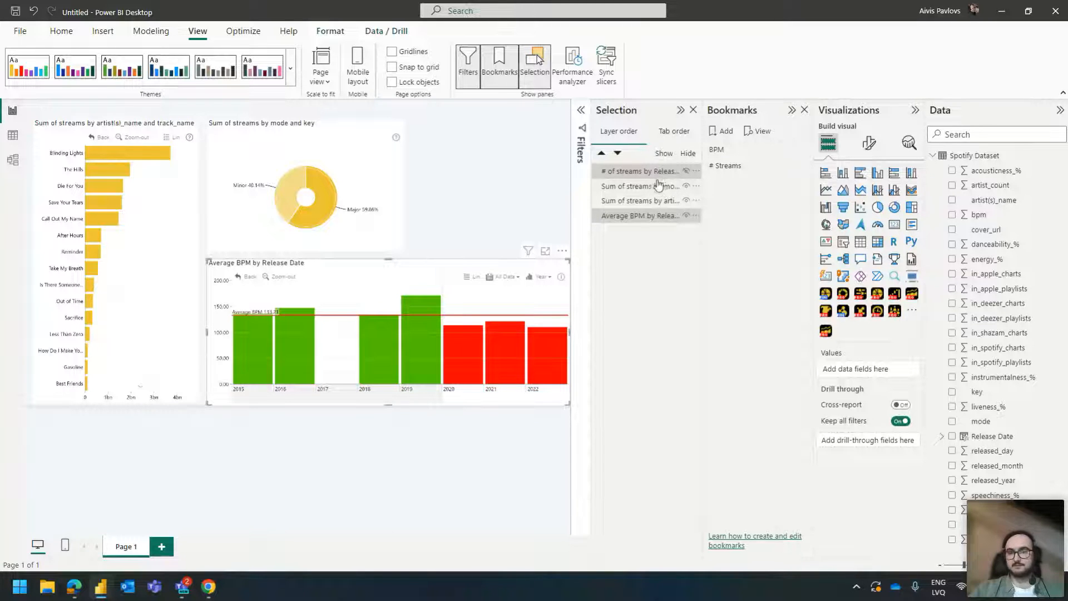
pyautogui.rightClick(735, 150)
pyautogui.click(766, 158)
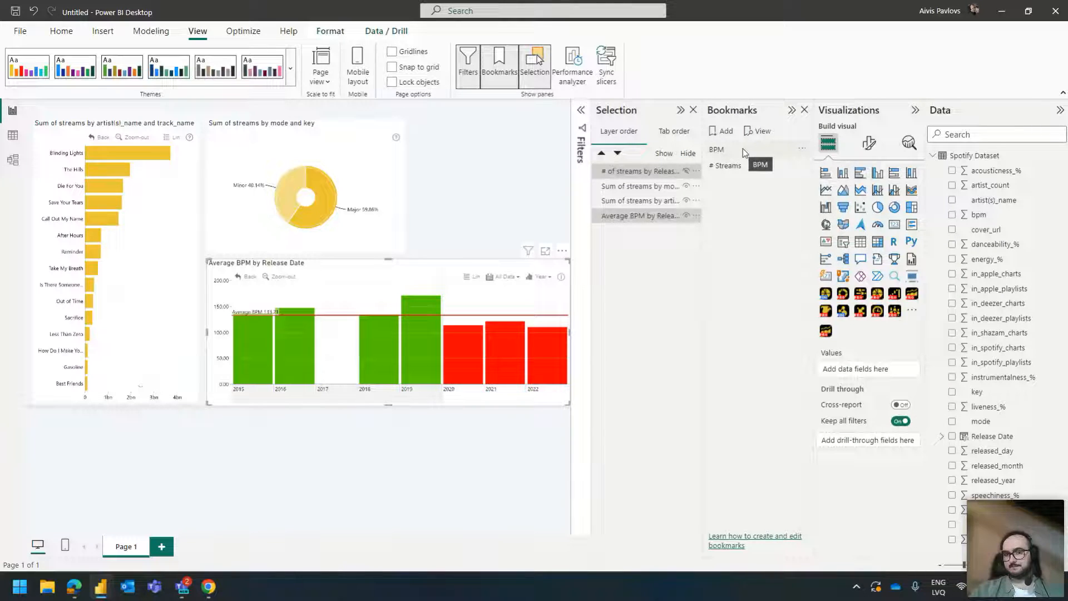
# - Show the streams time chart, hide the average BPM chart, and update the # Streams bookmark with both charts selected
pyautogui.click(687, 171)
pyautogui.click(687, 215)
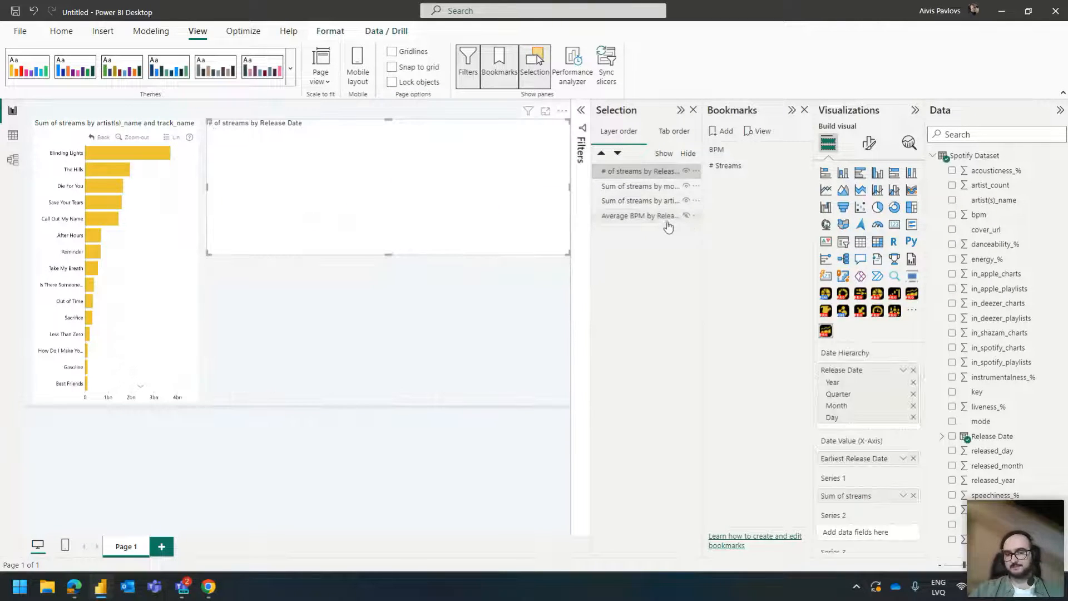
pyautogui.click(648, 172)
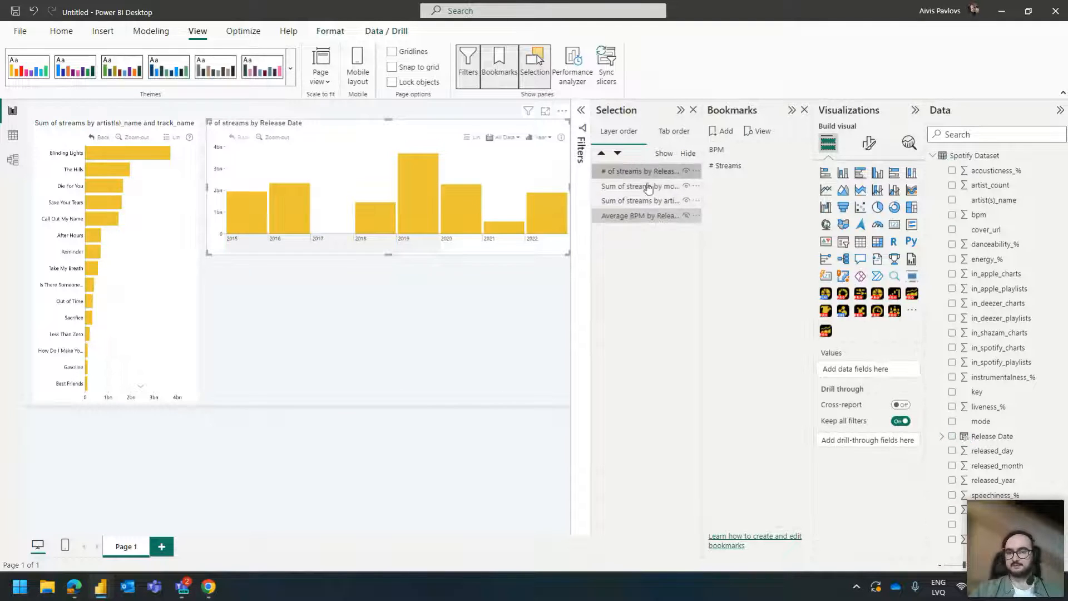
pyautogui.rightClick(746, 169)
pyautogui.click(772, 175)
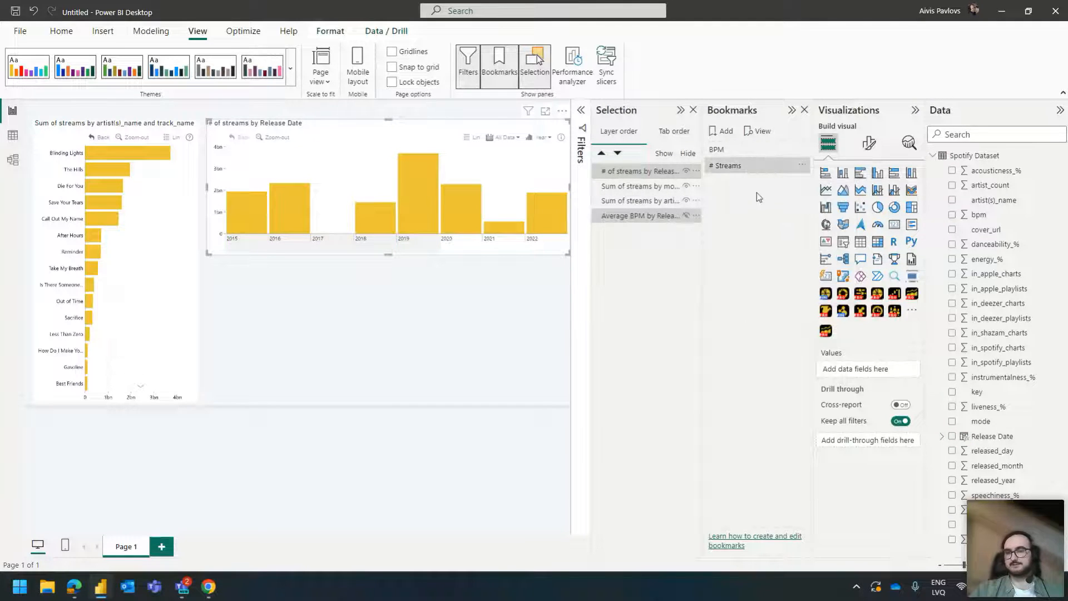
# - Test the BPM and # Streams bookmarks by switching between them, ending on BPM
pyautogui.click(735, 148)
pyautogui.click(735, 170)
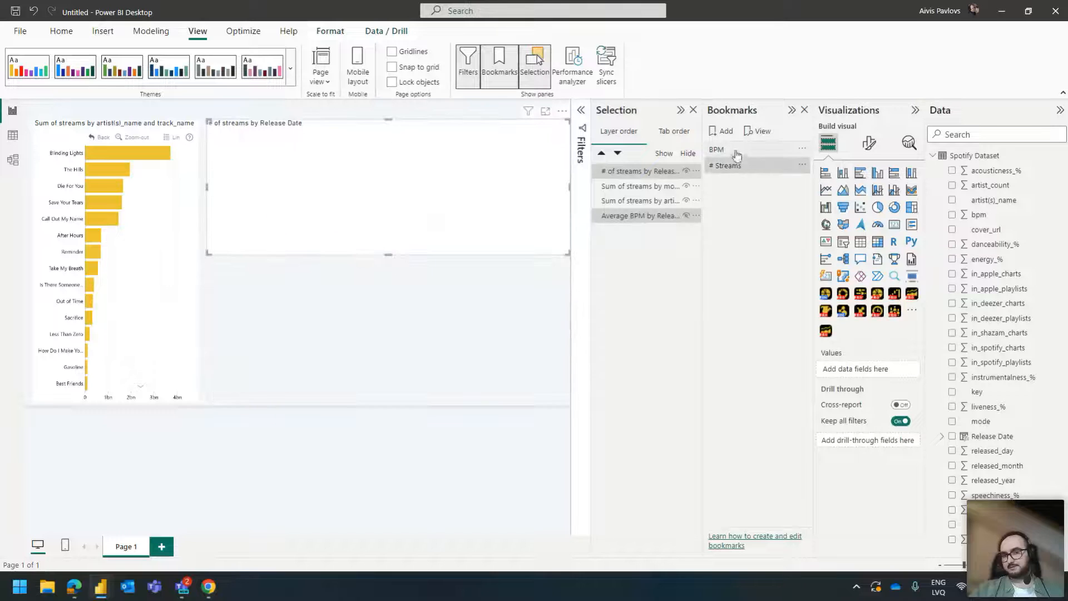
pyautogui.click(736, 151)
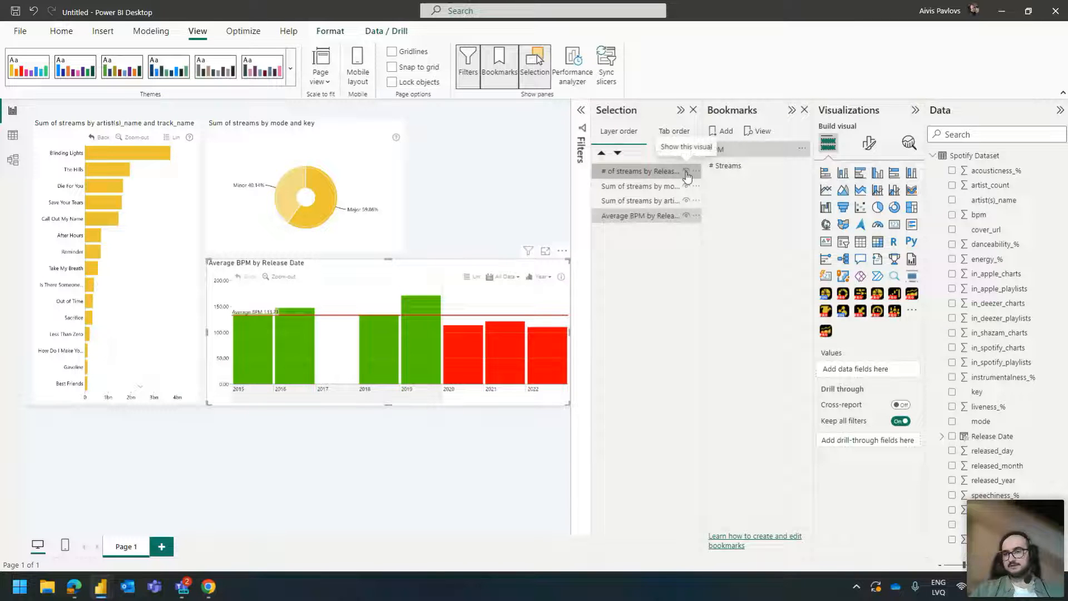
# - Show the streams time chart and place it directly over the average BPM chart below the donut chart
pyautogui.click(687, 172)
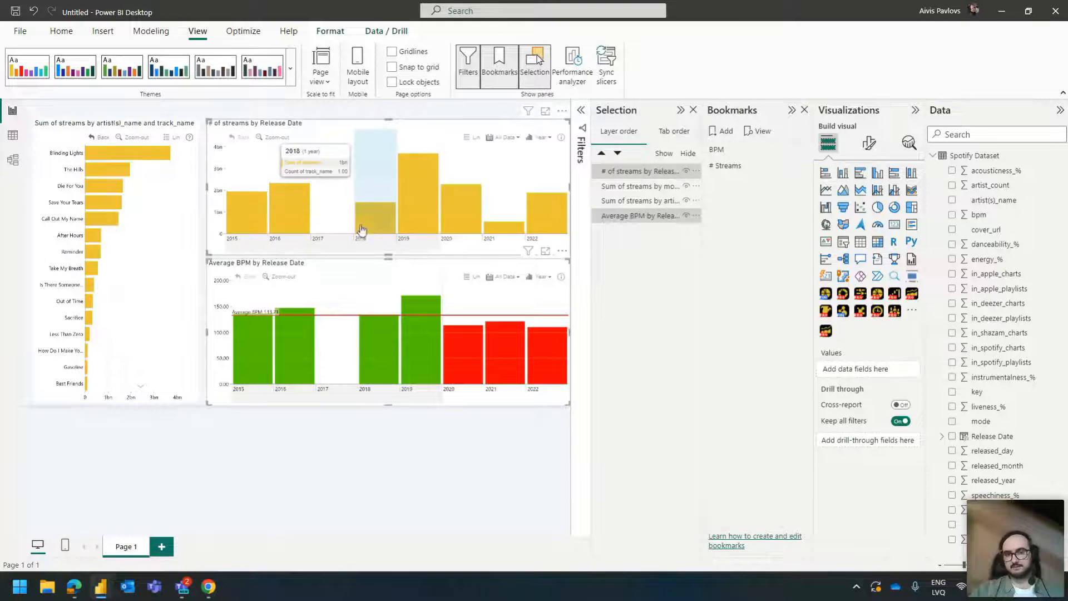
pyautogui.moveTo(315, 260); pyautogui.dragTo(329, 167)
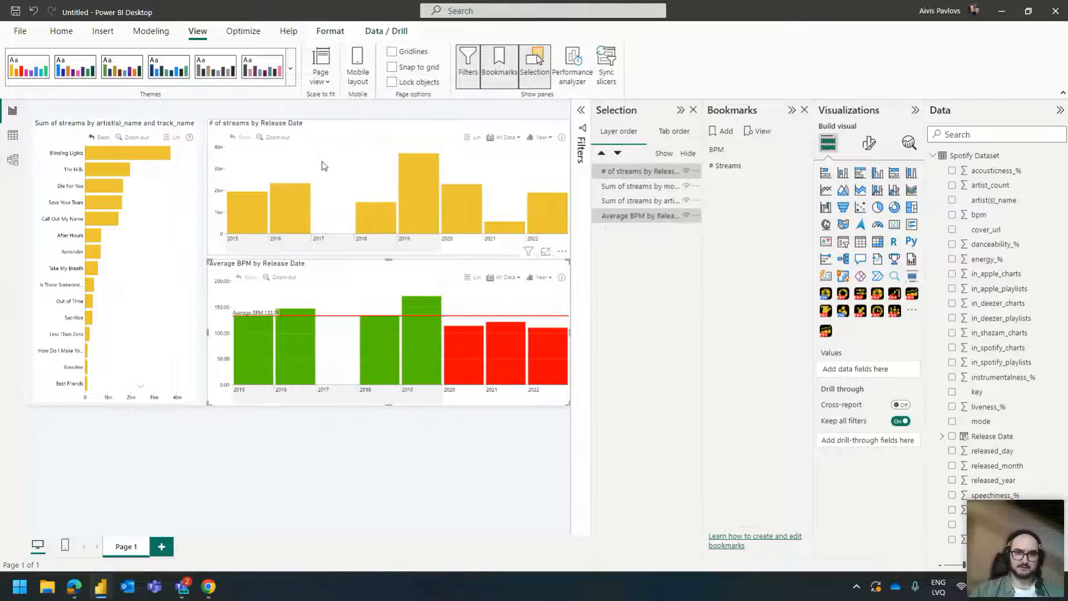
pyautogui.moveTo(310, 165); pyautogui.dragTo(287, 279)
pyautogui.click(286, 128)
pyautogui.moveTo(384, 271); pyautogui.dragTo(384, 261)
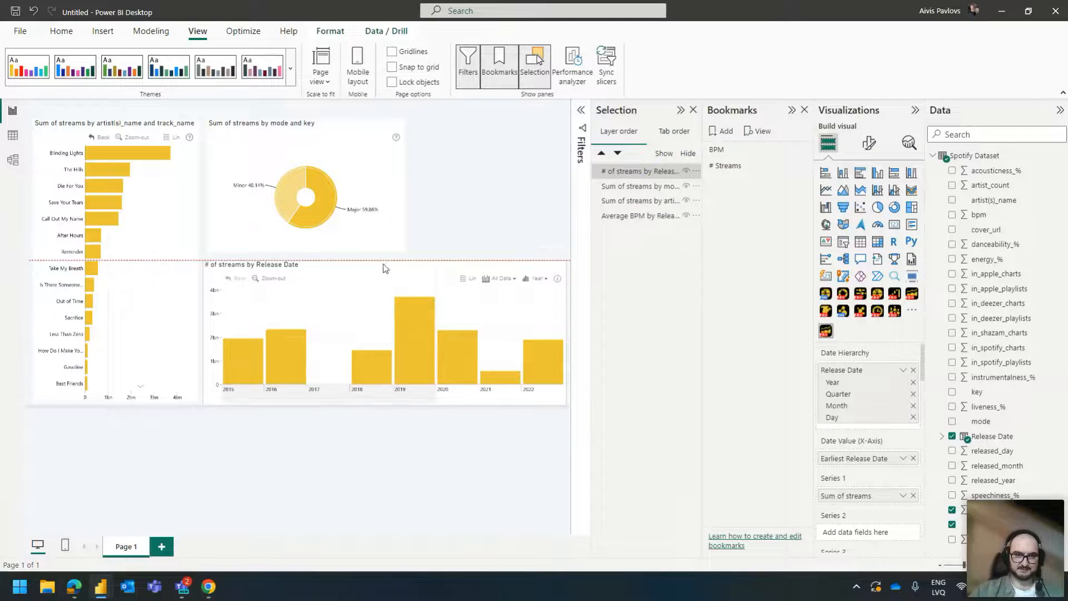
pyautogui.click(479, 221)
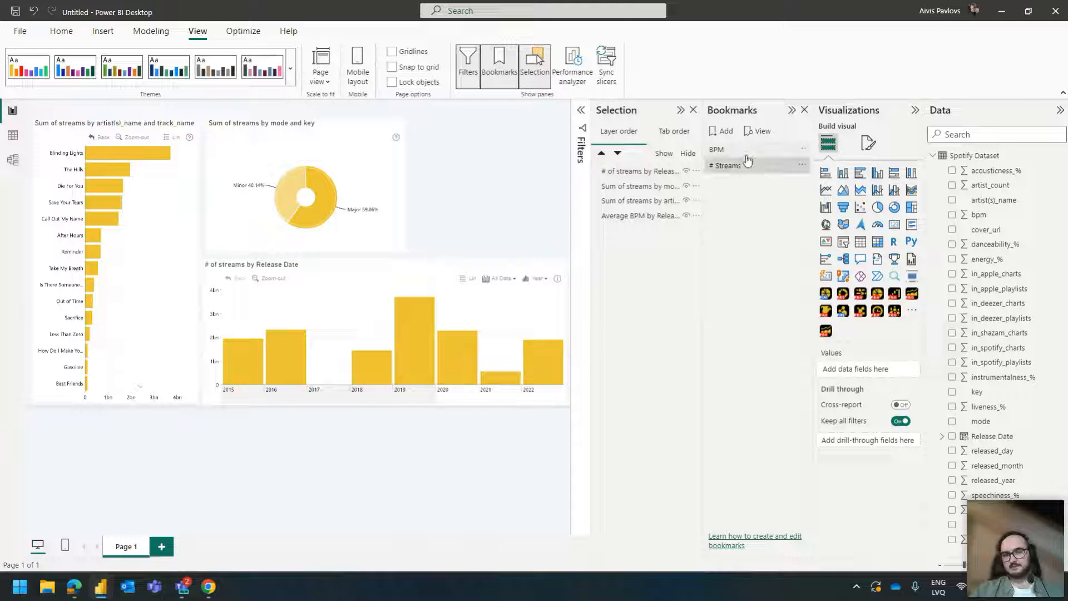
# - Switch repeatedly between the BPM and # Streams bookmarks to check how the overlapping charts swap, ending on BPM
pyautogui.click(723, 149)
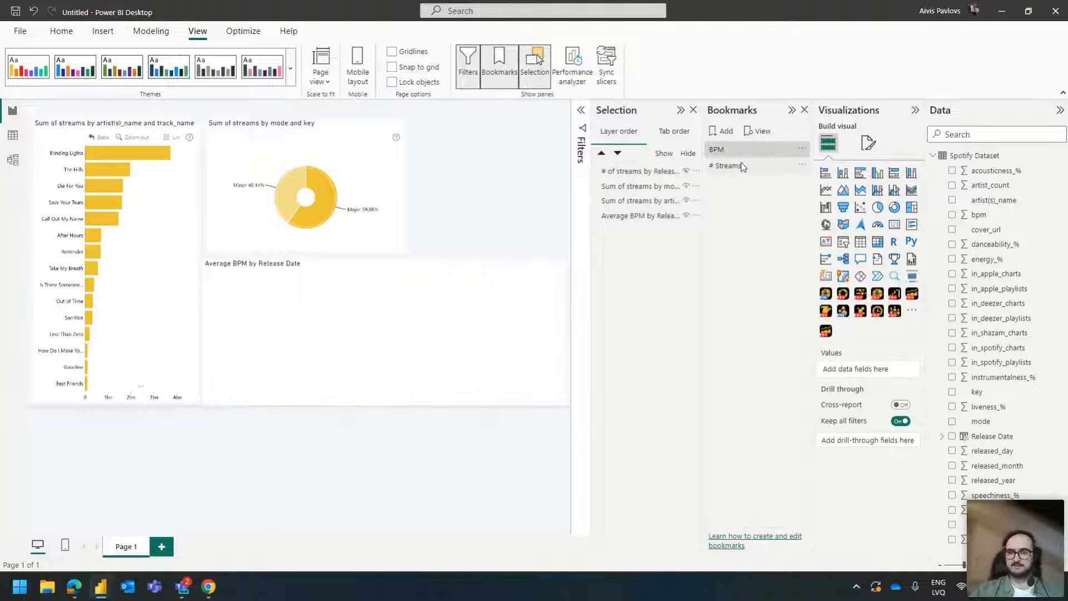
pyautogui.click(741, 164)
pyautogui.click(739, 151)
pyautogui.click(739, 162)
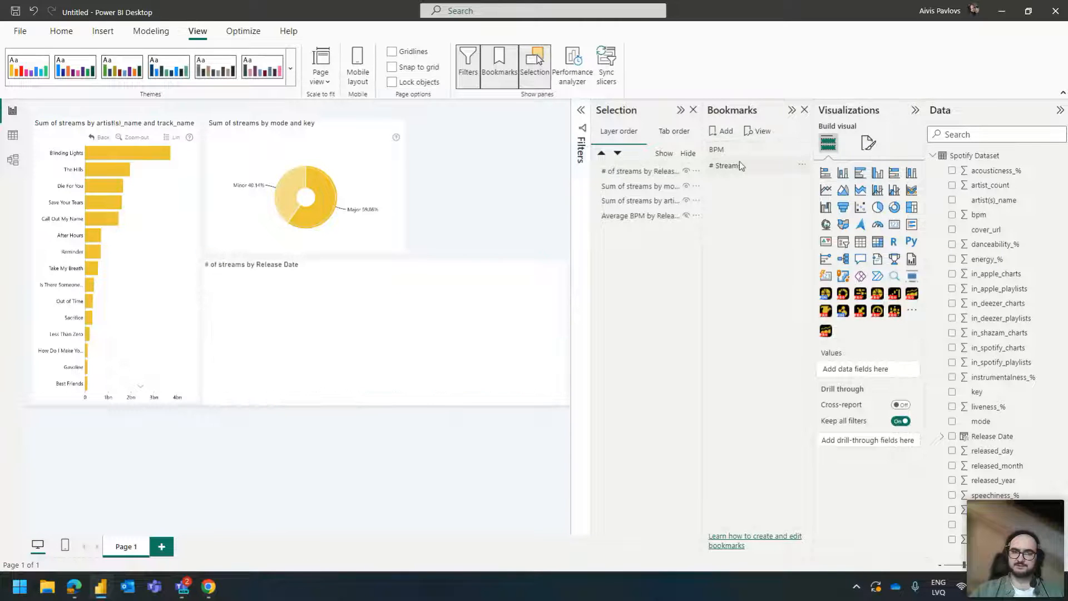
pyautogui.click(740, 151)
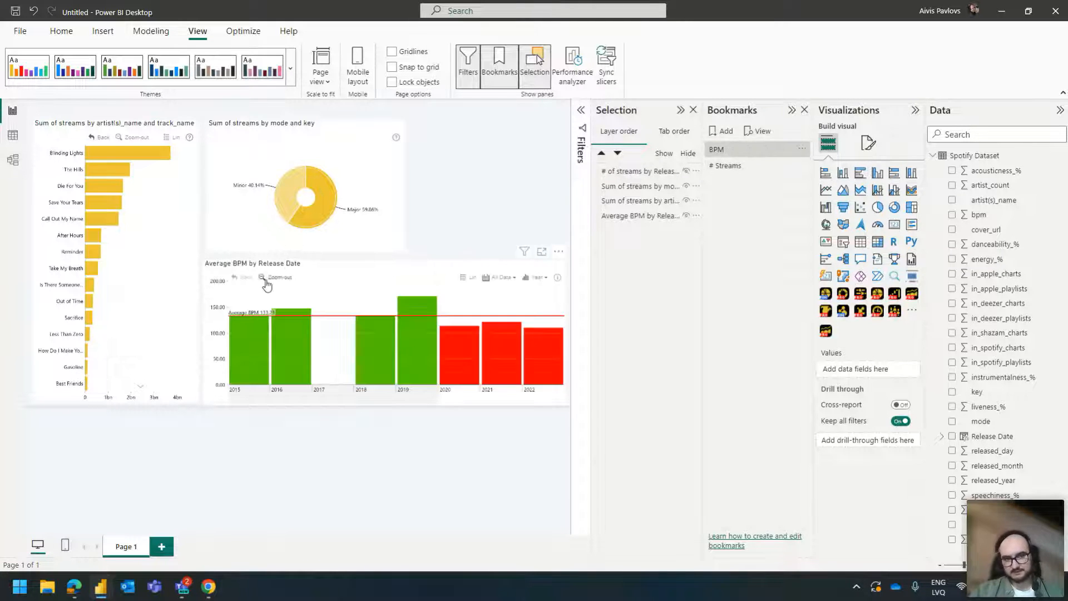
pyautogui.click(776, 162)
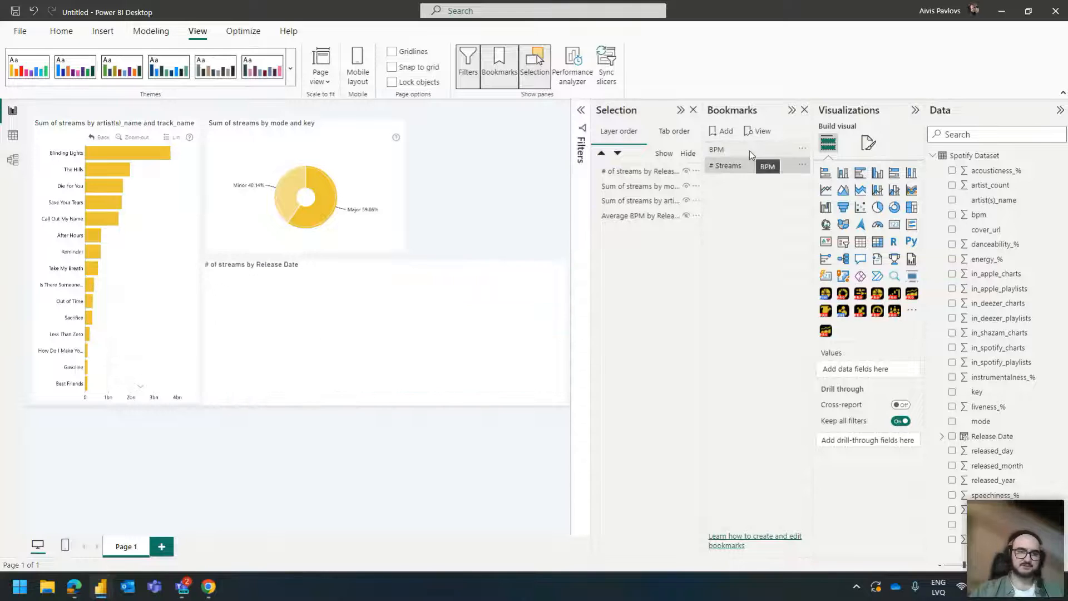
pyautogui.click(750, 151)
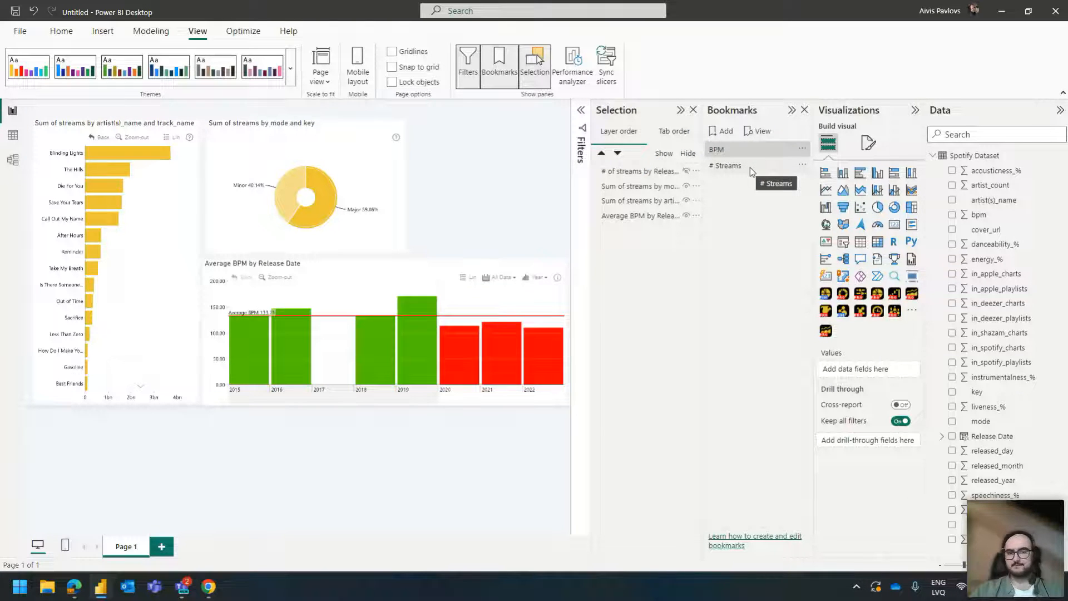
pyautogui.click(750, 167)
pyautogui.click(749, 151)
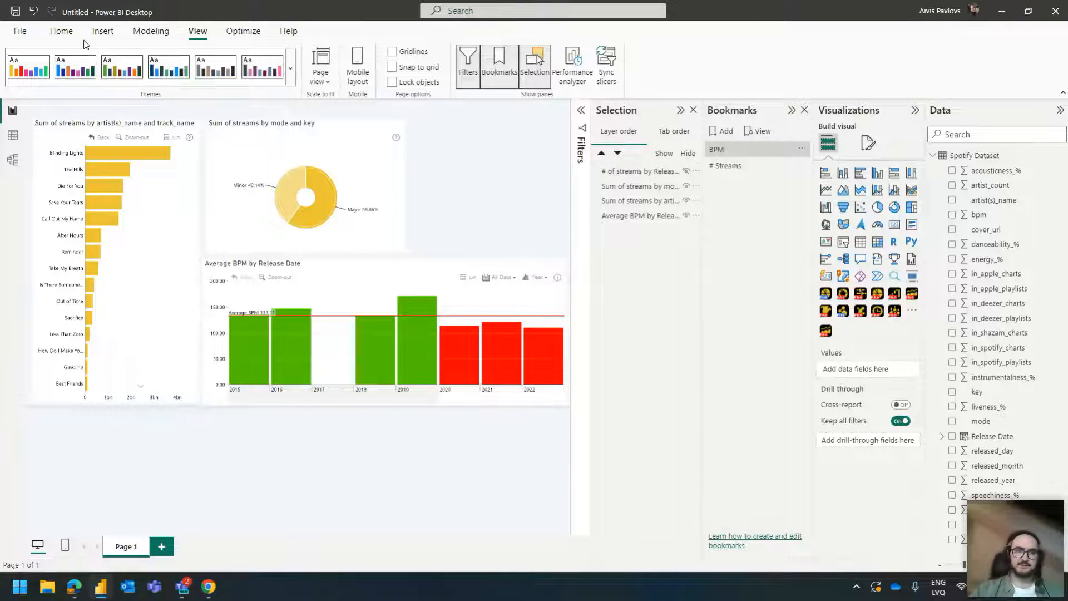
# - Insert a bookmark navigator and place it just above the average BPM chart, toward the page's right edge
pyautogui.click(100, 32)
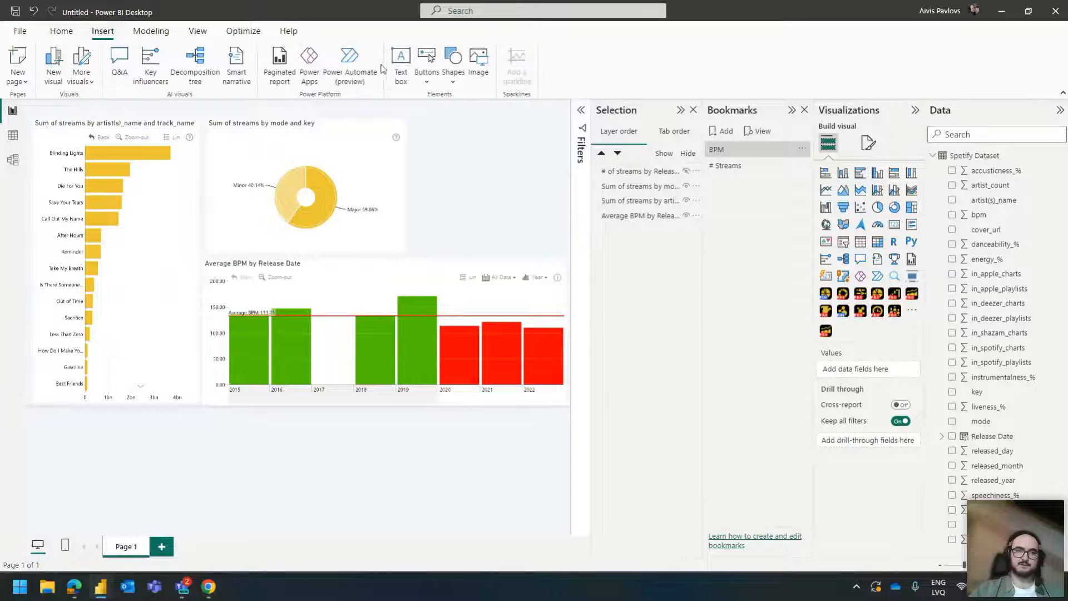
pyautogui.click(427, 87)
pyautogui.moveTo(492, 327)
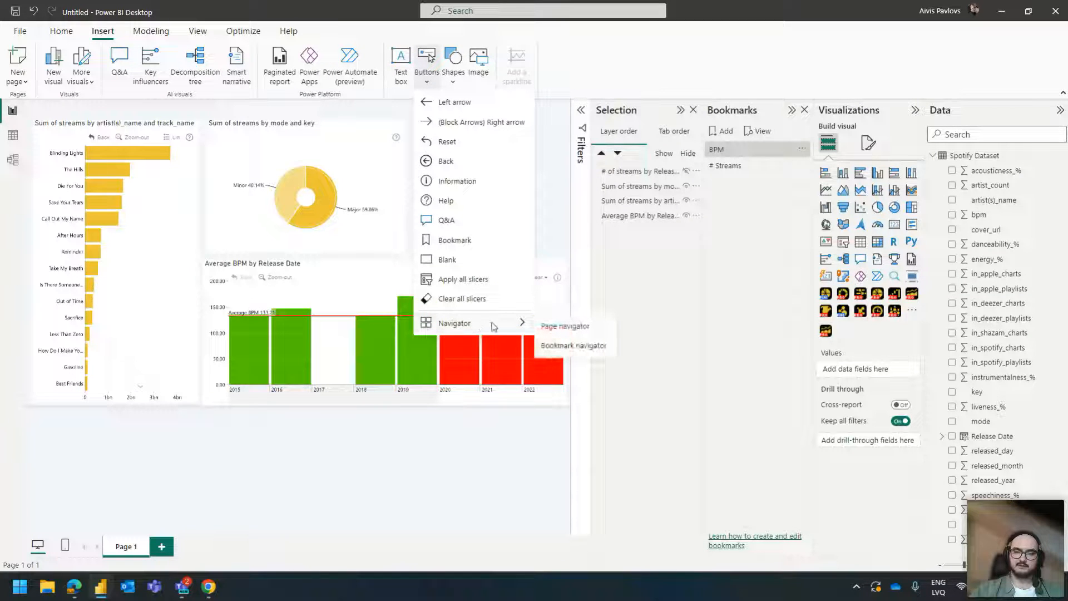
pyautogui.click(590, 349)
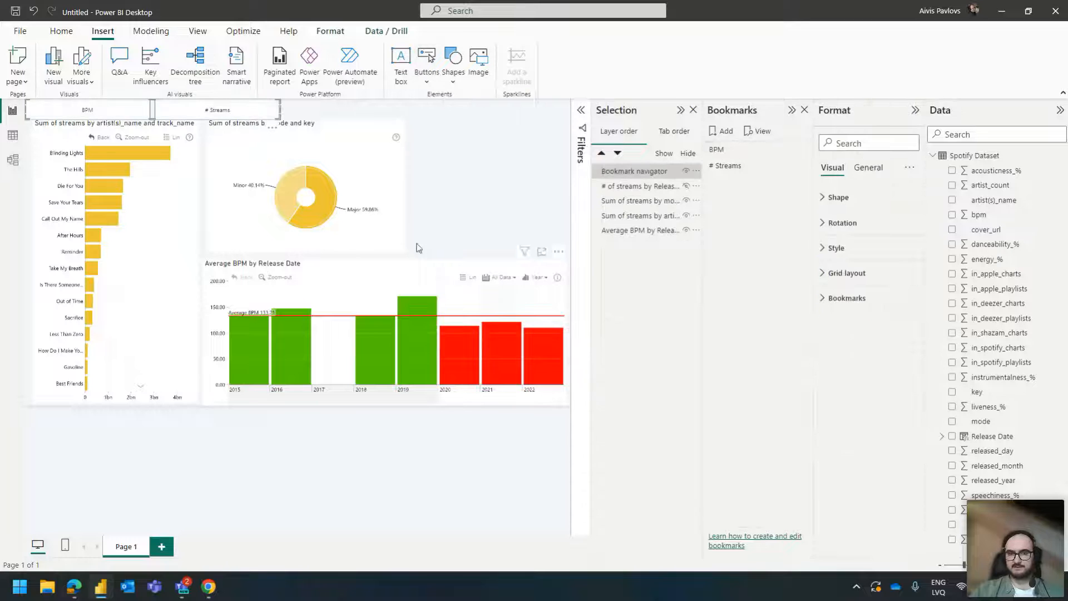
pyautogui.moveTo(414, 160); pyautogui.dragTo(536, 263)
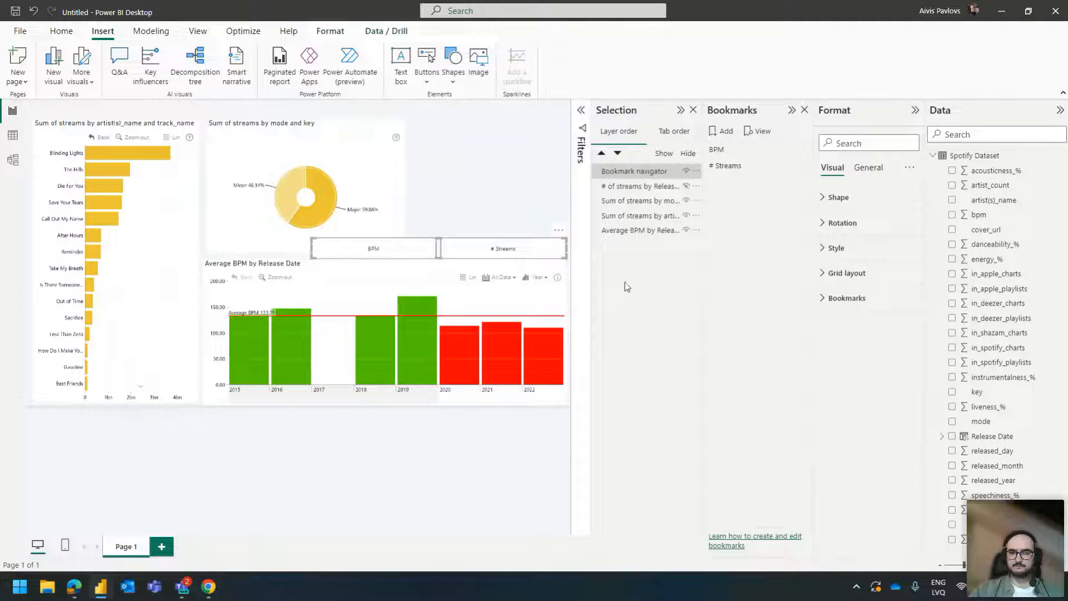
# - Style the bookmark navigator's Selected state with a black font color and a white fill
pyautogui.click(853, 248)
pyautogui.click(885, 308)
pyautogui.click(862, 362)
pyautogui.scroll(-1, 863, 319)
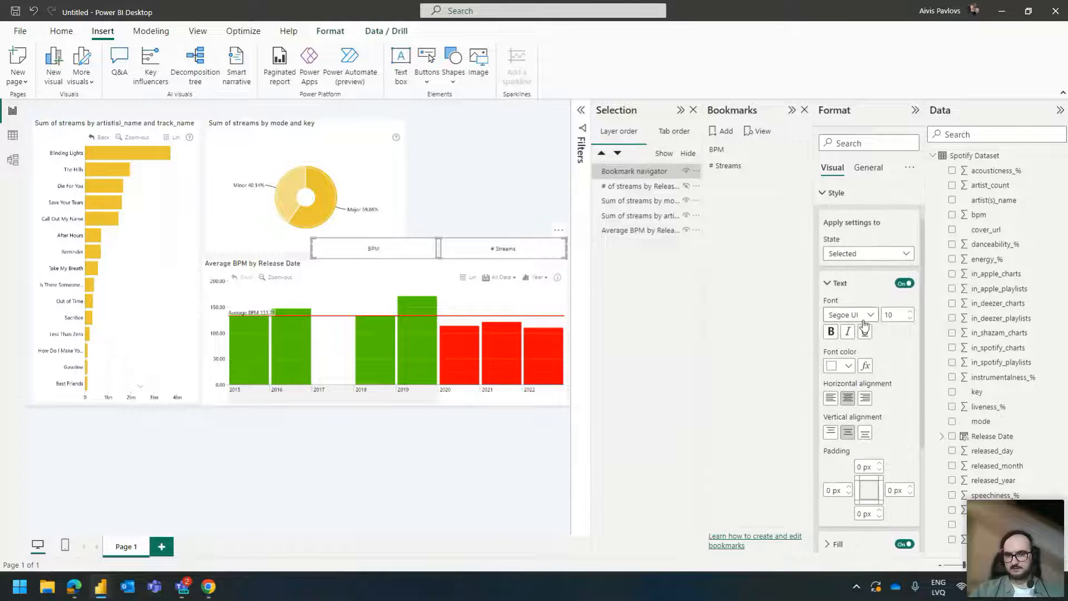
pyautogui.scroll(-1, 864, 325)
pyautogui.click(847, 311)
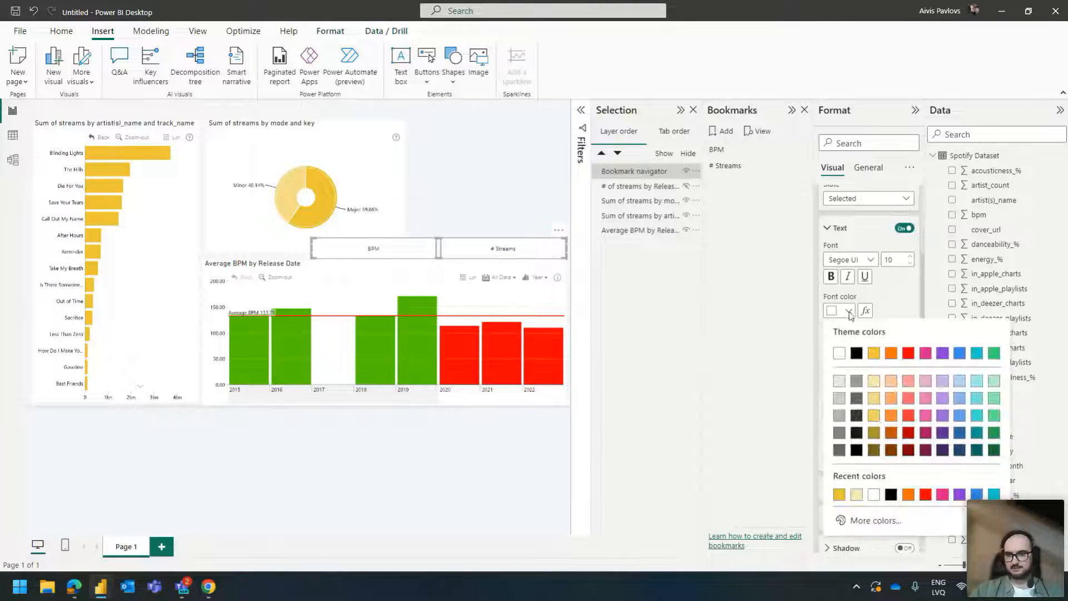
pyautogui.click(857, 351)
pyautogui.scroll(-2, 860, 409)
pyautogui.click(861, 409)
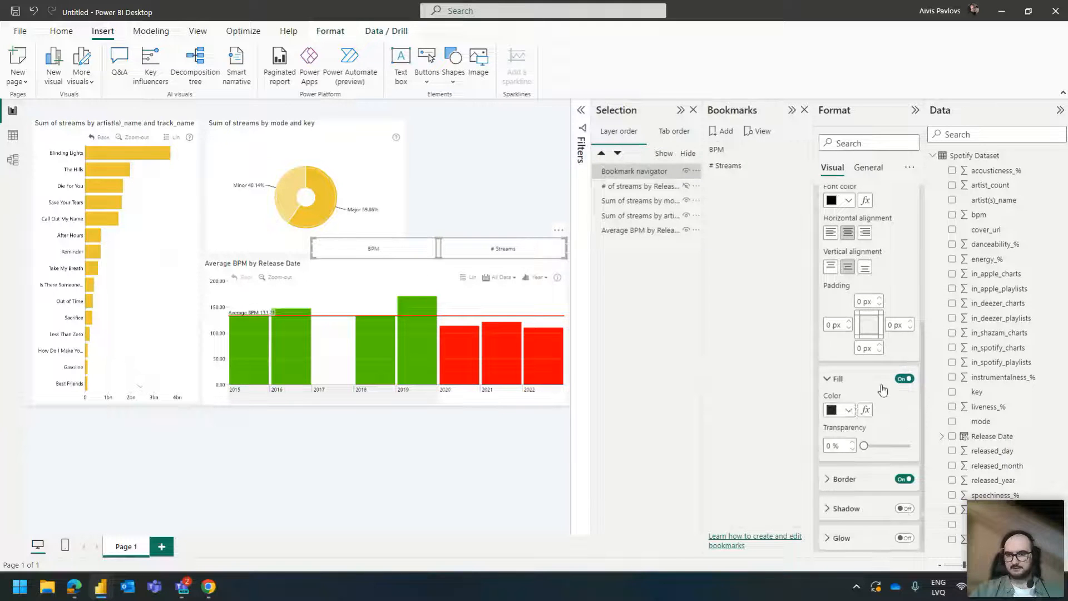
pyautogui.click(849, 410)
pyautogui.click(840, 216)
# - Style the bookmark navigator's Default state with a white font color and a black fill
pyautogui.scroll(5, 843, 261)
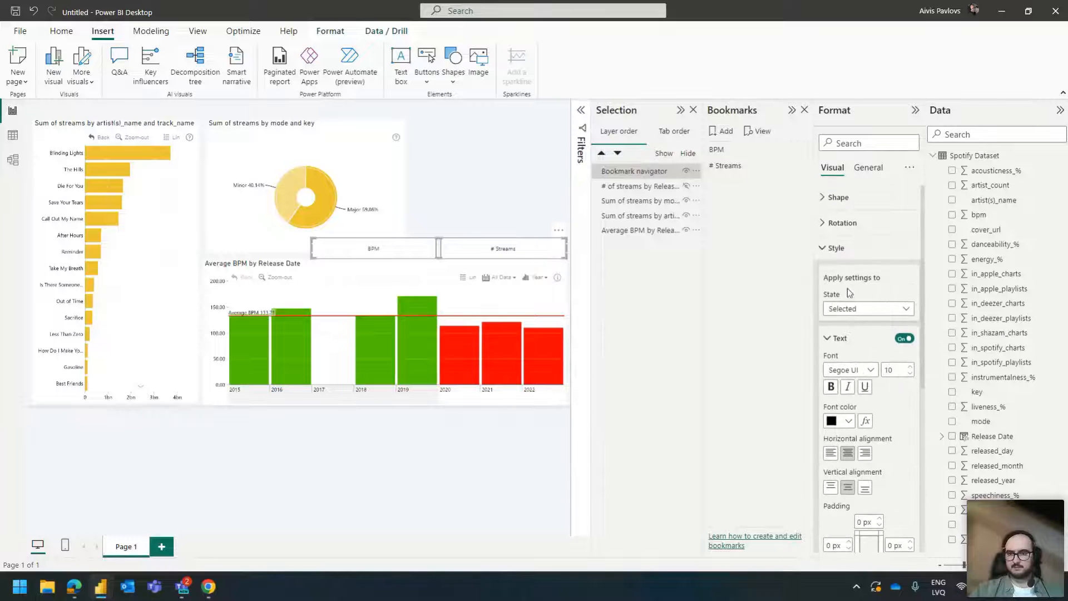
pyautogui.click(848, 309)
pyautogui.click(841, 324)
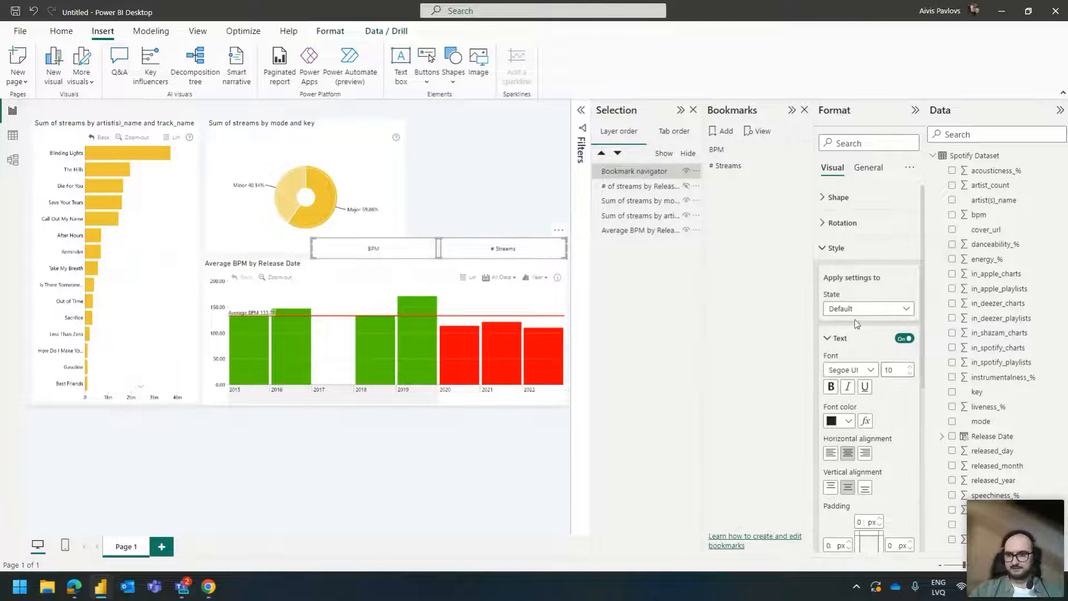
pyautogui.click(846, 421)
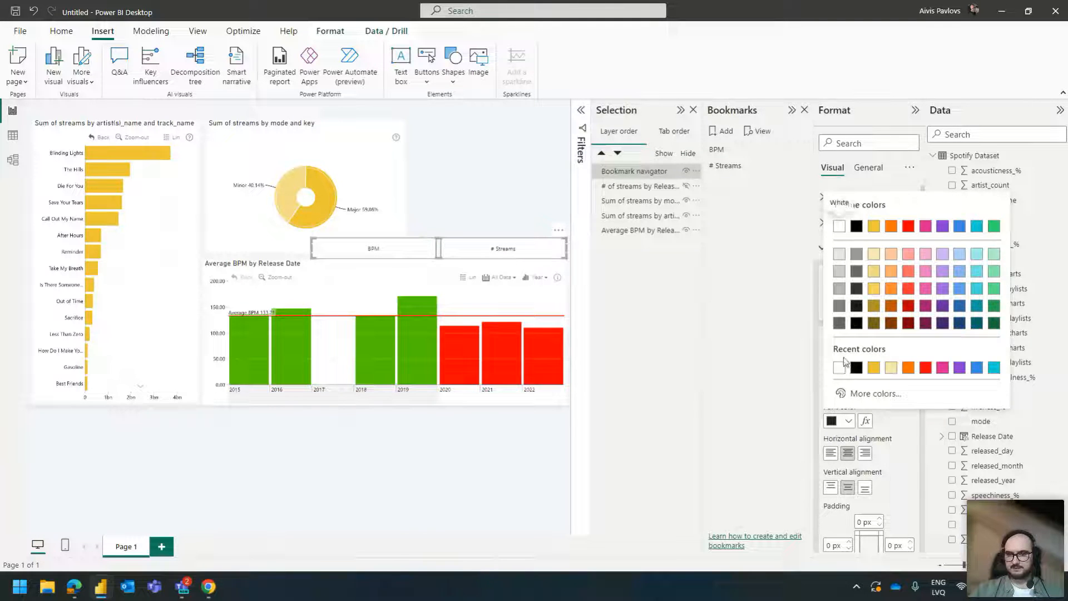
pyautogui.click(840, 368)
pyautogui.scroll(-1, 844, 389)
pyautogui.click(848, 410)
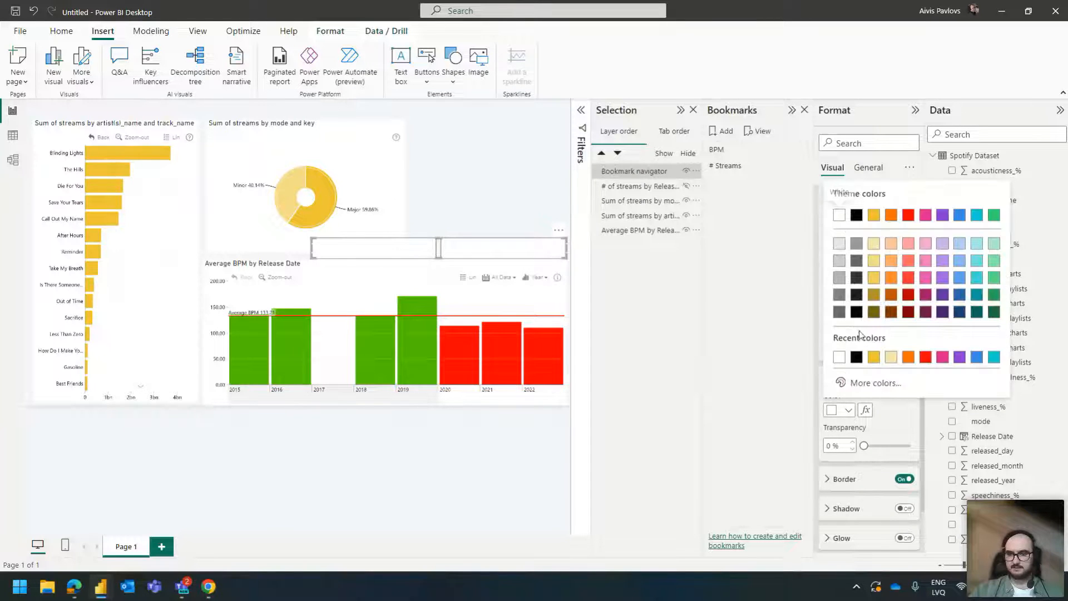
pyautogui.click(857, 358)
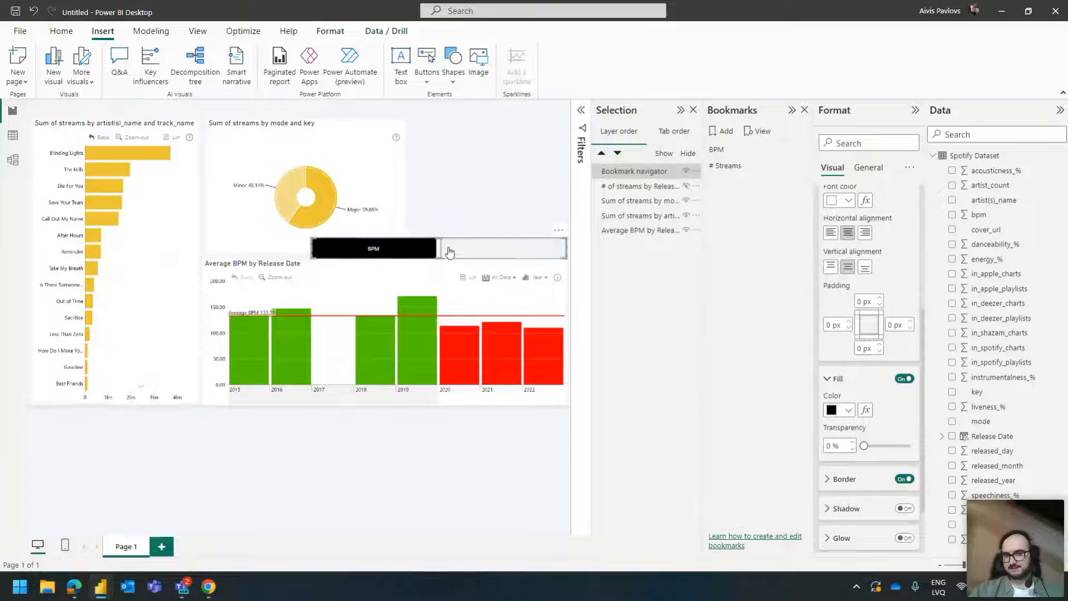
# - Style the bookmark navigator's Hover state with a black font color and a white fill
pyautogui.scroll(3, 850, 333)
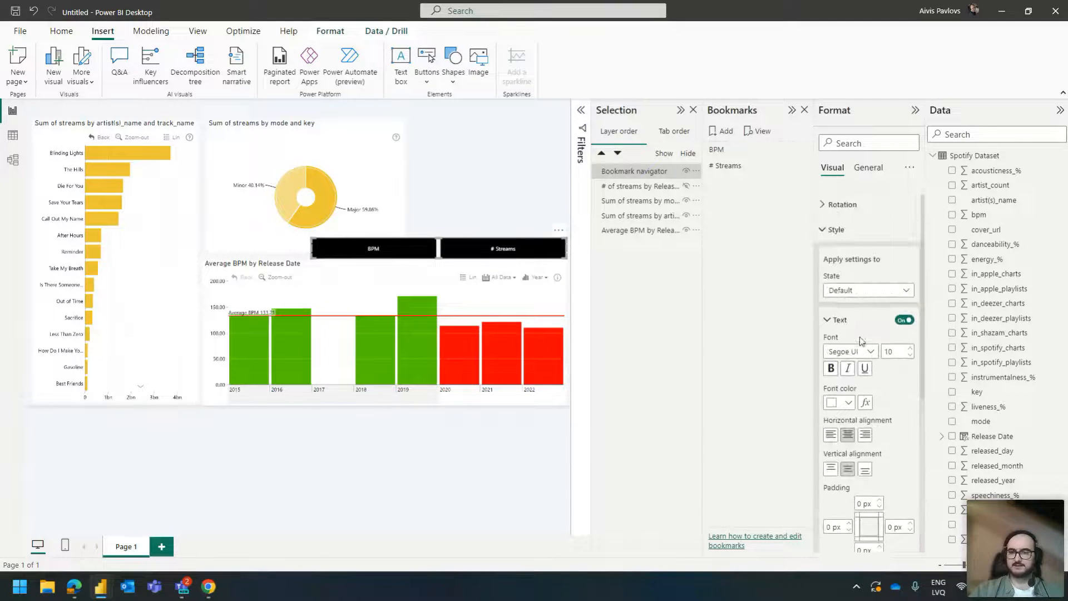
pyautogui.click(868, 290)
pyautogui.click(847, 315)
pyautogui.scroll(-2, 856, 311)
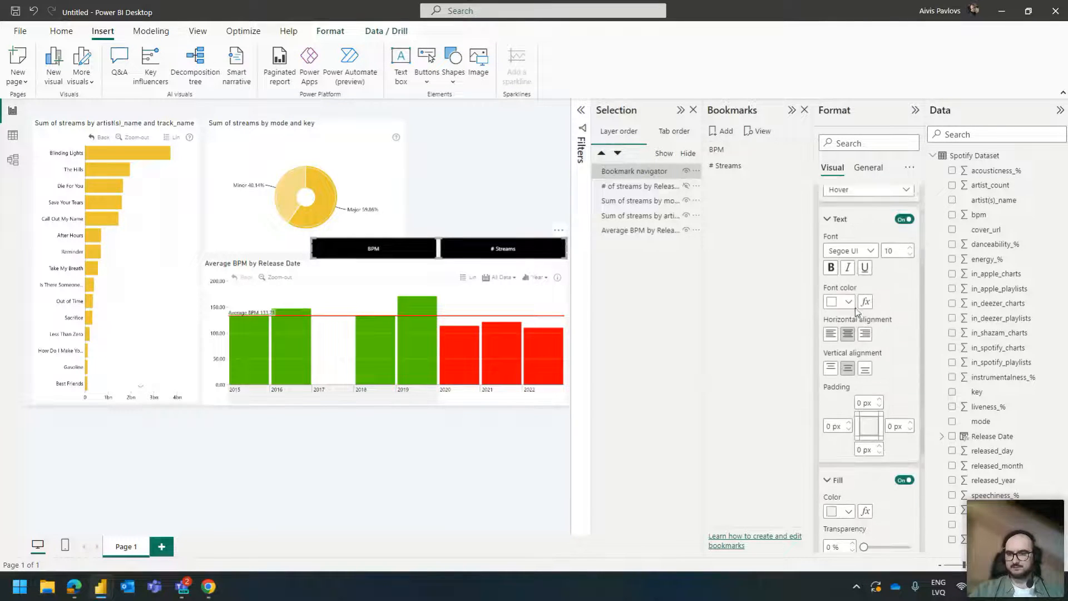
pyautogui.click(846, 294)
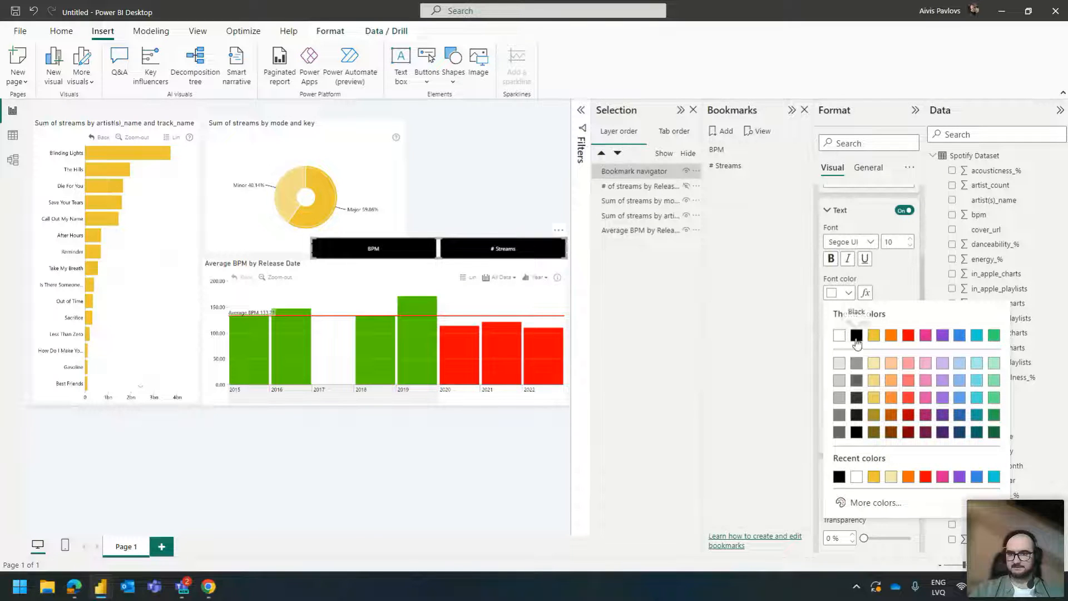
pyautogui.click(857, 336)
pyautogui.scroll(-2, 857, 390)
pyautogui.click(843, 392)
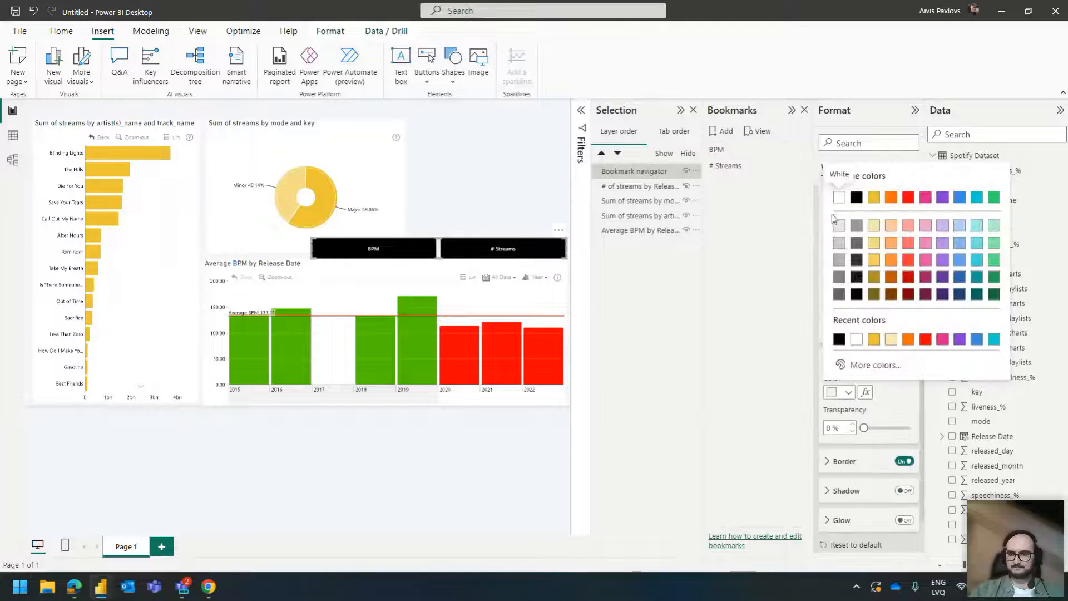
pyautogui.click(839, 197)
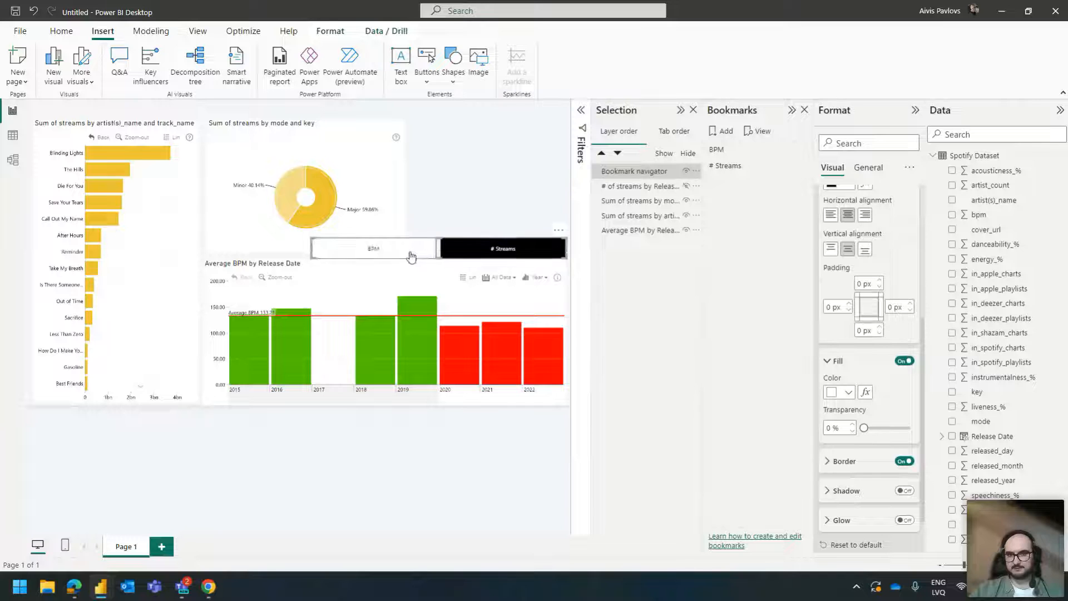
# - Style the bookmark navigator's Press state with a black font color and a white fill
pyautogui.scroll(-1, 890, 324)
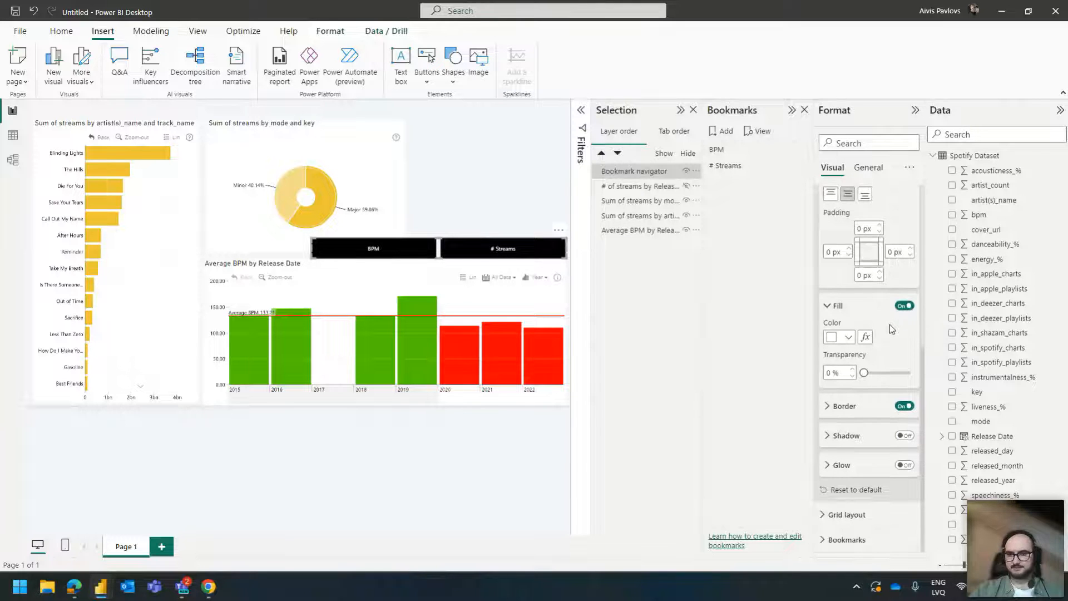
pyautogui.scroll(3, 848, 268)
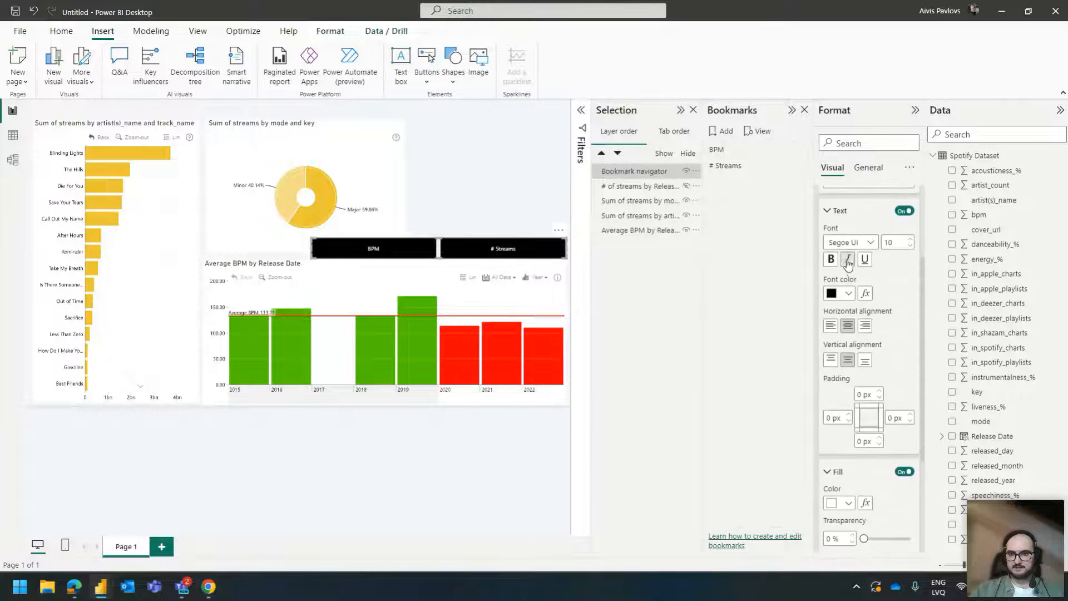
pyautogui.scroll(1, 848, 263)
pyautogui.click(868, 236)
pyautogui.click(849, 279)
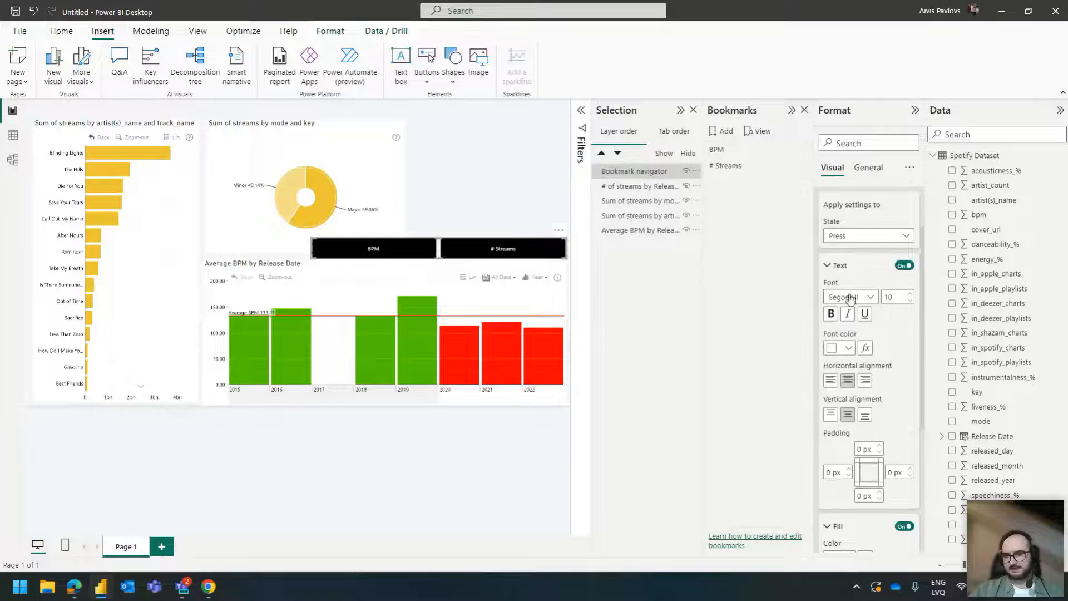
pyautogui.click(848, 348)
pyautogui.click(857, 156)
pyautogui.scroll(-4, 851, 334)
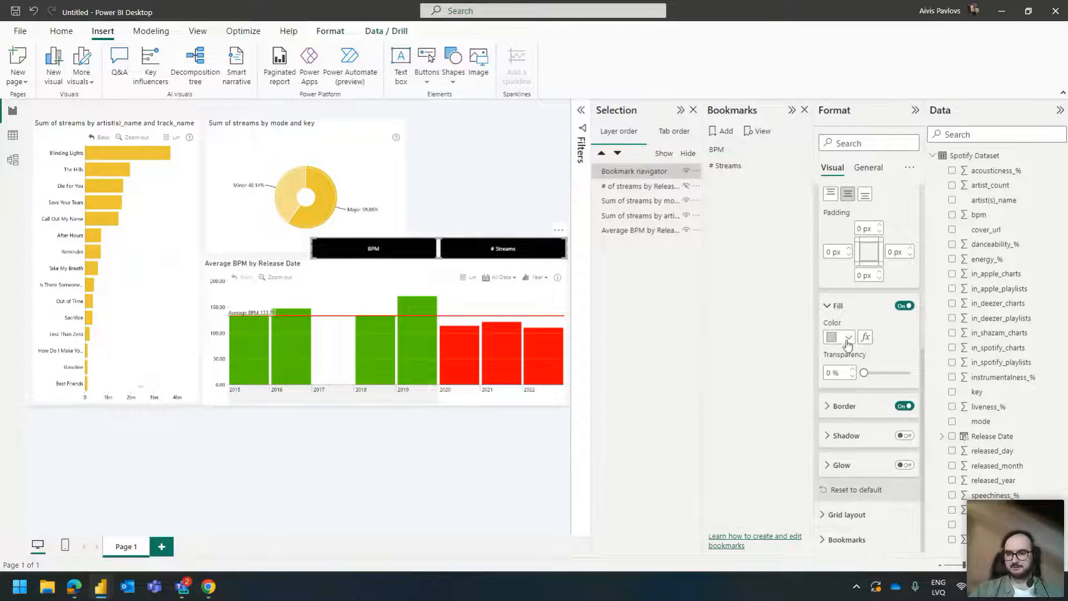
pyautogui.click(848, 337)
pyautogui.click(839, 380)
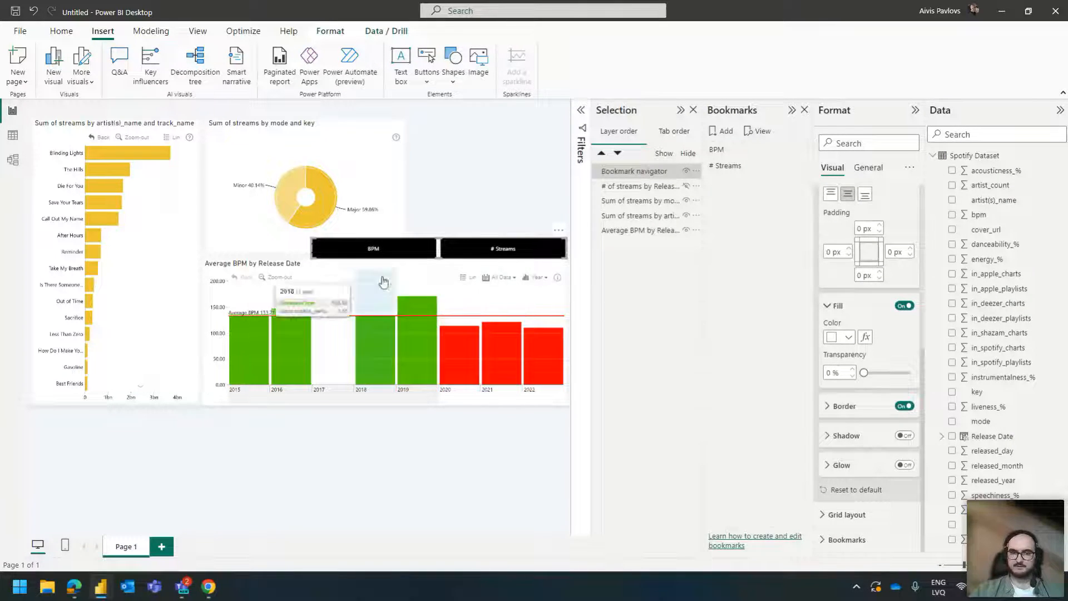
# - Shrink the bookmark navigator to about half its size and seat it directly above the right end of the BPM chart
pyautogui.moveTo(350, 248); pyautogui.dragTo(468, 251)
pyautogui.click(482, 217)
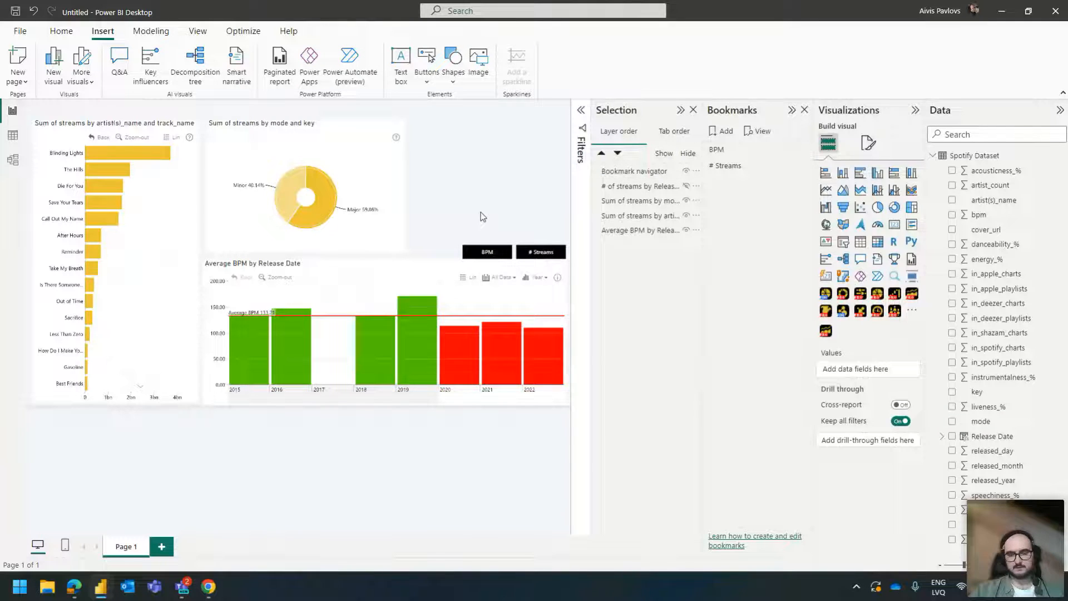
pyautogui.keyDown('ctrl'); pyautogui.scroll(2, 489, 214); pyautogui.keyUp('ctrl')
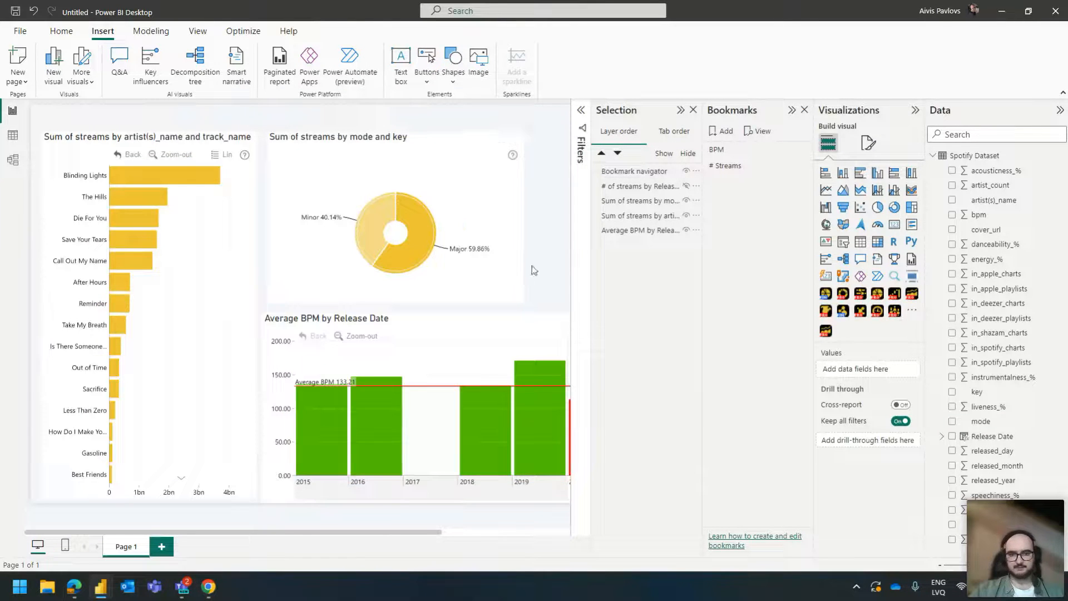
pyautogui.moveTo(360, 533); pyautogui.dragTo(855, 544)
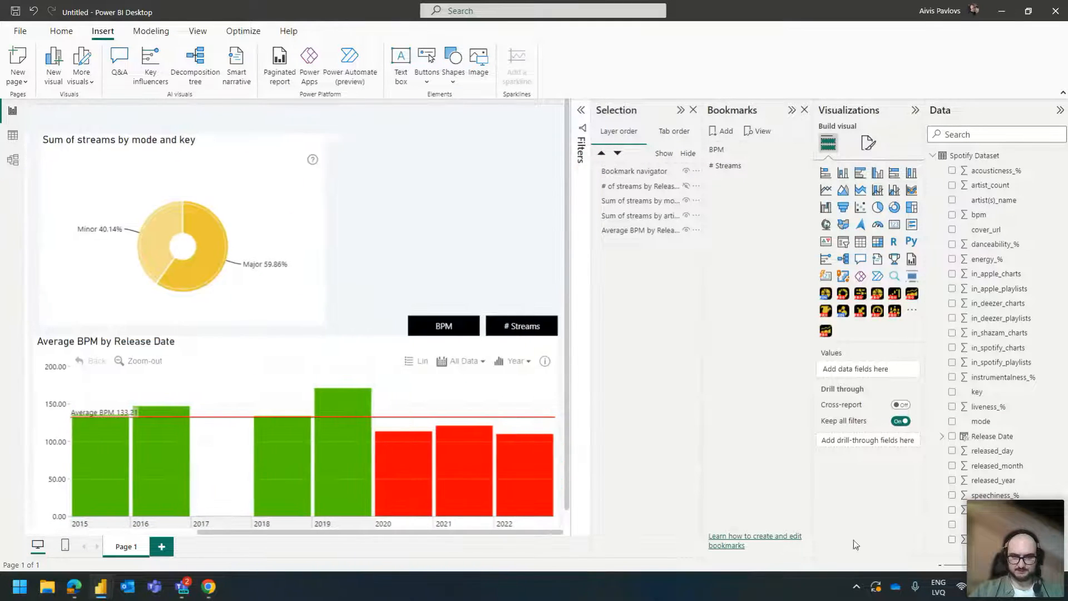
pyautogui.scroll(-1, 551, 209)
pyautogui.keyDown('ctrl'); pyautogui.scroll(2, 551, 209); pyautogui.keyUp('ctrl')
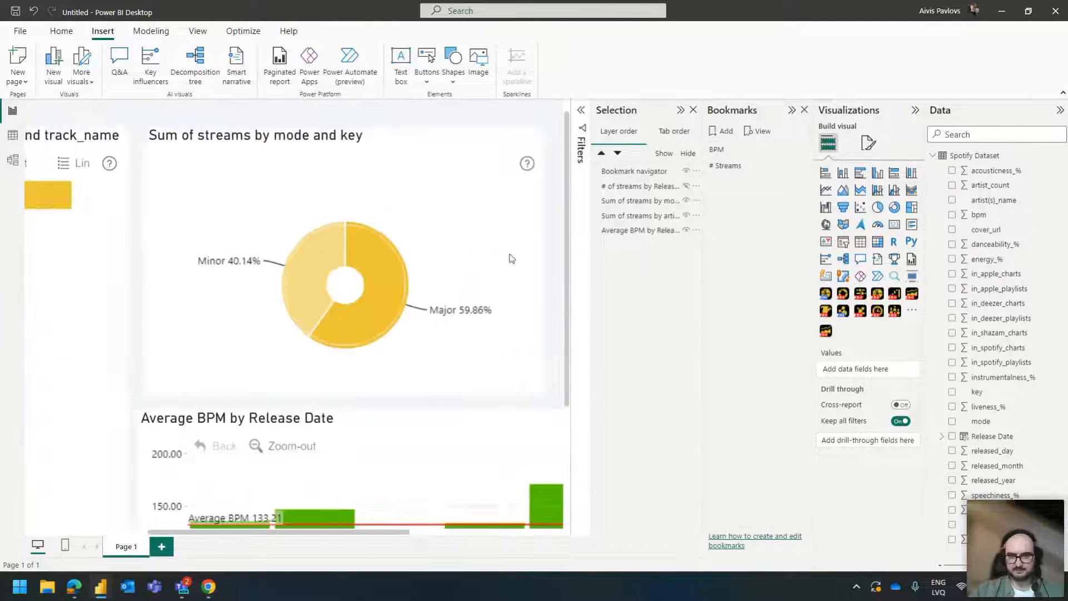
pyautogui.moveTo(383, 532); pyautogui.dragTo(704, 534)
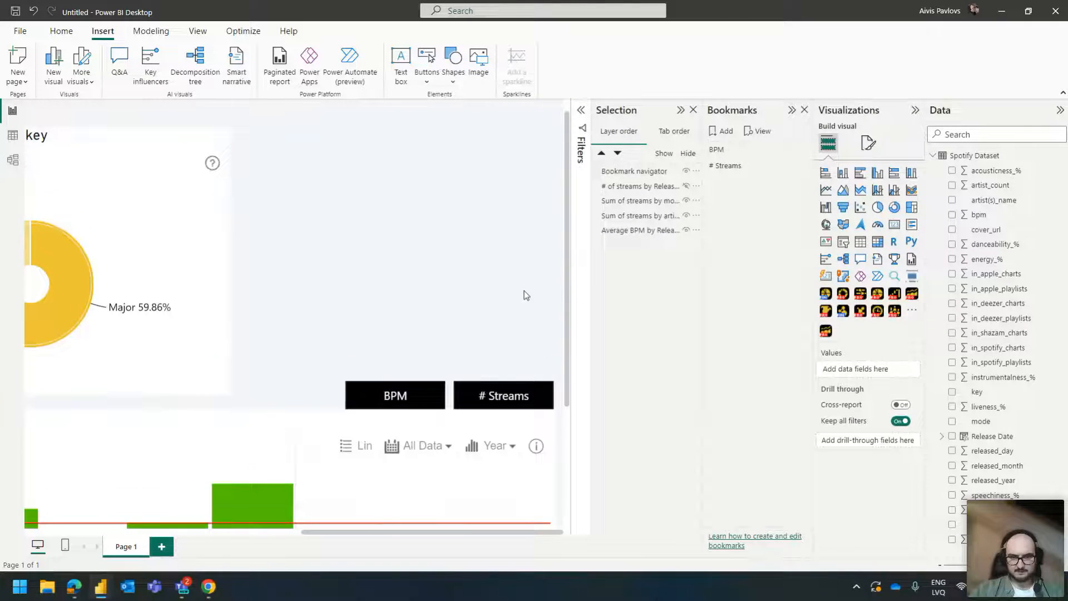
pyautogui.scroll(-3, 525, 292)
pyautogui.click(480, 263)
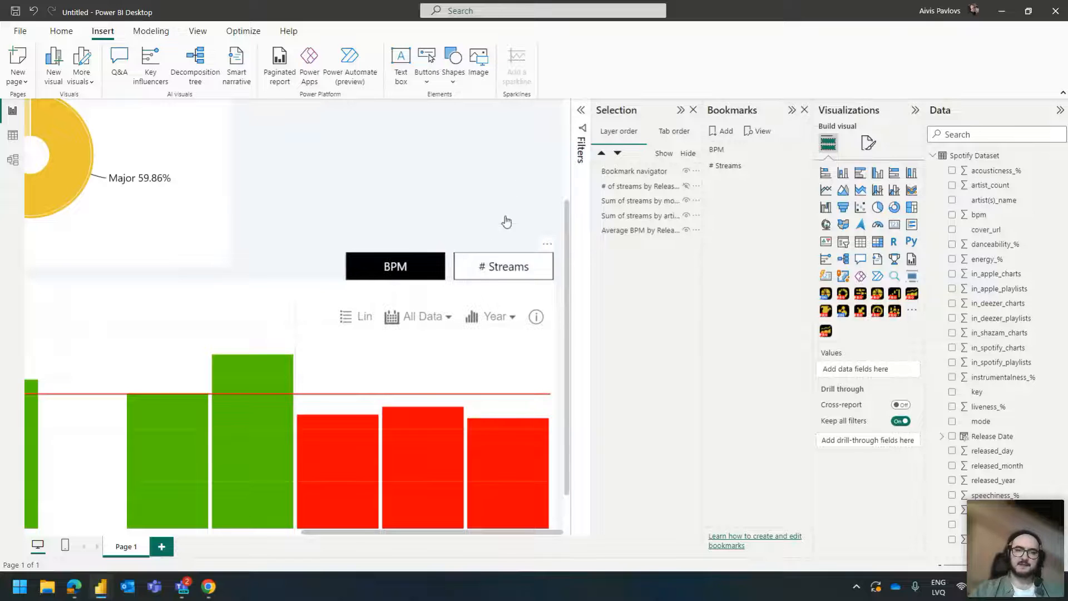
pyautogui.click(488, 179)
# - Change the shape of the bookmark navigator's buttons to the rounded tab with both top corners rounded
pyautogui.click(508, 270)
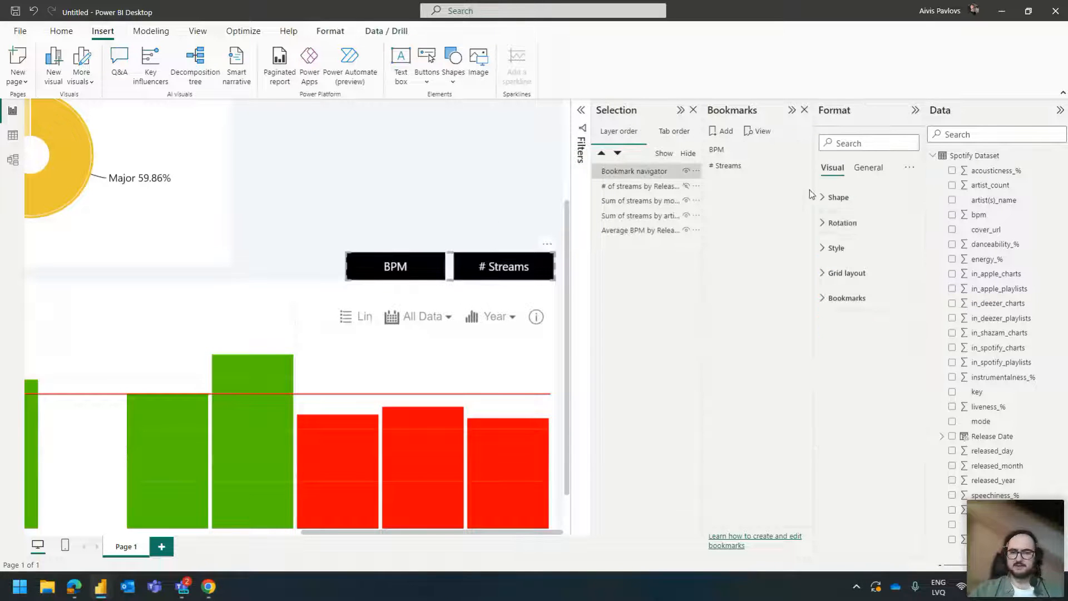
pyautogui.click(864, 197)
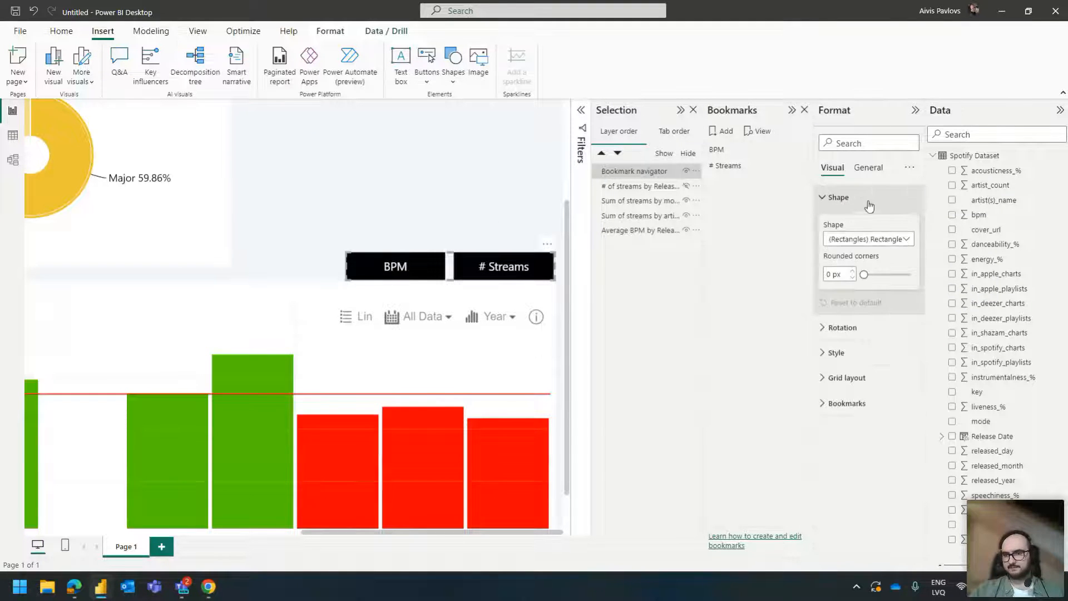
pyautogui.click(862, 238)
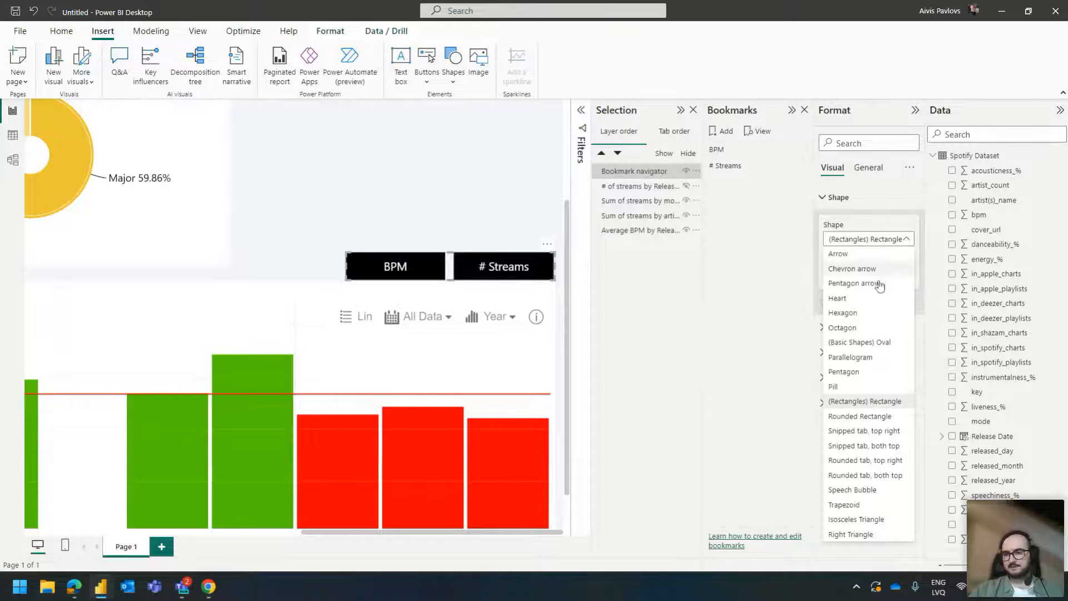
pyautogui.click(860, 477)
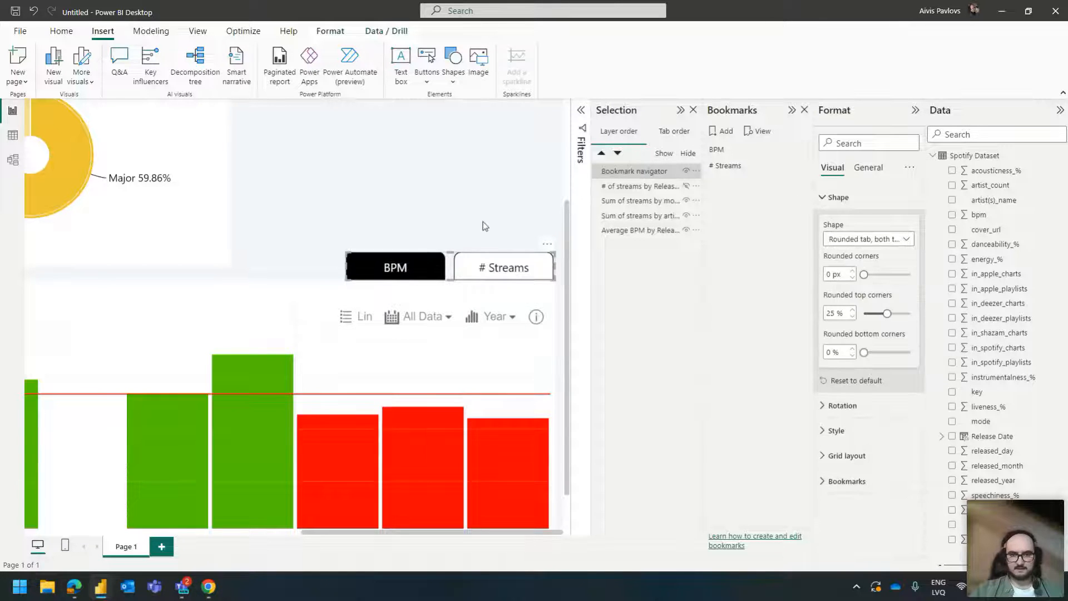
pyautogui.click(479, 192)
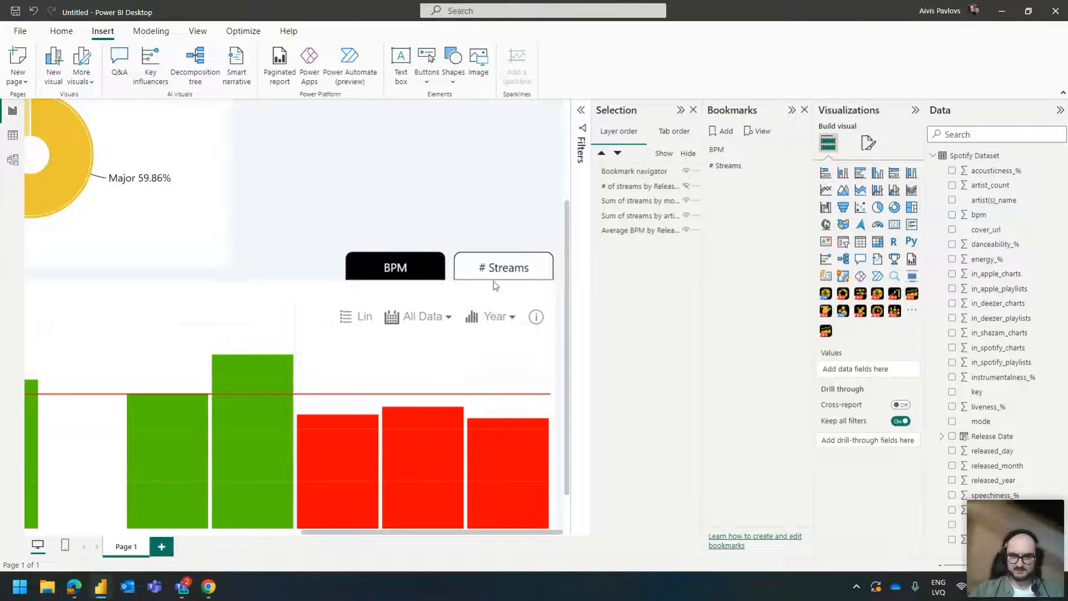
# - Nudge the bookmark navigator slightly to the right to line up with the chart's right edge
pyautogui.click(519, 267)
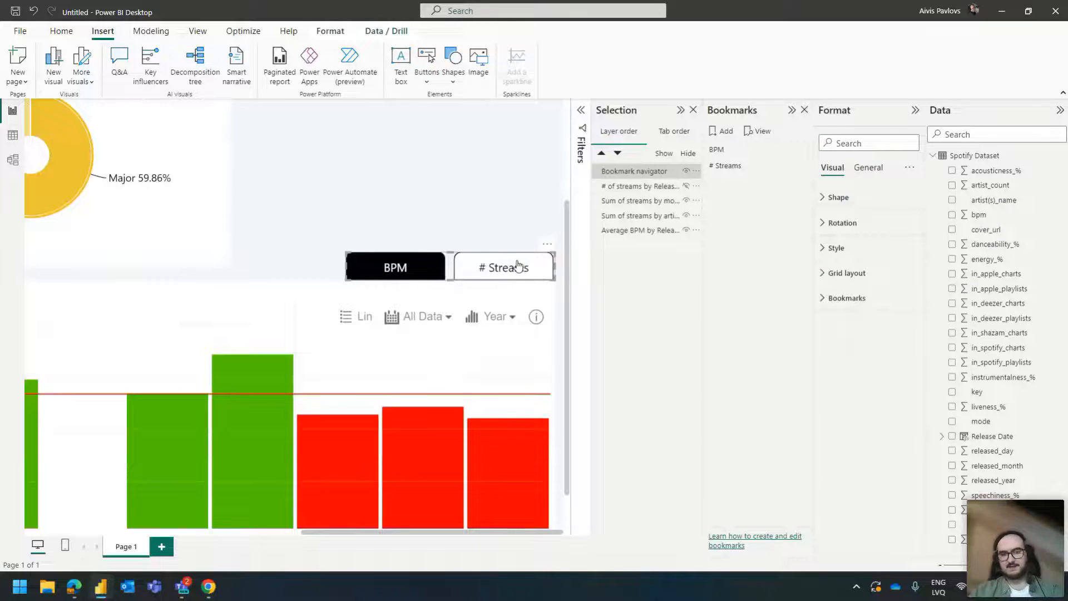
pyautogui.click(474, 200)
pyautogui.click(481, 245)
pyautogui.click(468, 165)
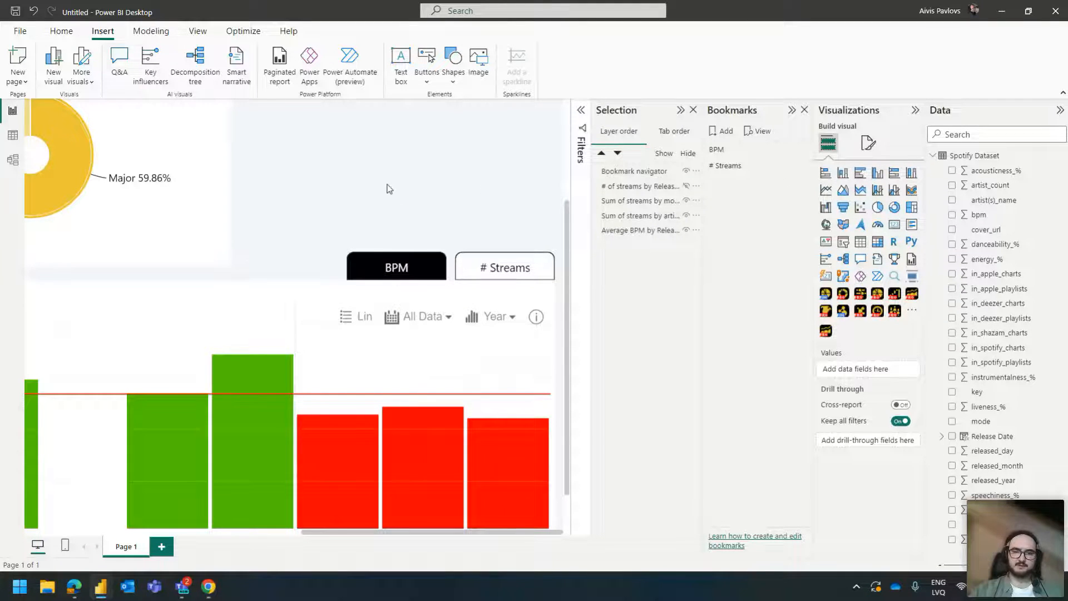
# - Test the styled bookmark navigator by switching back and forth between BPM and # Streams, ending on # Streams
pyautogui.scroll(-3, 390, 161)
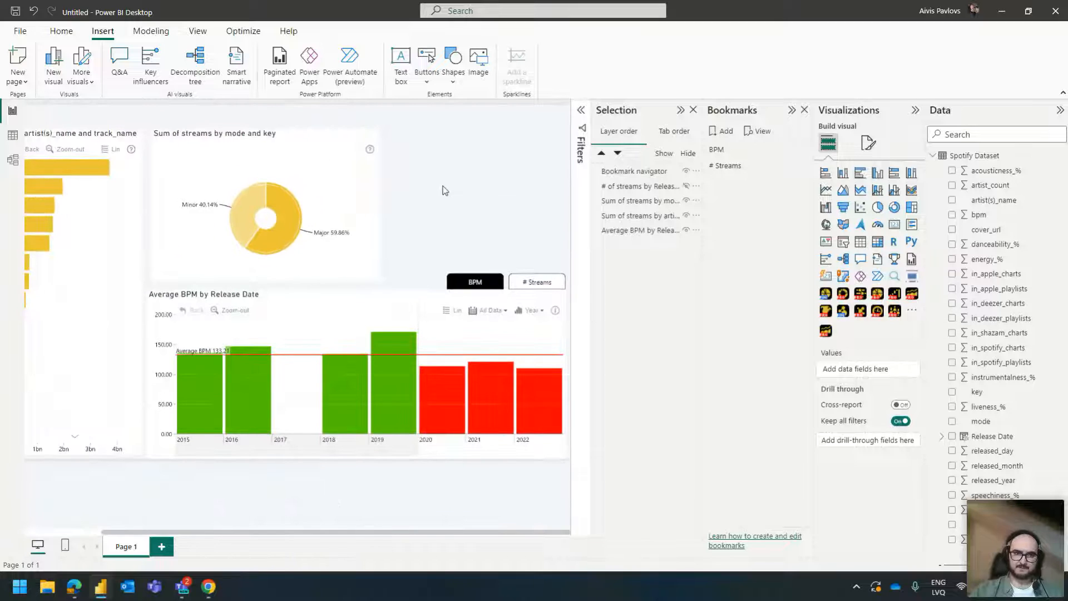
pyautogui.keyDown('ctrl'); pyautogui.click(475, 284); pyautogui.keyUp('ctrl')
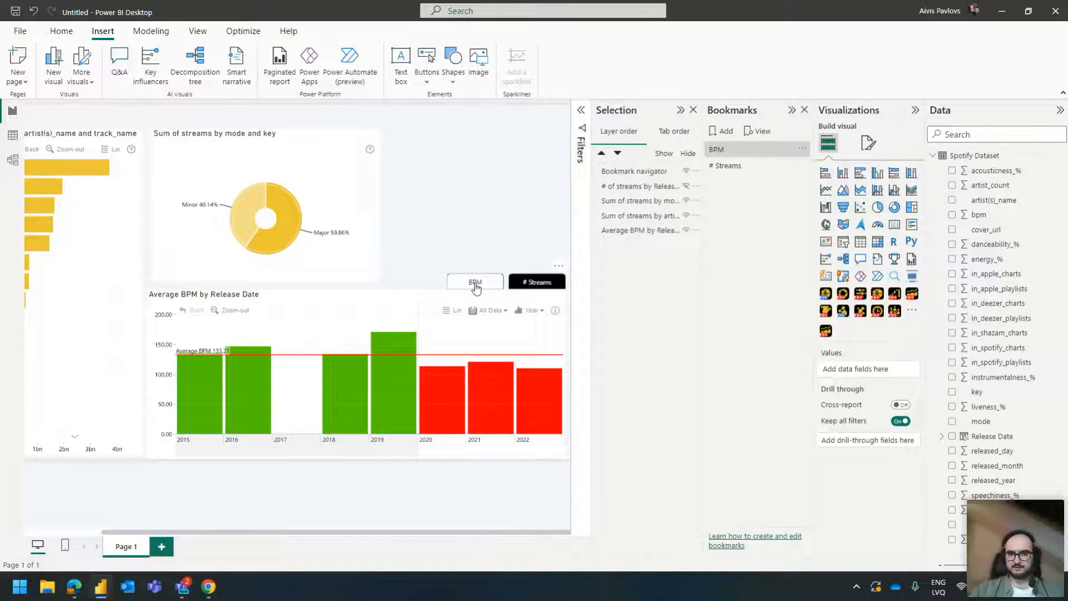
pyautogui.keyDown('ctrl'); pyautogui.click(528, 284); pyautogui.keyUp('ctrl')
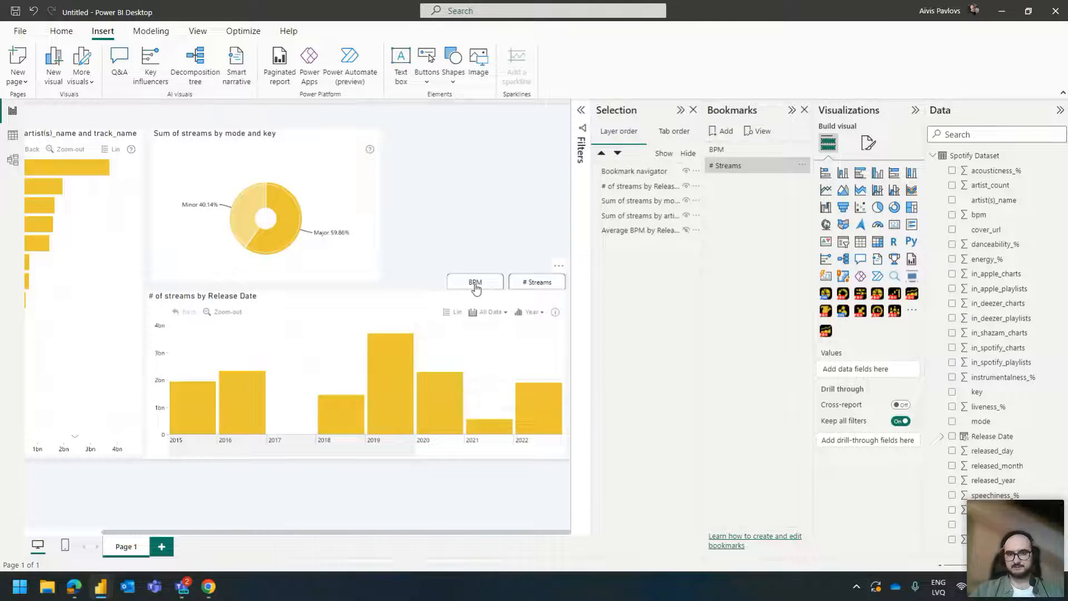
pyautogui.keyDown('ctrl'); pyautogui.click(473, 284); pyautogui.keyUp('ctrl')
pyautogui.keyDown('ctrl'); pyautogui.click(517, 284); pyautogui.keyUp('ctrl')
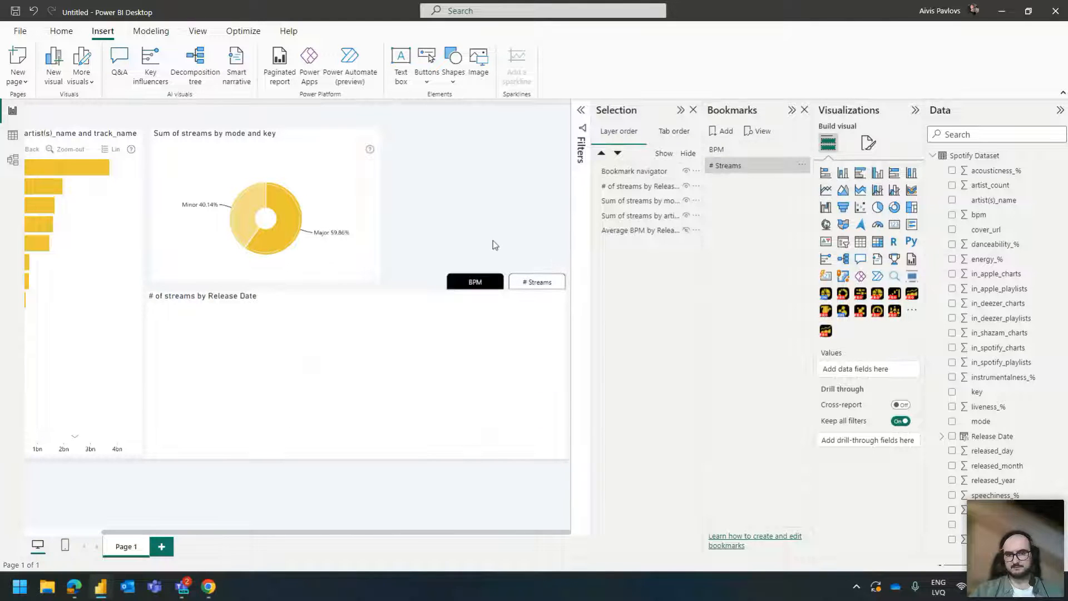
# - Test the bookmark navigator again by switching between the BPM and # Streams charts, ending on BPM
pyautogui.keyDown('ctrl'); pyautogui.click(534, 279); pyautogui.keyUp('ctrl')
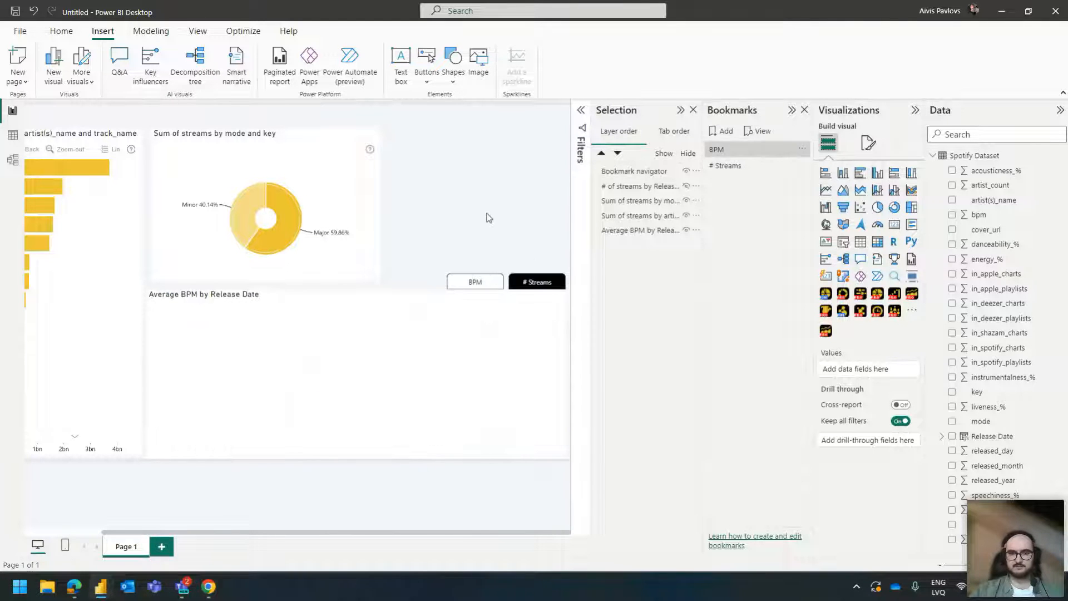
pyautogui.keyDown('ctrl'); pyautogui.click(526, 282); pyautogui.keyUp('ctrl')
pyautogui.keyDown('ctrl'); pyautogui.click(479, 281); pyautogui.keyUp('ctrl')
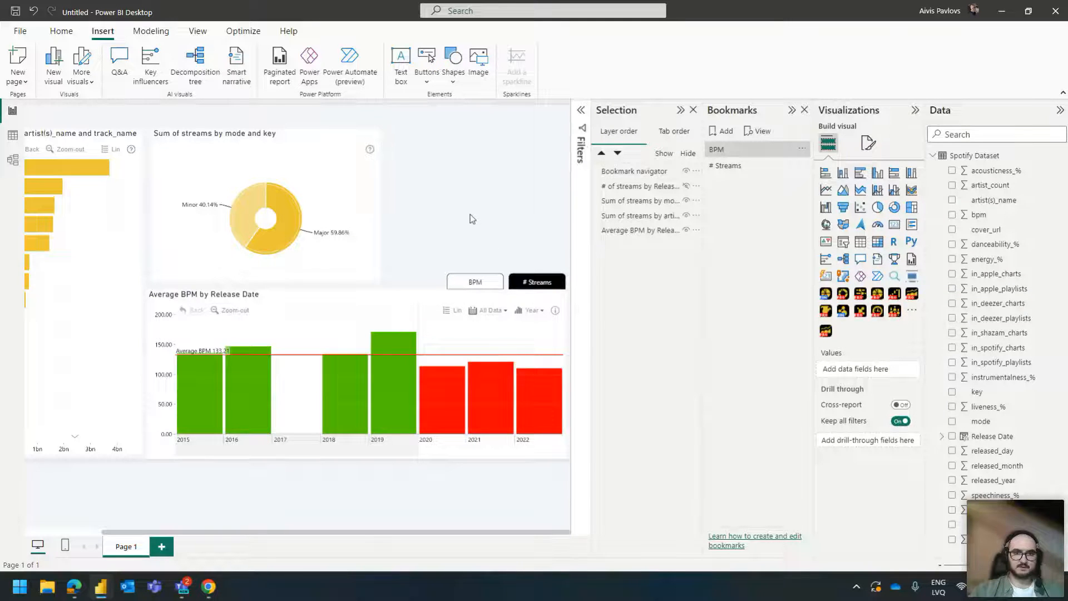
pyautogui.scroll(-3, 469, 215)
pyautogui.scroll(3, 456, 187)
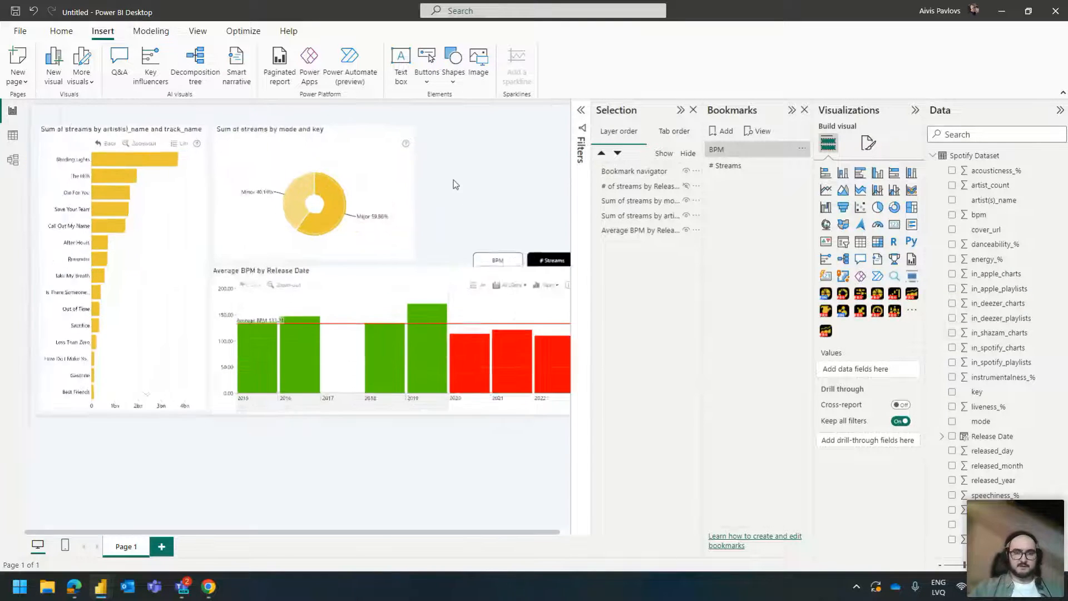
pyautogui.moveTo(417, 536); pyautogui.dragTo(524, 544)
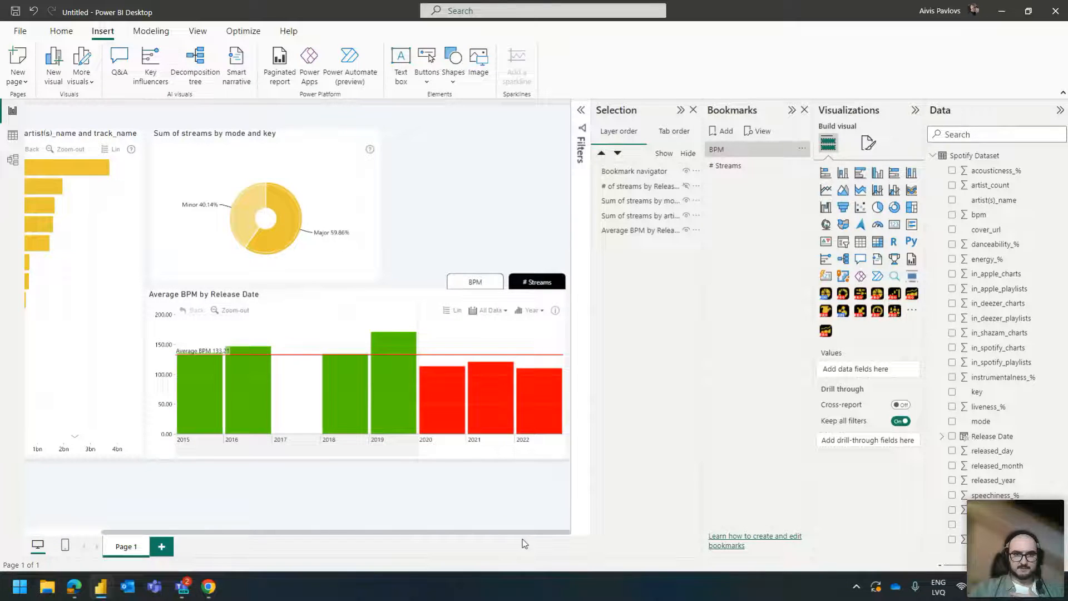
# - Widen the streams by mode and key donut chart and align its left edge with the BPM chart below
pyautogui.click(377, 202)
pyautogui.moveTo(380, 202); pyautogui.dragTo(440, 214)
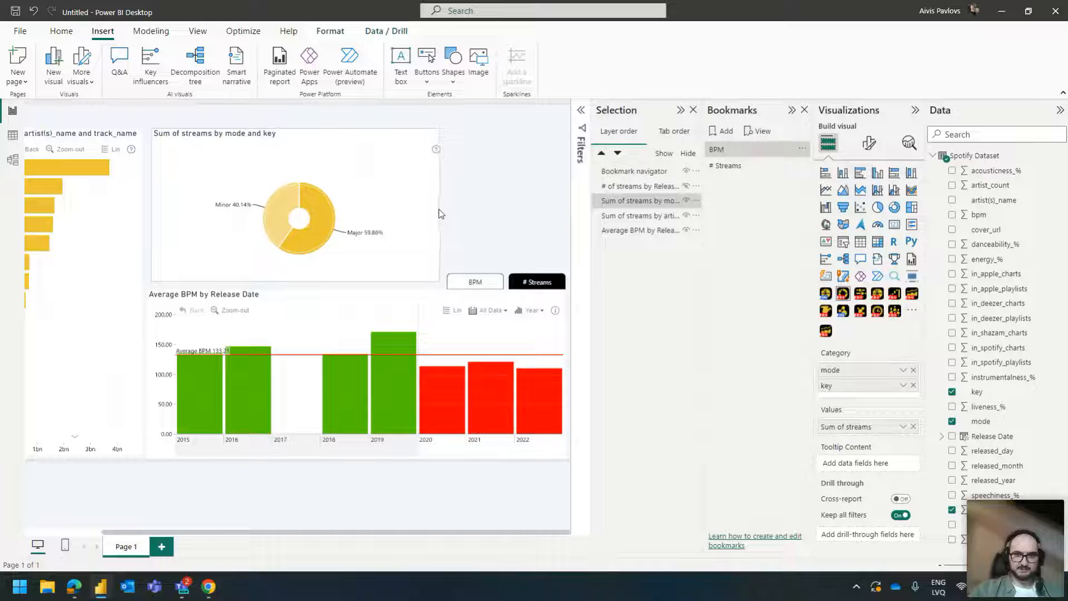
pyautogui.click(537, 183)
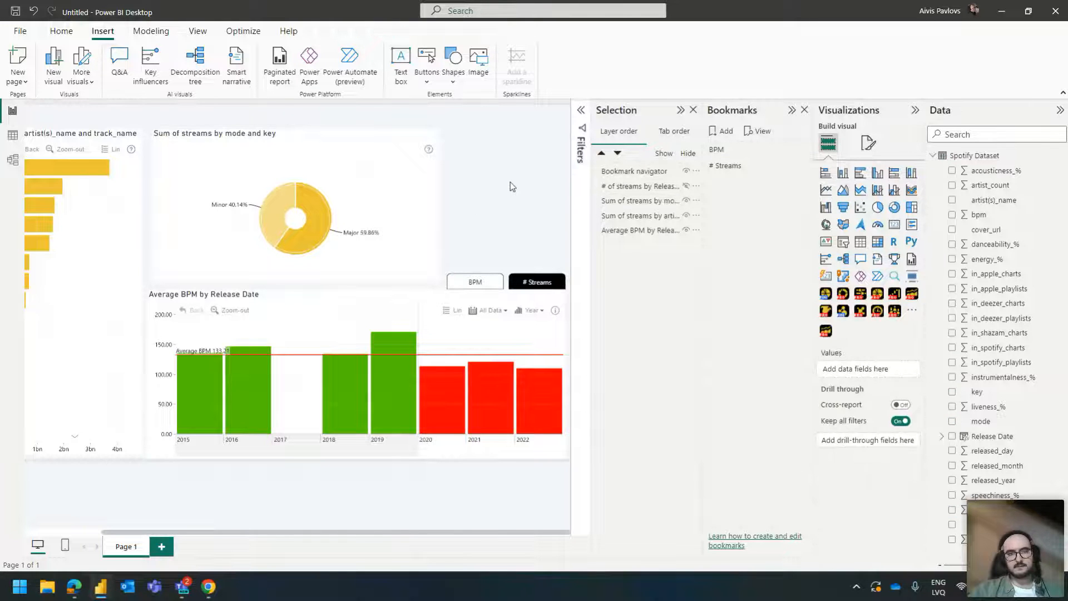
pyautogui.moveTo(249, 145); pyautogui.dragTo(252, 143)
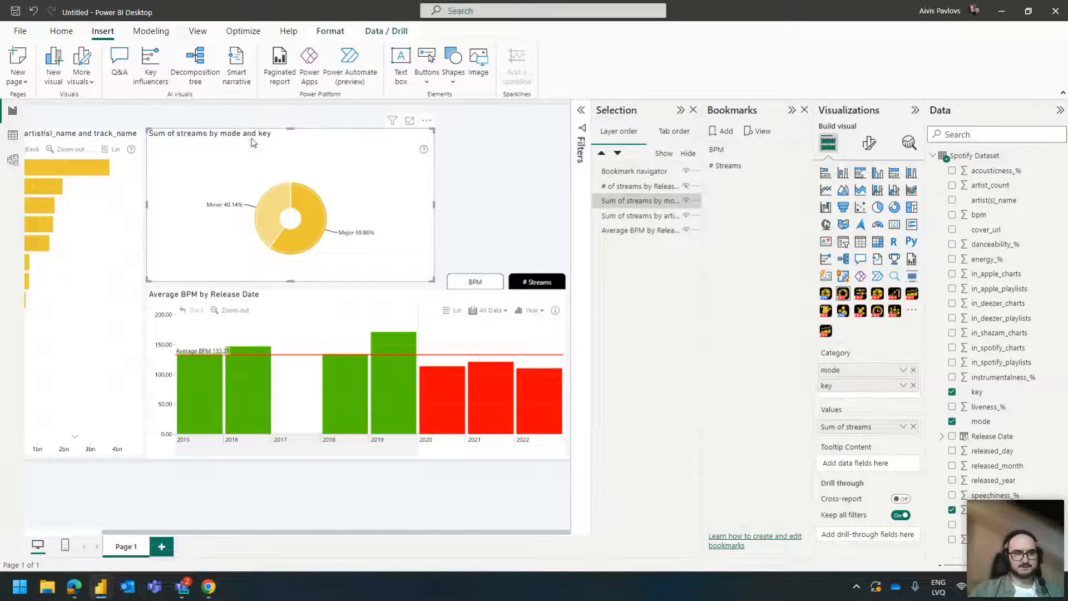
pyautogui.click(483, 159)
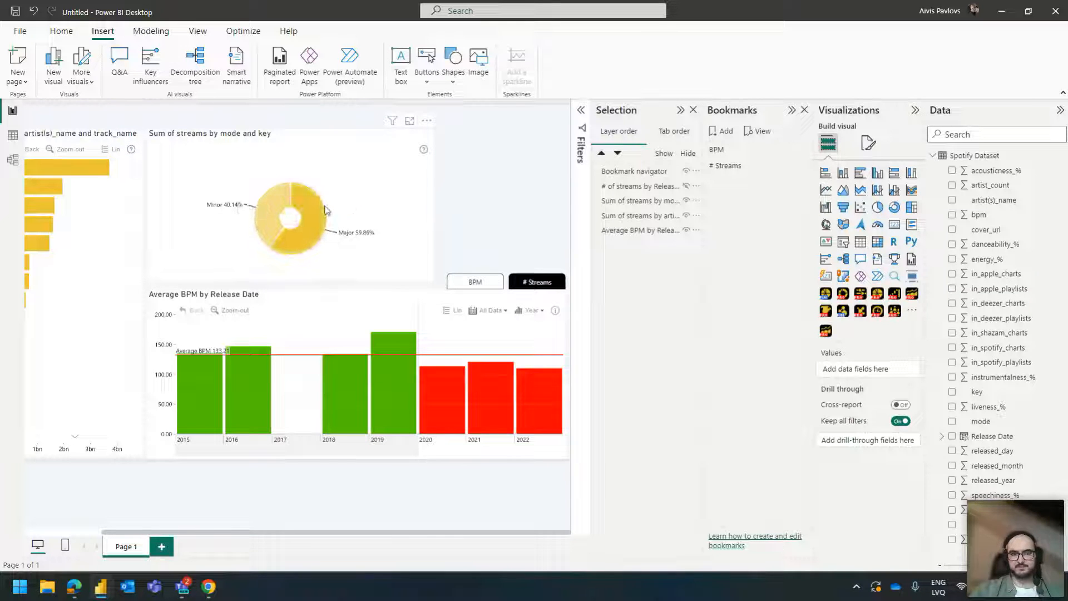
# - Look up the description of the mode field in the Data Dictionary table, and return to the report page
pyautogui.moveTo(285, 209)
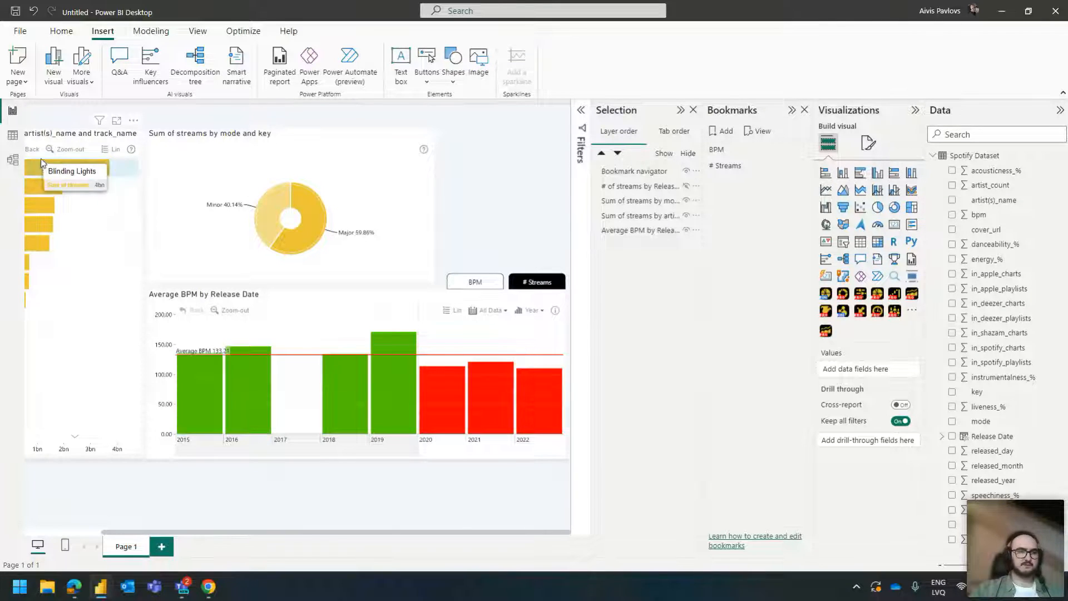
pyautogui.click(11, 135)
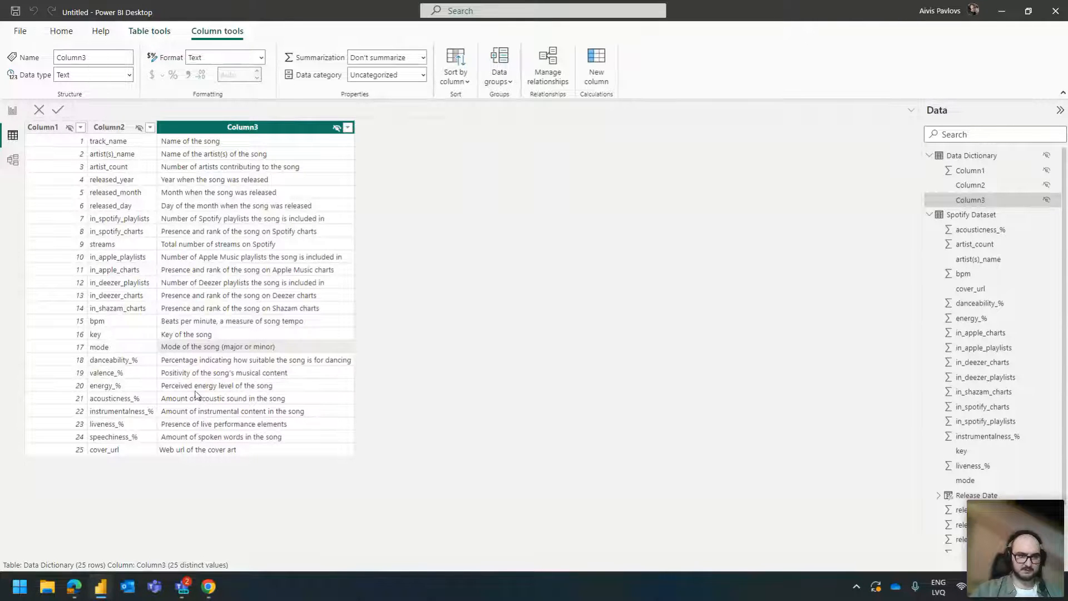
pyautogui.click(11, 114)
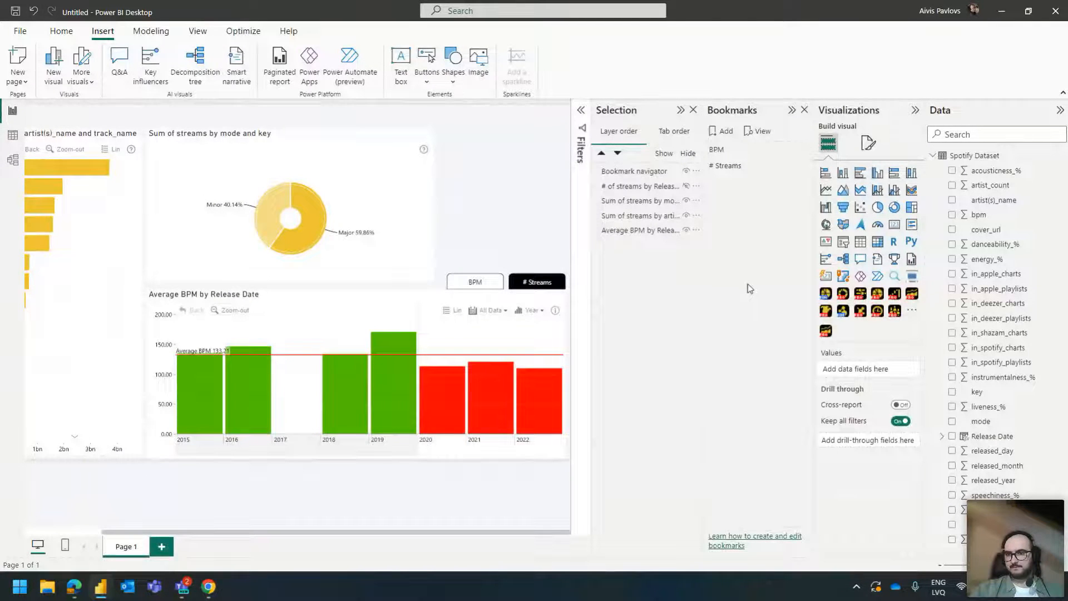
# - Insert a Card (new) visual with the fields bpm, danceability_%, energy_%, instrumentalness_%, acousticness_%, speechiness_% and valence_%
pyautogui.click(827, 276)
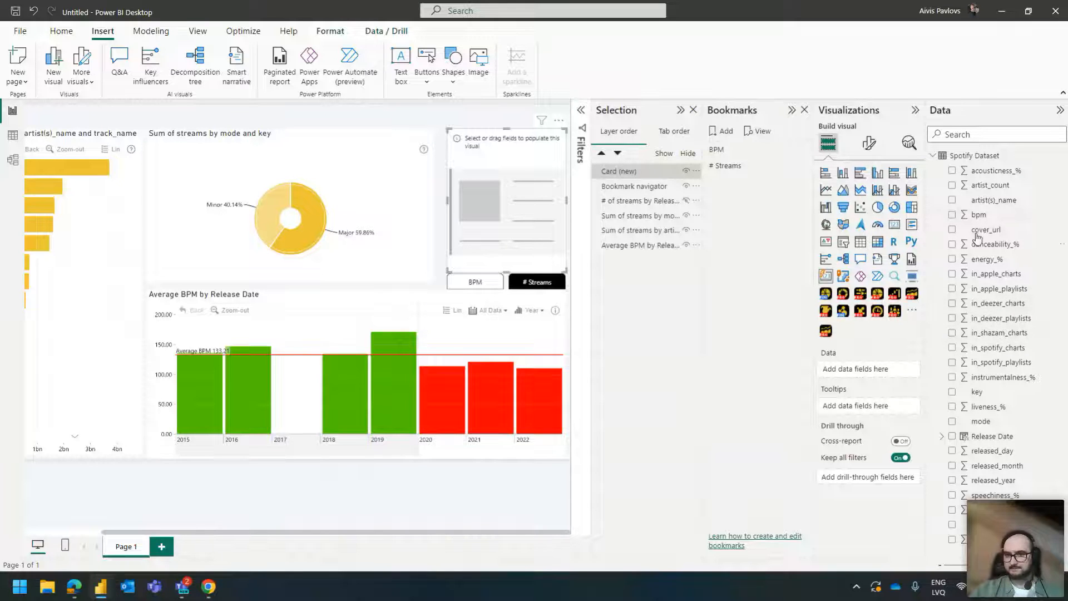
pyautogui.moveTo(398, 346)
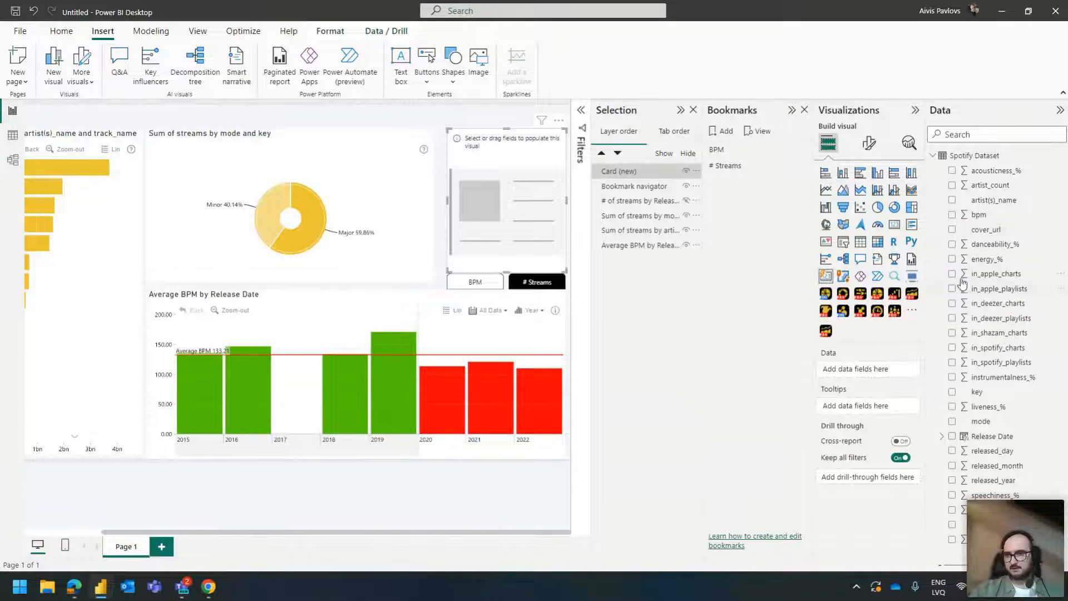
pyautogui.click(952, 217)
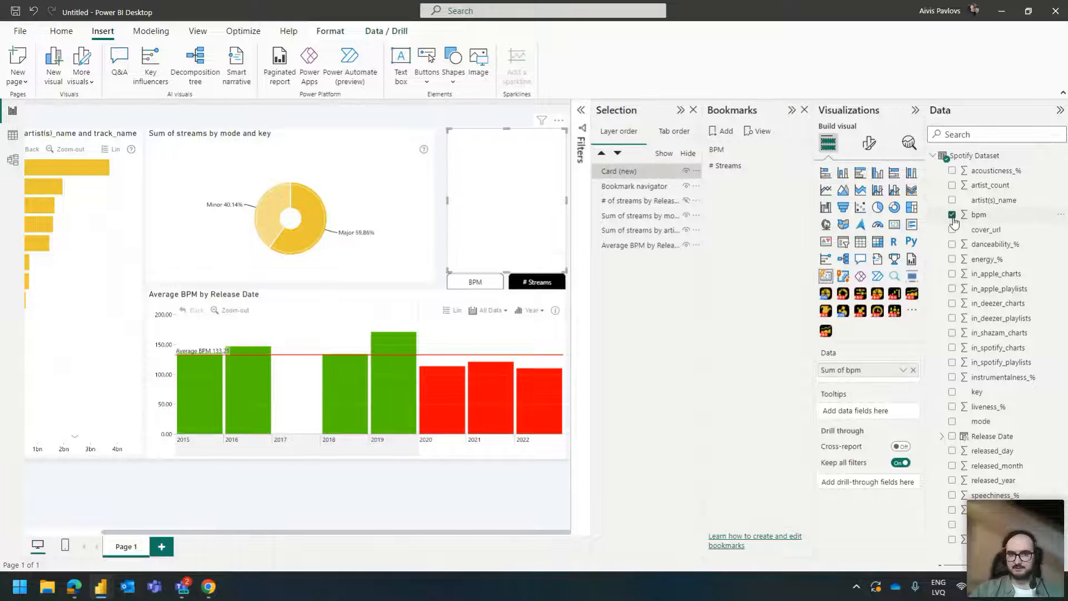
pyautogui.click(952, 245)
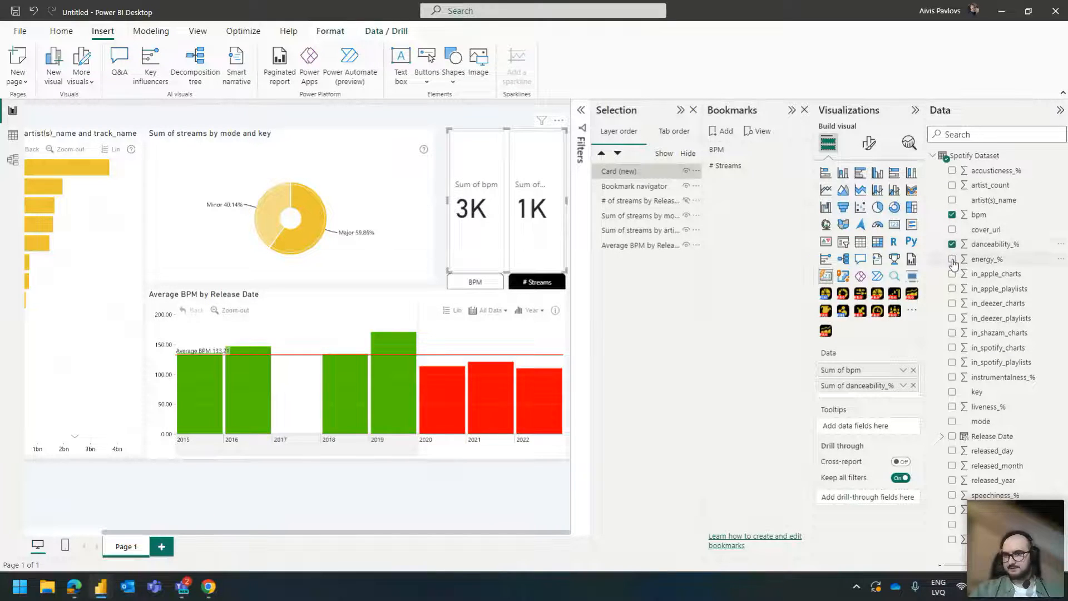
pyautogui.click(953, 260)
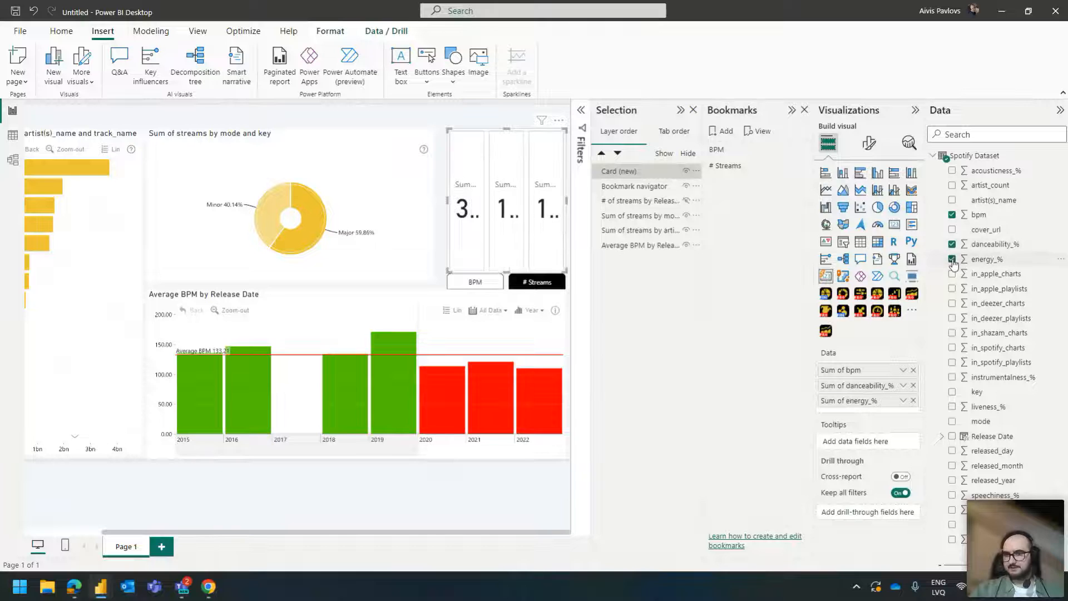
pyautogui.click(952, 378)
pyautogui.click(953, 171)
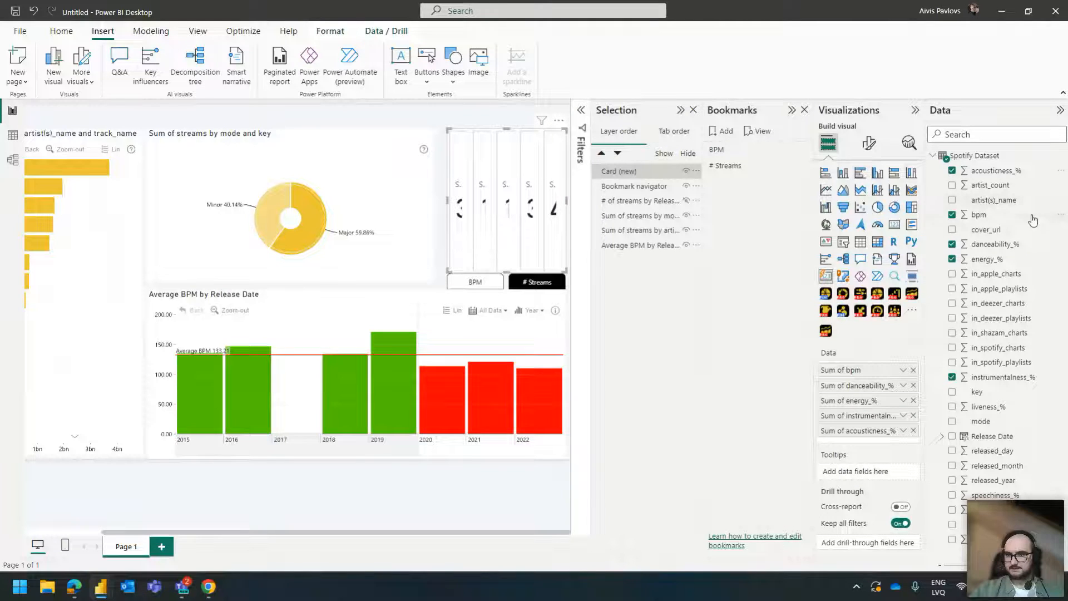
pyautogui.click(953, 498)
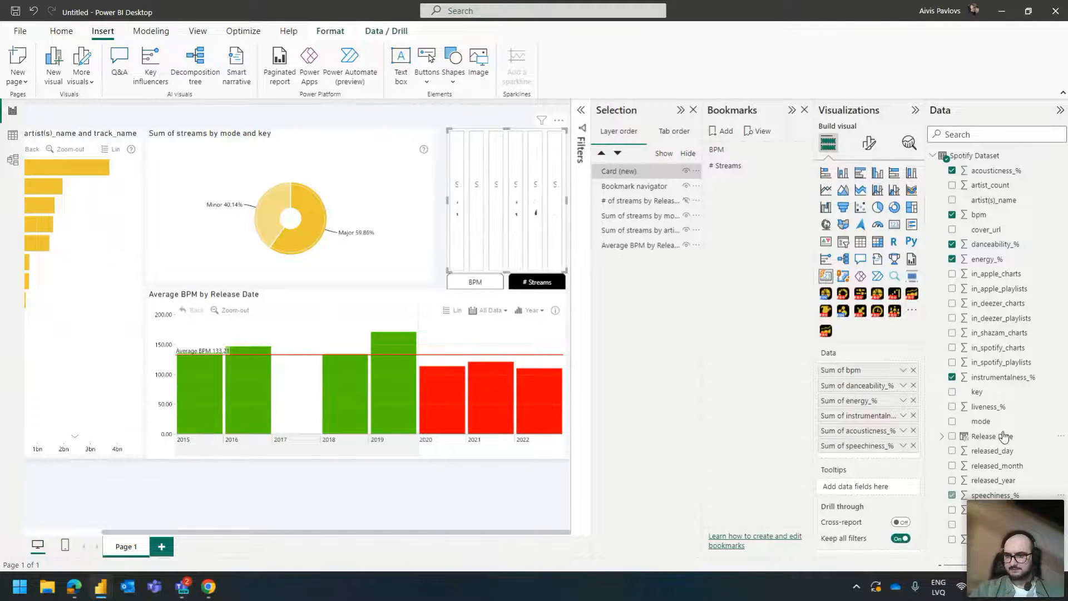
pyautogui.click(953, 539)
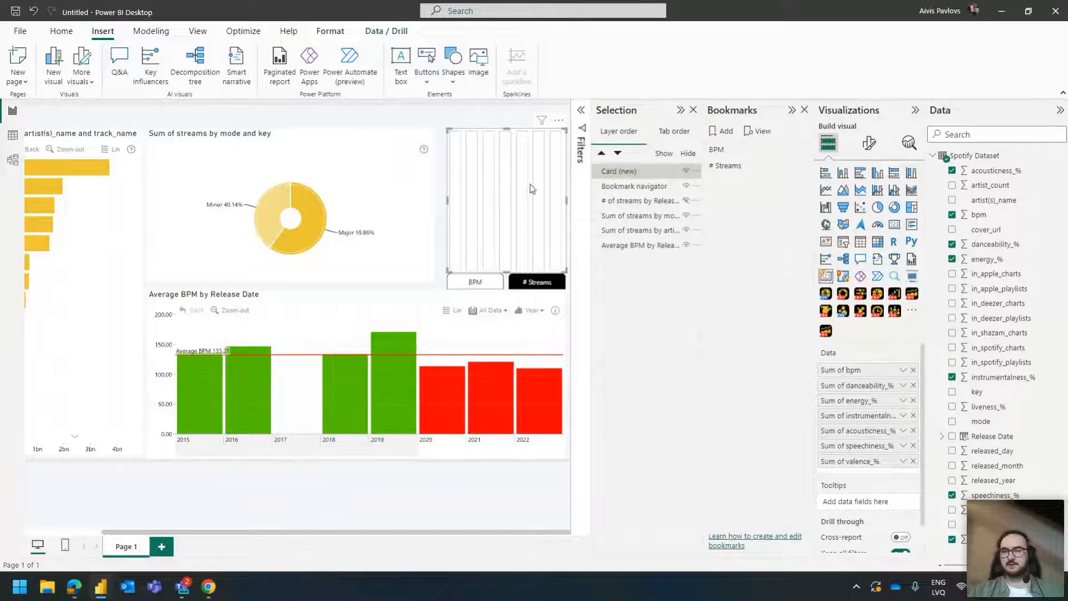
# - Set the card visual's layout orientation to Grid with 2 columns
pyautogui.click(870, 146)
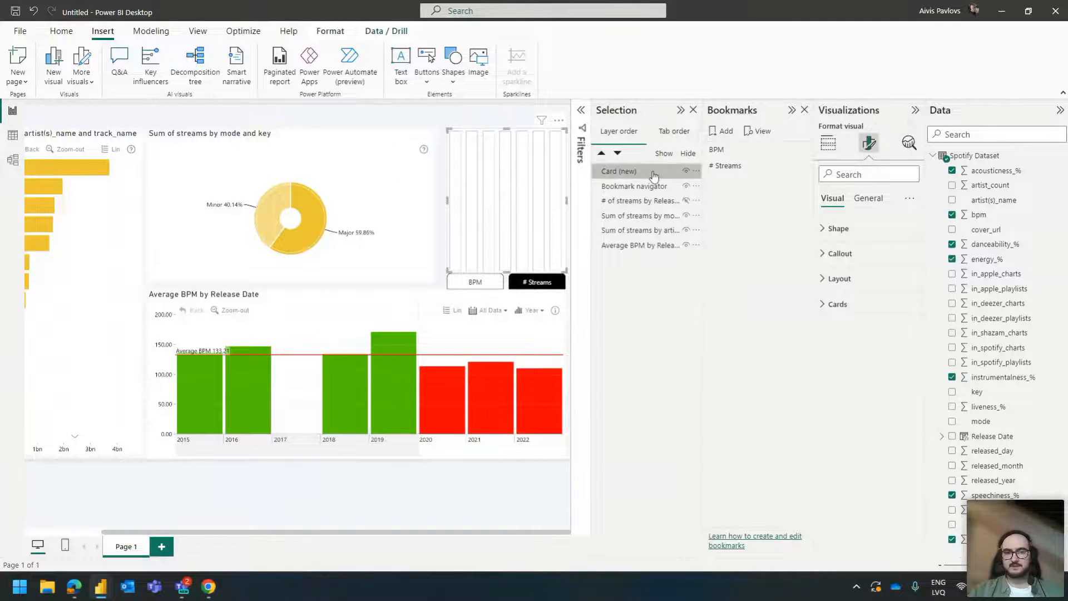
pyautogui.click(869, 284)
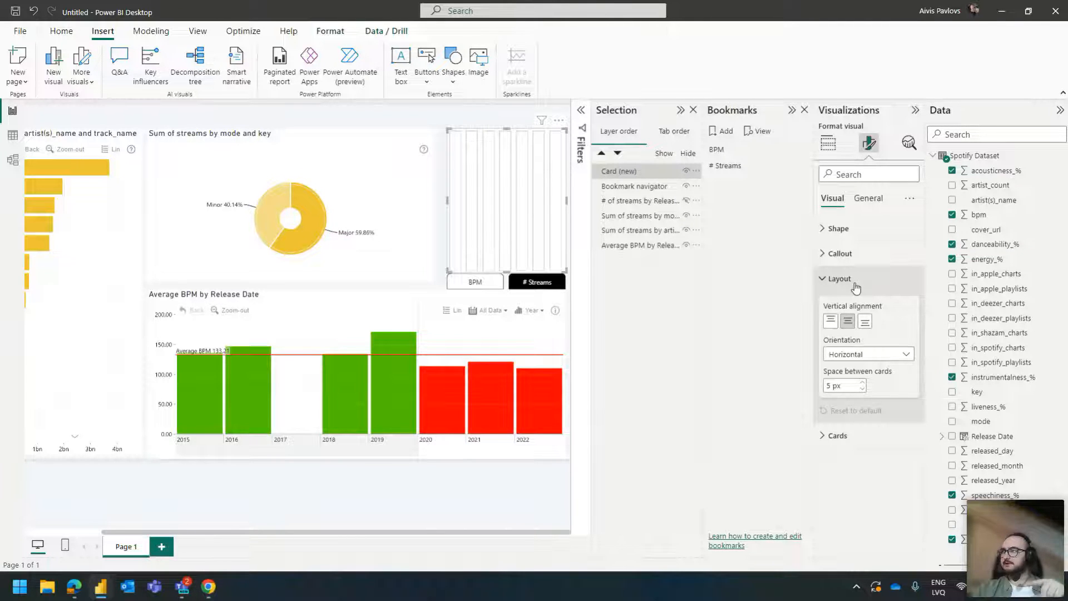
pyautogui.click(873, 354)
pyautogui.click(851, 369)
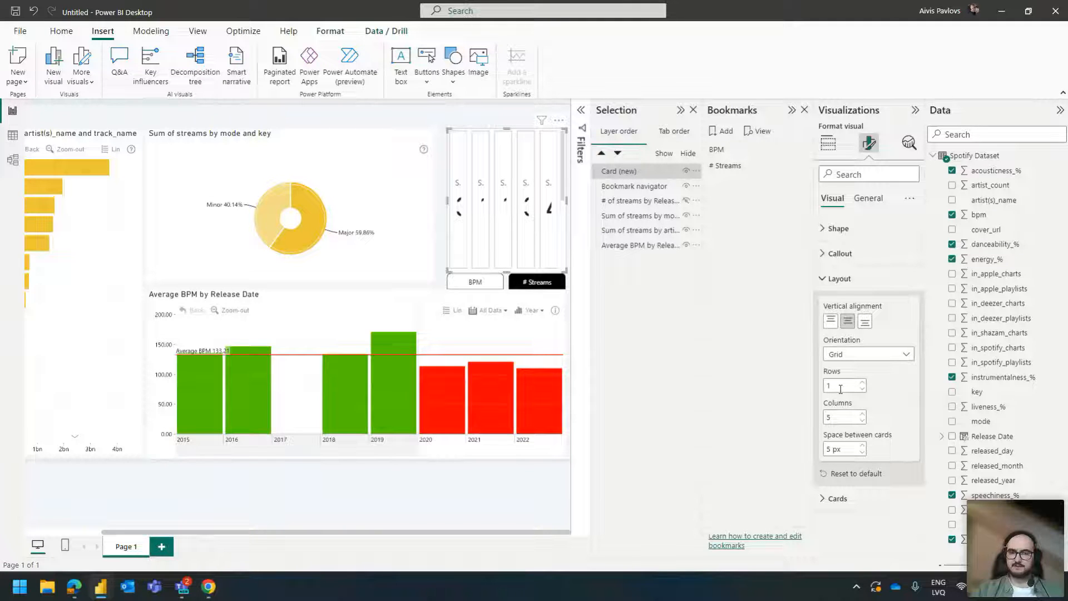
pyautogui.write('2')
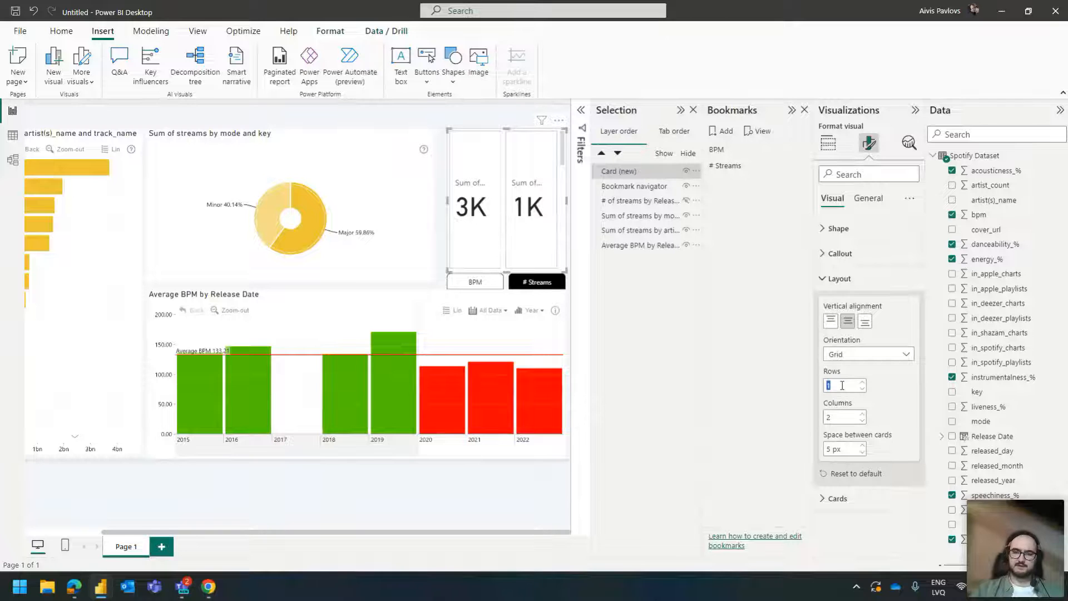
# - Check the card's data fields, try 4 columns in its grid layout, and set it back to 2 columns
pyautogui.click(828, 142)
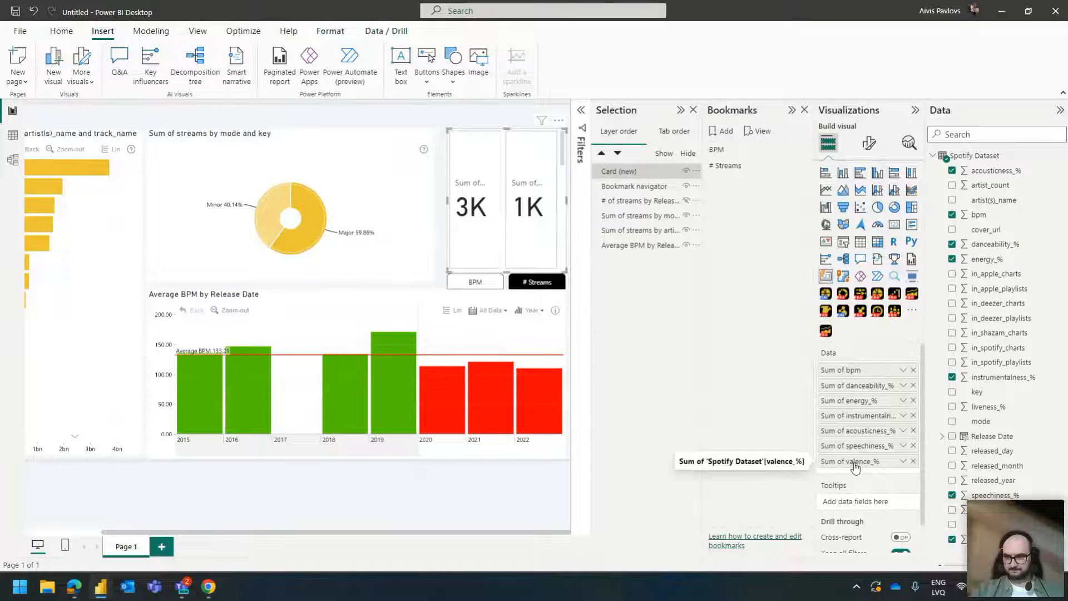
pyautogui.click(870, 142)
pyautogui.click(862, 280)
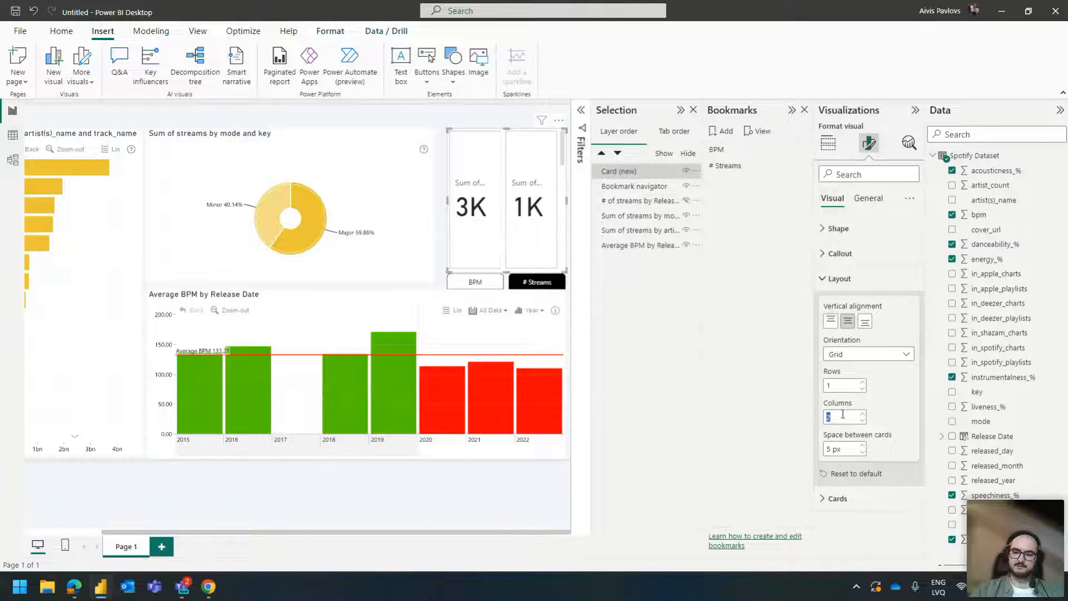
pyautogui.write('4')
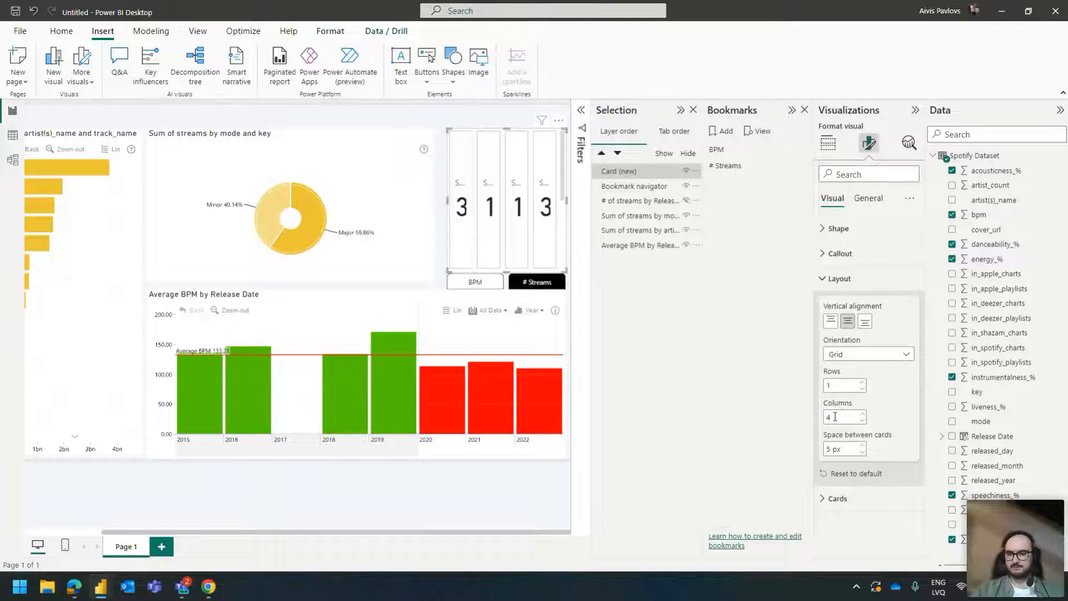
pyautogui.doubleClick(834, 416)
pyautogui.write('2')
# - Set the card grid to 4 rows and add the liveness_% field as another card
pyautogui.doubleClick(828, 386)
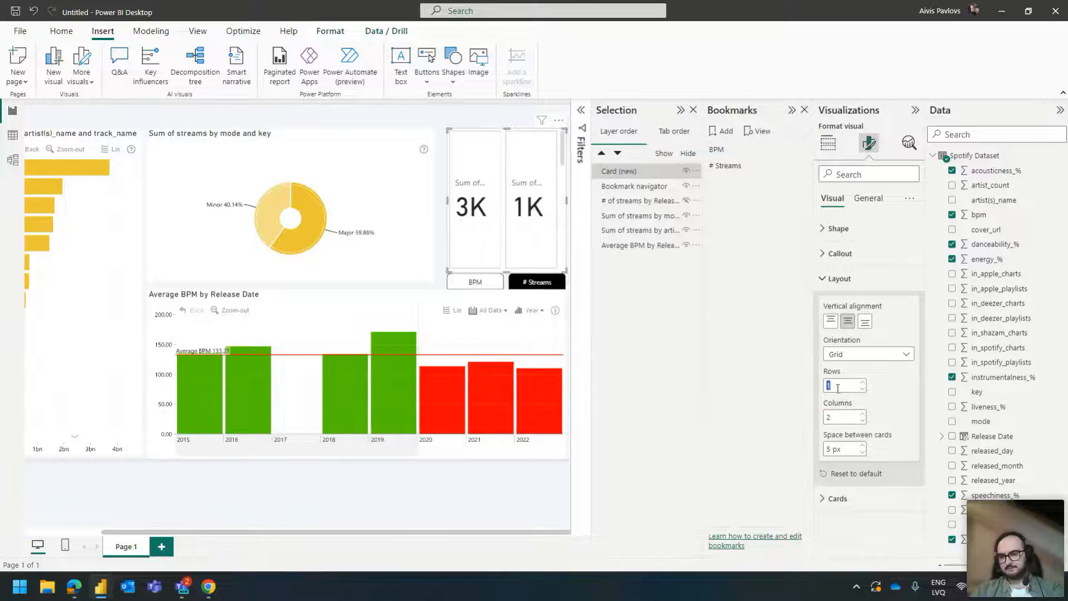
pyautogui.write('4')
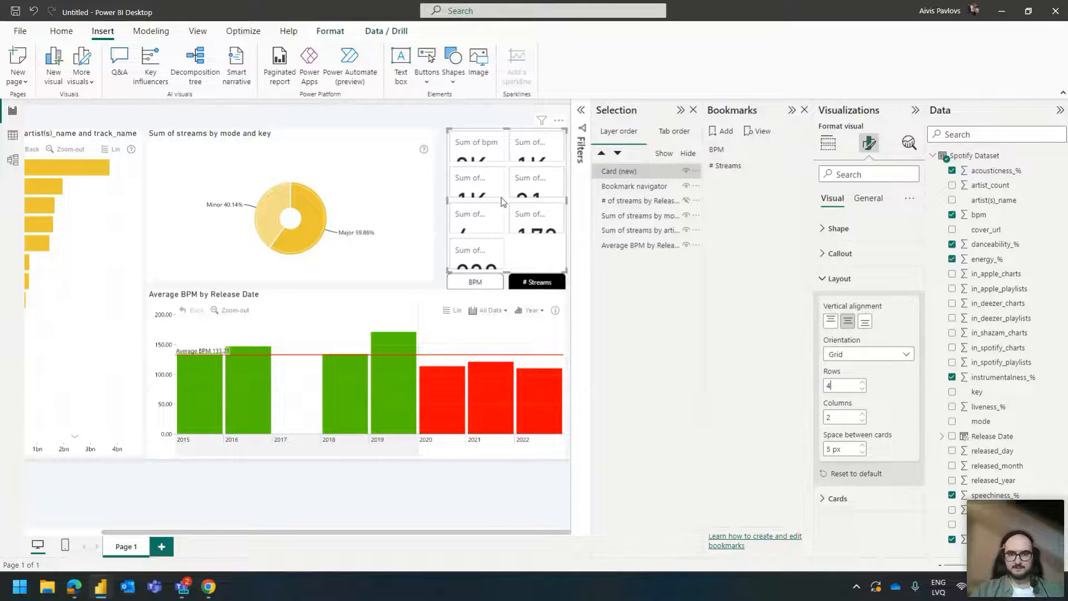
pyautogui.click(828, 143)
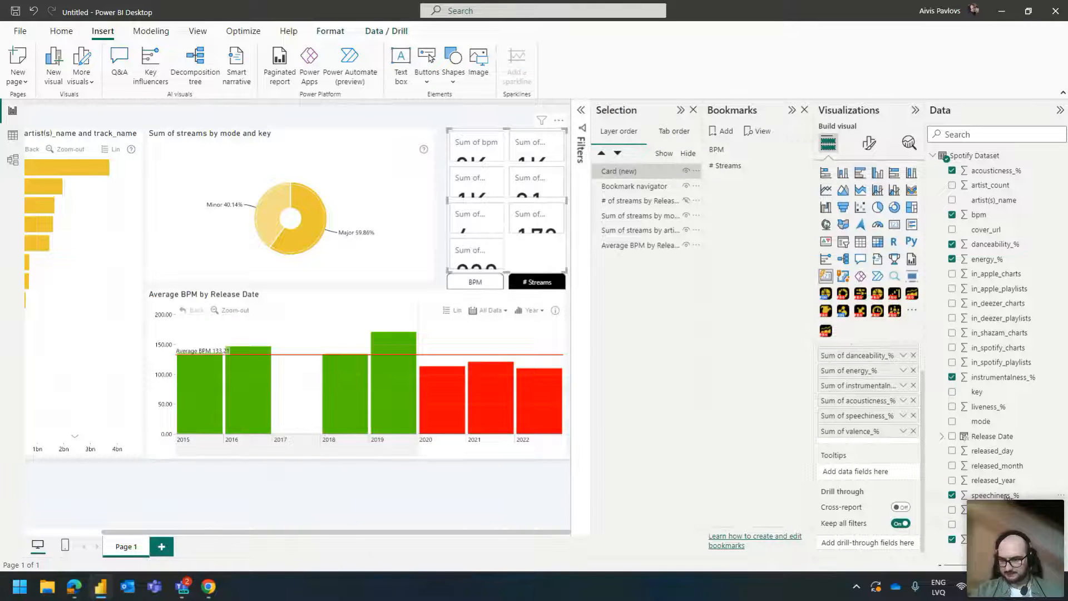
pyautogui.moveTo(987, 413); pyautogui.dragTo(873, 445)
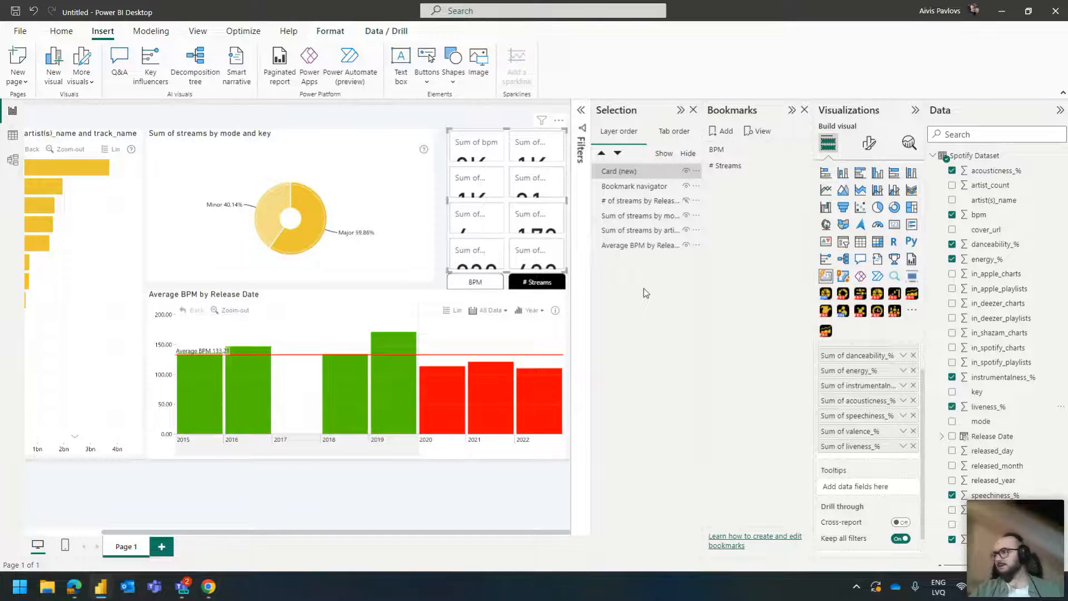
# - Set the font size of the callout values to 16 for all series of the card visual
pyautogui.click(875, 150)
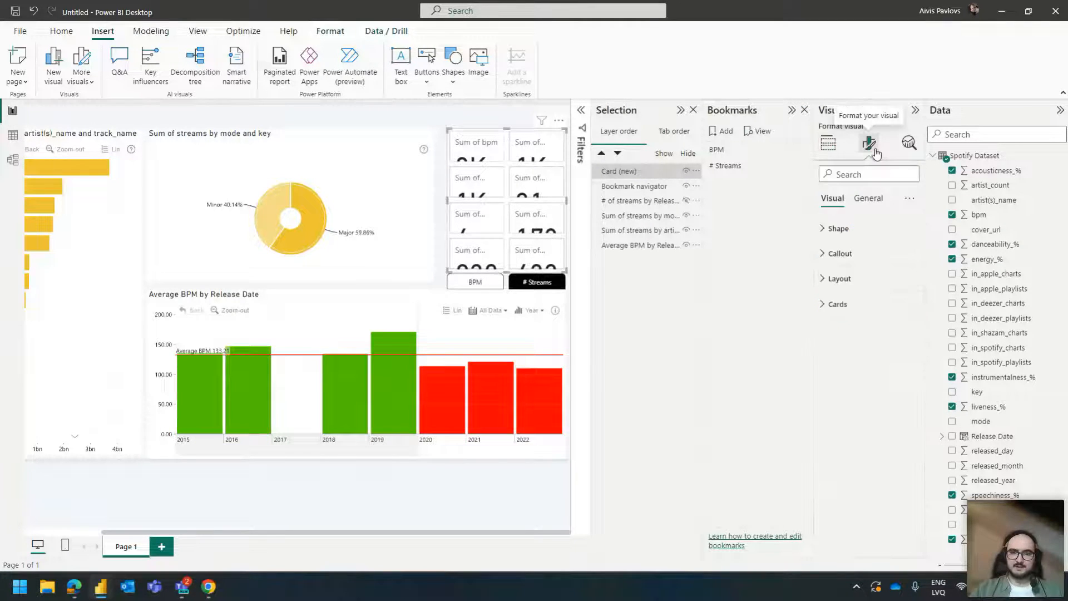
pyautogui.click(862, 262)
pyautogui.click(899, 376)
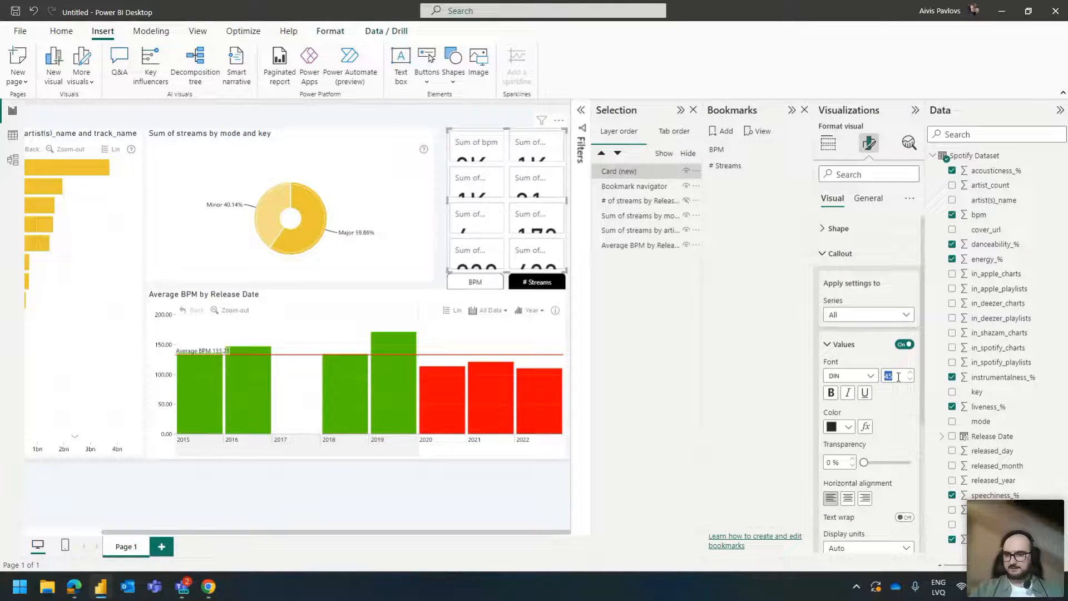
pyautogui.write('16')
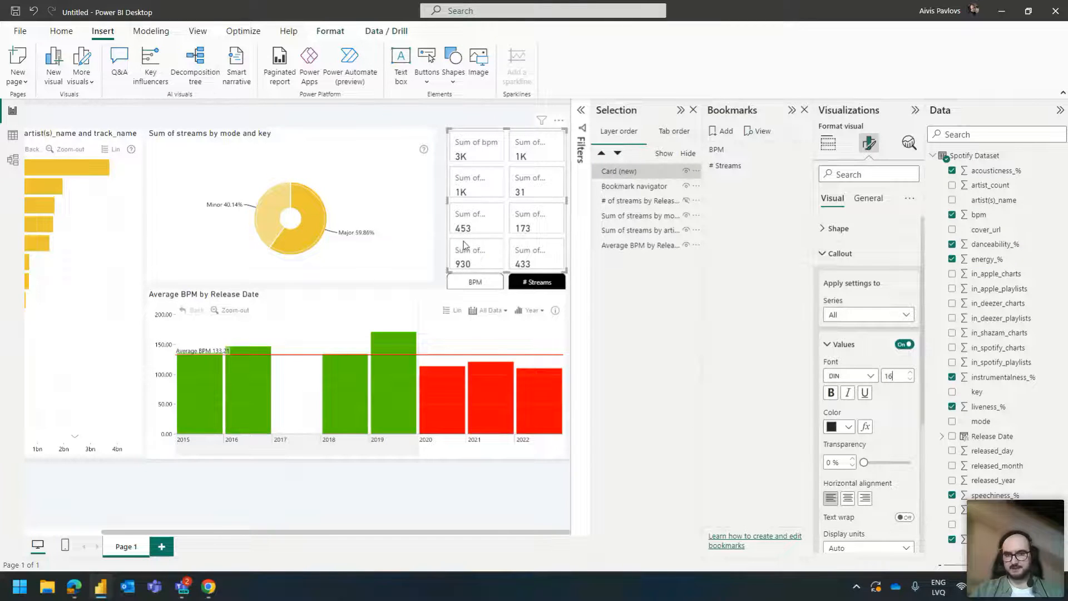
# - Try a label font size of 8 for the card's callouts and settle on 10
pyautogui.scroll(-3, 869, 345)
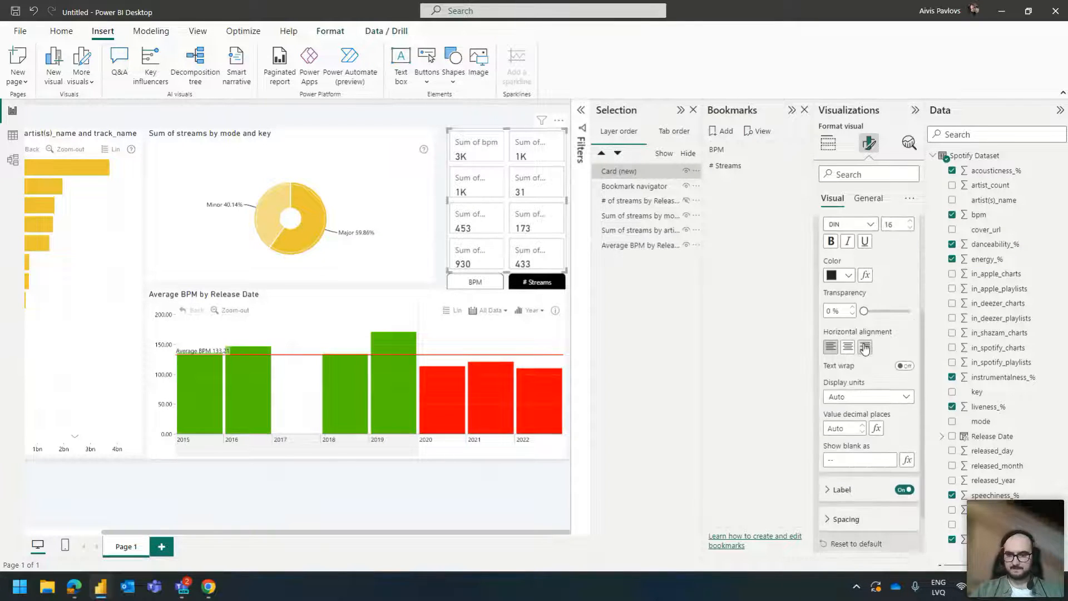
pyautogui.scroll(-2, 860, 442)
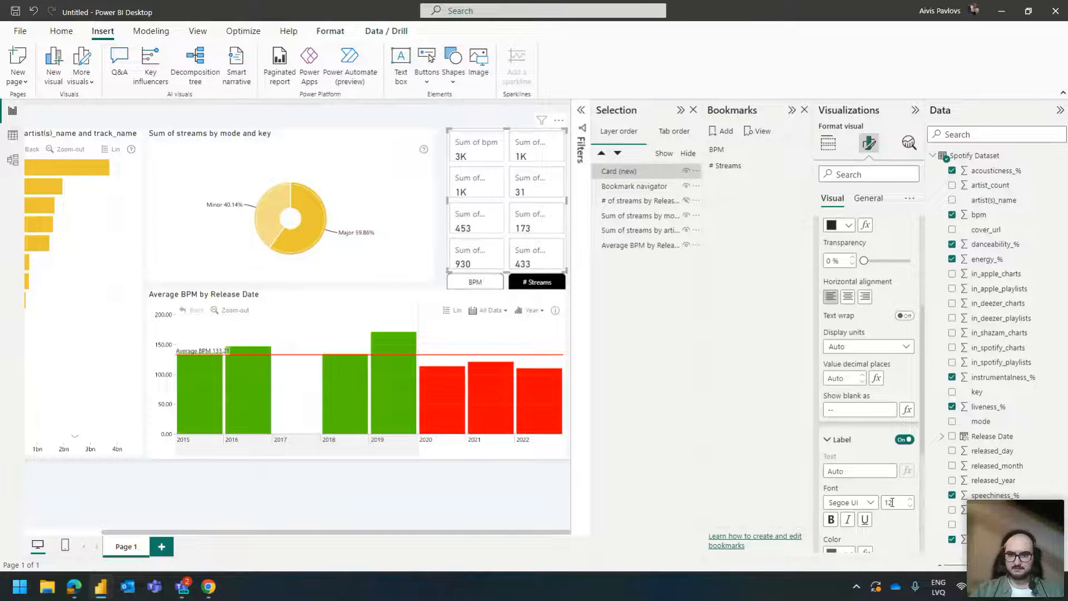
pyautogui.write('8')
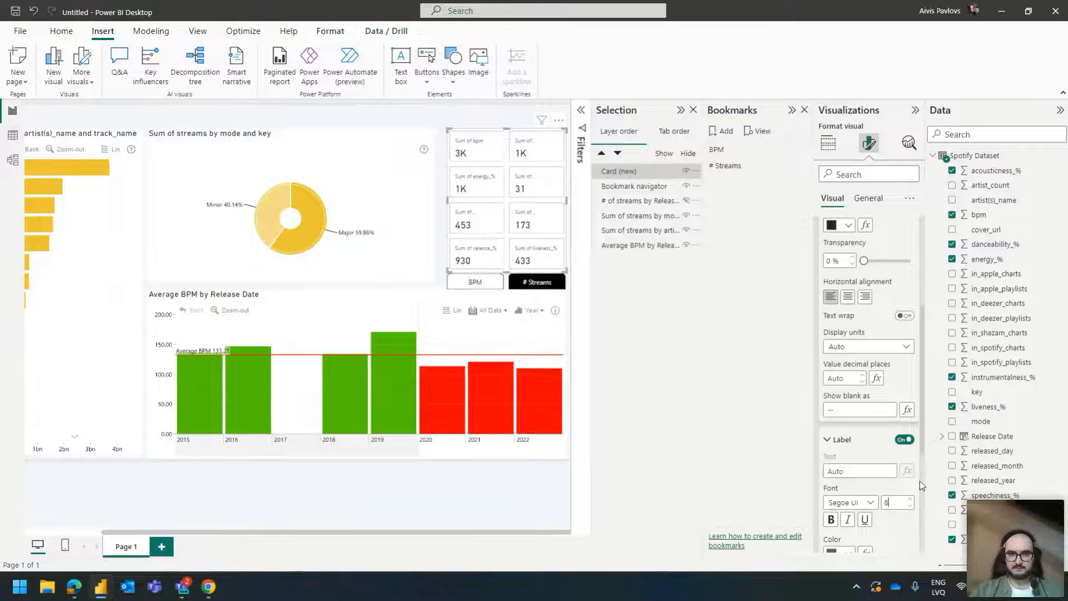
pyautogui.press('BackSpace')
pyautogui.write('10')
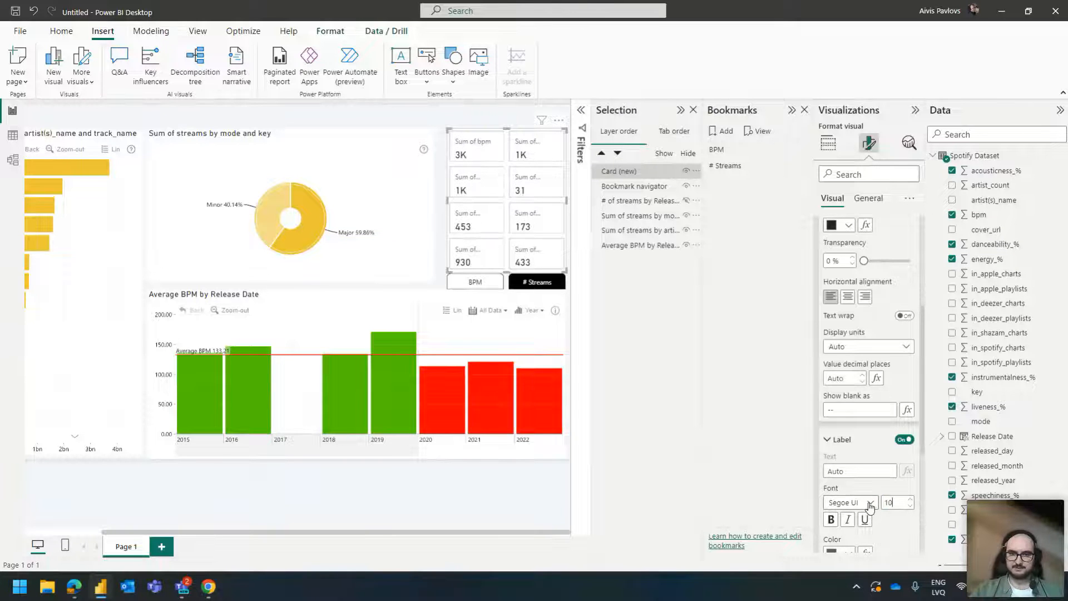
# - Rename the card's Sum of bpm field to bpm for this visual
pyautogui.click(827, 145)
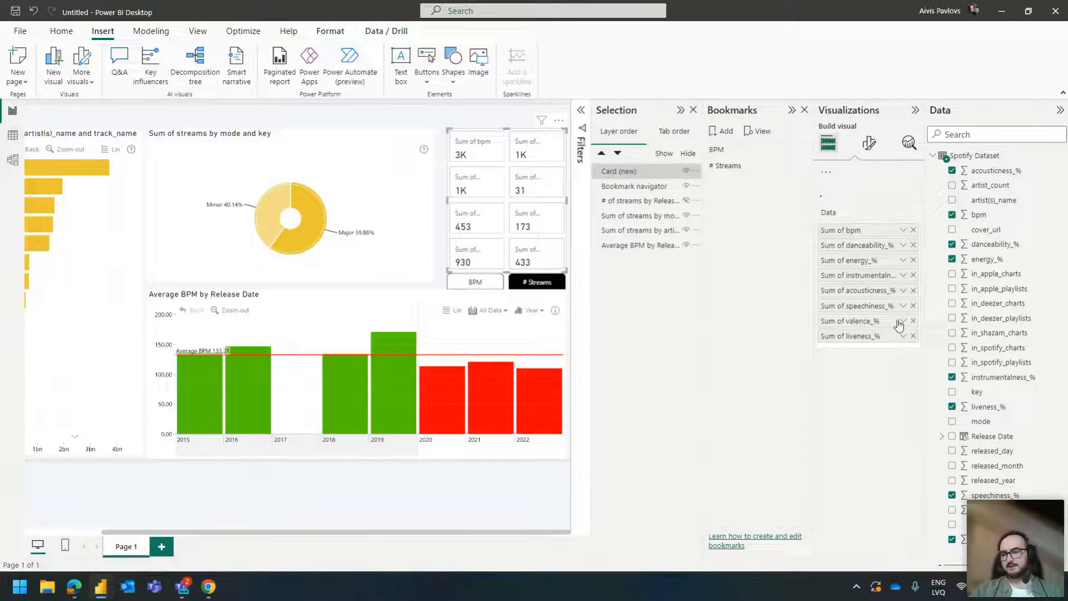
pyautogui.doubleClick(838, 370)
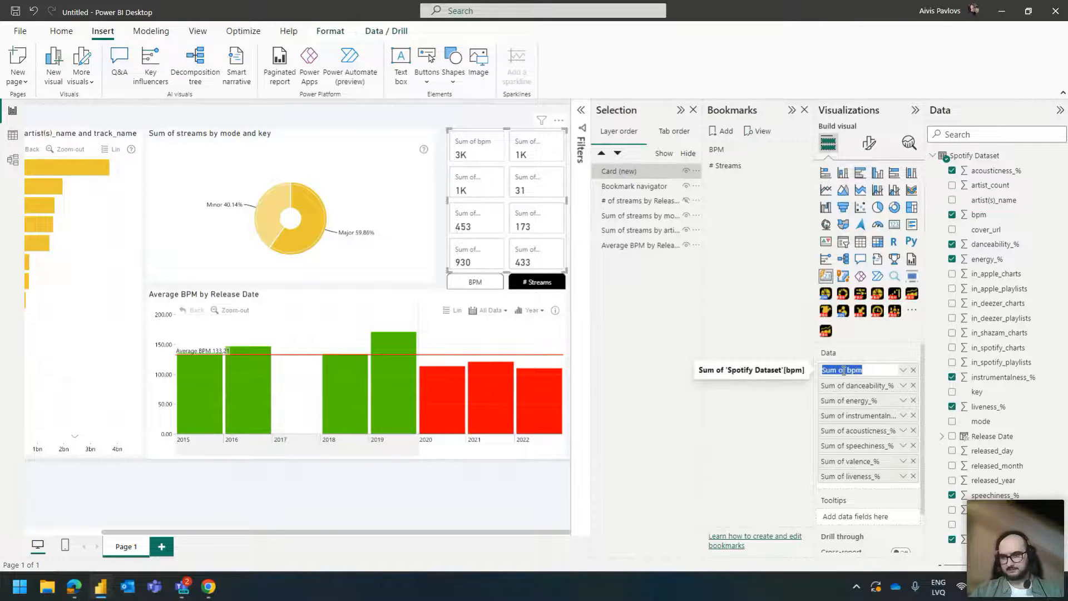
pyautogui.write('bpm')
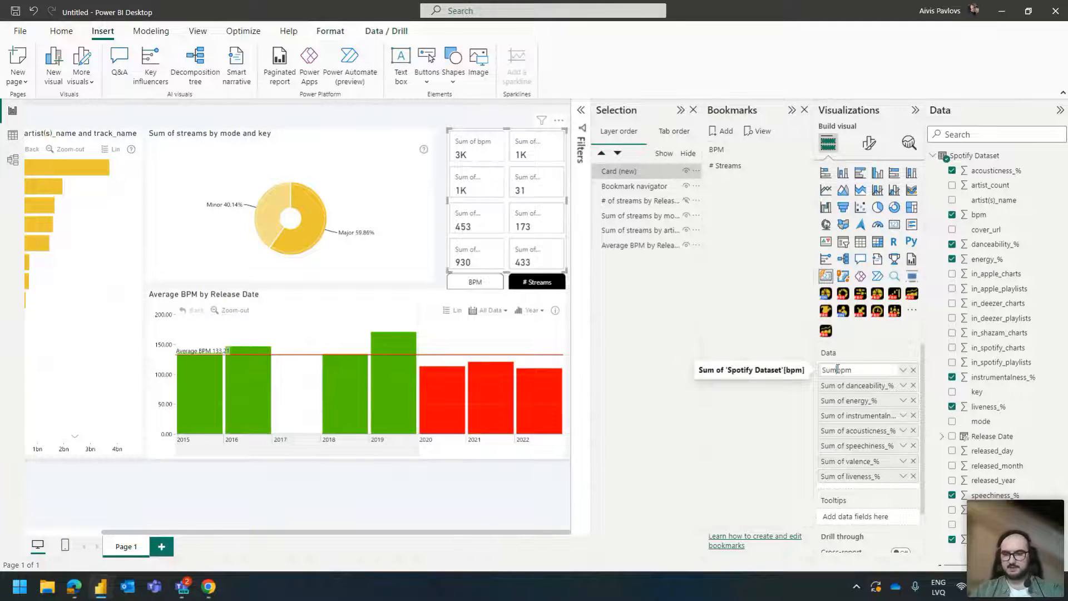
pyautogui.press('Return')
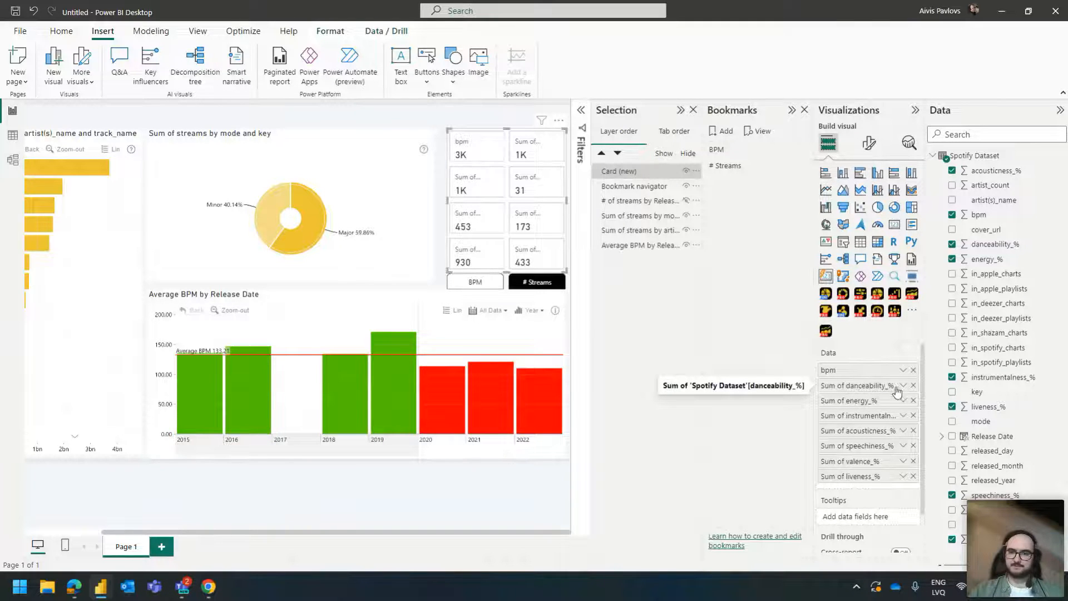
# - Aggregate the card's danceability_%, energy_% and instrumentalness_% fields by Average
pyautogui.click(903, 385)
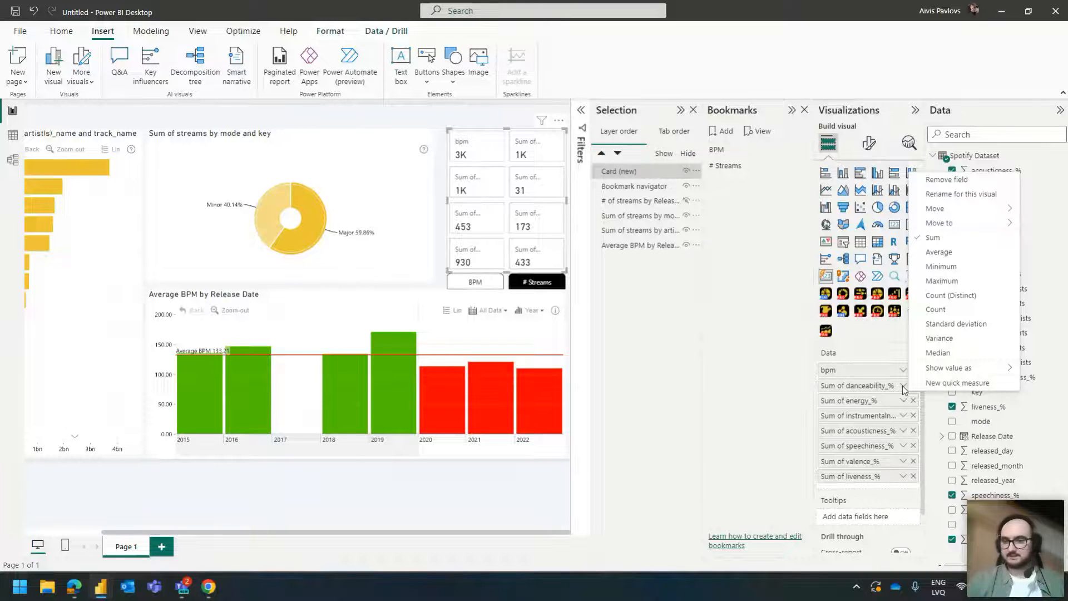
pyautogui.click(939, 252)
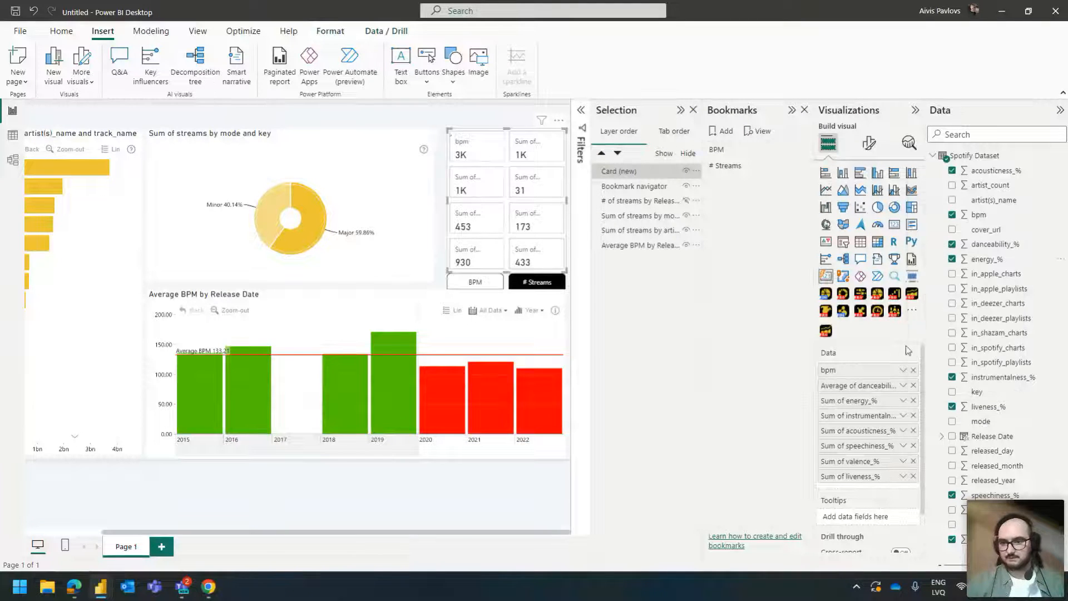
pyautogui.click(902, 401)
pyautogui.click(942, 252)
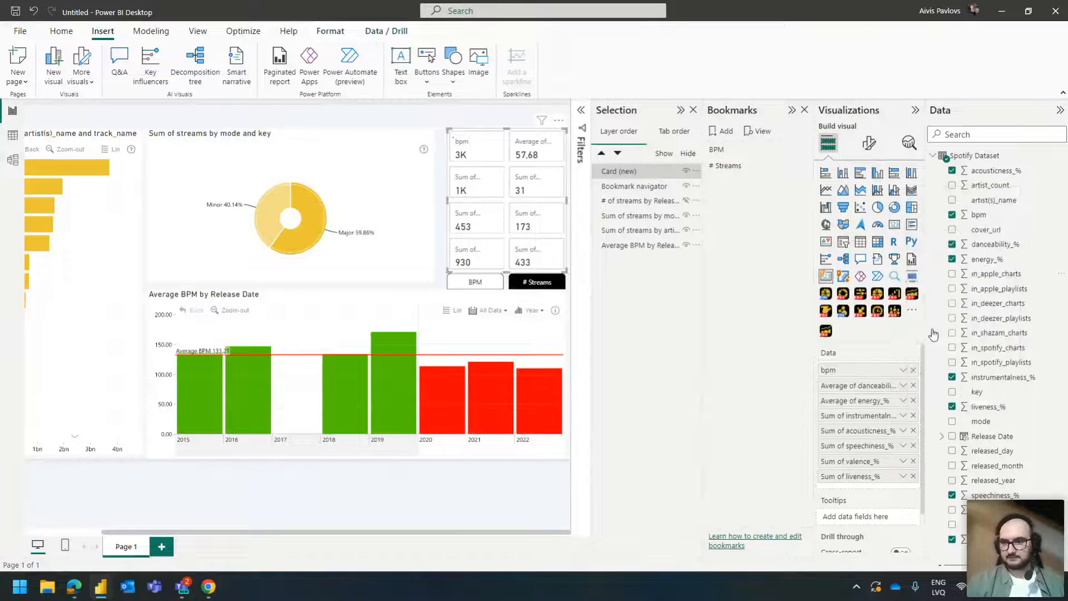
pyautogui.click(903, 416)
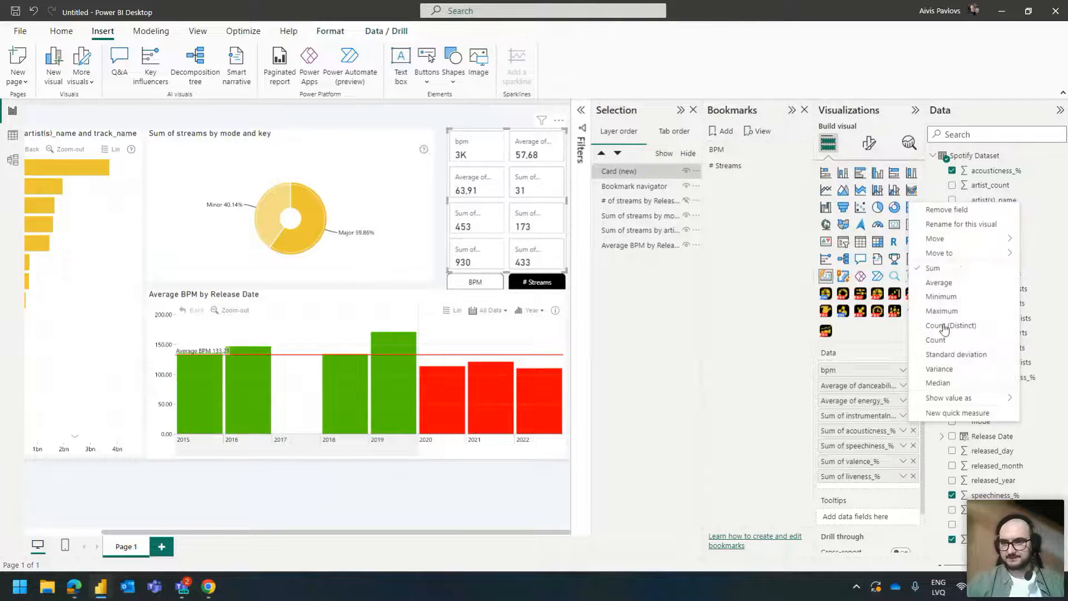
pyautogui.click(940, 283)
# - Aggregate the card's acousticness_%, speechiness_%, valence_% and liveness_% fields by Average
pyautogui.click(904, 430)
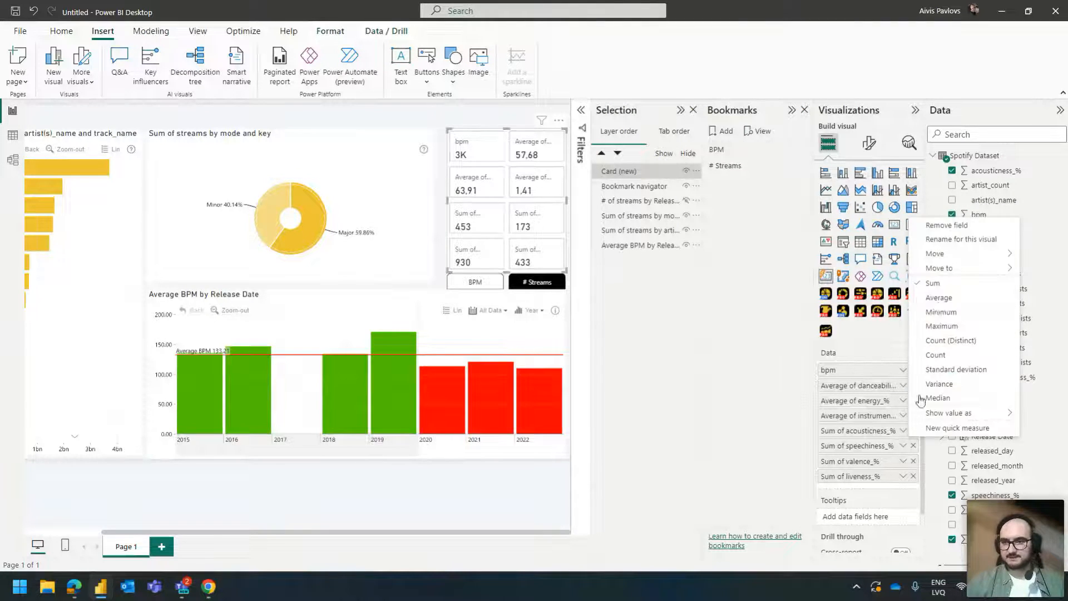
pyautogui.click(944, 298)
pyautogui.click(903, 446)
pyautogui.click(939, 312)
pyautogui.click(903, 462)
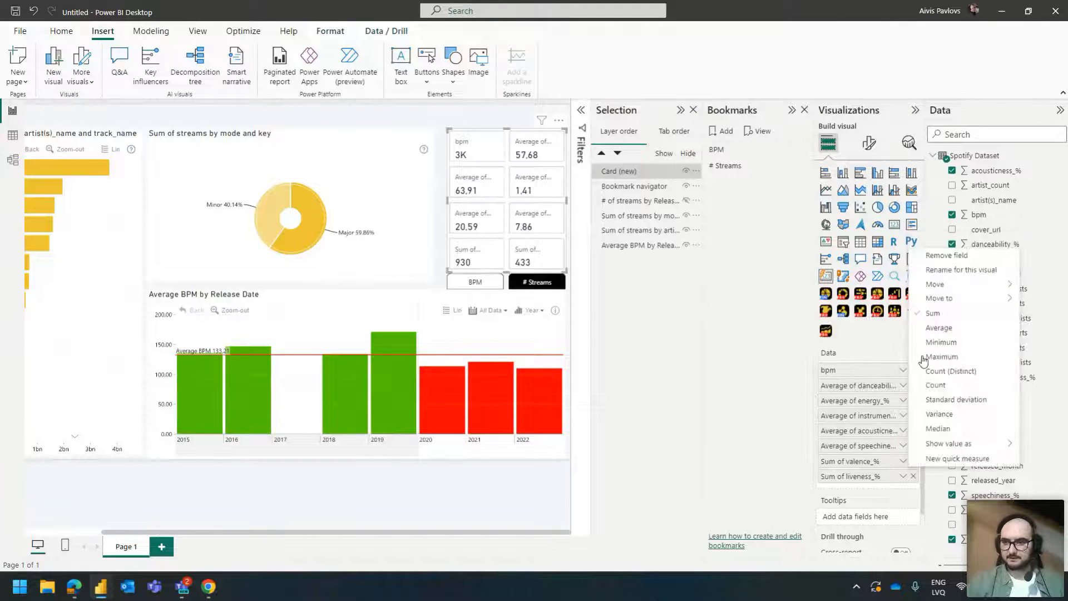
pyautogui.click(939, 329)
pyautogui.click(903, 477)
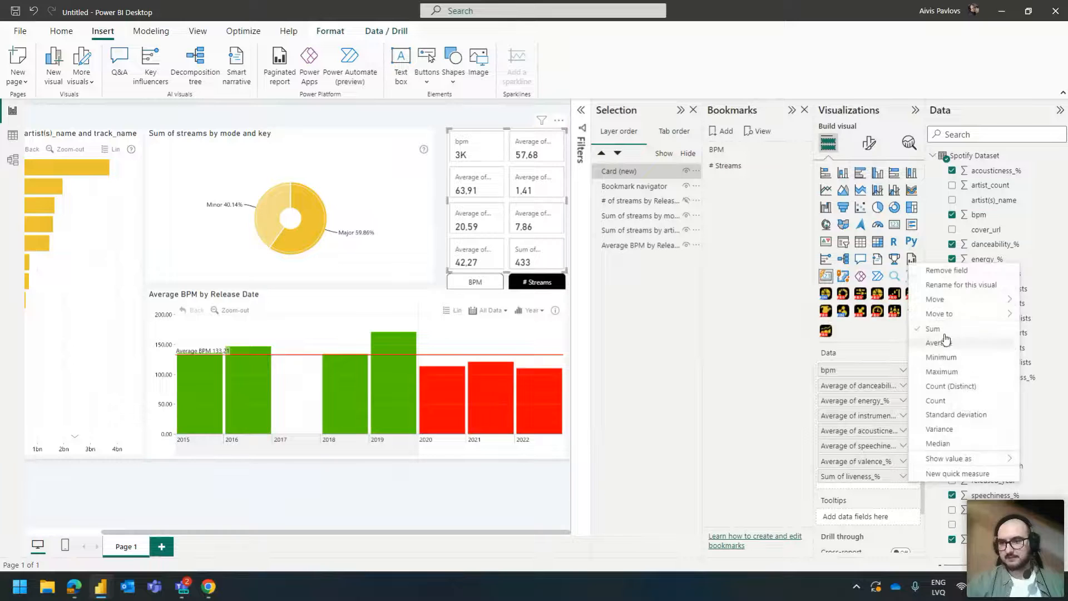
pyautogui.click(953, 348)
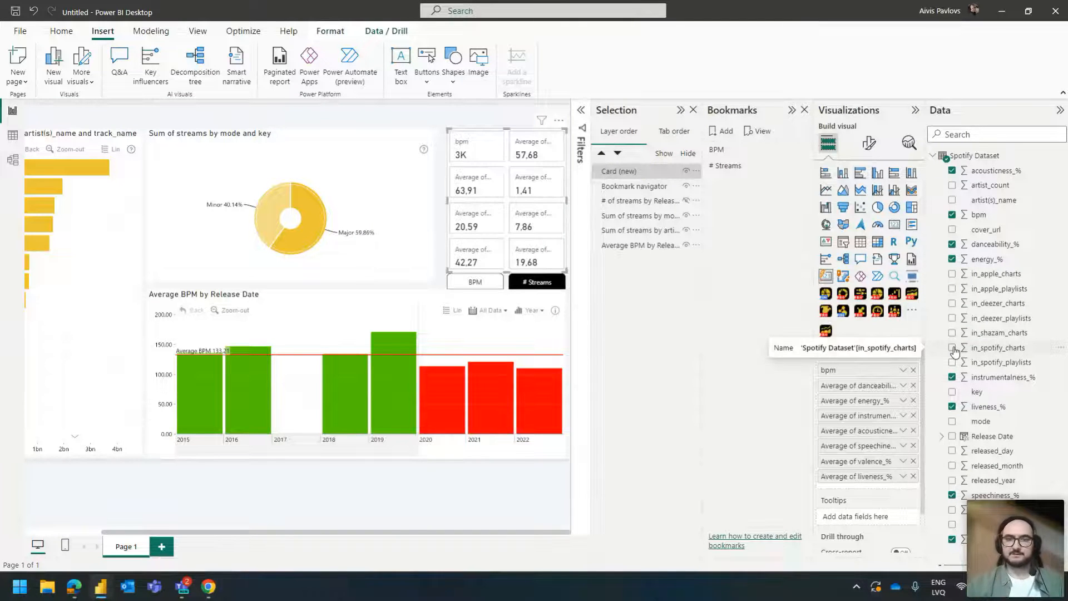
# - Check the card's cross-filtering with the top track of the streams chart, clear the filter, and zoom the chart out to the artist level
pyautogui.click(86, 176)
pyautogui.click(86, 173)
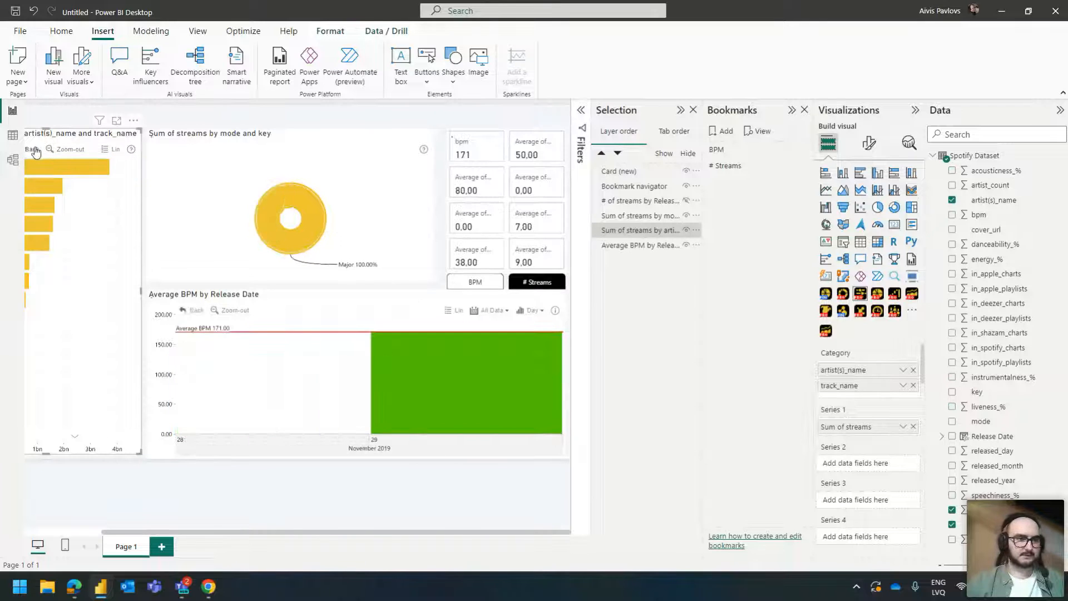
pyautogui.click(32, 150)
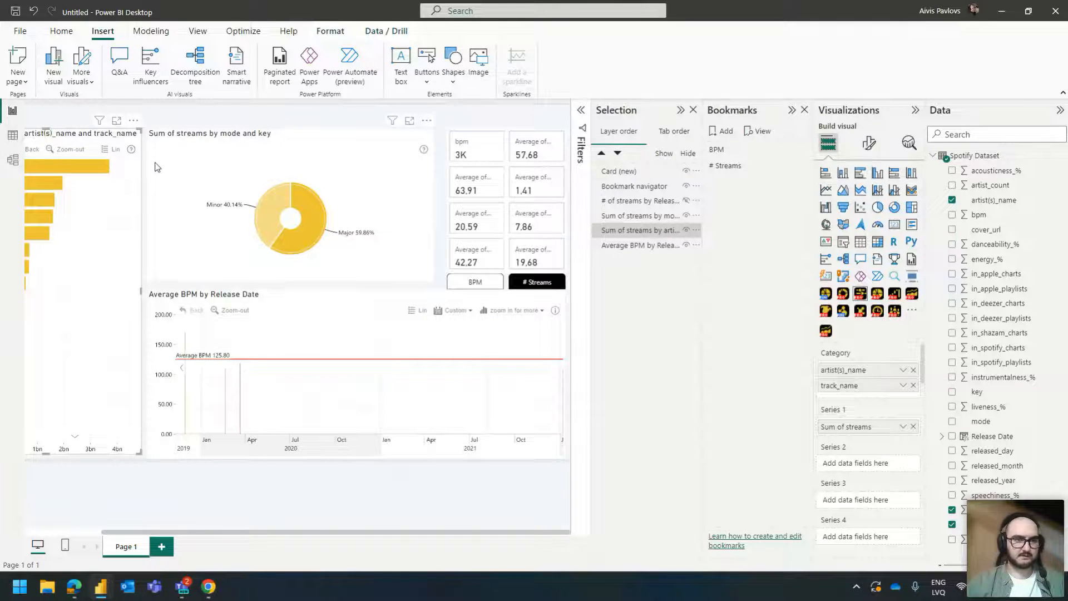
pyautogui.click(144, 145)
pyautogui.scroll(-1, 144, 145)
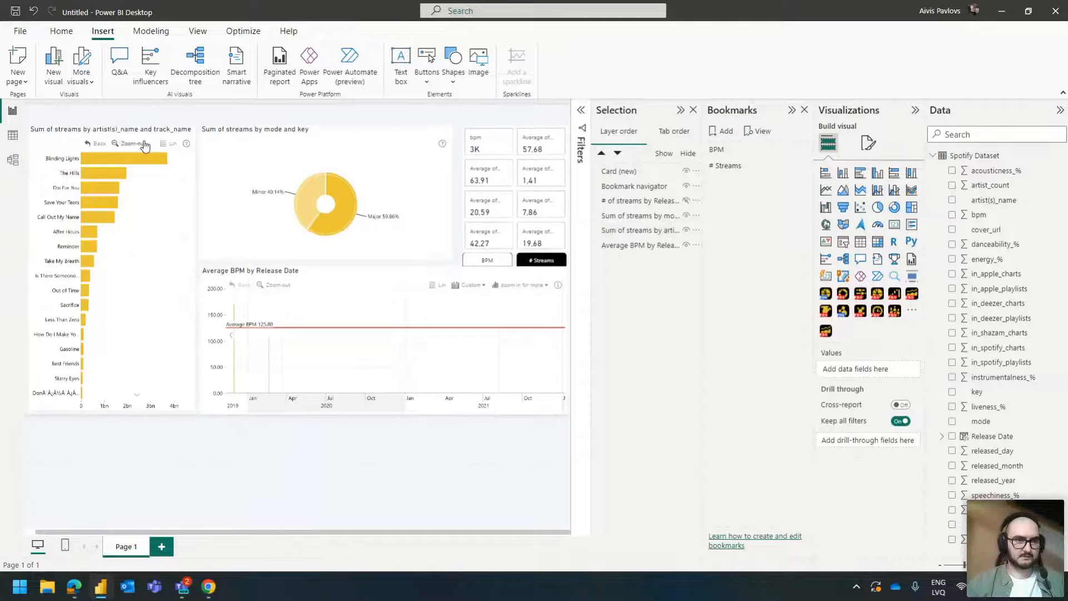
pyautogui.click(130, 143)
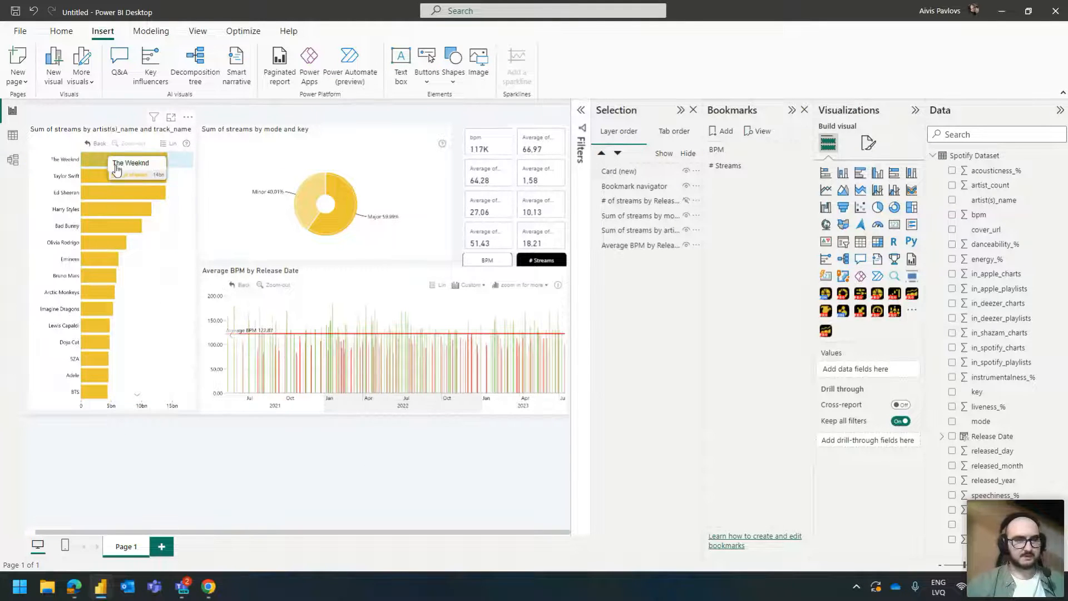
# - Drill into The Weeknd's tracks, inspect the card values for Blinding Lights, and clear the track selection
pyautogui.click(98, 162)
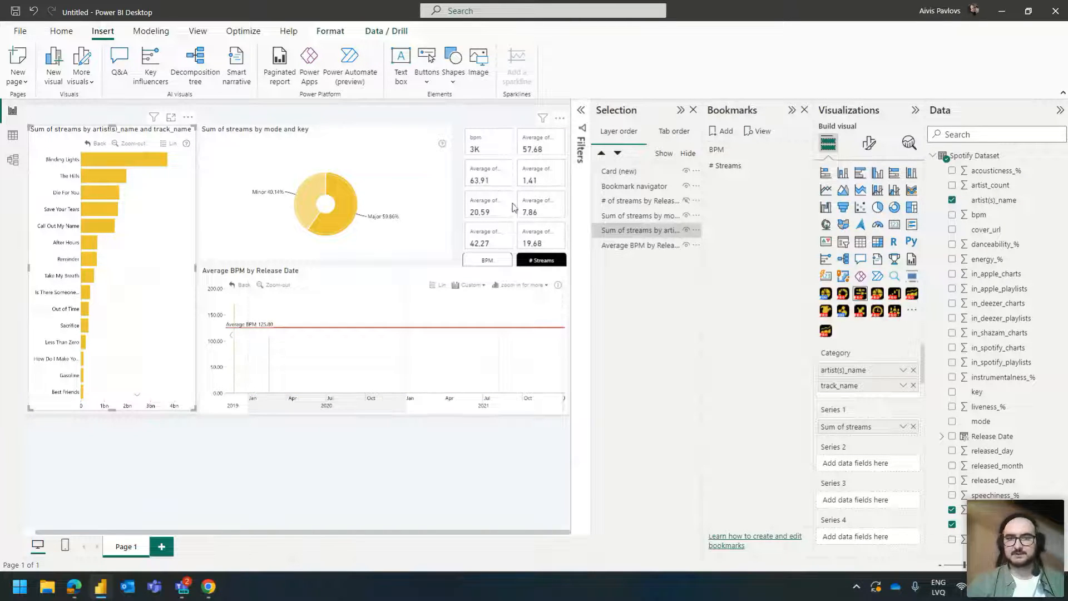
pyautogui.click(95, 162)
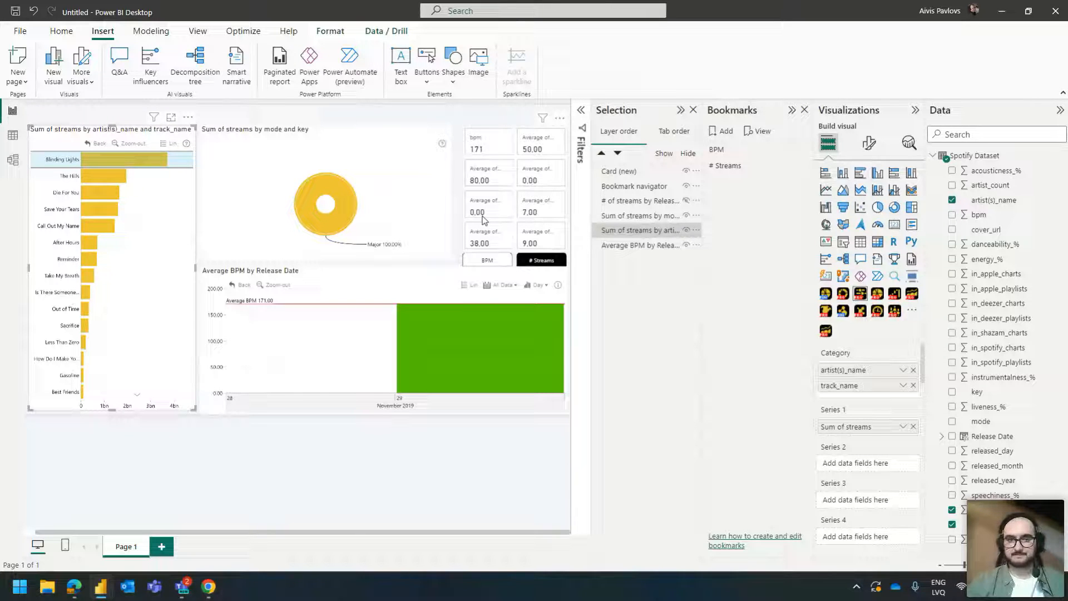
pyautogui.click(128, 160)
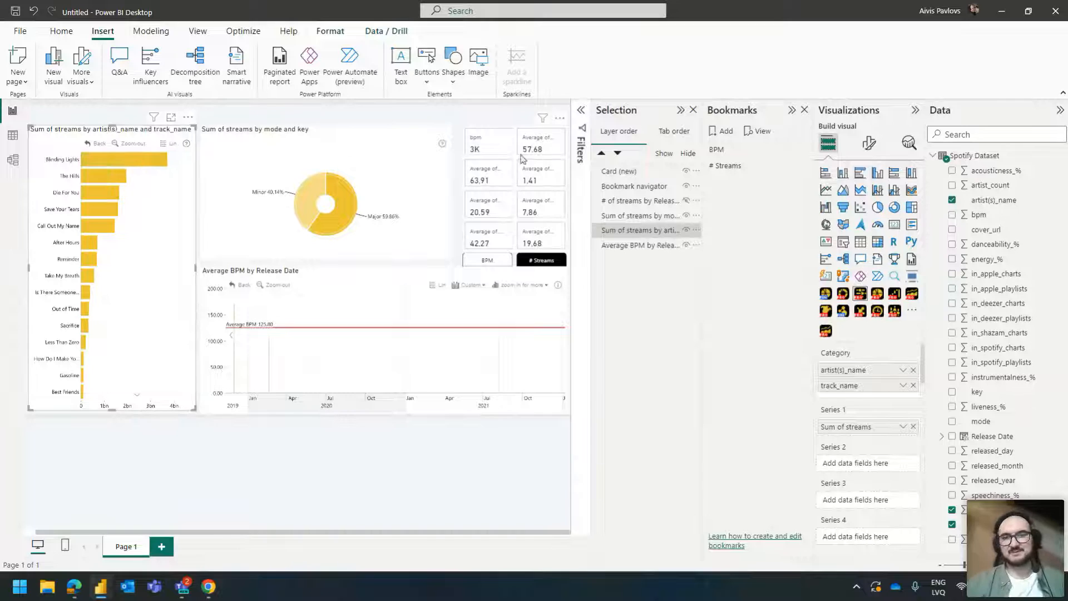
# - Aggregate the card visual's bpm field by Average
pyautogui.click(516, 158)
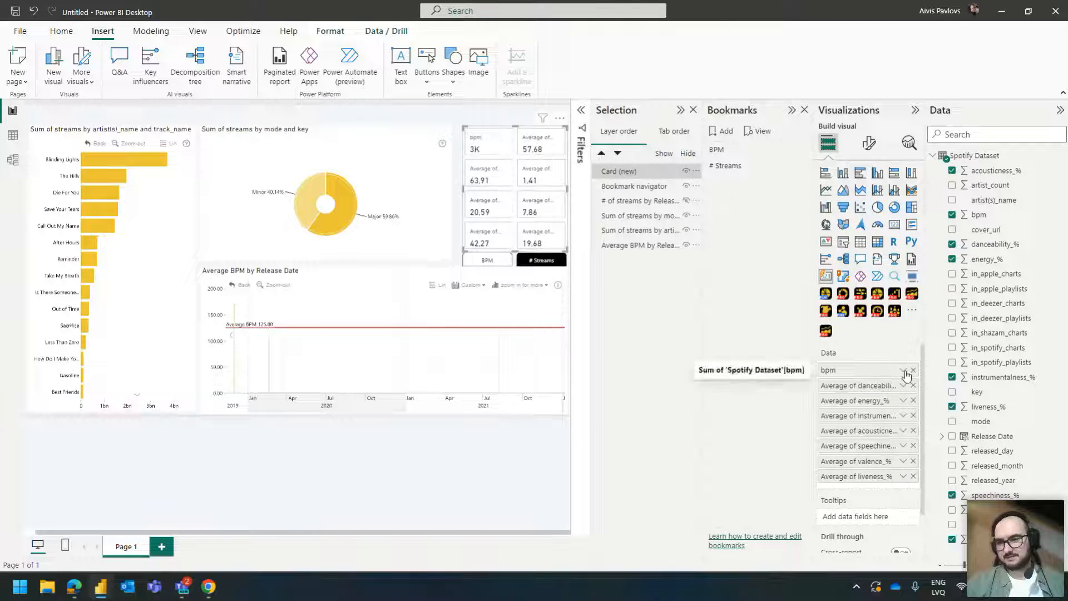
pyautogui.click(904, 370)
pyautogui.click(940, 237)
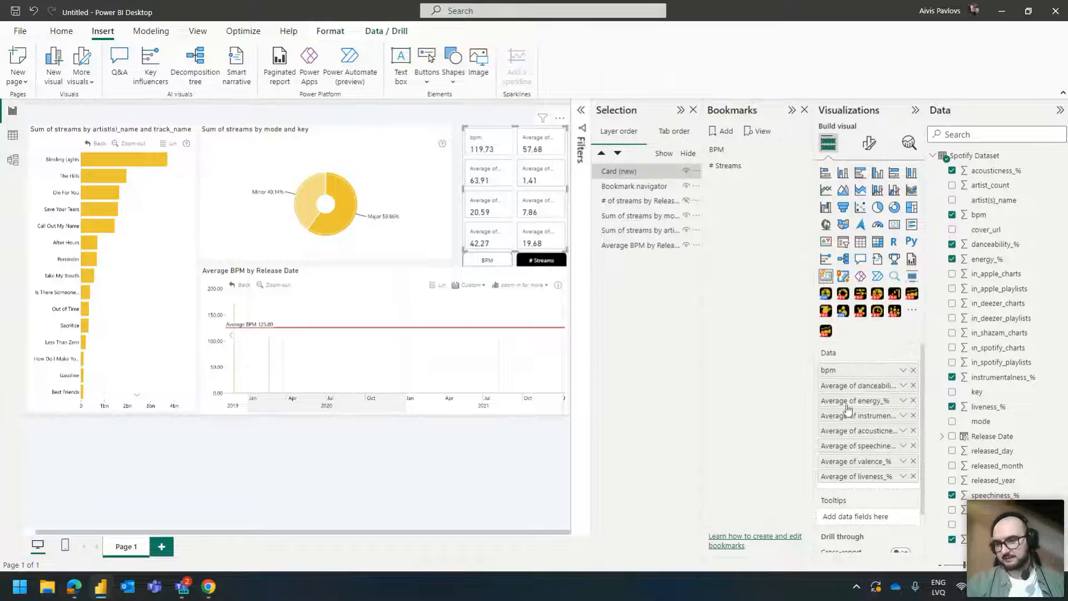
# - Rename the card's Average of danceability_% field to danceability_% for this visual
pyautogui.doubleClick(846, 389)
pyautogui.click(856, 386)
pyautogui.hotkey('shift', 'Home')
pyautogui.press('BackSpace')
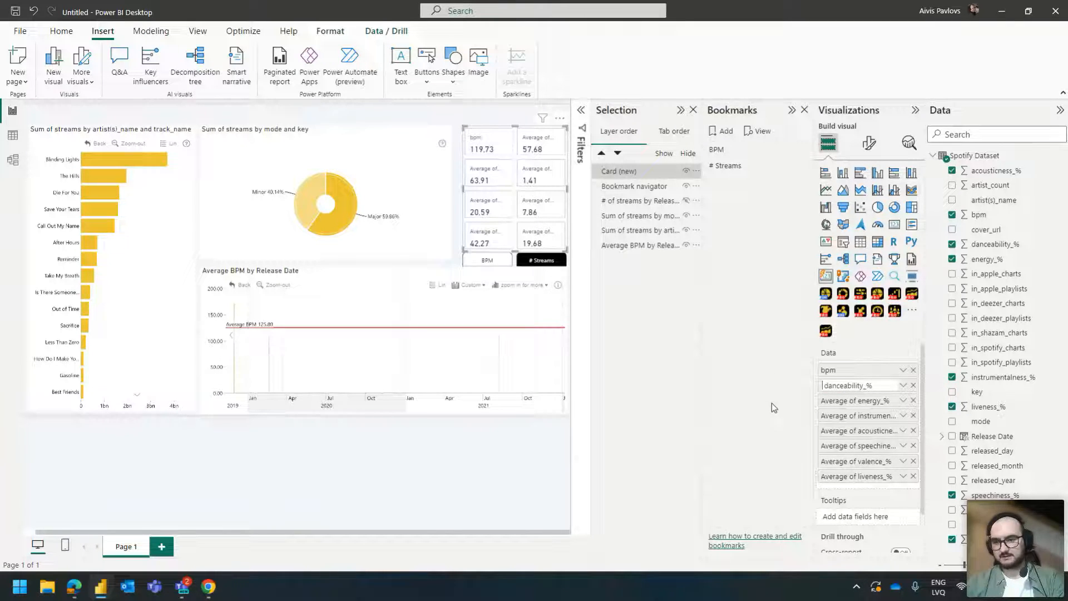
pyautogui.press('Return')
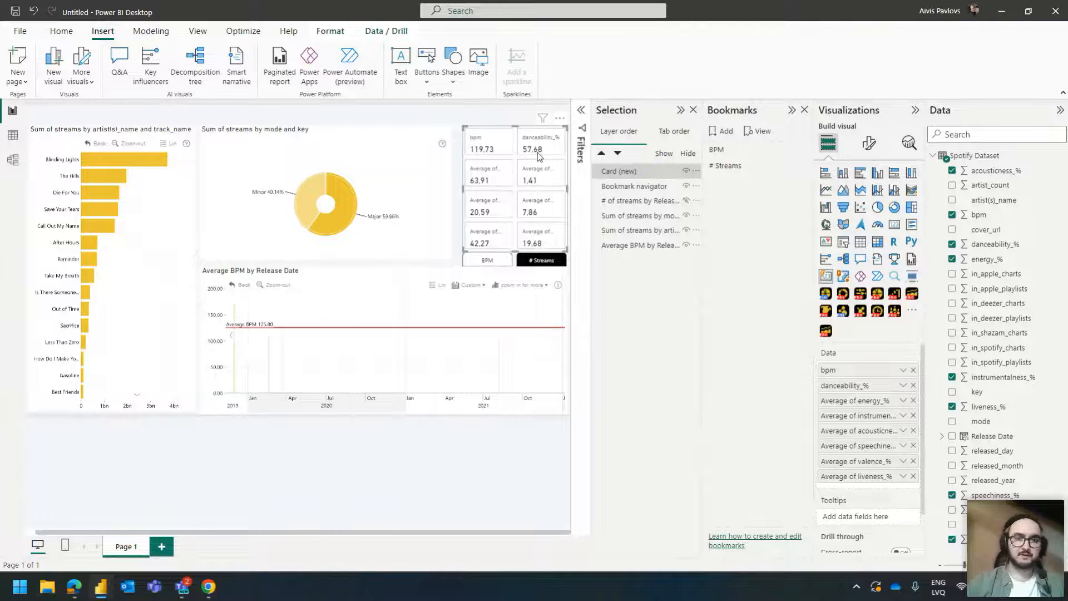
# - Open the Spotify Dataset query in Power Query Editor and divide the danceability_% column by 100
pyautogui.click(61, 31)
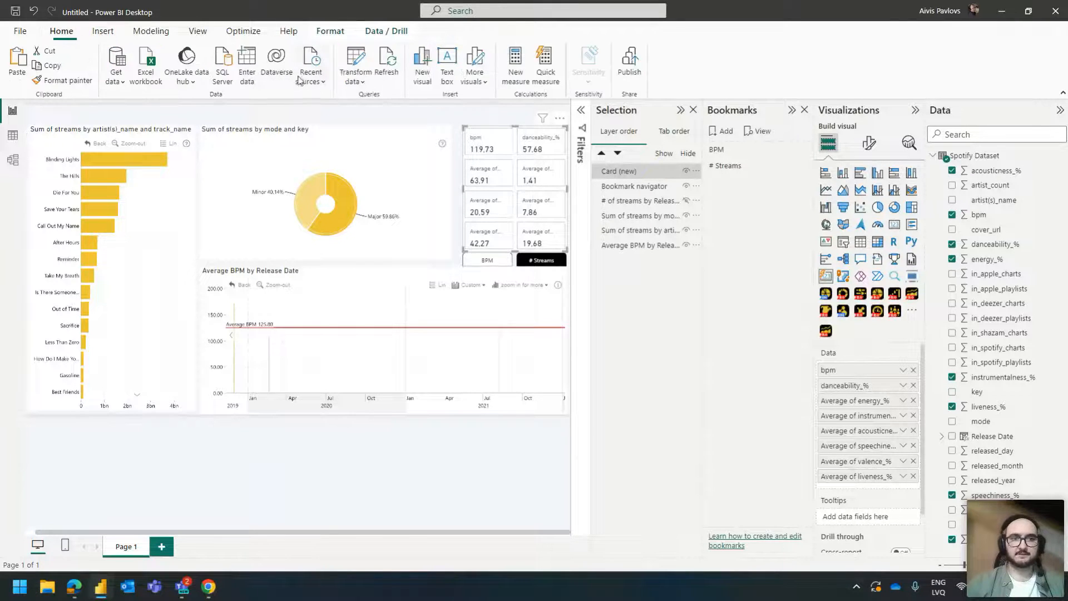
pyautogui.click(354, 60)
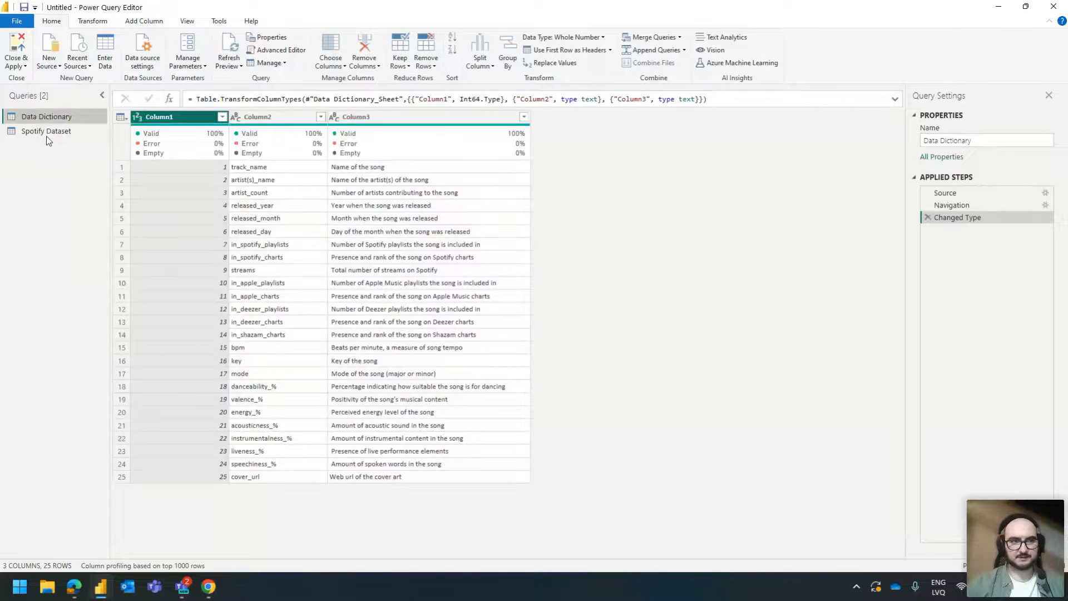
pyautogui.click(46, 132)
pyautogui.moveTo(278, 554); pyautogui.dragTo(677, 566)
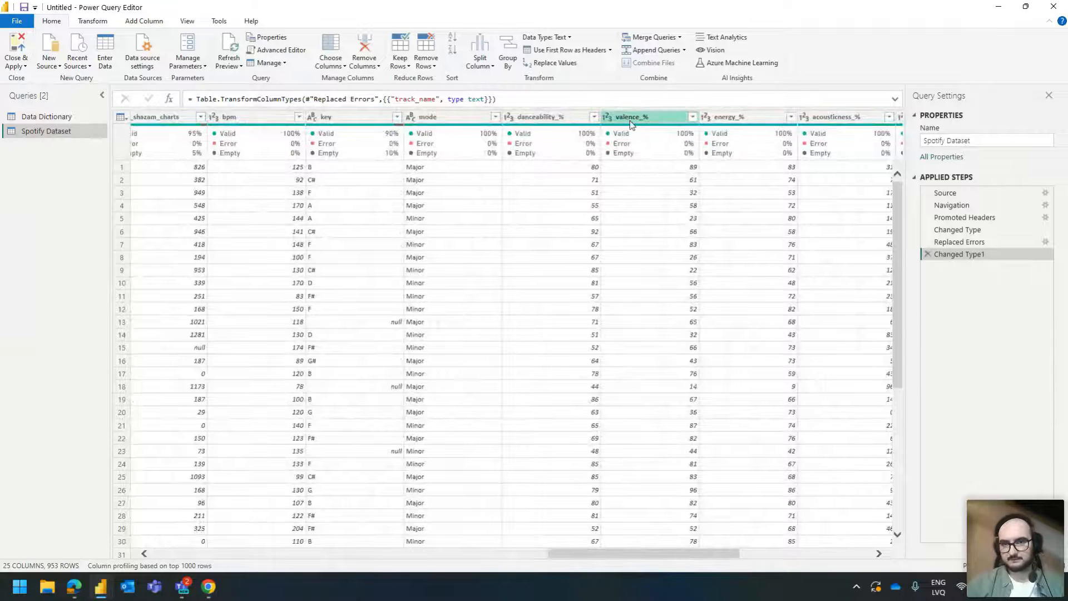
pyautogui.click(561, 118)
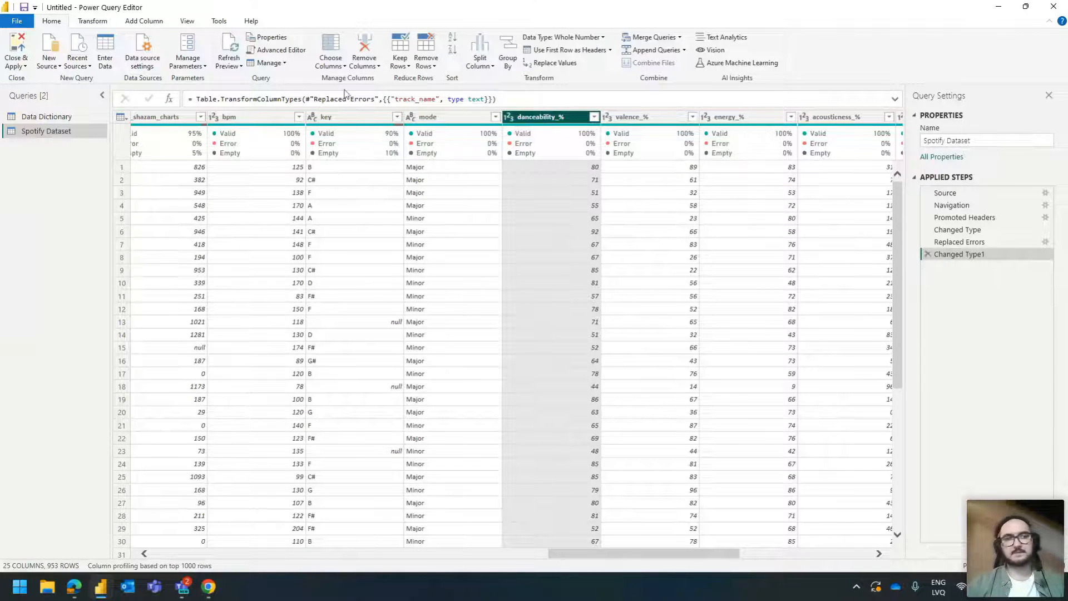
pyautogui.click(87, 27)
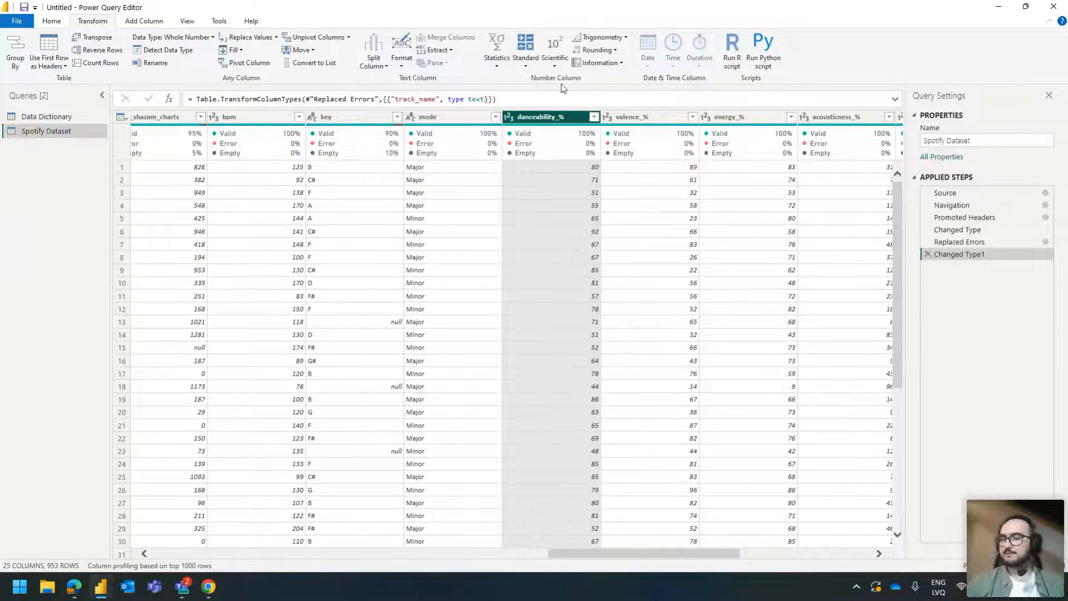
pyautogui.click(524, 66)
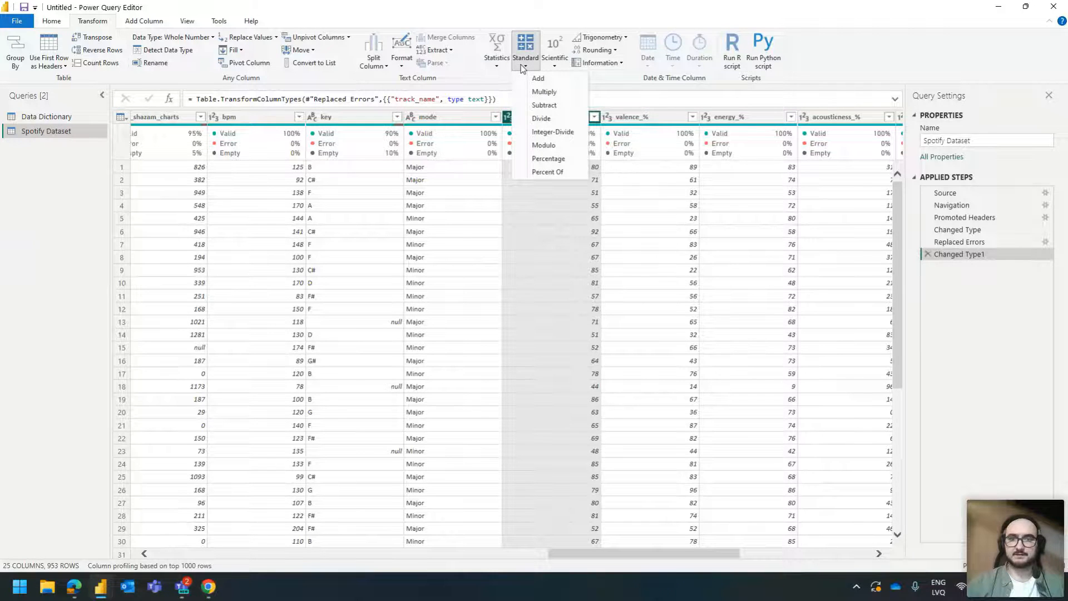
pyautogui.click(540, 121)
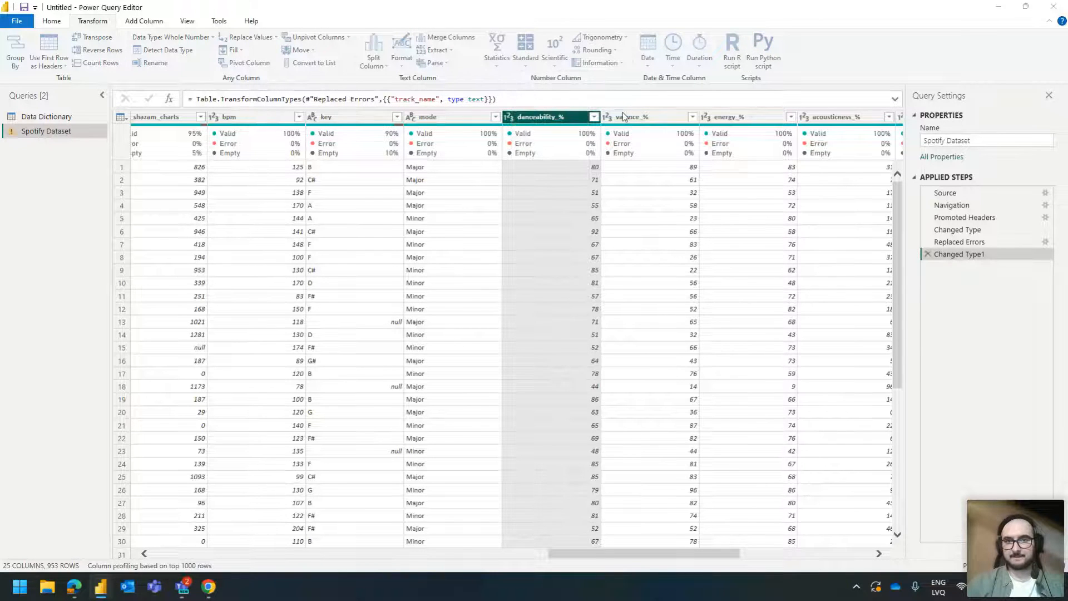
pyautogui.write('100')
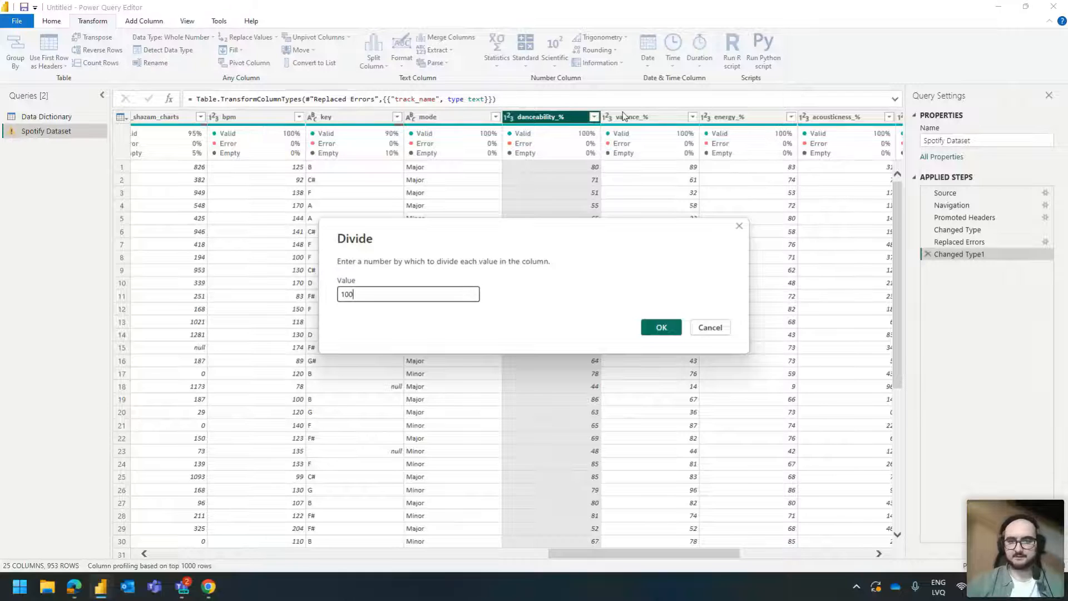
pyautogui.press('Return')
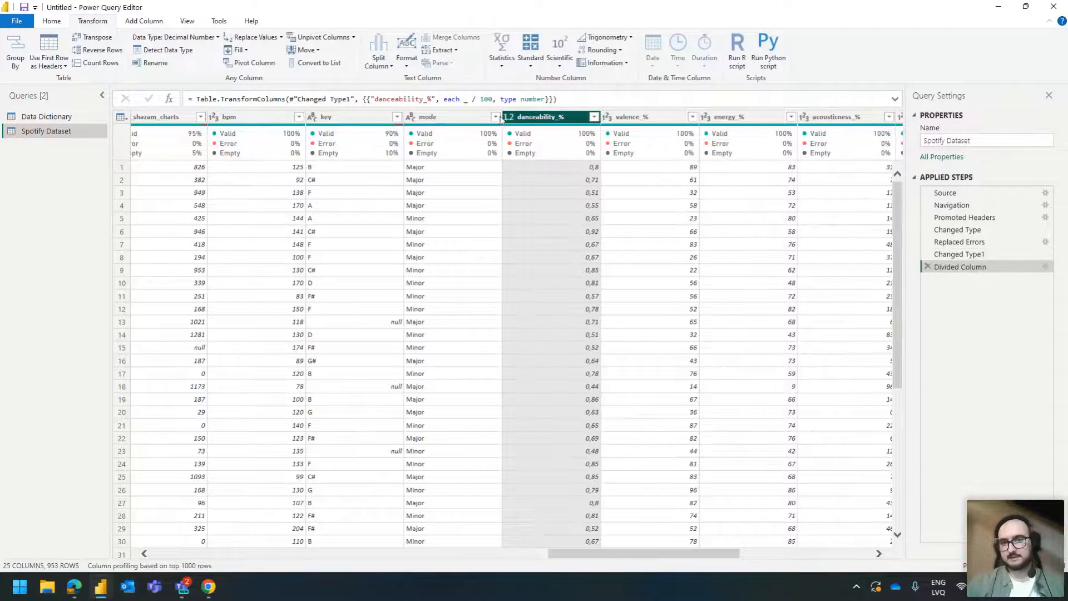
# - Change the danceability_% column's data type to Percentage and apply the query changes to the report
pyautogui.click(511, 118)
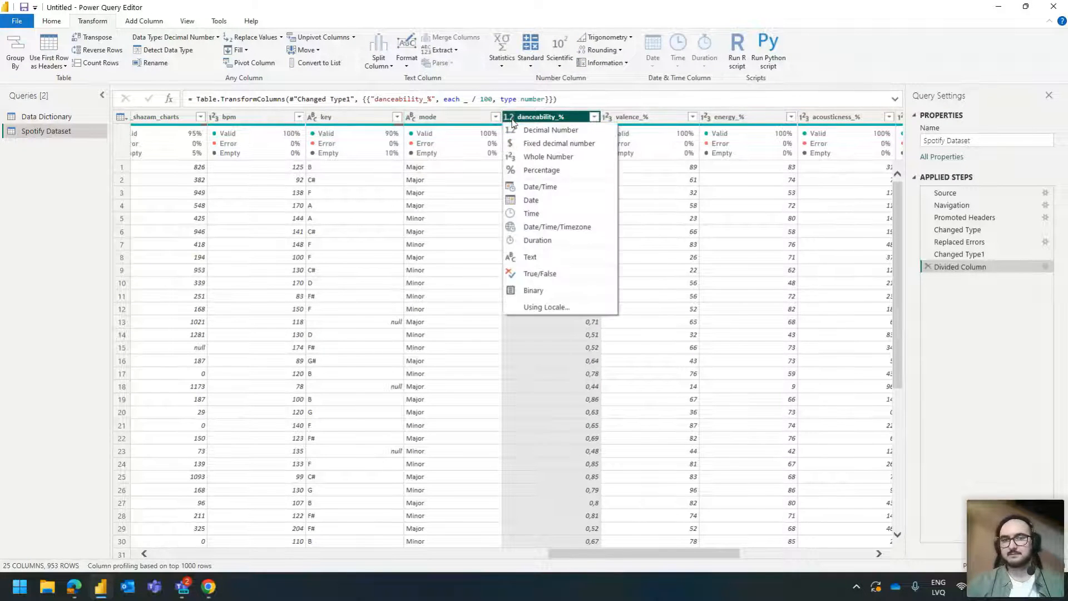
pyautogui.click(537, 168)
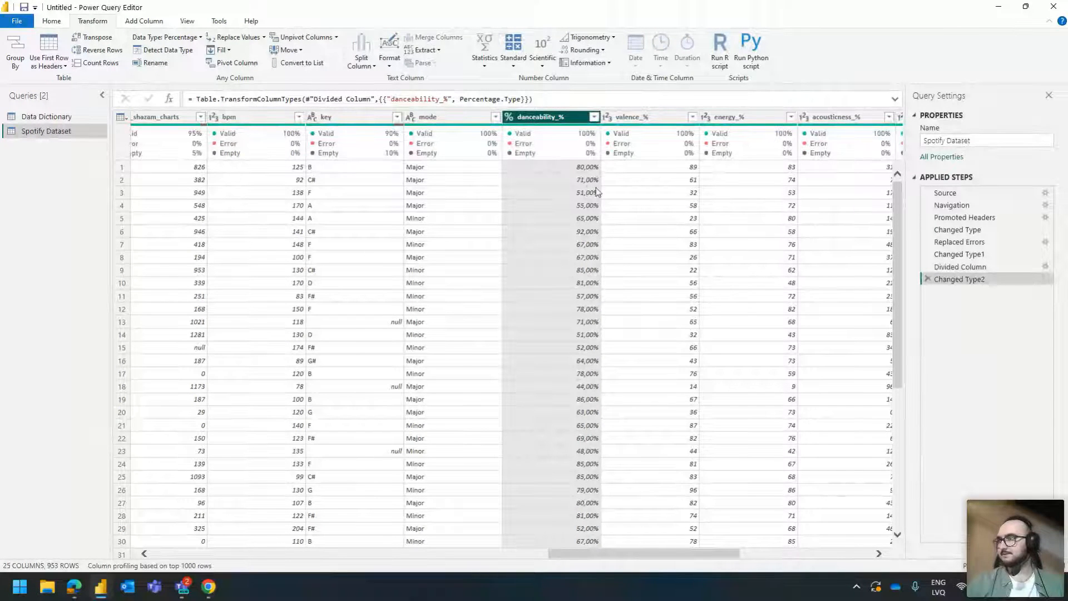
pyautogui.click(50, 23)
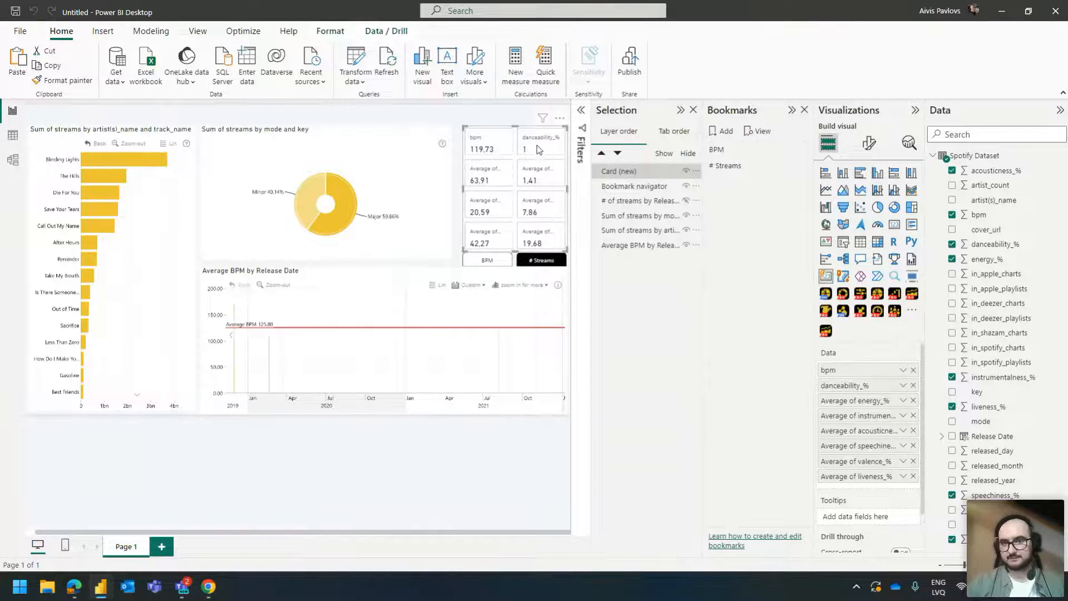
# - Set the padding size of all cards in the card visual to Narrow
pyautogui.click(869, 143)
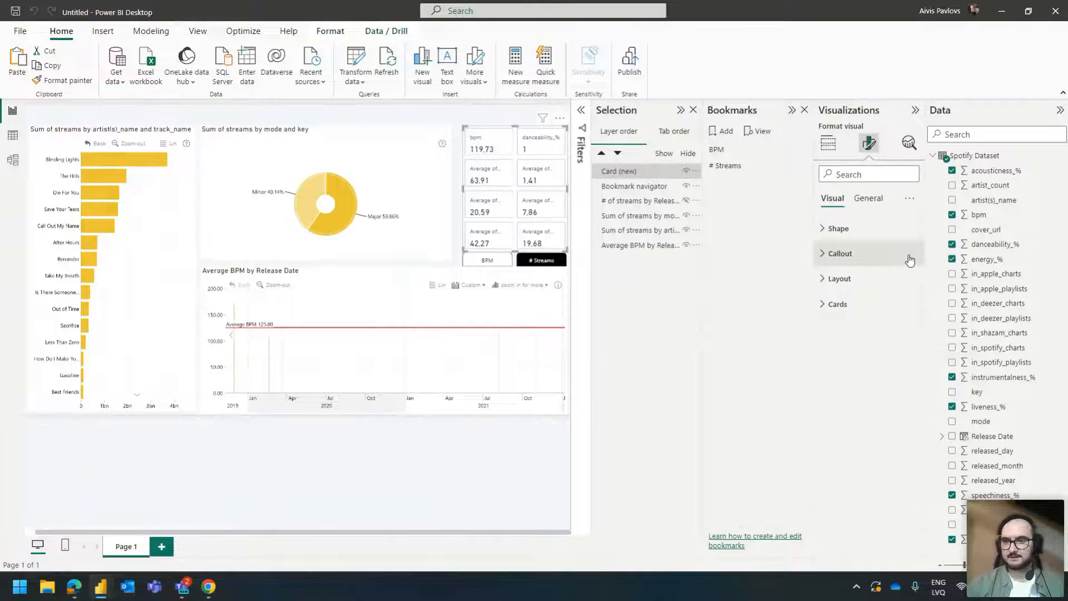
pyautogui.click(864, 302)
pyautogui.scroll(-2, 866, 290)
pyautogui.click(865, 338)
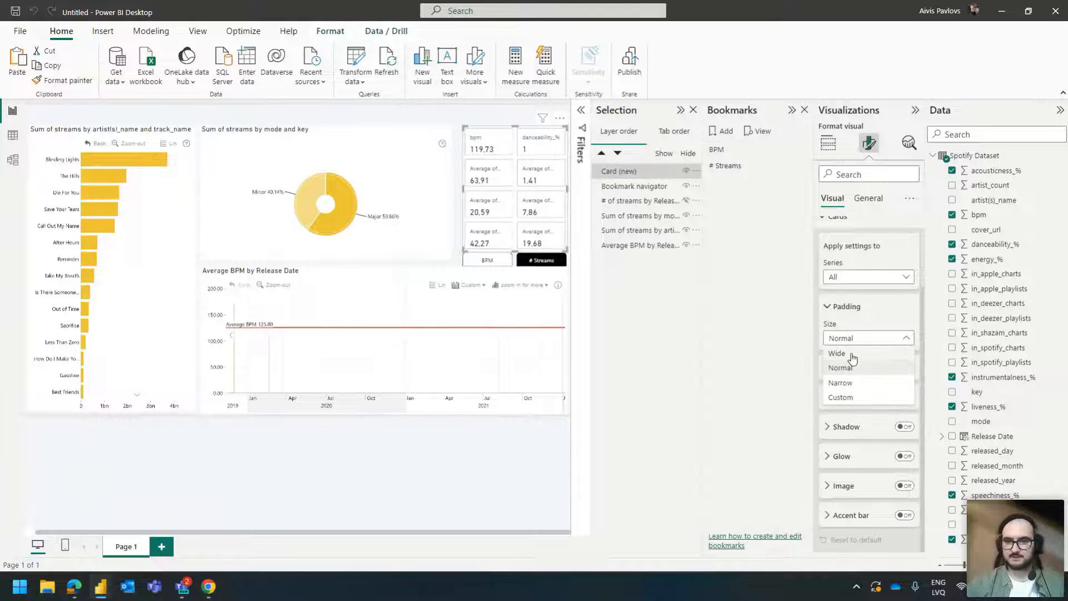
pyautogui.click(852, 381)
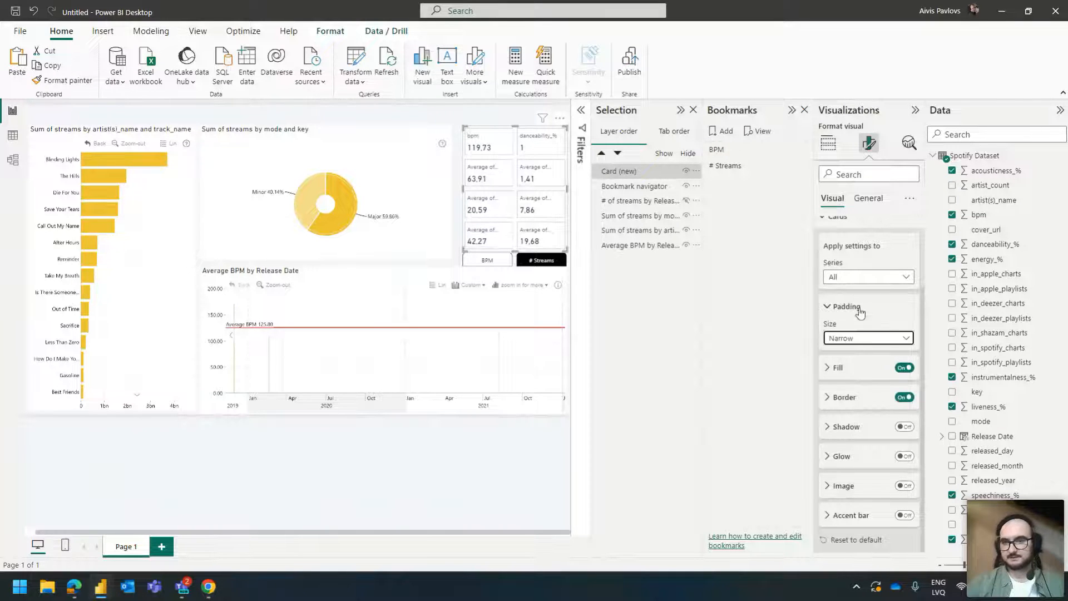
# - Set the font size of the card visual's callout values to 12
pyautogui.scroll(5, 862, 285)
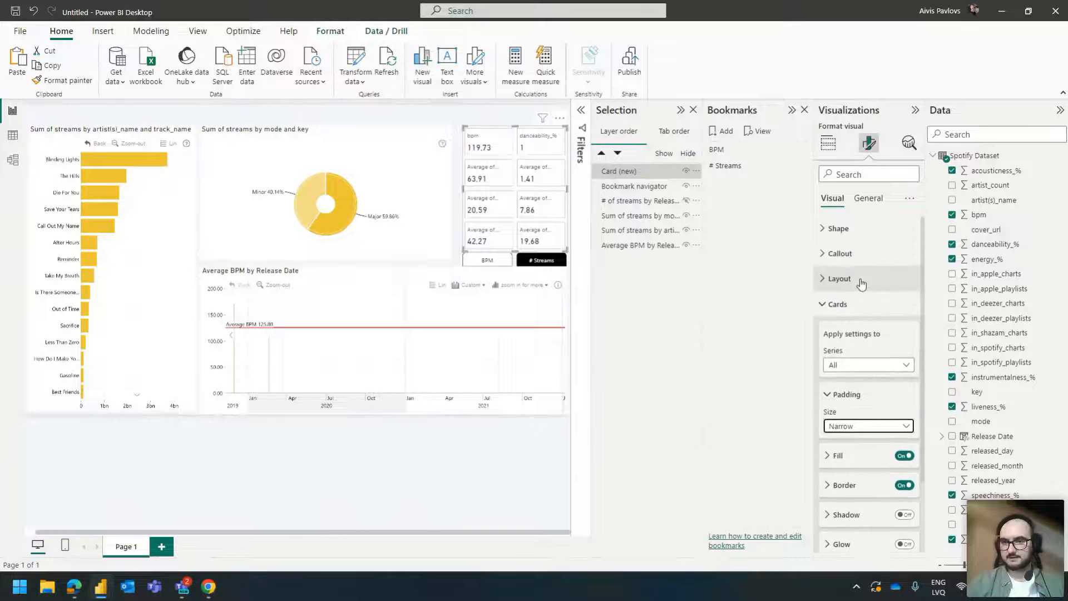
pyautogui.click(861, 257)
pyautogui.scroll(-2, 868, 290)
pyautogui.doubleClick(893, 325)
pyautogui.write('12')
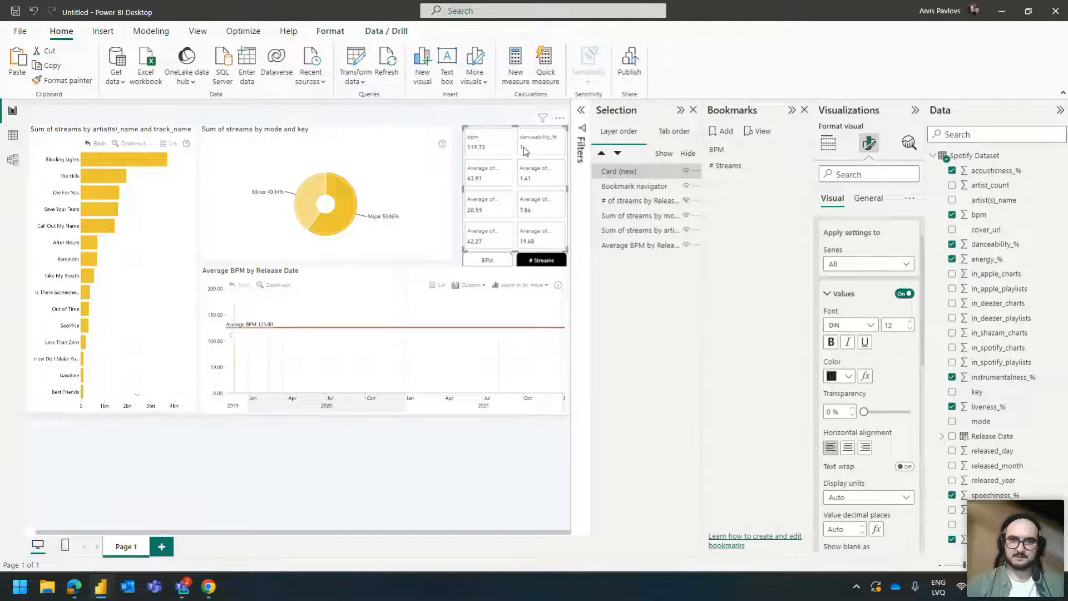
# - Inspect the card values for two individual tracks, and format the danceability_% column as a percentage
pyautogui.click(139, 168)
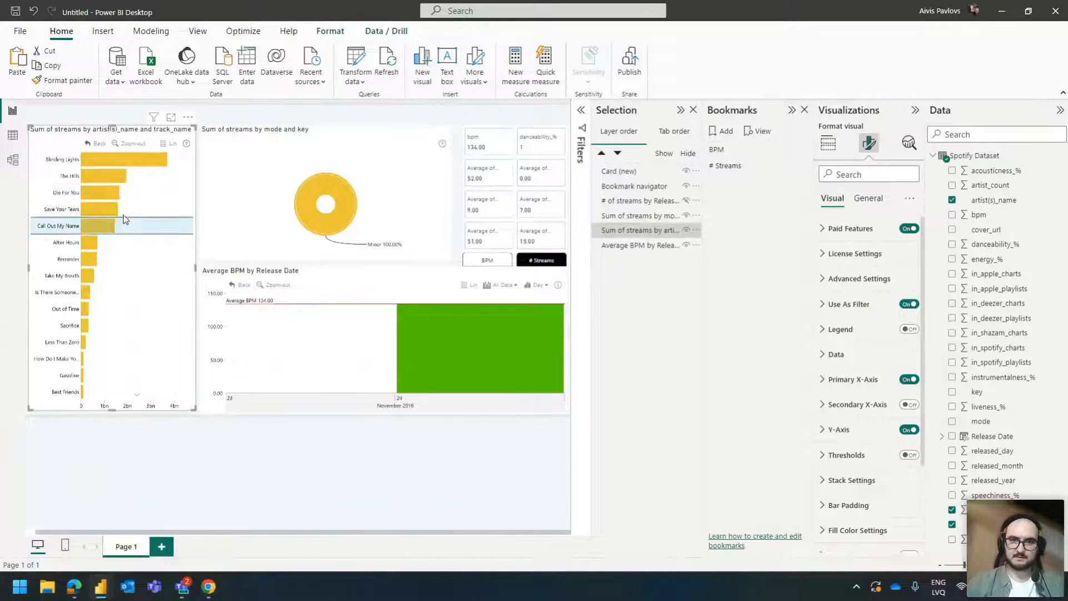
pyautogui.click(118, 286)
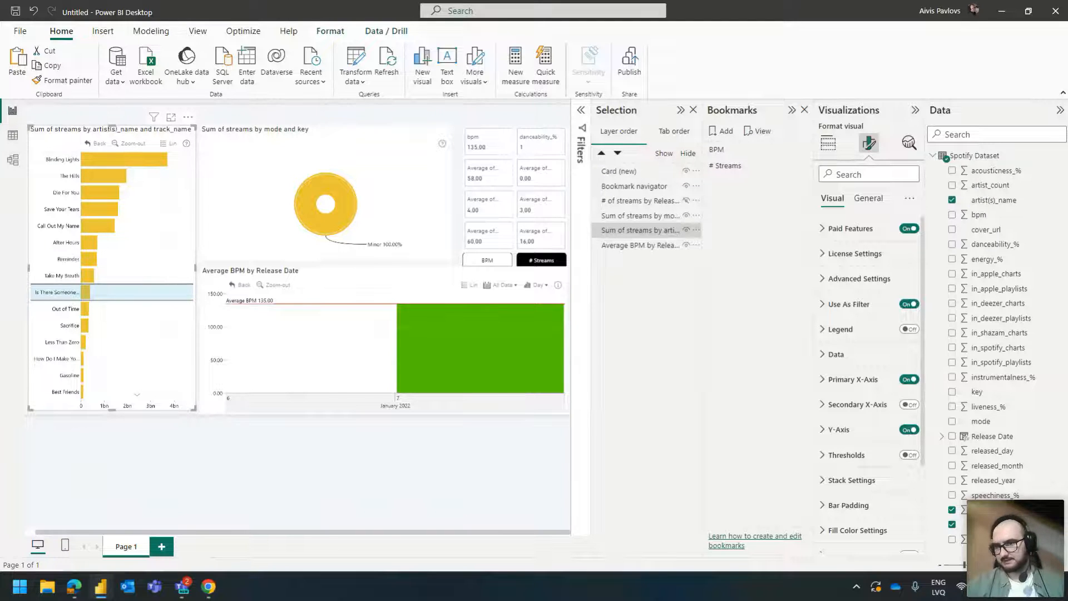
pyautogui.click(1010, 292)
pyautogui.click(987, 244)
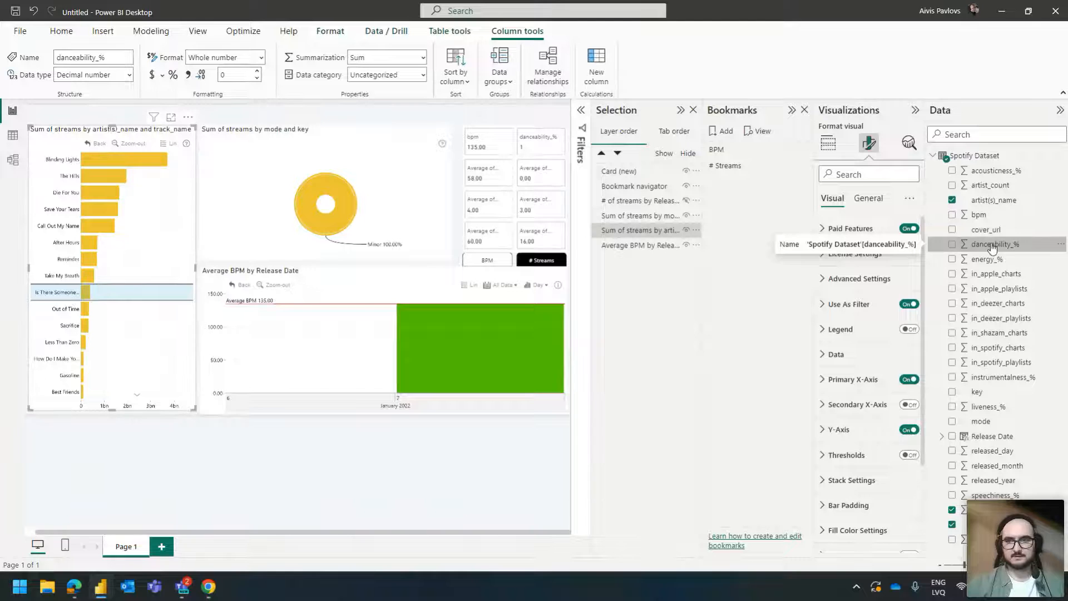
pyautogui.click(173, 75)
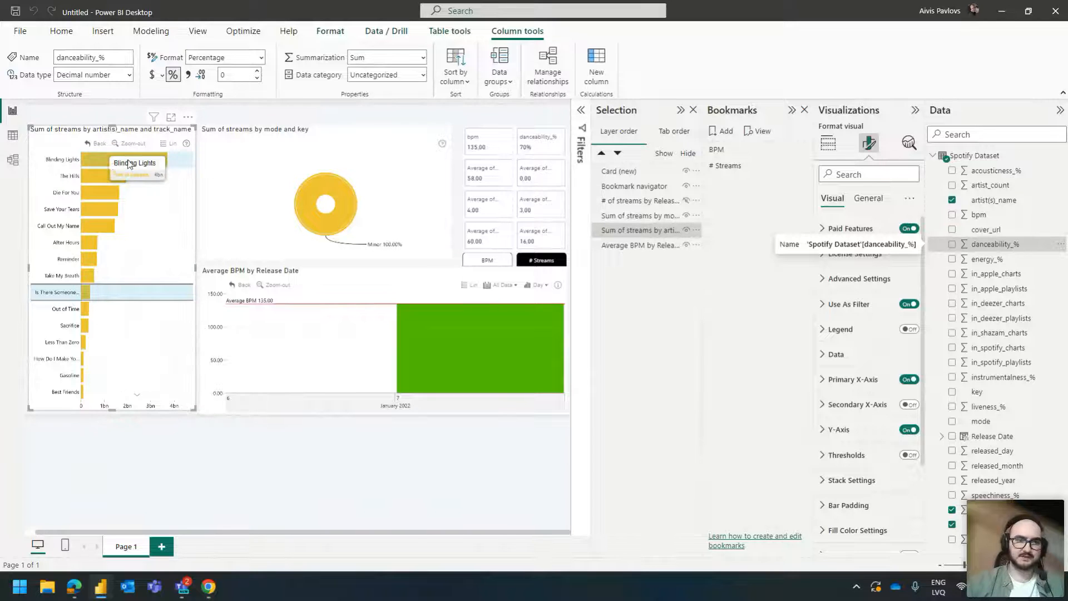
# - Zoom the streams bar chart out to artist level, and show the BPM chart by year for the 1920s through 1990s
pyautogui.click(136, 145)
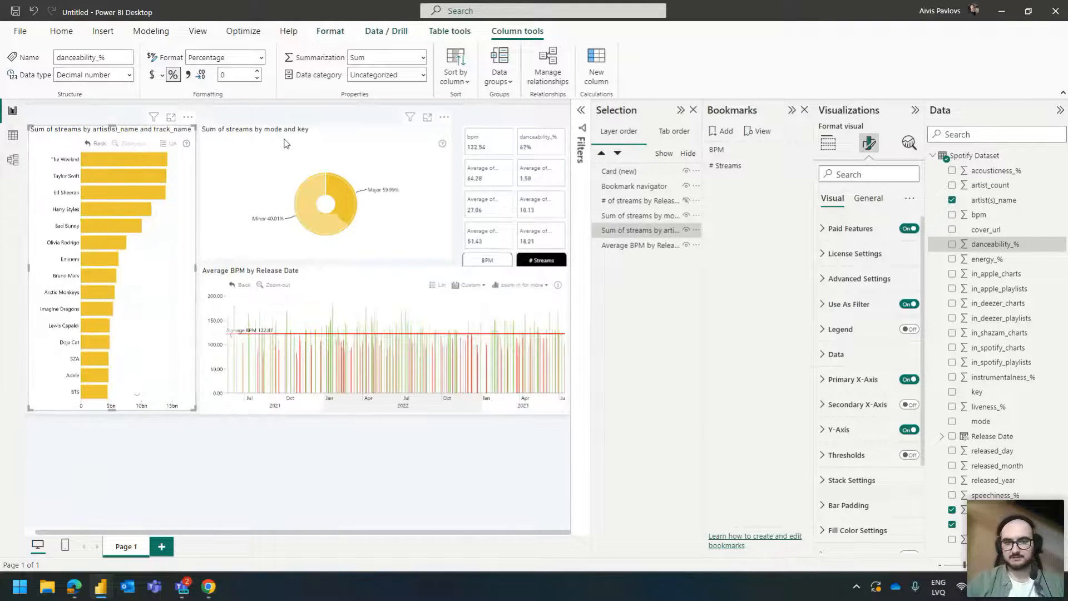
pyautogui.click(504, 286)
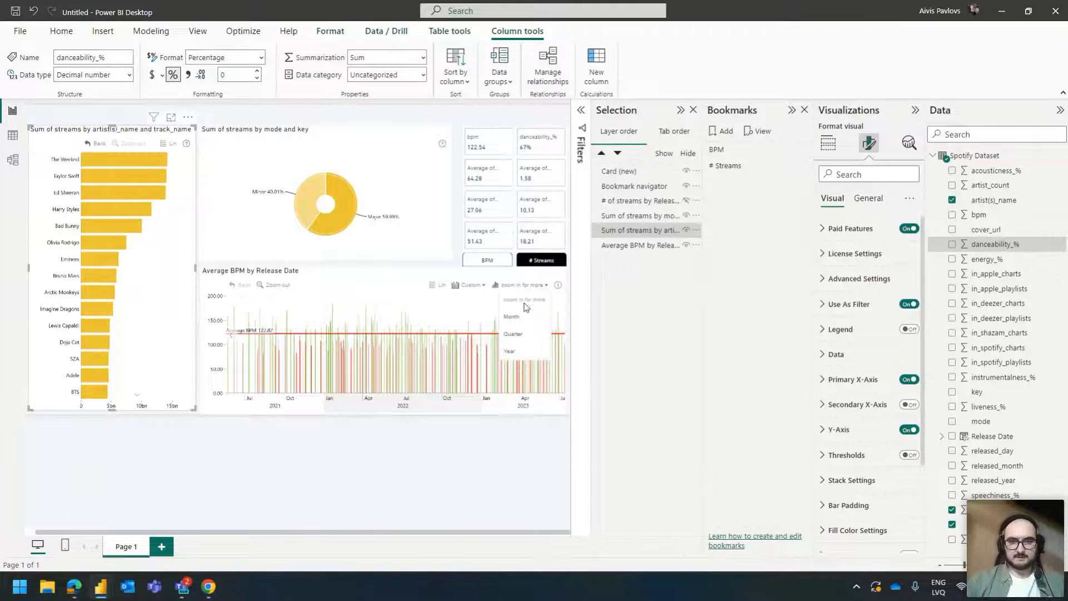
pyautogui.click(525, 351)
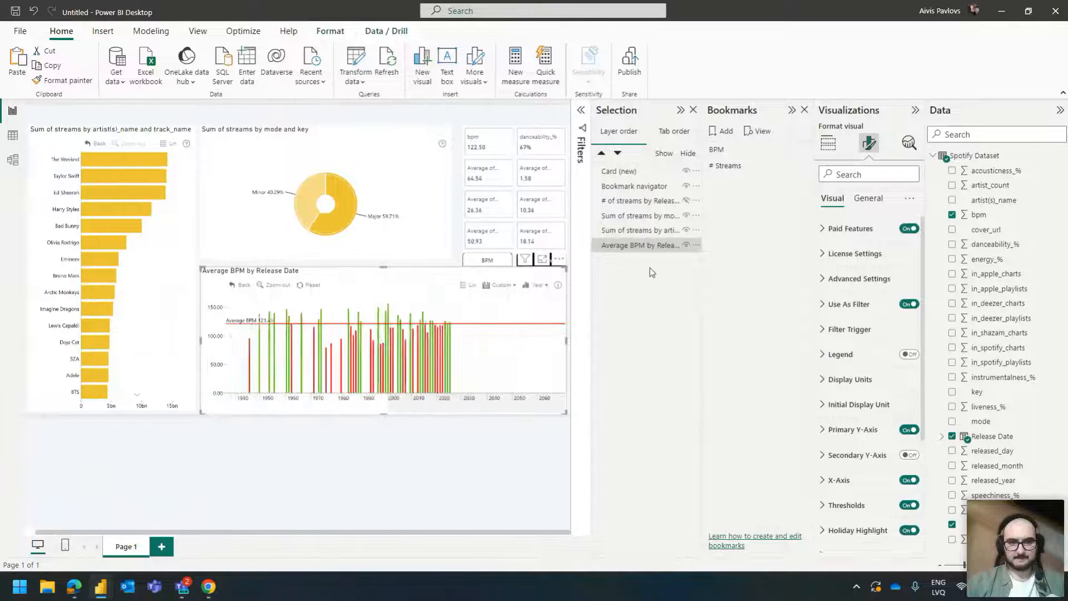
pyautogui.moveTo(348, 337); pyautogui.dragTo(470, 334)
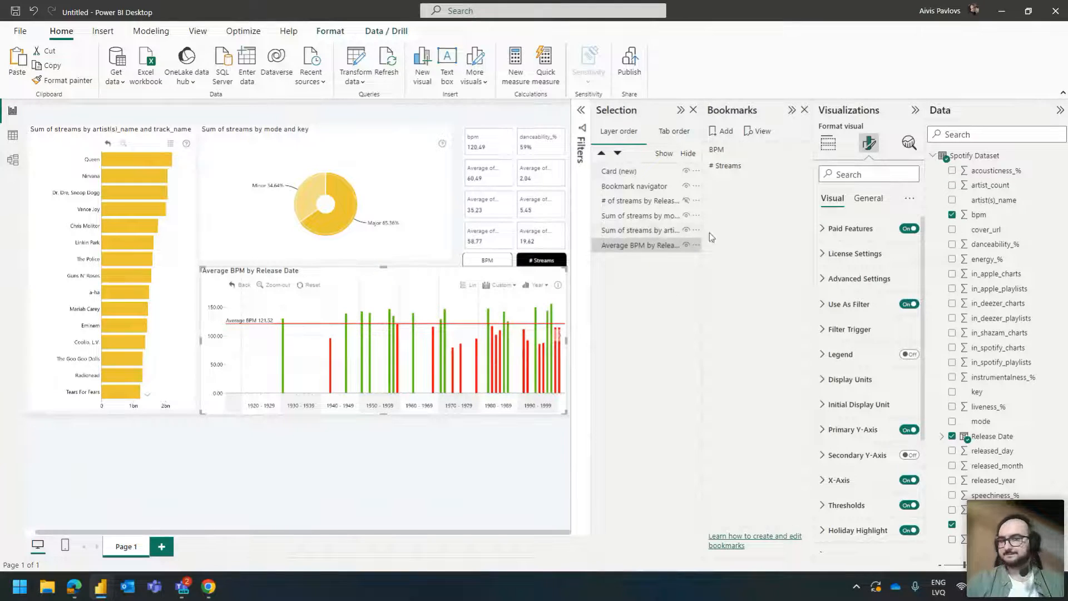
# - Deselect the BPM chart and collapse the Selection and Bookmarks panes to enlarge the report canvas
pyautogui.click(474, 114)
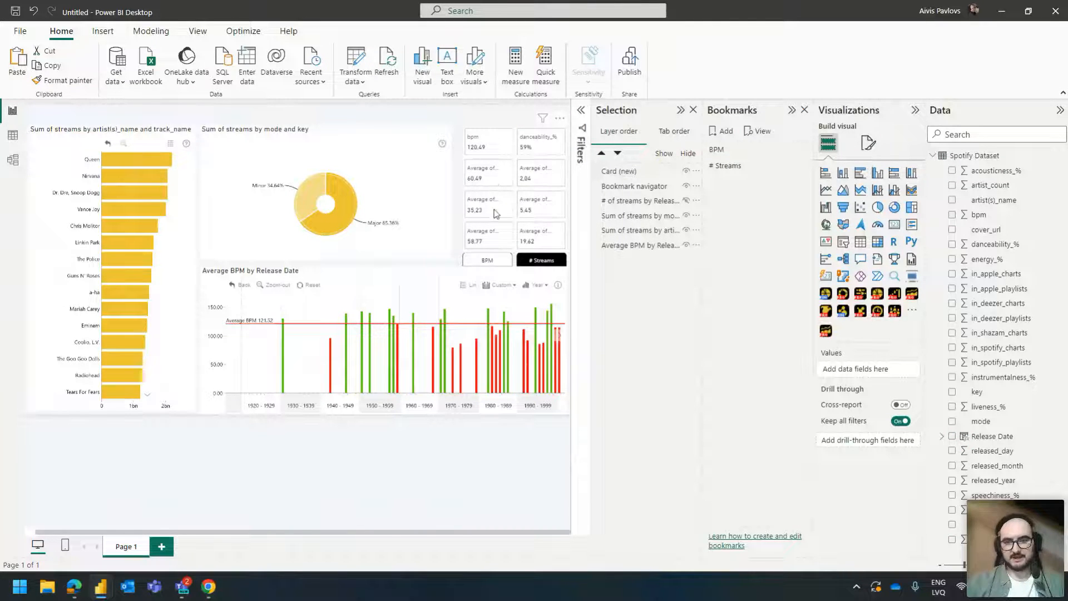
pyautogui.click(680, 110)
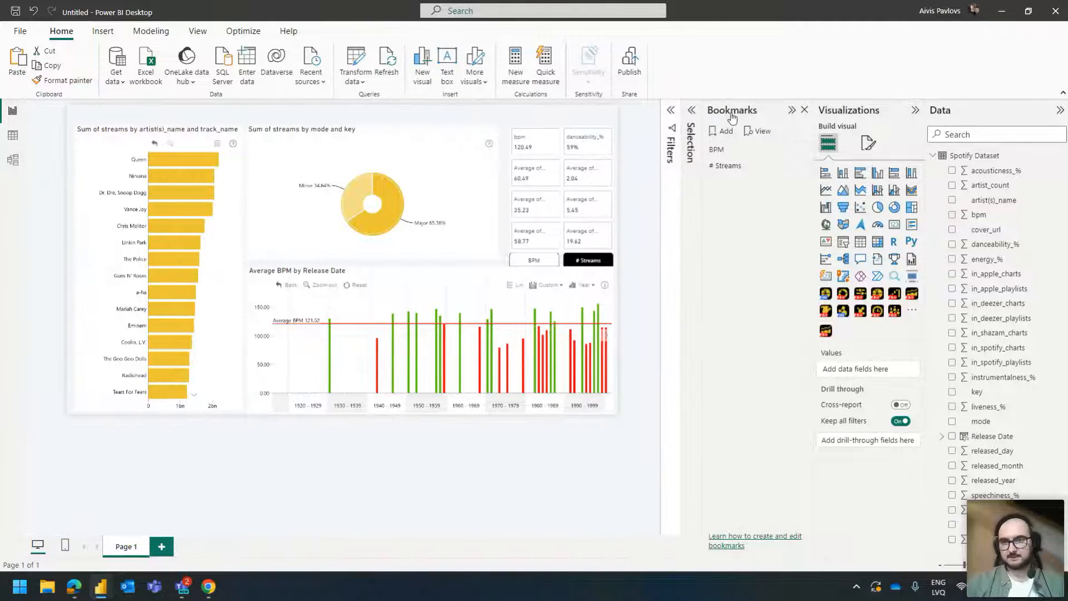
pyautogui.click(792, 110)
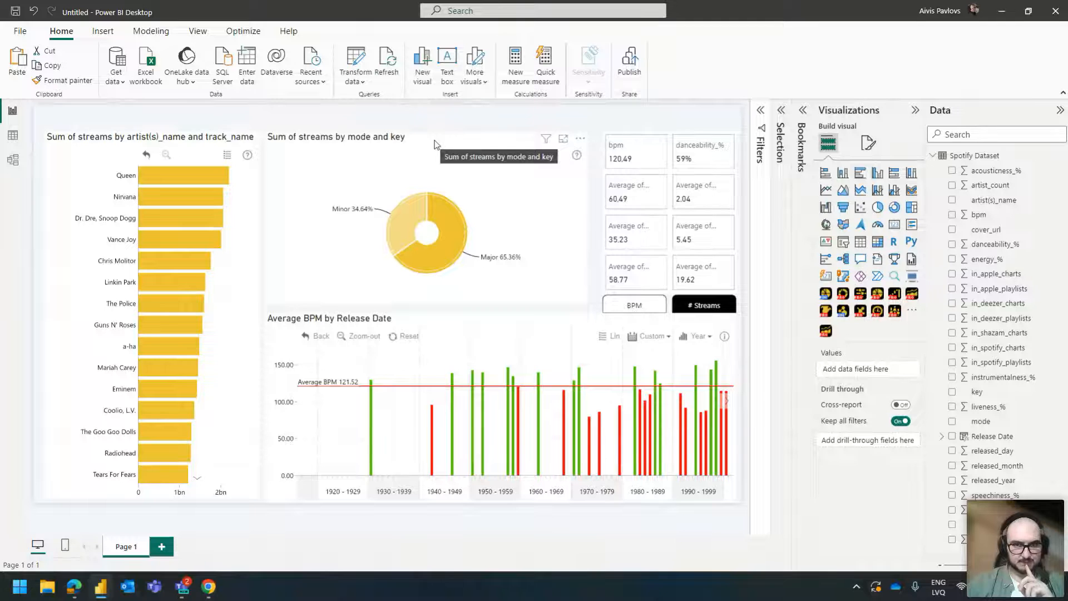
# - Lower the upper edges of the donut chart, card visual and streams bar chart to align them and free a strip above
pyautogui.click(388, 146)
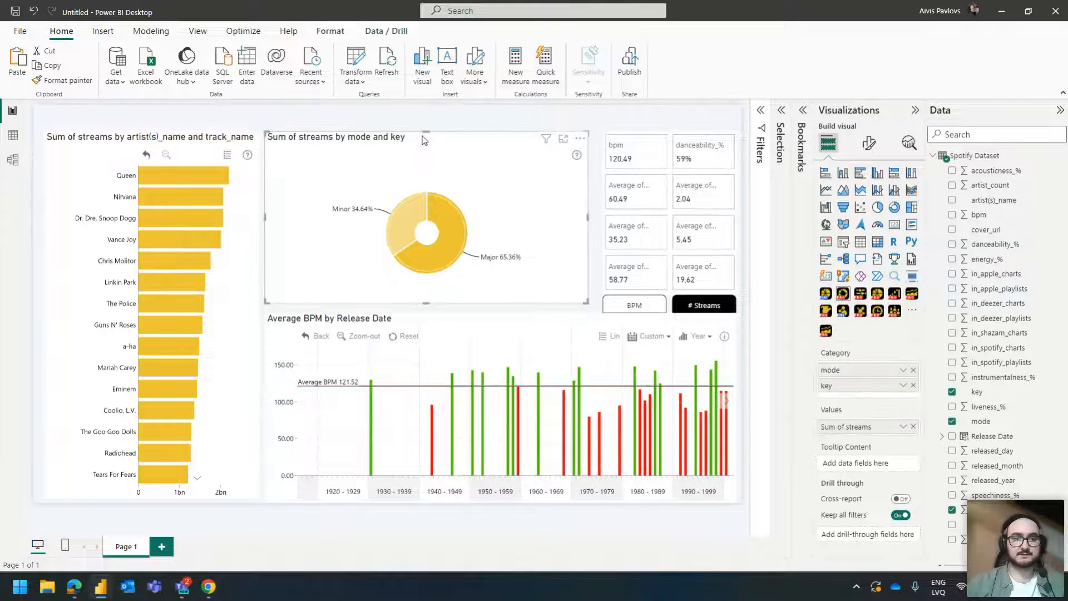
pyautogui.moveTo(425, 132); pyautogui.dragTo(427, 154)
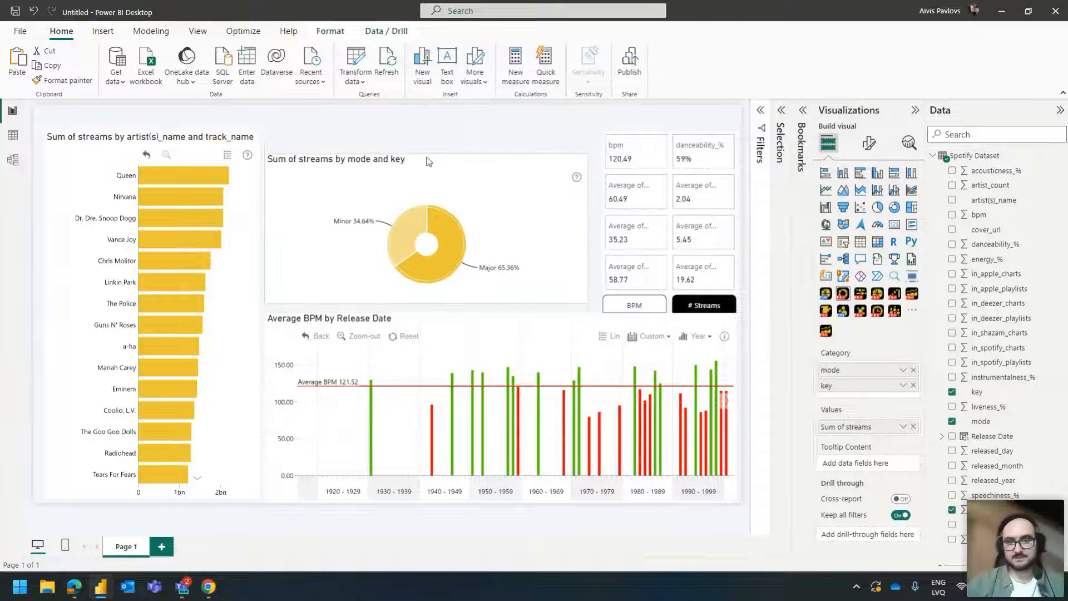
pyautogui.click(669, 143)
pyautogui.moveTo(671, 132); pyautogui.dragTo(671, 155)
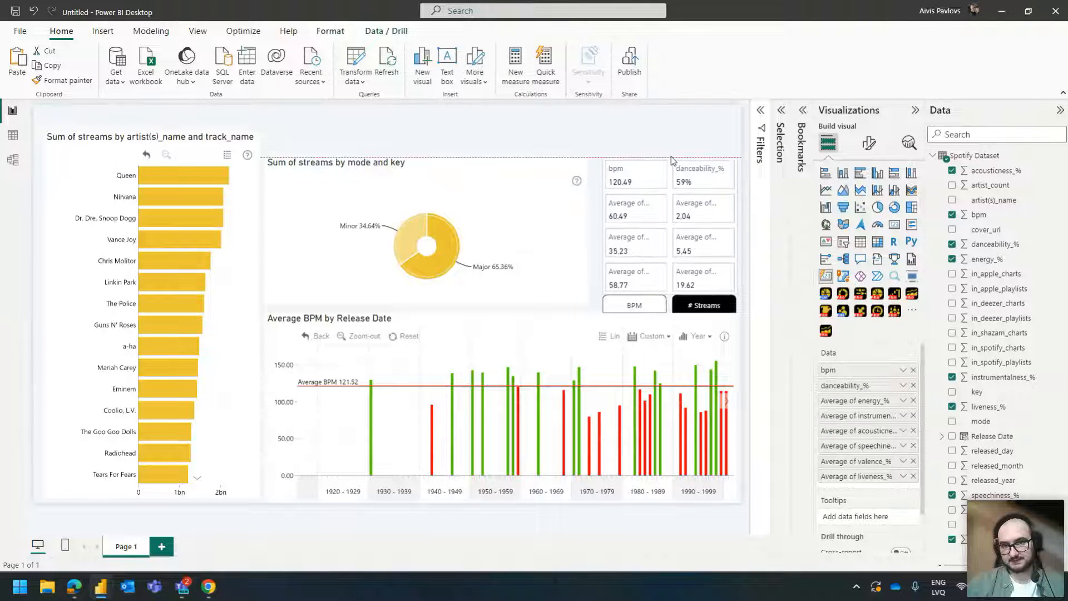
pyautogui.click(161, 149)
pyautogui.moveTo(151, 132); pyautogui.dragTo(154, 168)
pyautogui.click(304, 129)
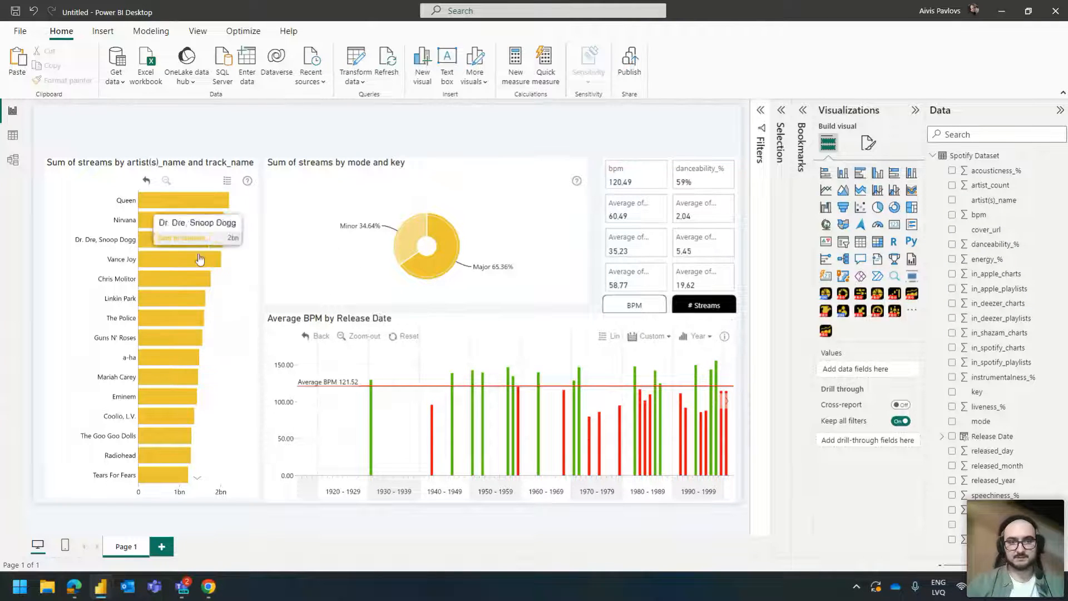
# - Show the donut chart in focus mode and replace its mode and key categories with artist(s)_name
pyautogui.click(332, 269)
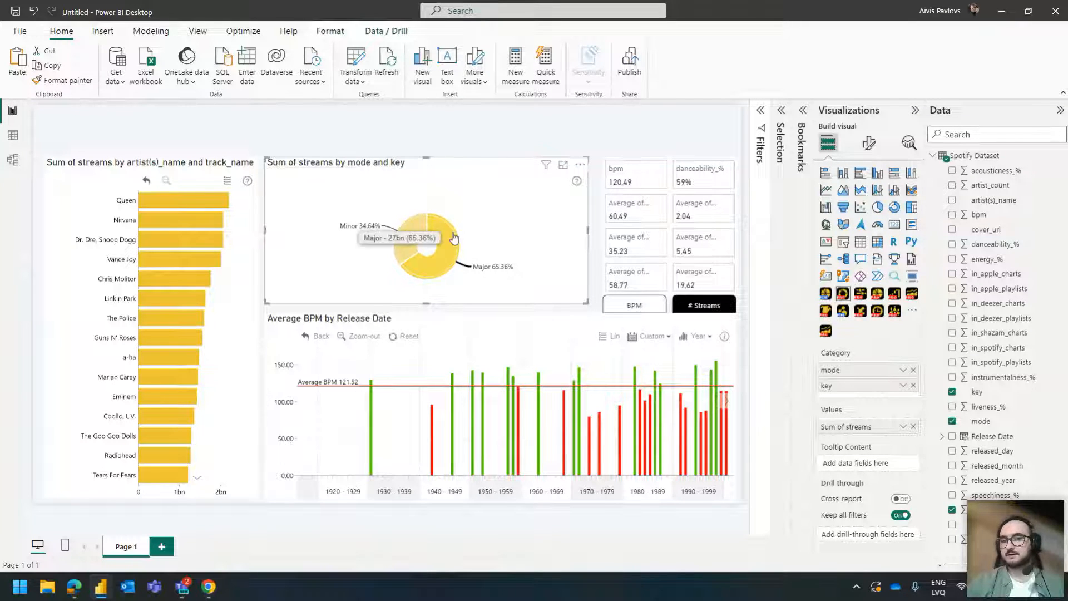
pyautogui.click(563, 165)
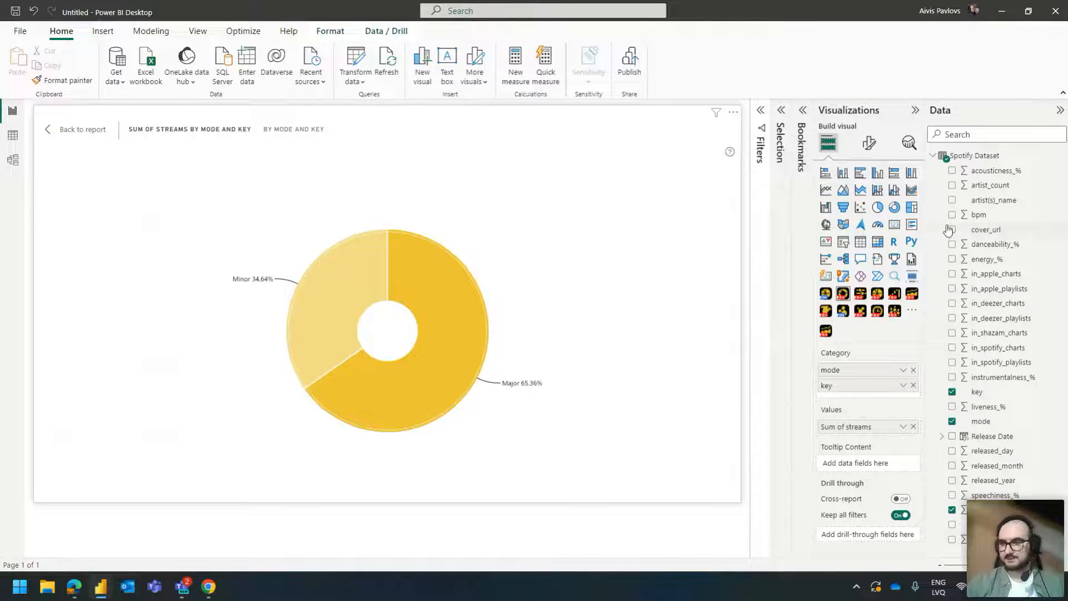
pyautogui.moveTo(1006, 200); pyautogui.dragTo(886, 369)
pyautogui.click(913, 385)
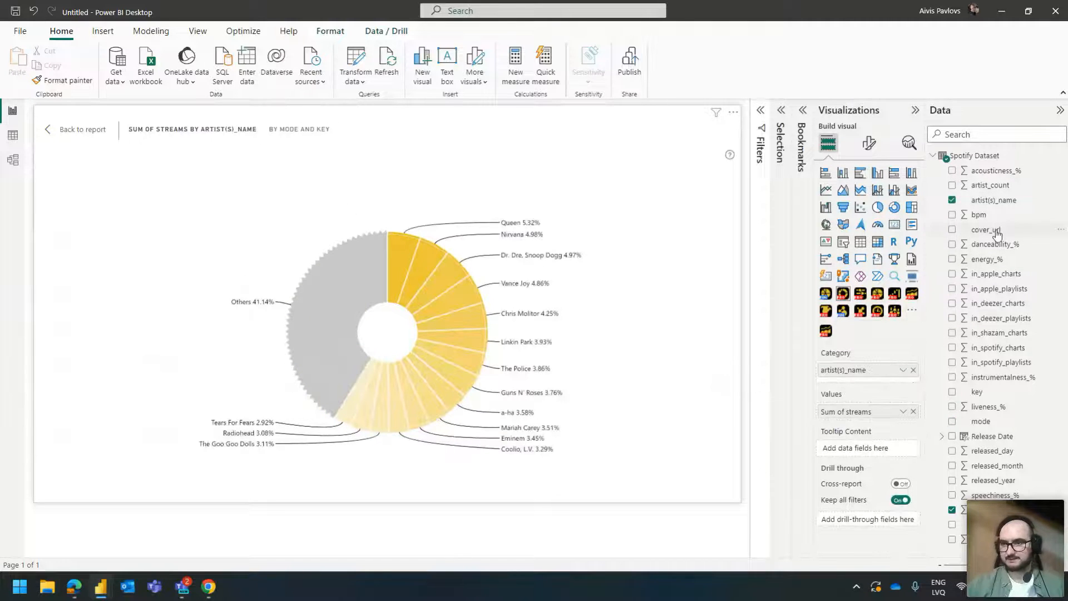
# - Add track_name as a second category level below artist(s)_name in the donut chart
pyautogui.moveTo(985, 524); pyautogui.dragTo(863, 385)
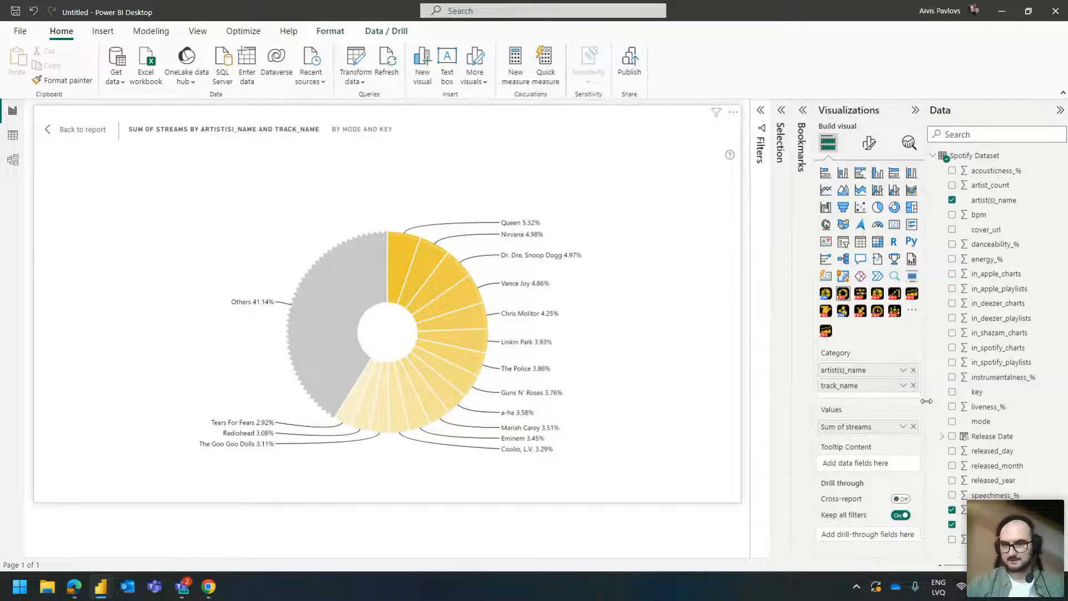
pyautogui.click(868, 142)
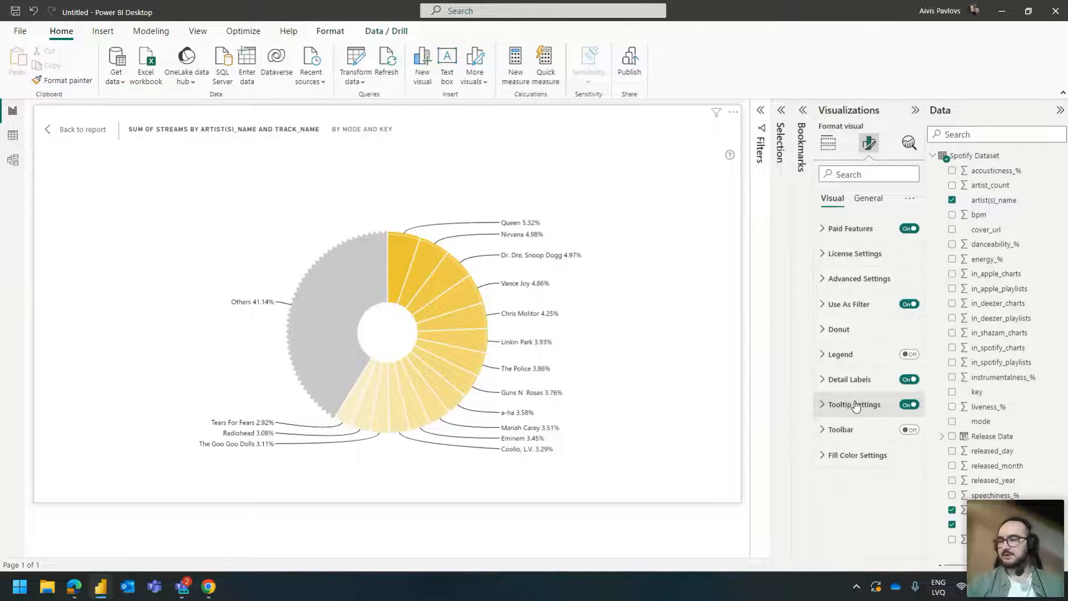
pyautogui.click(829, 143)
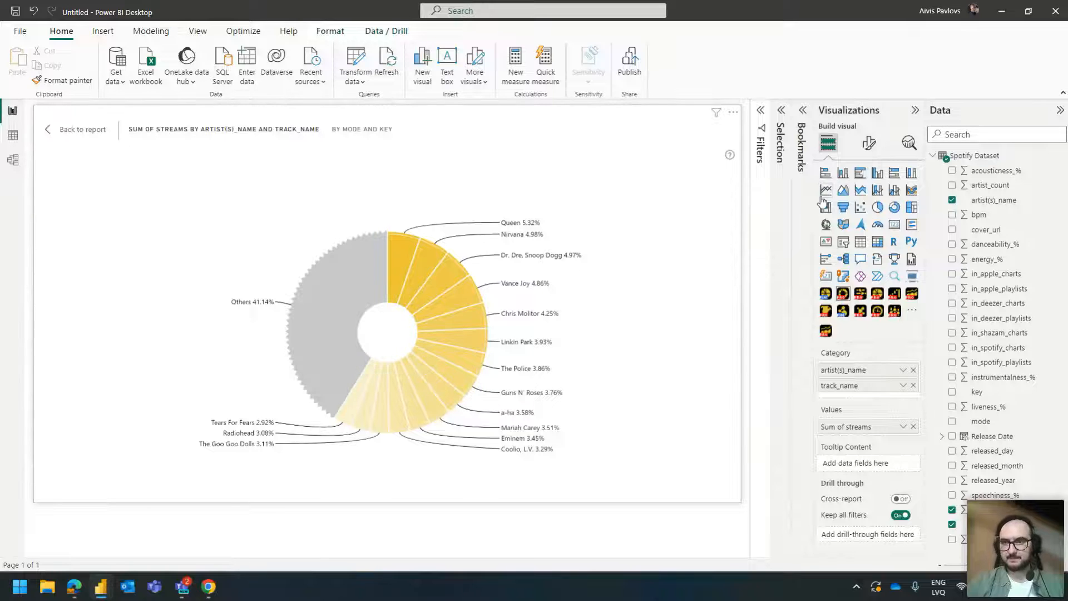
# - Set the donut chart's number of slices to 5, keeping the Others slice enabled
pyautogui.click(869, 143)
pyautogui.click(838, 329)
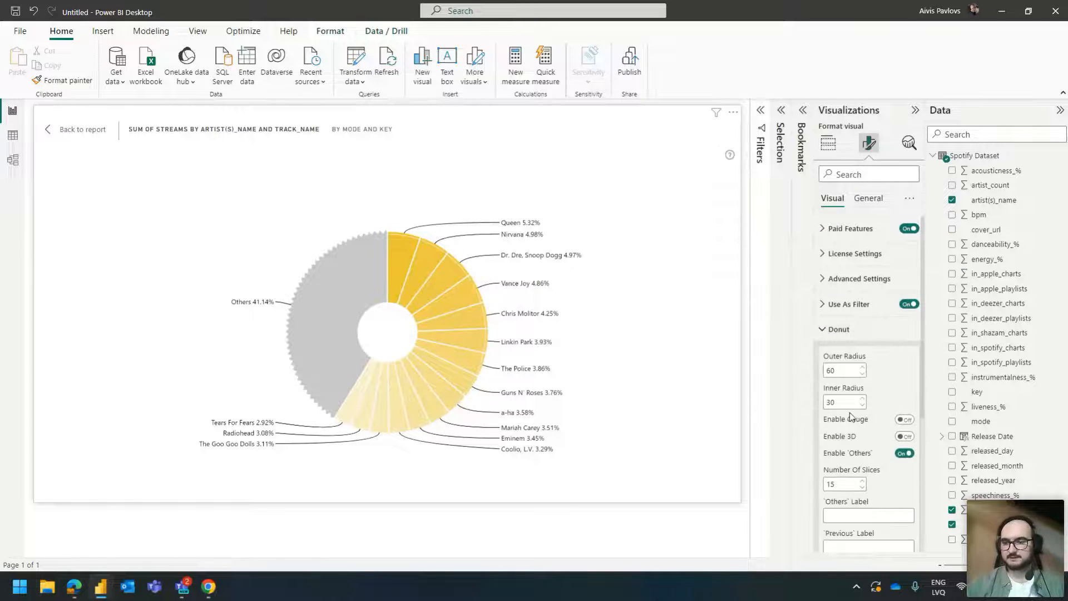
pyautogui.scroll(-2, 857, 402)
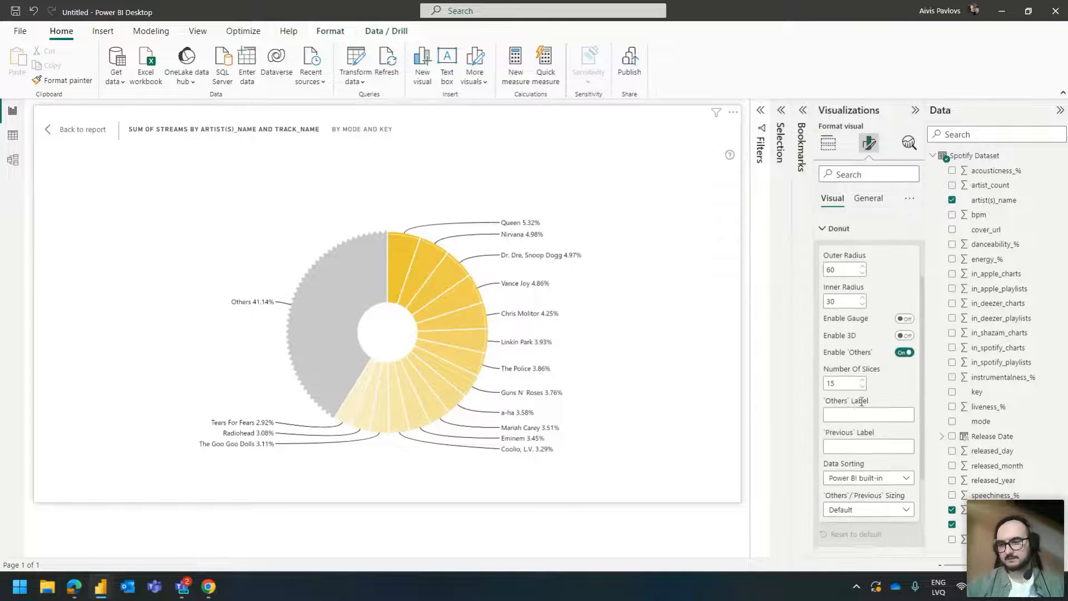
pyautogui.click(905, 353)
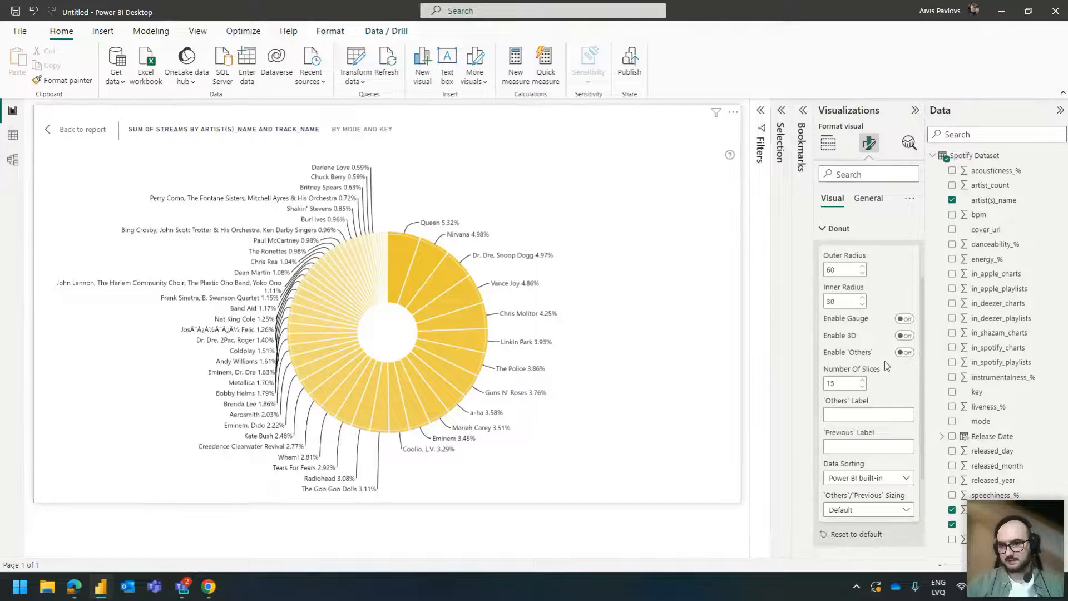
pyautogui.click(905, 352)
pyautogui.press('Tab')
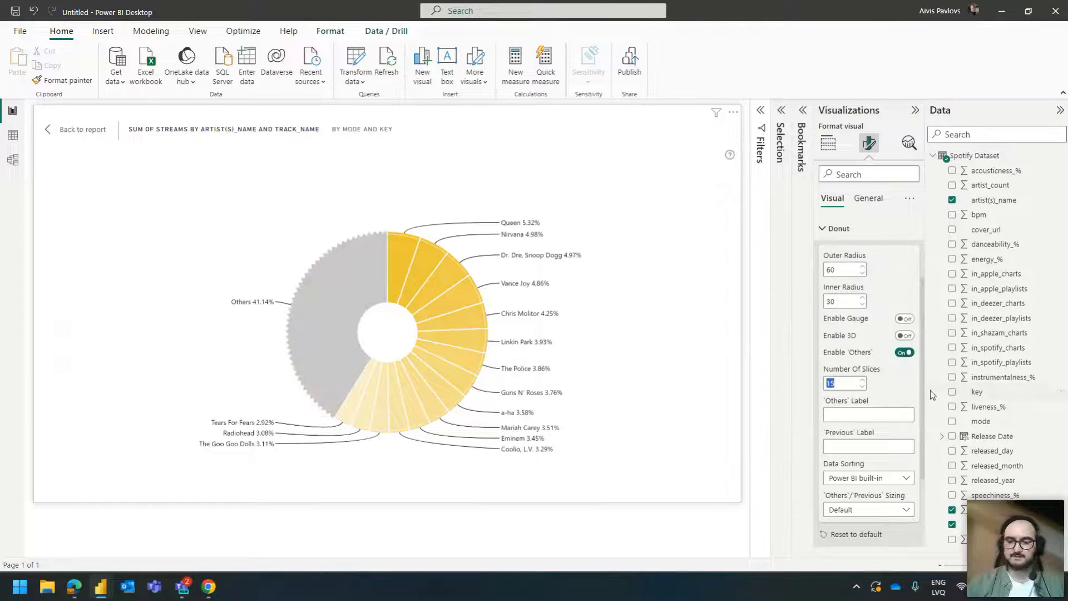
pyautogui.write('5')
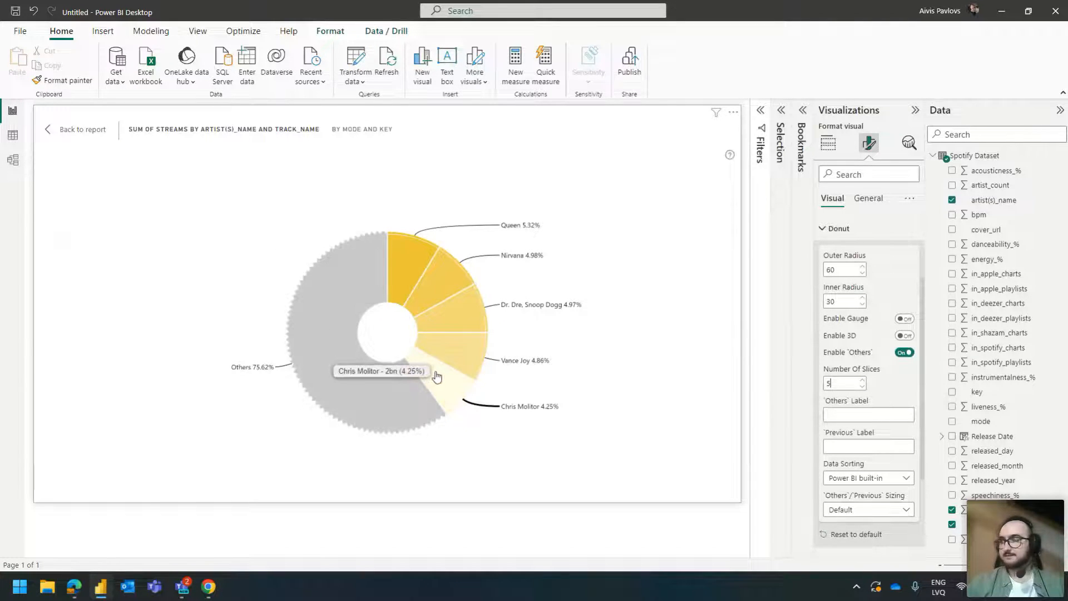
# - Drill into the Queen slice of the donut and back up, and return to the report page
pyautogui.click(410, 259)
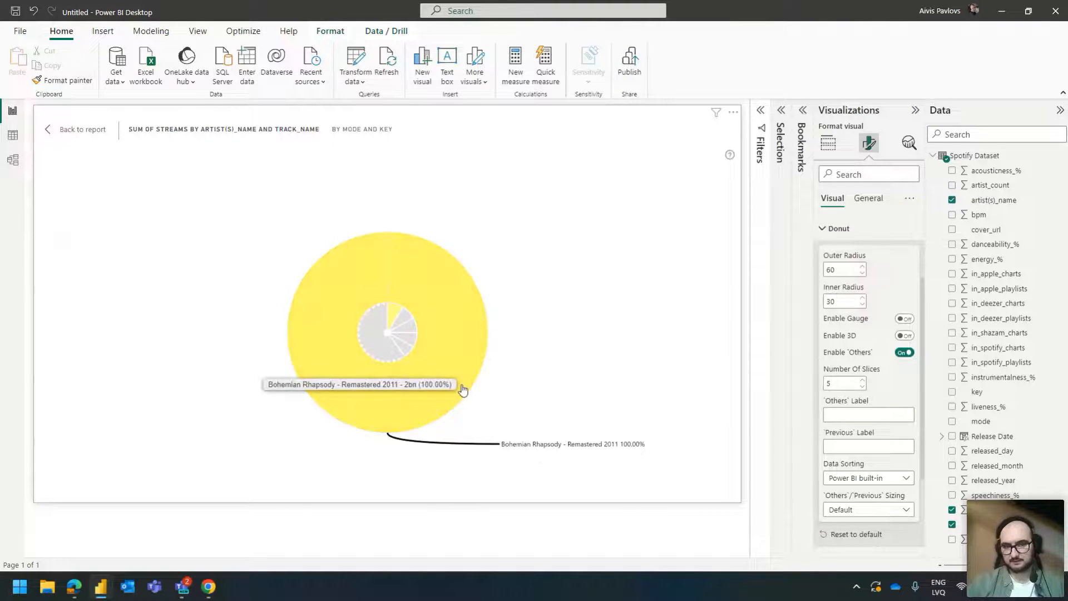
pyautogui.click(394, 348)
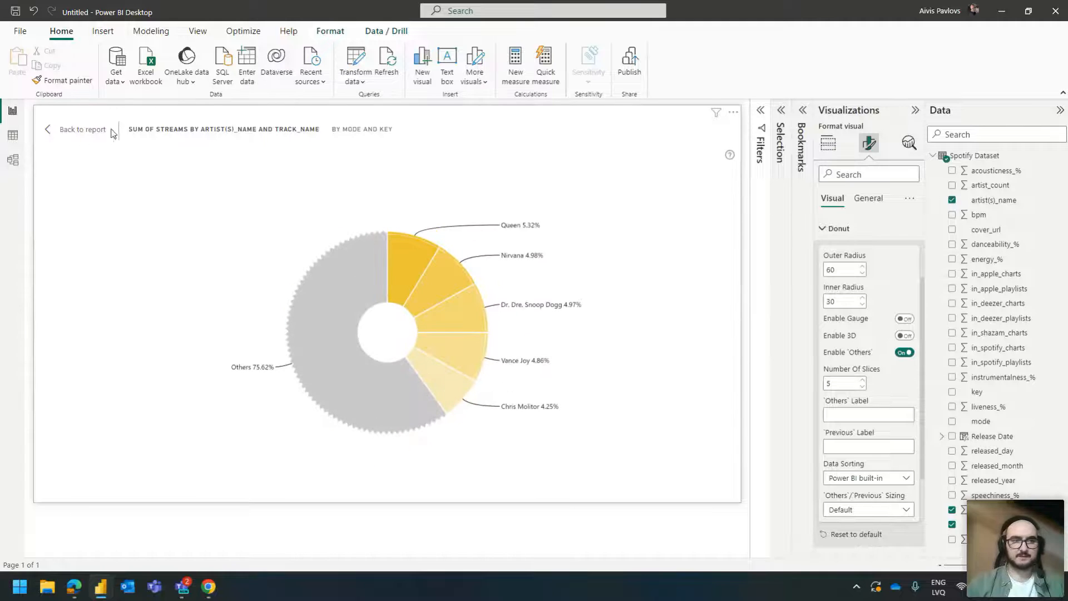
pyautogui.click(82, 134)
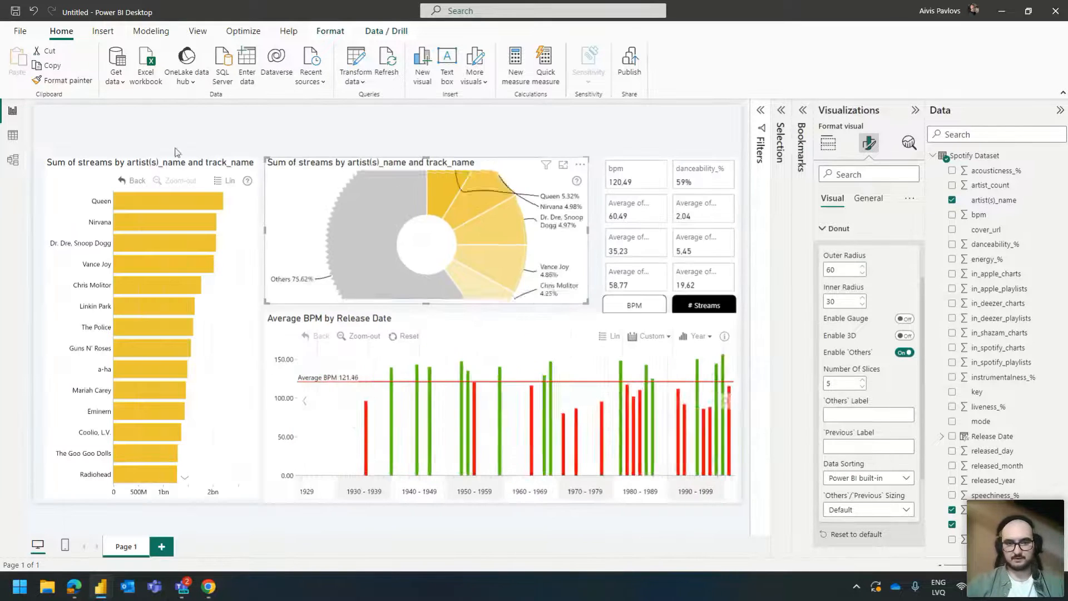
# - Reset the BPM chart to all data, and test the donut by drilling into The Weeknd and paging through Others and Previous
pyautogui.click(401, 339)
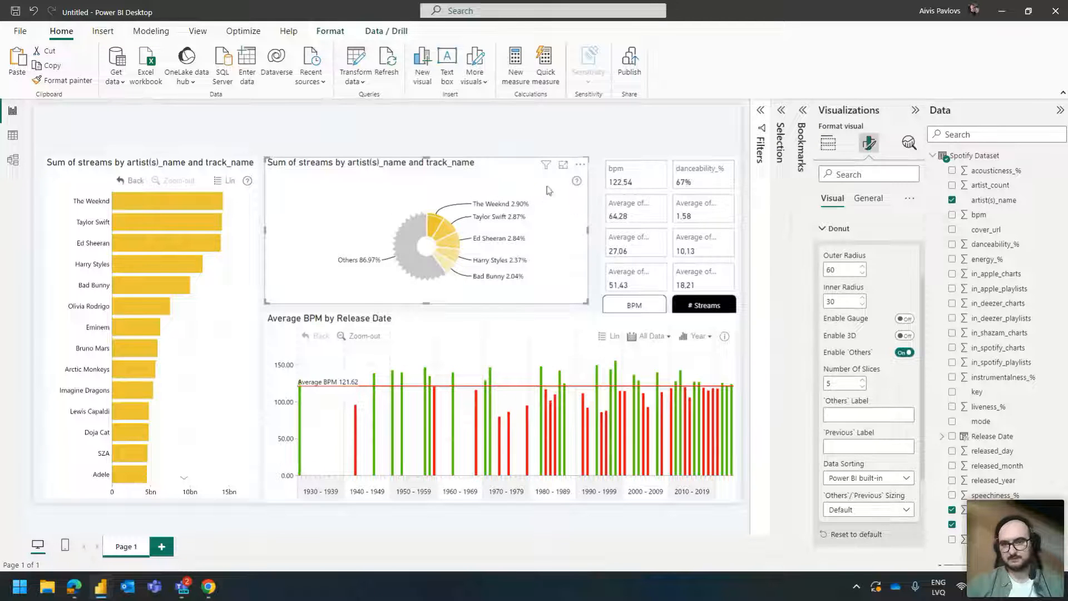
pyautogui.click(439, 218)
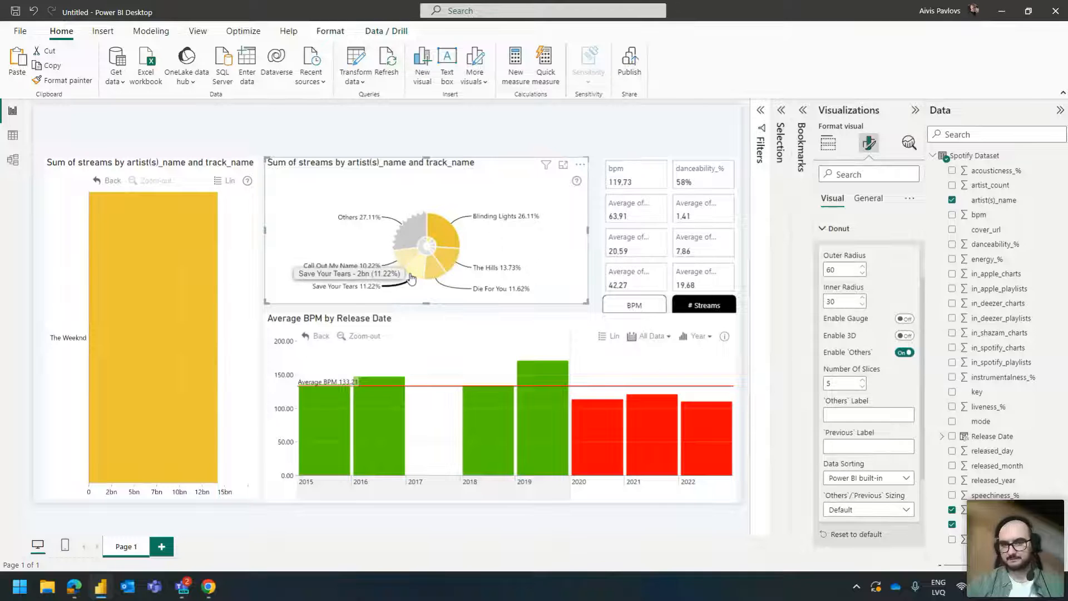
pyautogui.click(429, 249)
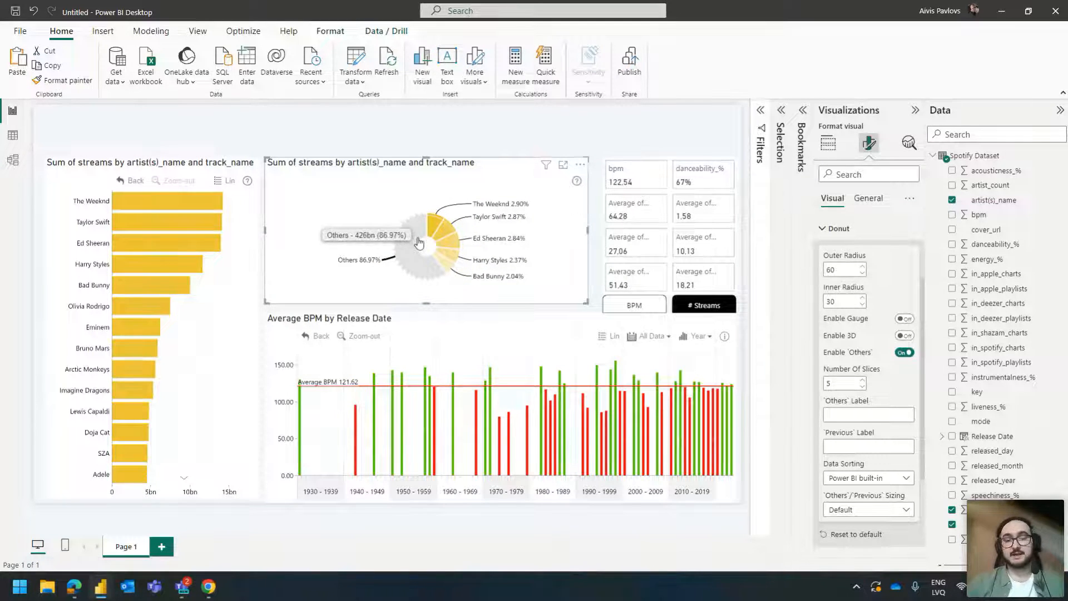
pyautogui.click(412, 256)
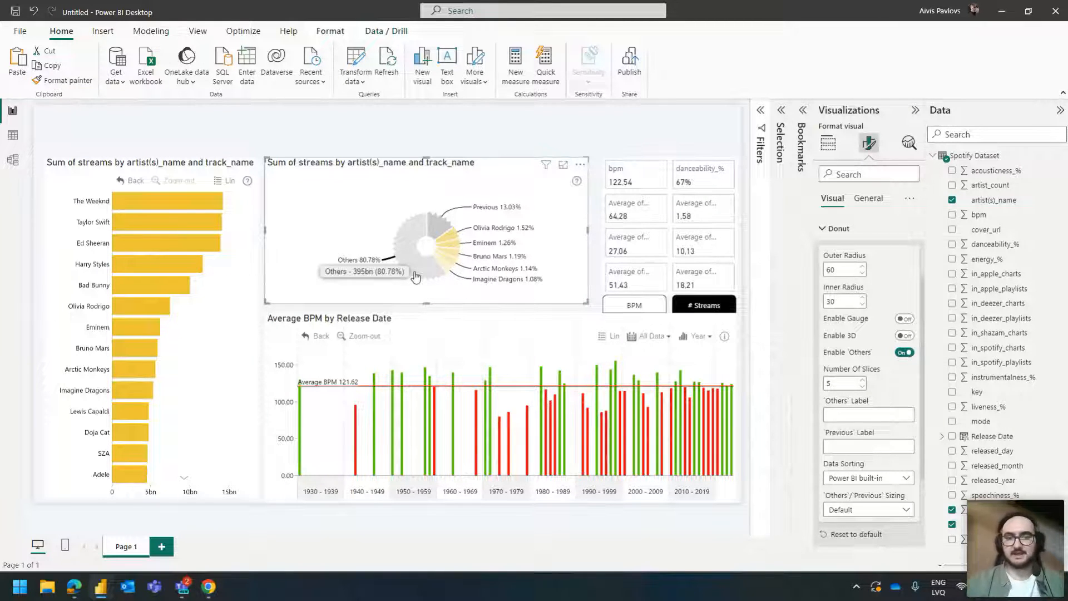
pyautogui.click(435, 234)
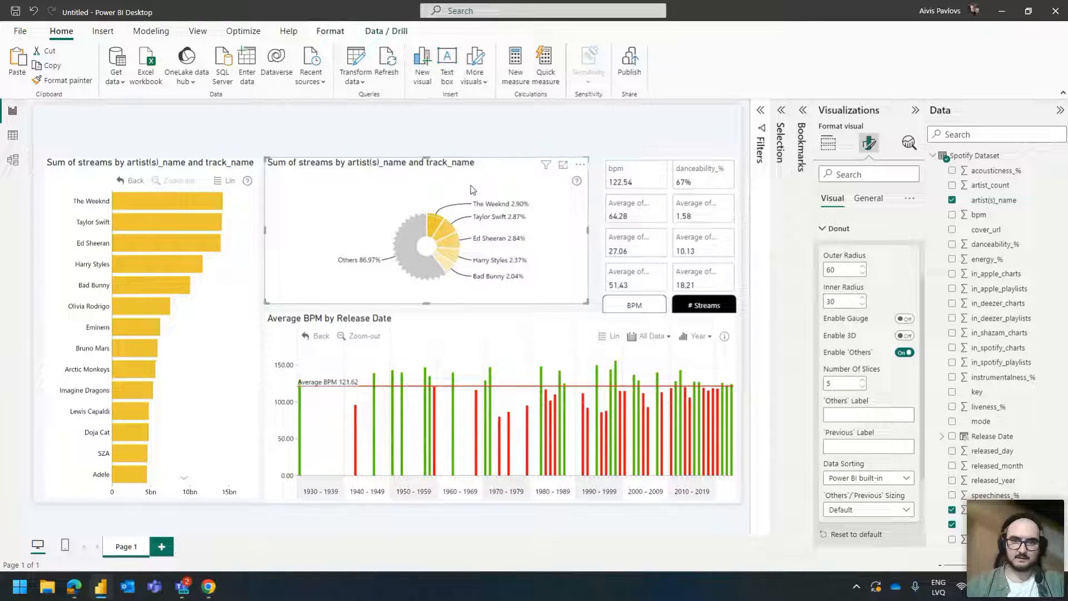
# - Widen the donut chart slightly towards the card visual and deselect it
pyautogui.moveTo(467, 161); pyautogui.dragTo(462, 167)
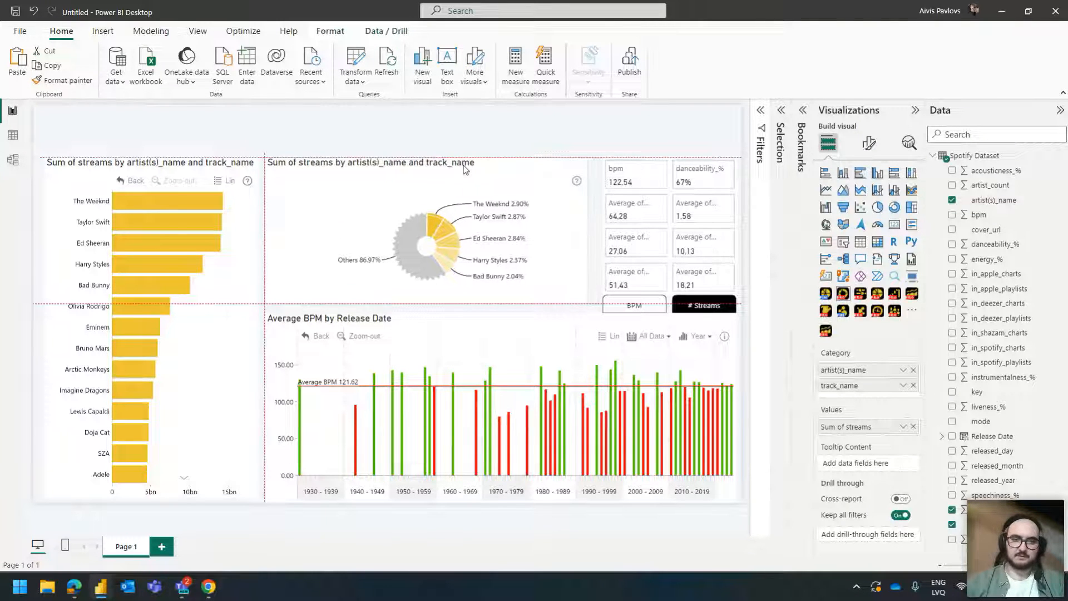
pyautogui.moveTo(588, 230); pyautogui.dragTo(593, 230)
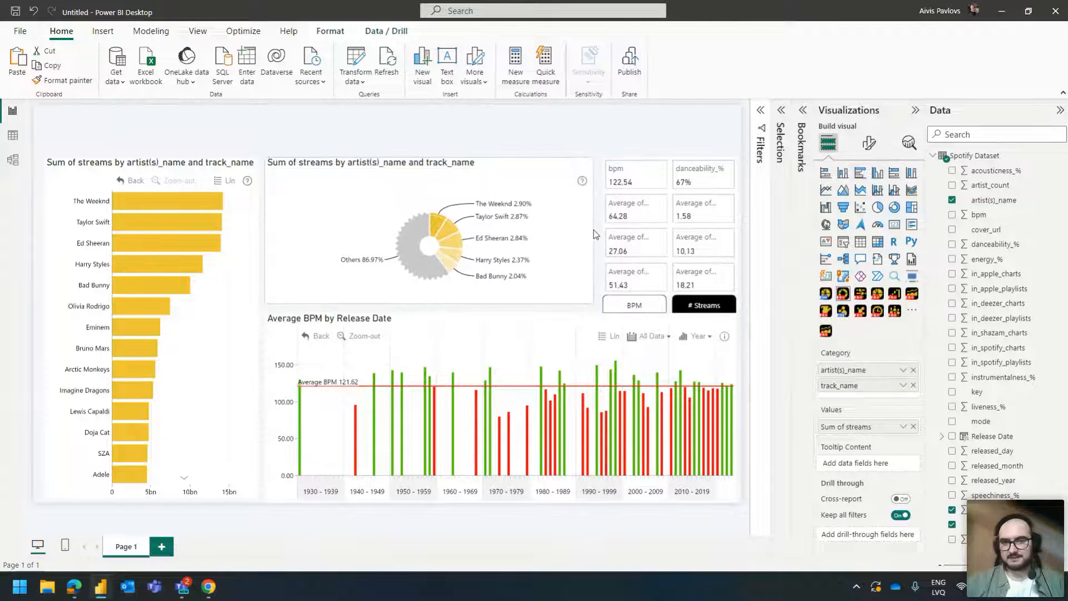
pyautogui.click(552, 123)
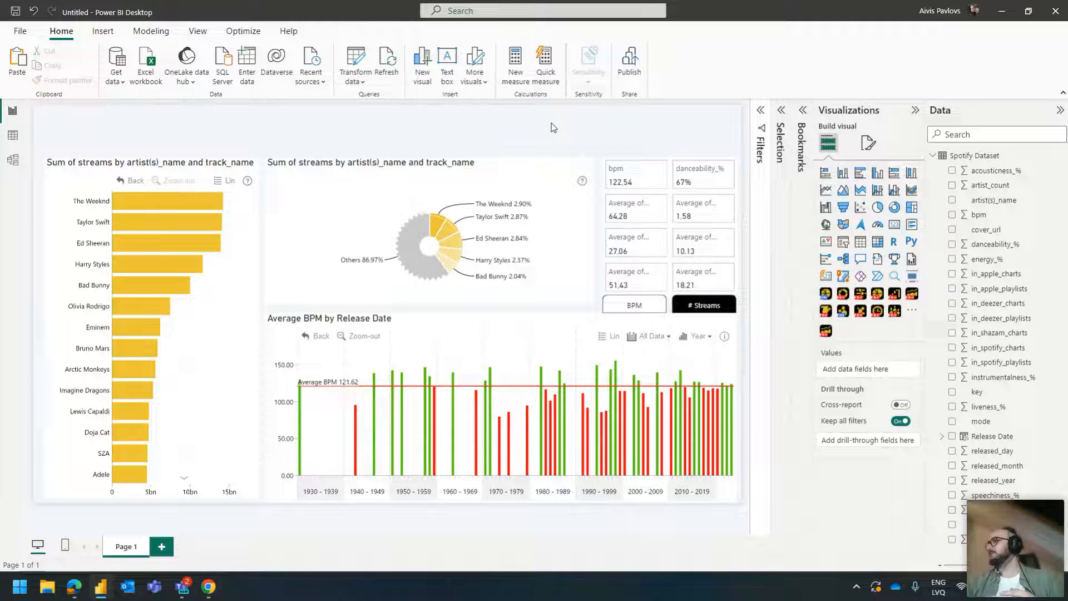
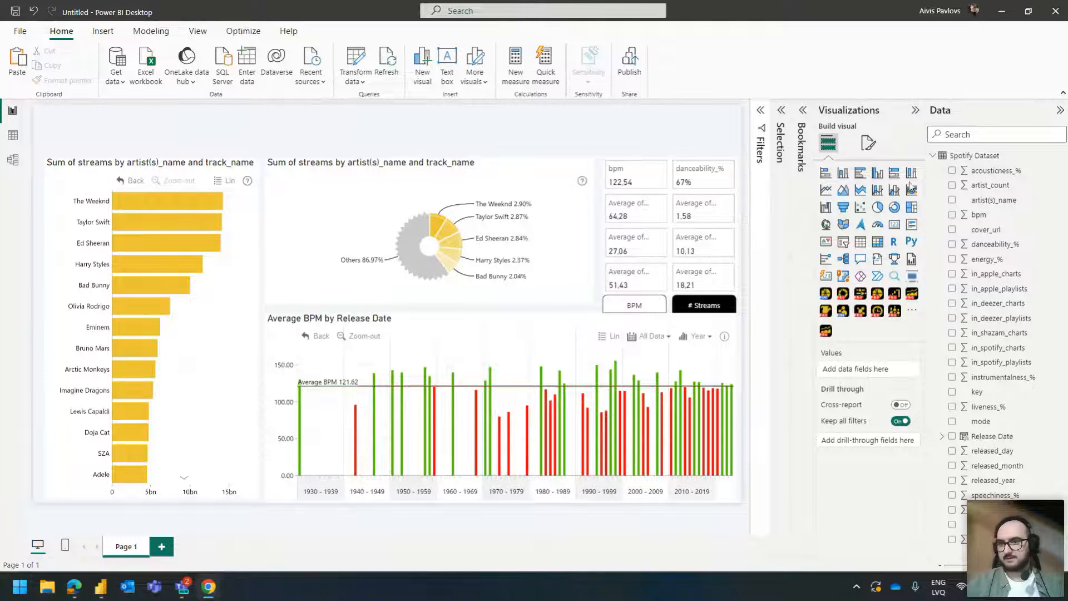
# - Add a calculated column named New Date to the Spotify Dataset table
pyautogui.rightClick(986, 162)
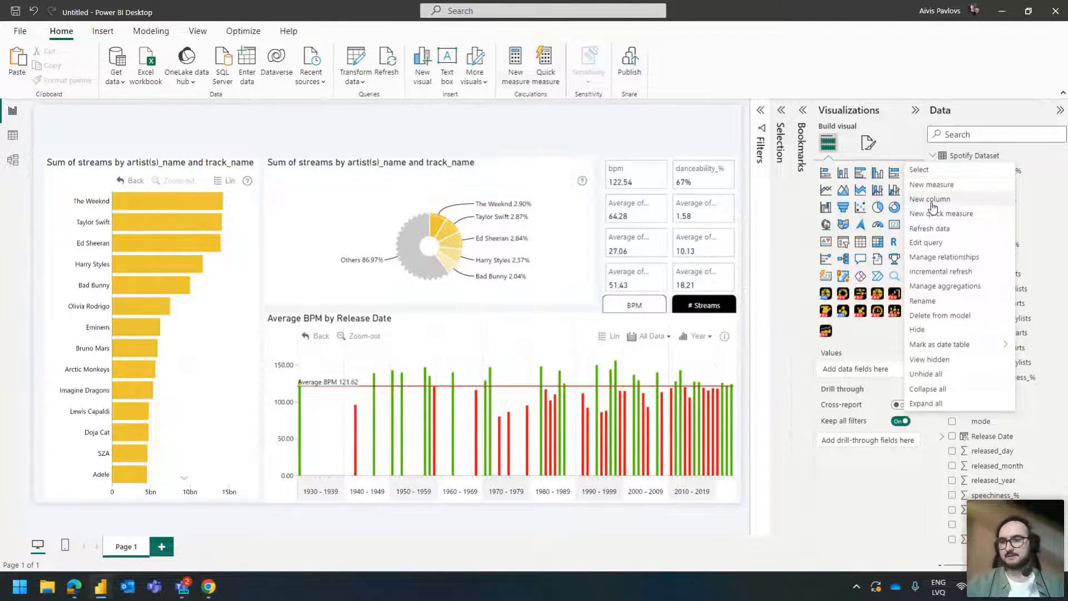
pyautogui.rightClick(1005, 155)
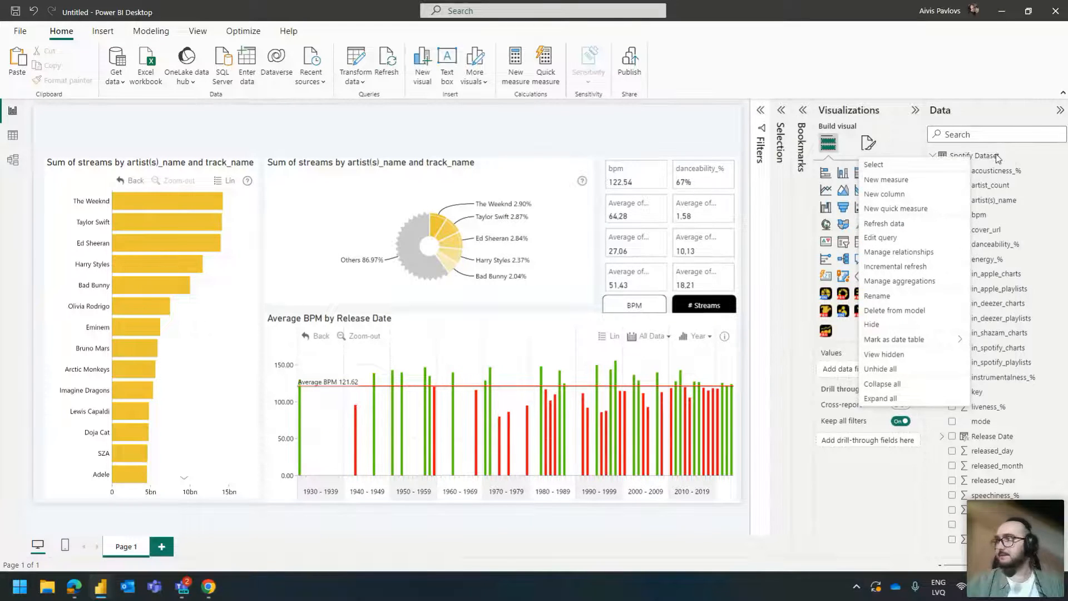
pyautogui.click(902, 194)
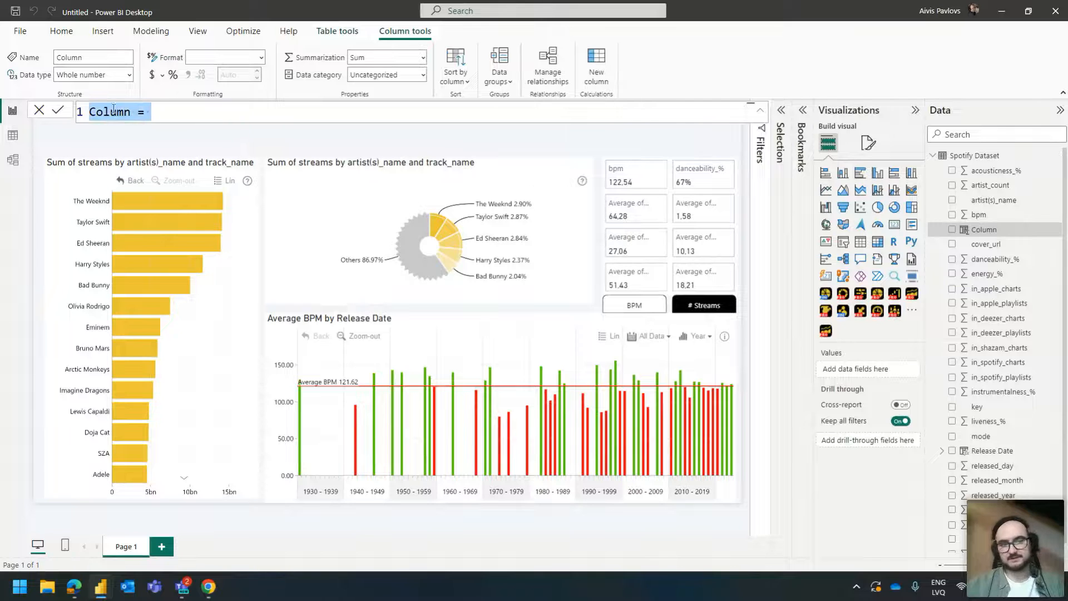
pyautogui.write('New Date ')
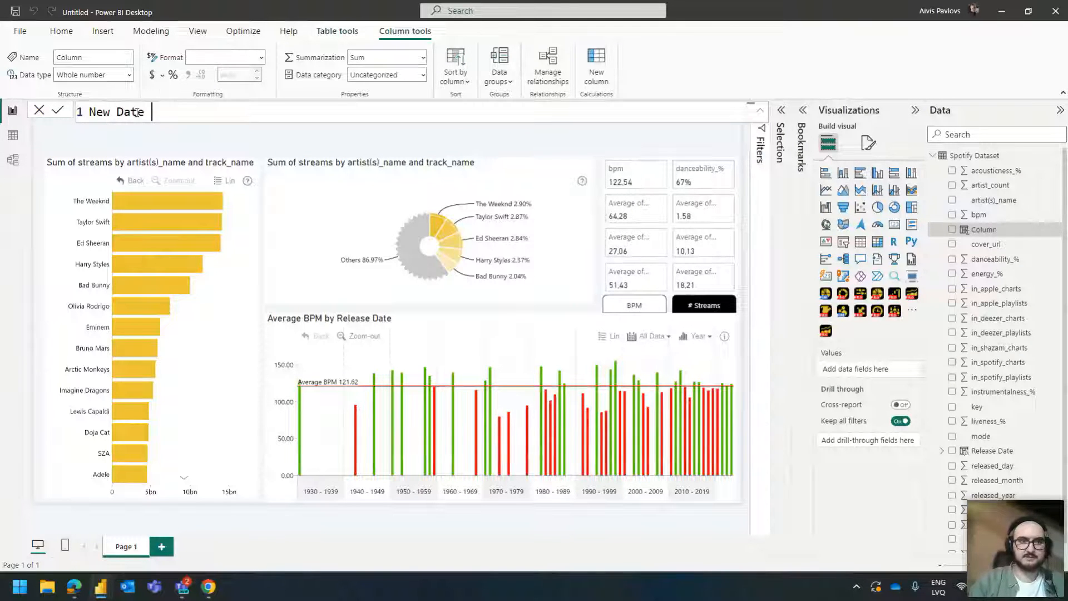
pyautogui.write('= ')
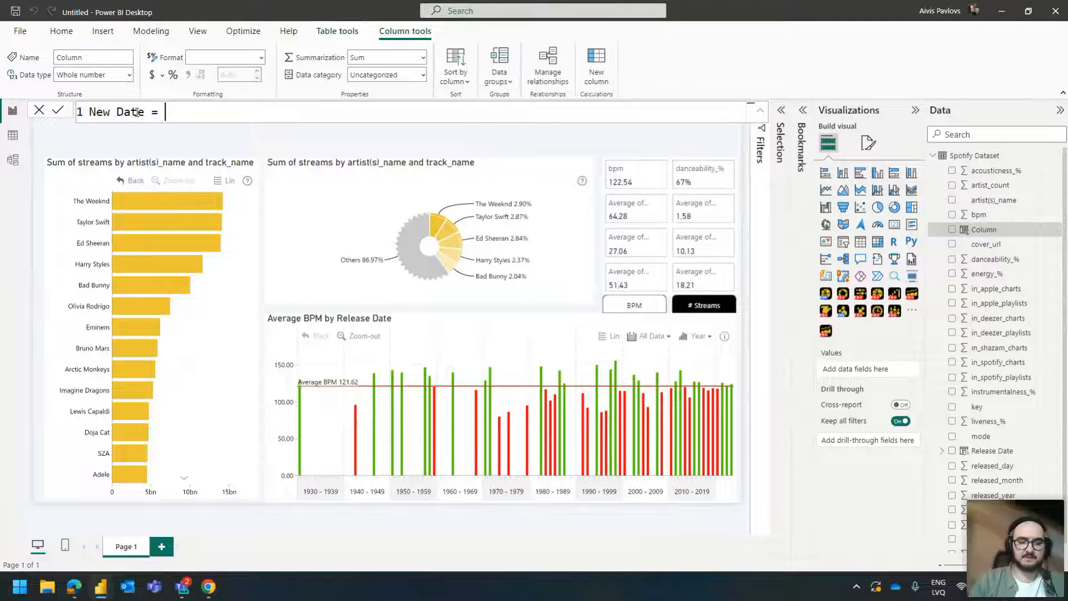
# - Define New Date with the DATE function from released_year, released_month and released_day of Spotify Dataset, and commit the formula
pyautogui.write('date(')
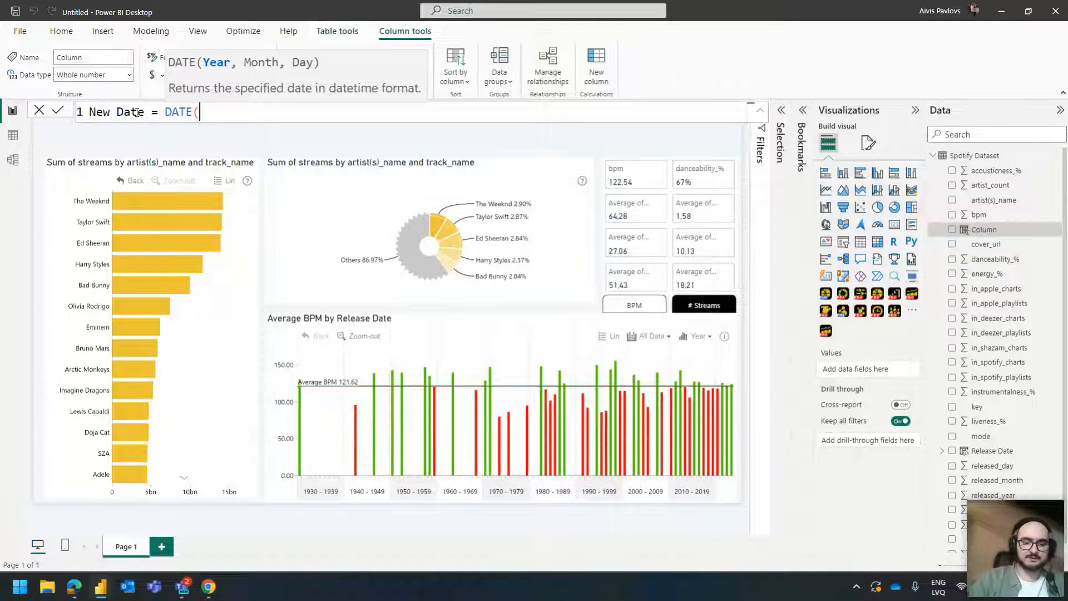
pyautogui.write('year')
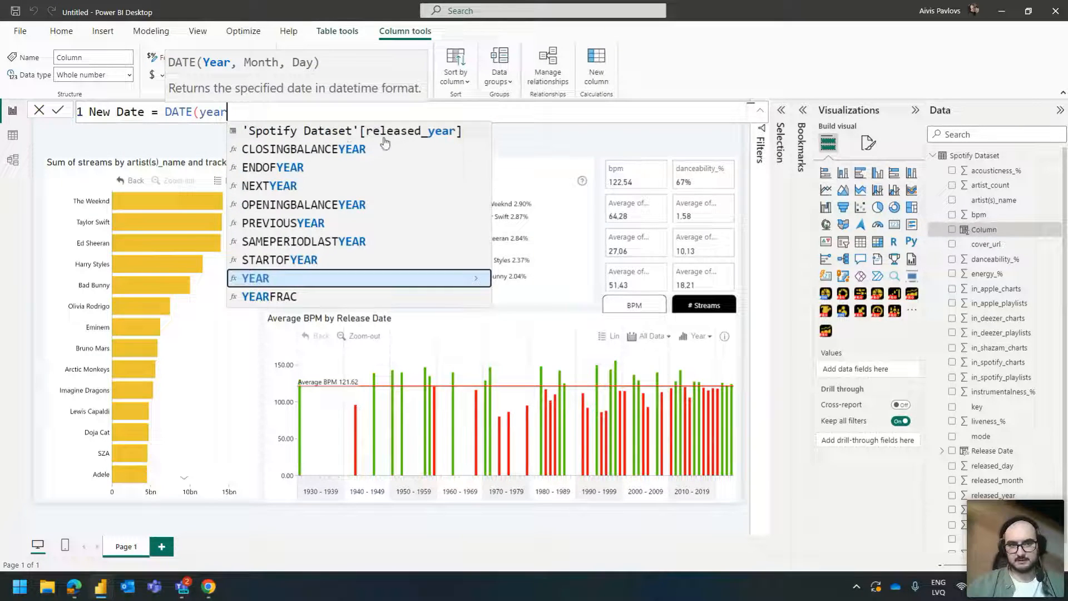
pyautogui.click(394, 133)
pyautogui.write(', month')
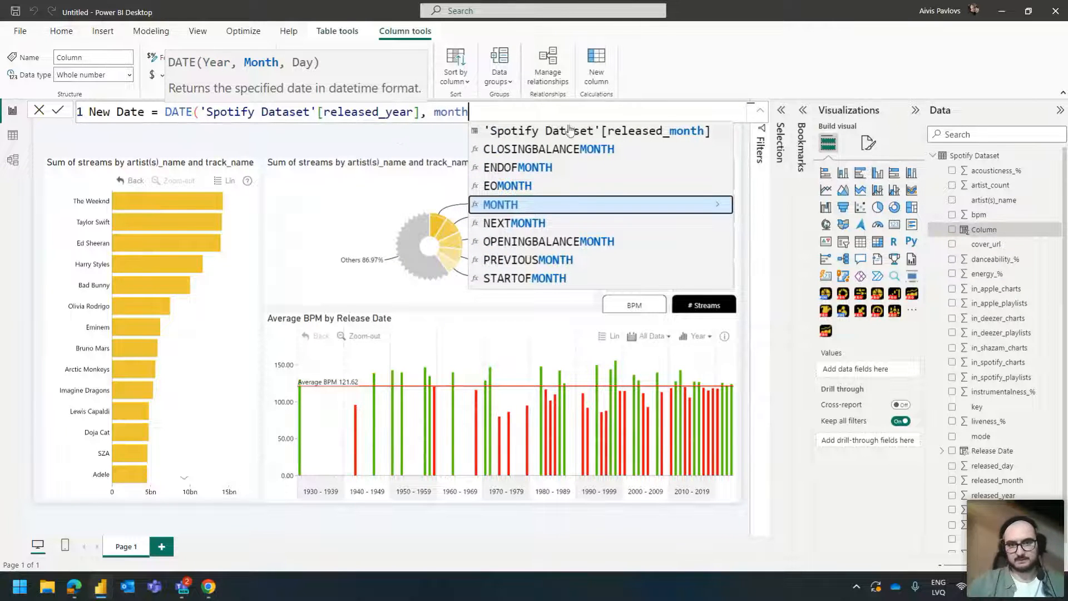
pyautogui.click(571, 134)
pyautogui.write(', day')
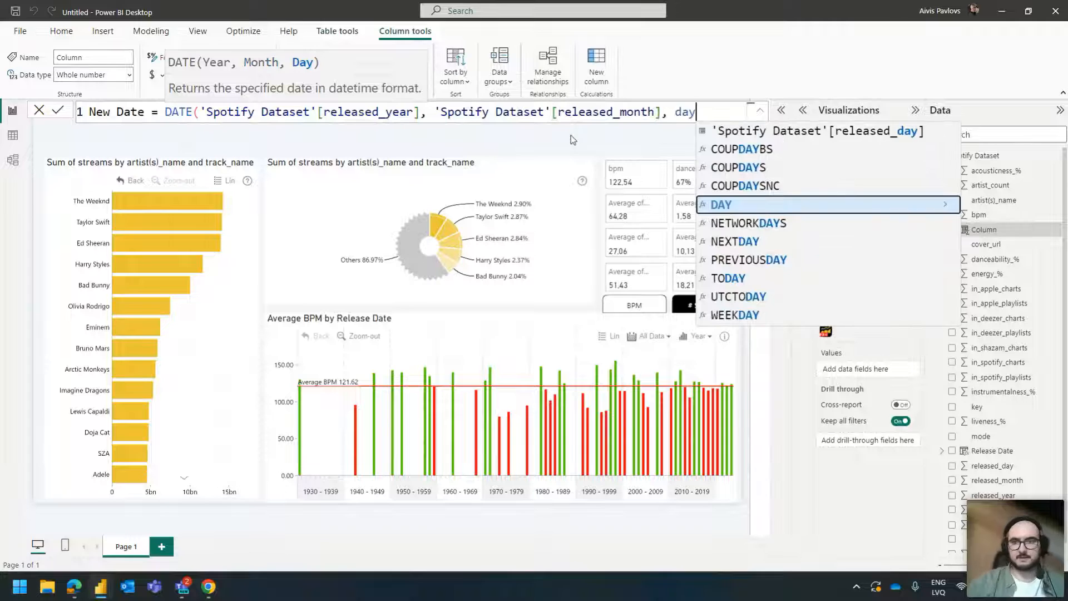
pyautogui.click(803, 133)
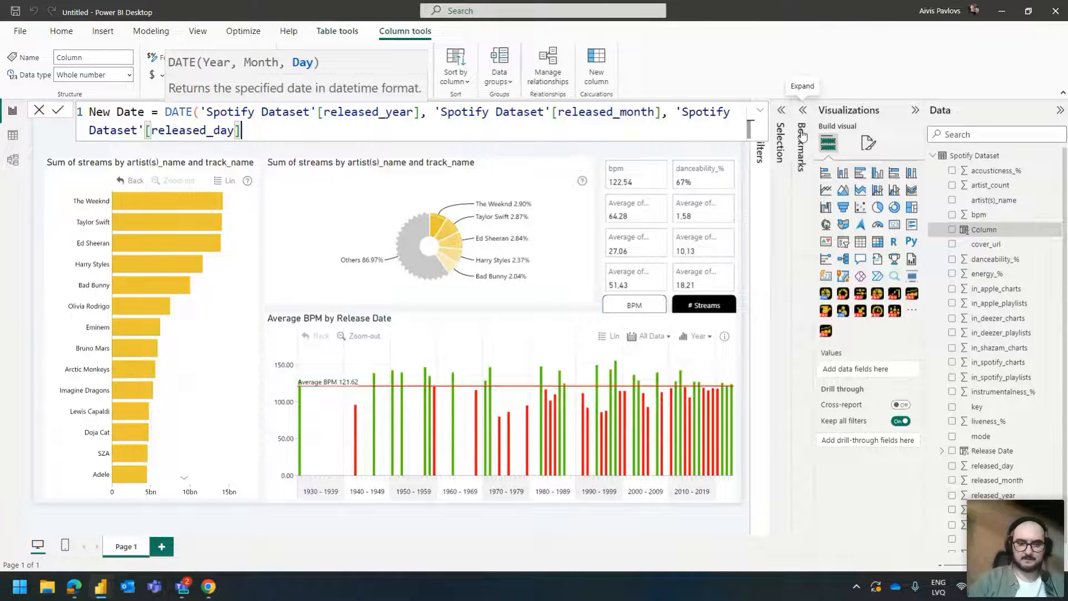
pyautogui.write(')')
pyautogui.press('Return')
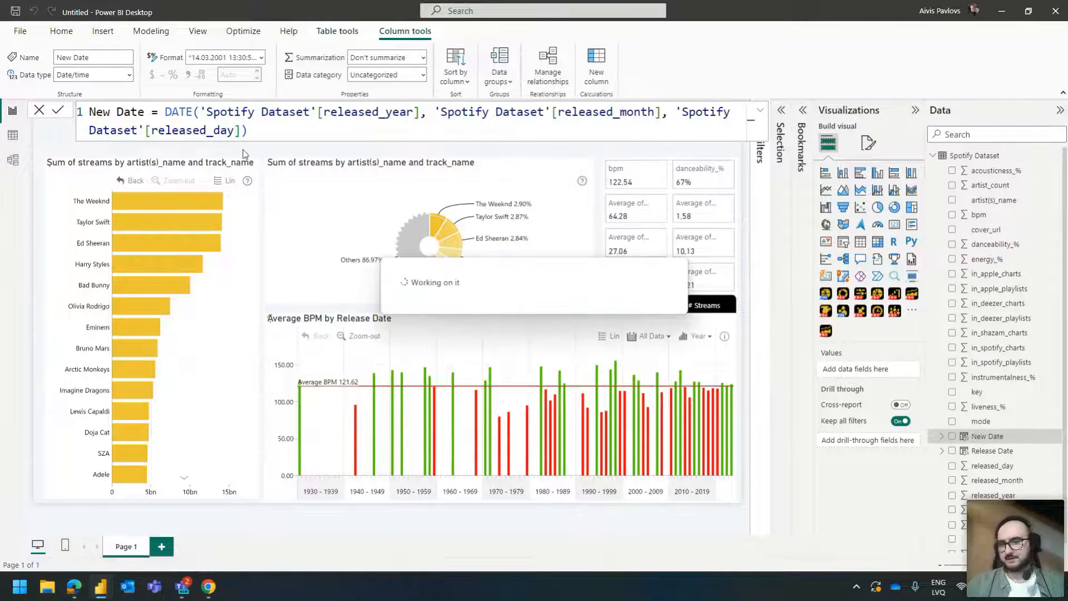
# - Expand the New Date field to view its date hierarchy, and select the Average BPM by Release Date chart
pyautogui.click(942, 436)
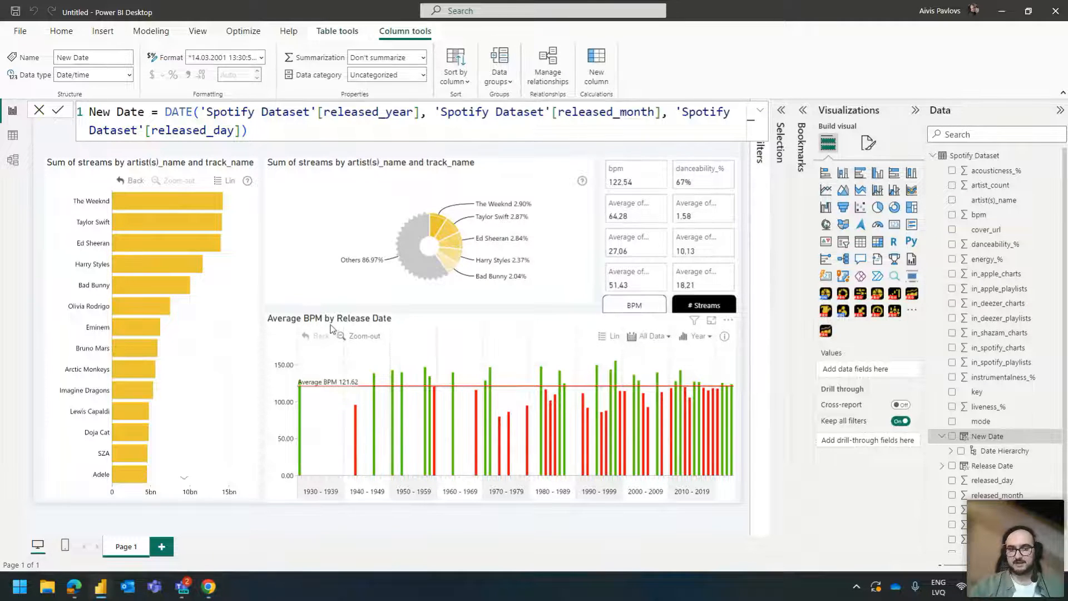
pyautogui.click(332, 329)
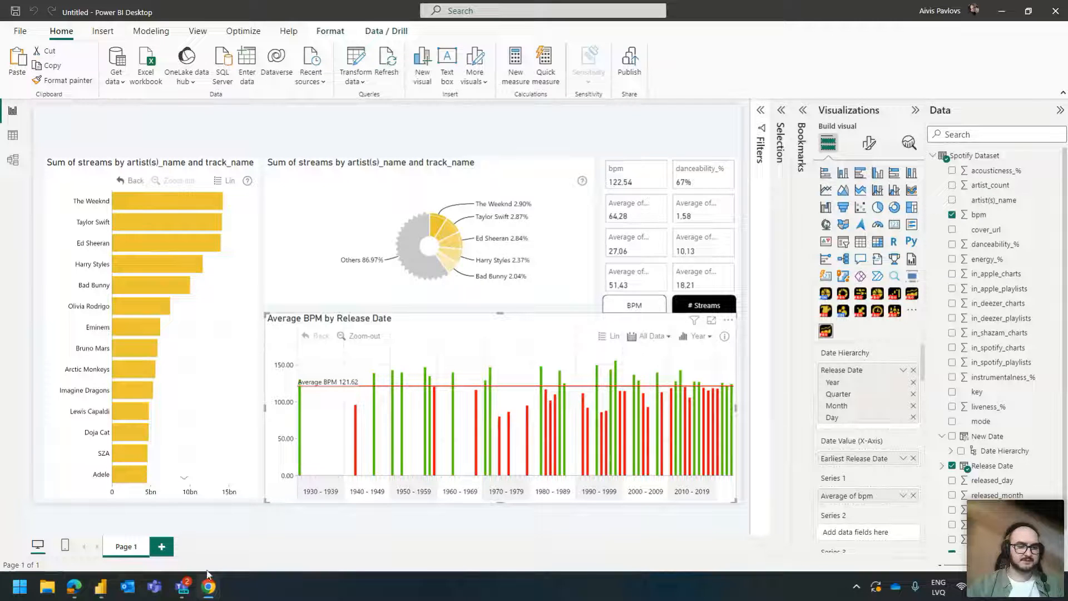
# - Switch to the Edge browser and show the ZoomCharts page about the Onyx Data DataDNA challenge
pyautogui.moveTo(208, 585)
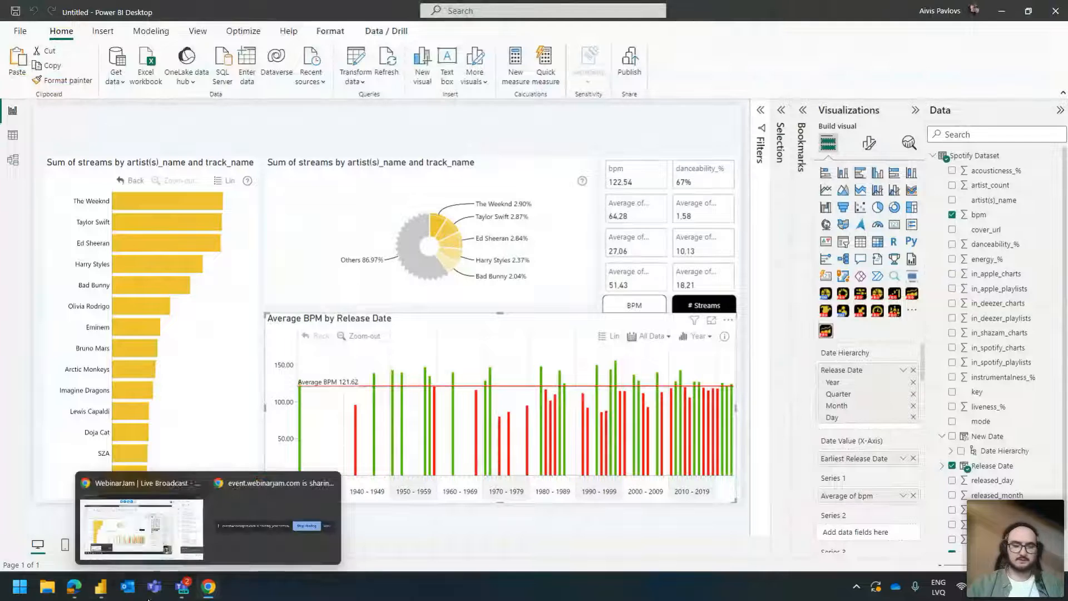
pyautogui.click(74, 586)
pyautogui.click(290, 11)
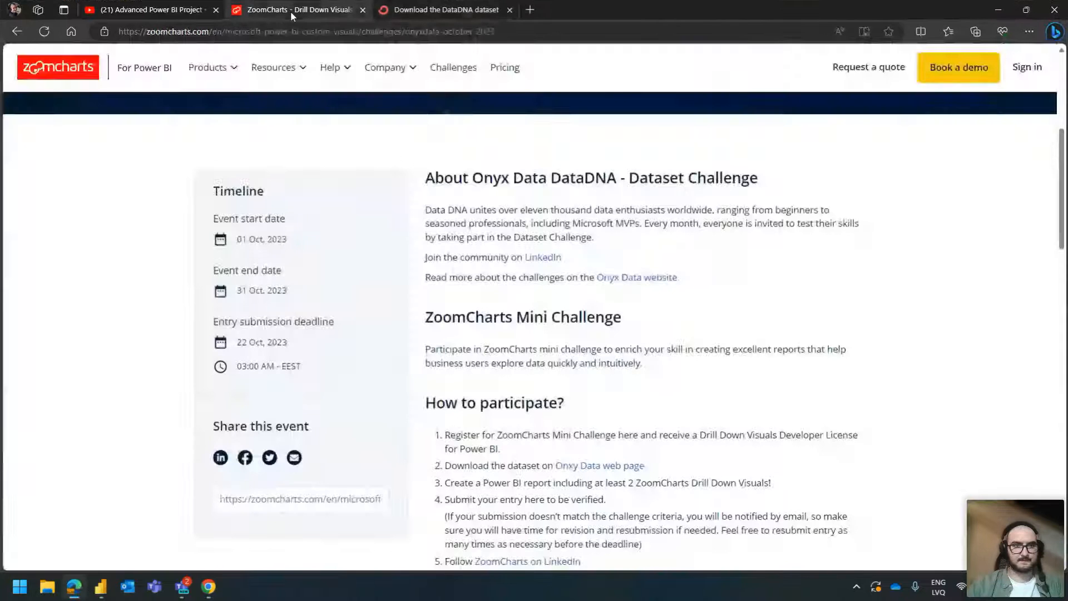
# - Open the registration page for the Data DNA ZoomCharts Mini Challenge from the OnyxData October 2023 Challenge page
pyautogui.moveTo(258, 62)
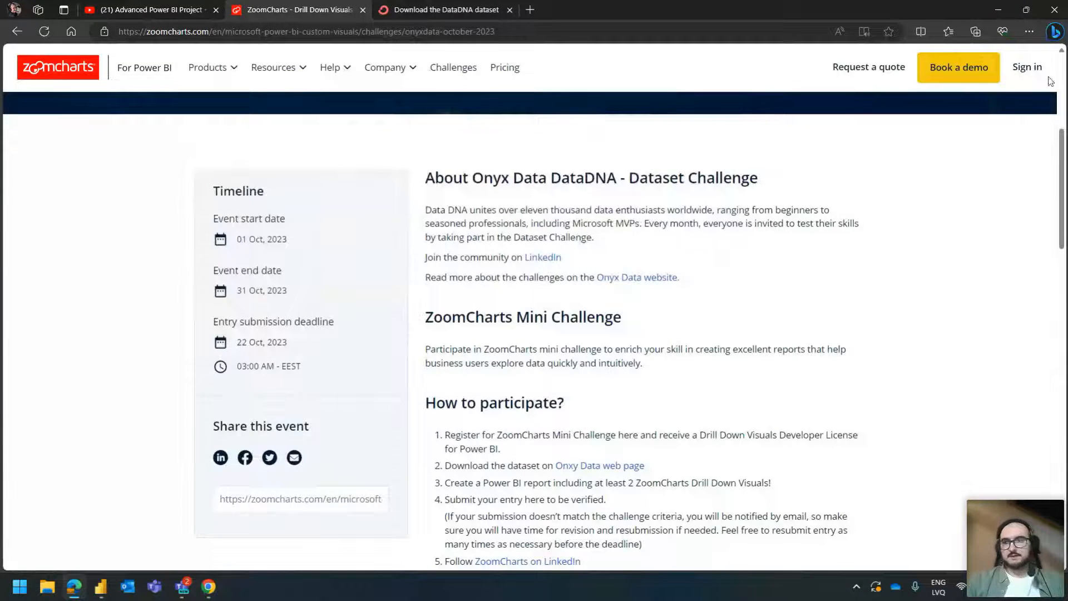
pyautogui.scroll(4, 524, 207)
pyautogui.scroll(1, 524, 207)
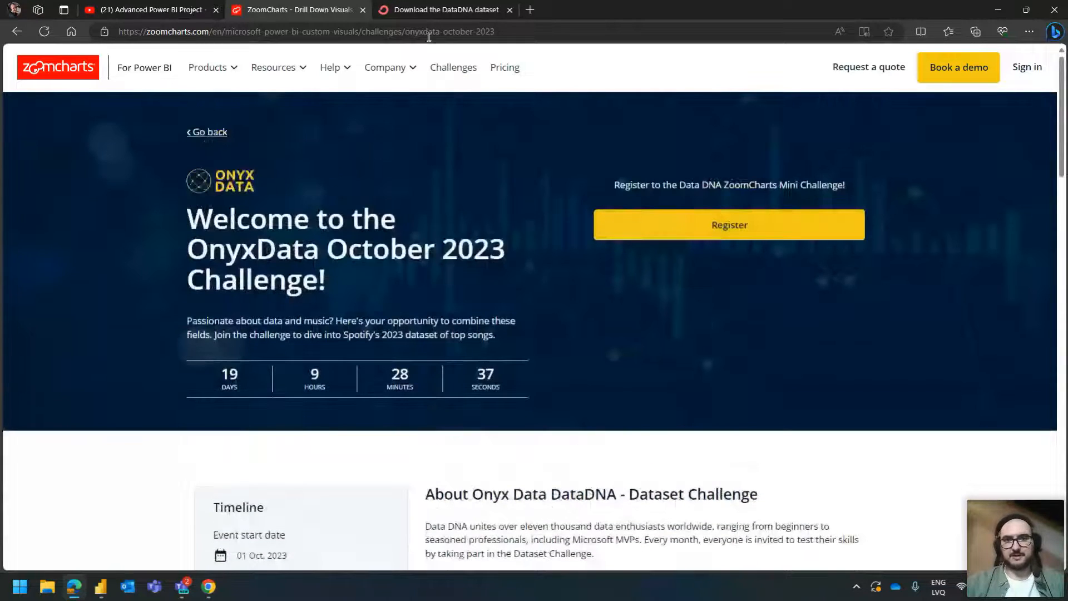
pyautogui.click(748, 234)
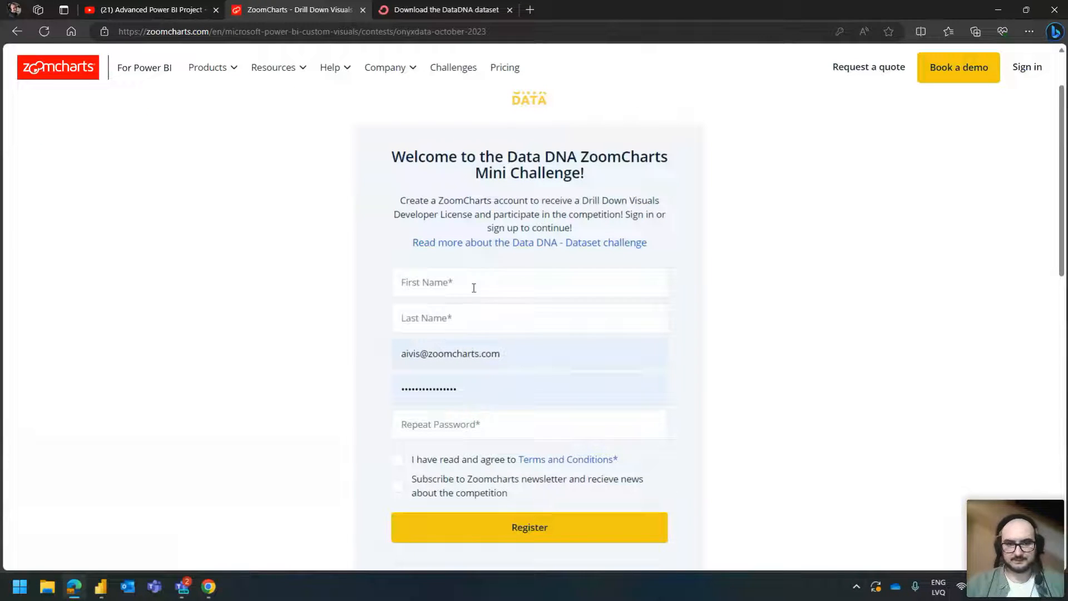
# - Sign in to the challenge registration page with the existing ZoomCharts account, using the prefilled credentials
pyautogui.scroll(-3, 473, 403)
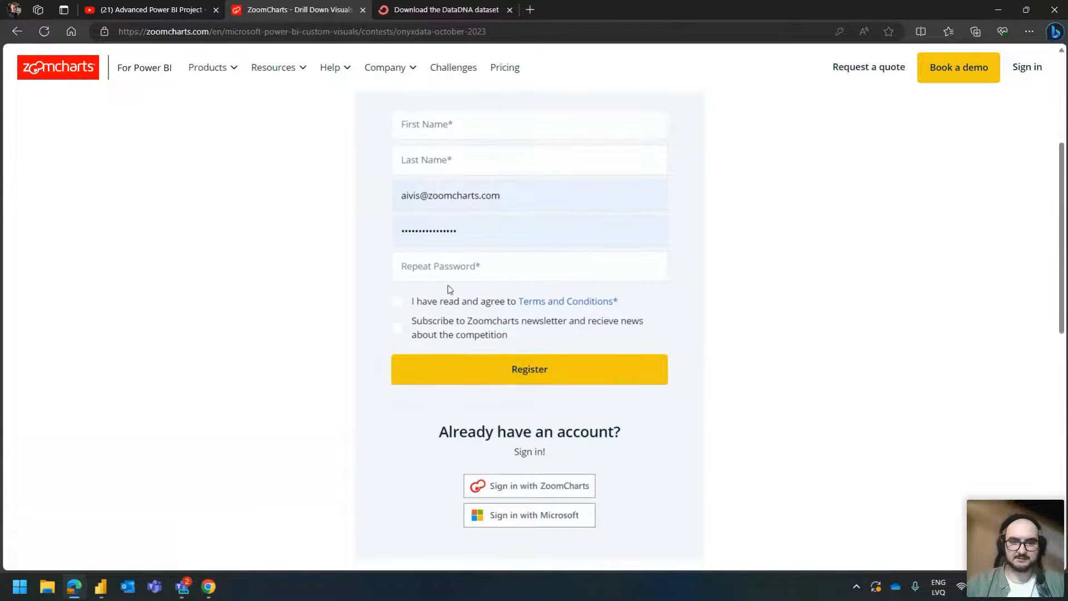
pyautogui.scroll(-2, 523, 293)
pyautogui.click(516, 406)
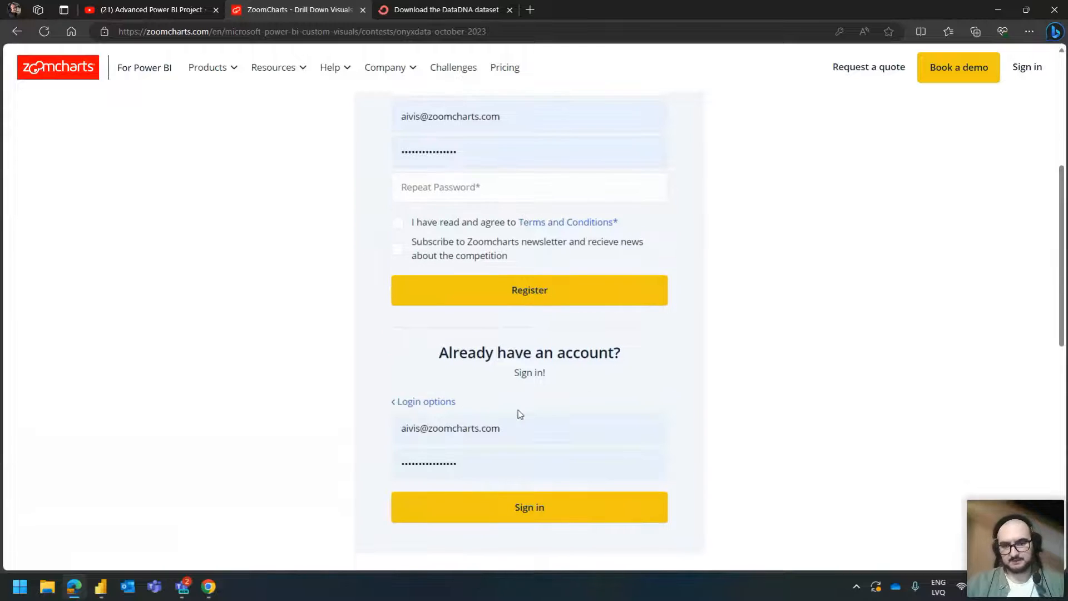
pyautogui.click(498, 508)
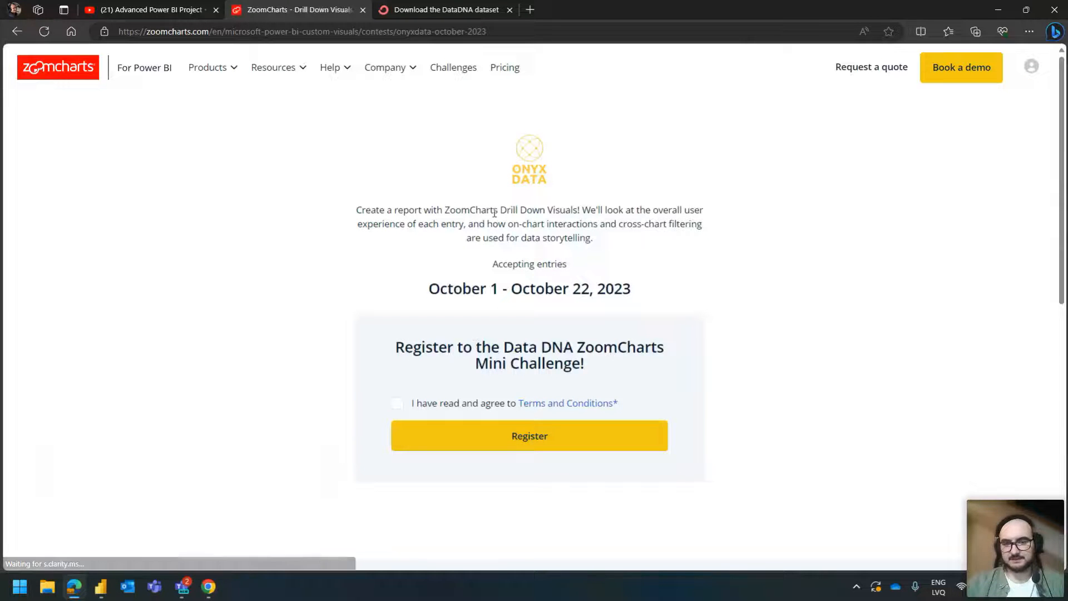
# - Agree to the Terms and Conditions and register for the Data DNA ZoomCharts Mini Challenge
pyautogui.scroll(-2, 467, 236)
pyautogui.scroll(2, 457, 312)
pyautogui.click(397, 404)
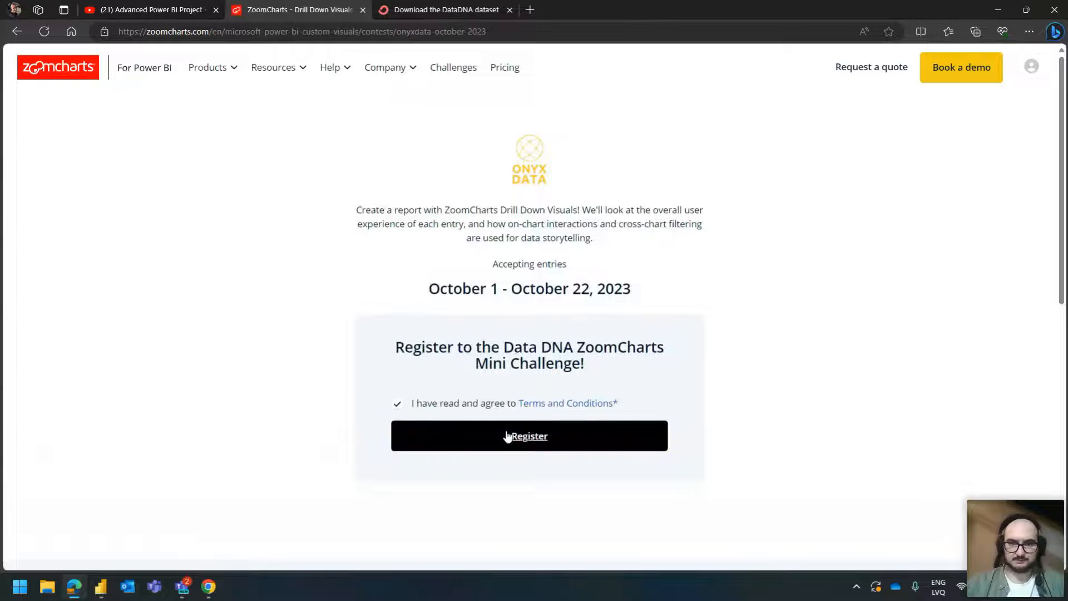
pyautogui.click(507, 436)
# - Accept the ZoomCharts EULA and Microsoft Software License Terms, and activate the Drill Down Visuals Developer License
pyautogui.scroll(-5, 561, 253)
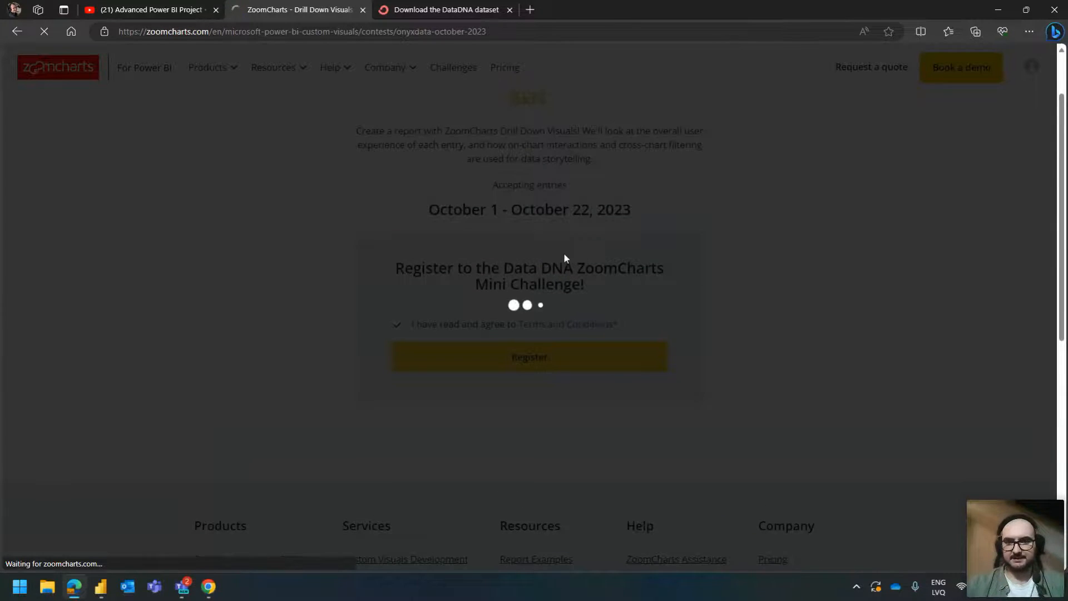
pyautogui.scroll(-3, 565, 257)
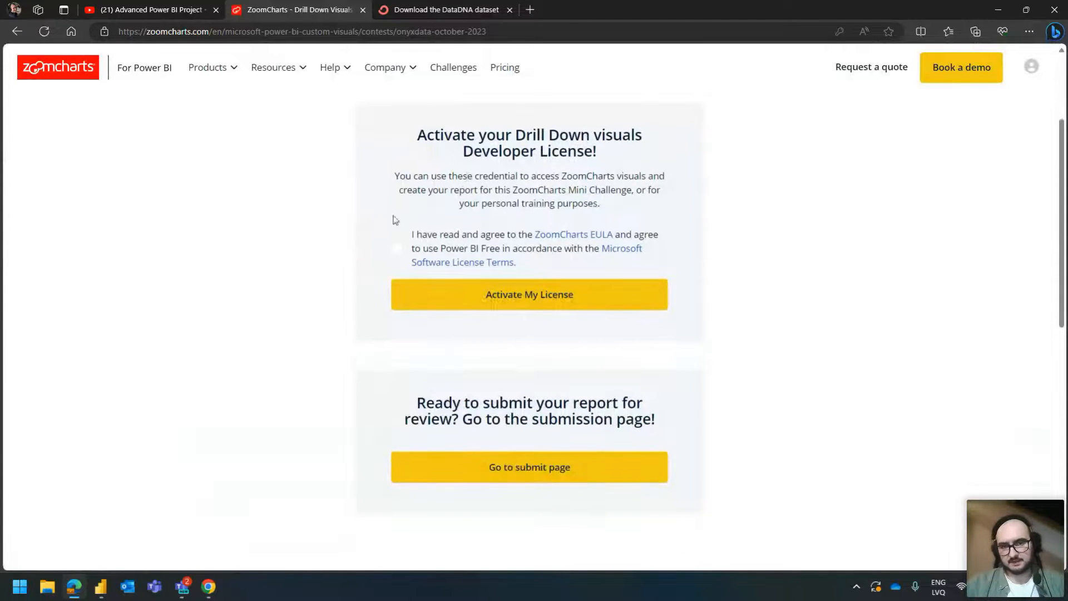
pyautogui.click(397, 249)
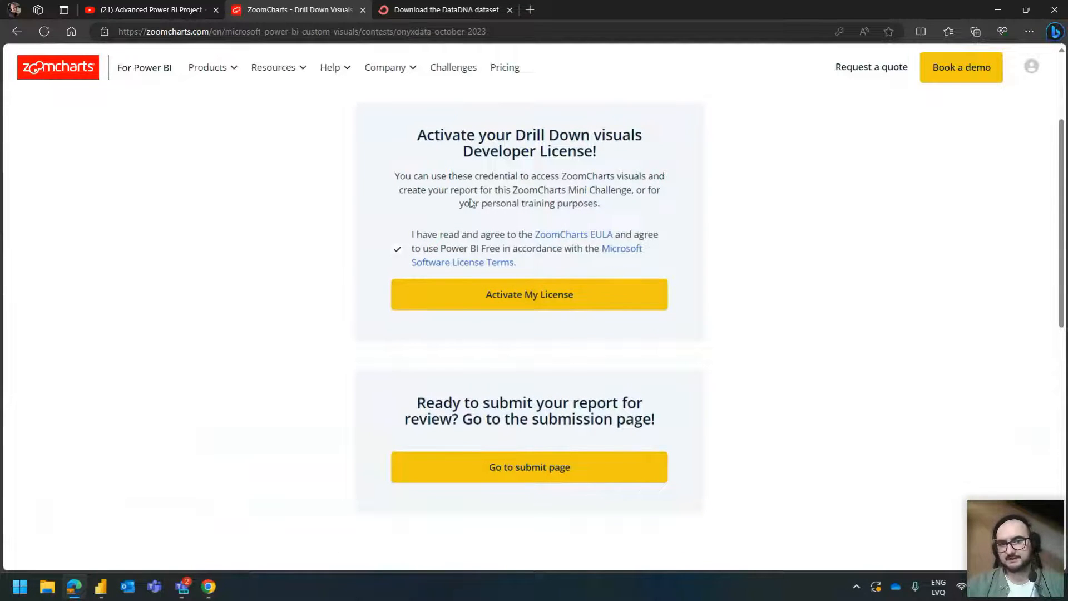
pyautogui.click(509, 294)
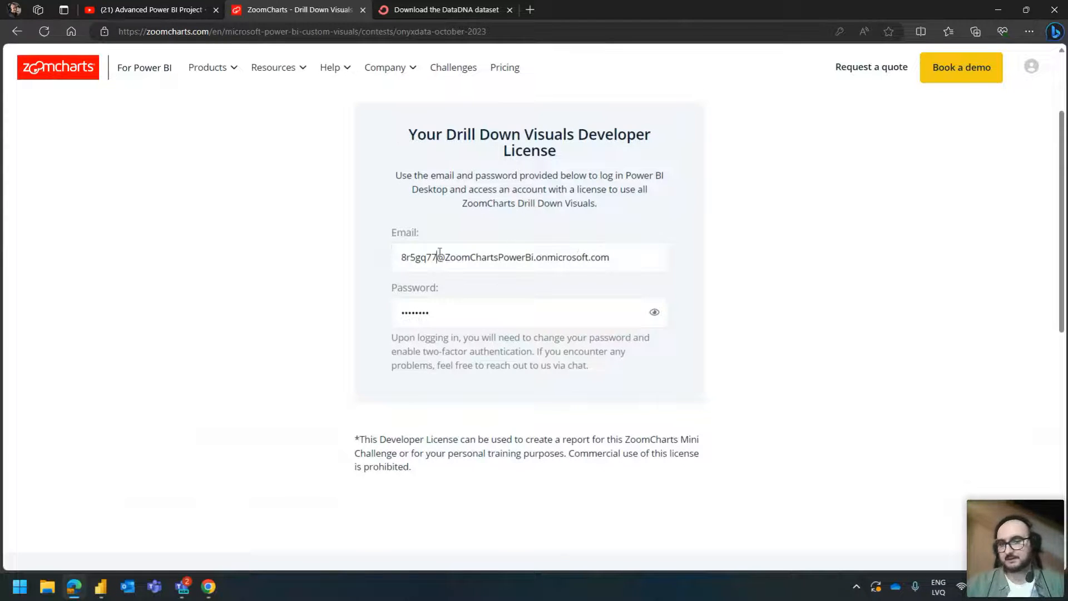
# - Examine the developer license's login fields and highlight the note on training and commercial use
pyautogui.moveTo(440, 254); pyautogui.dragTo(587, 260)
pyautogui.click(300, 318)
pyautogui.moveTo(437, 308); pyautogui.dragTo(370, 318)
pyautogui.click(839, 305)
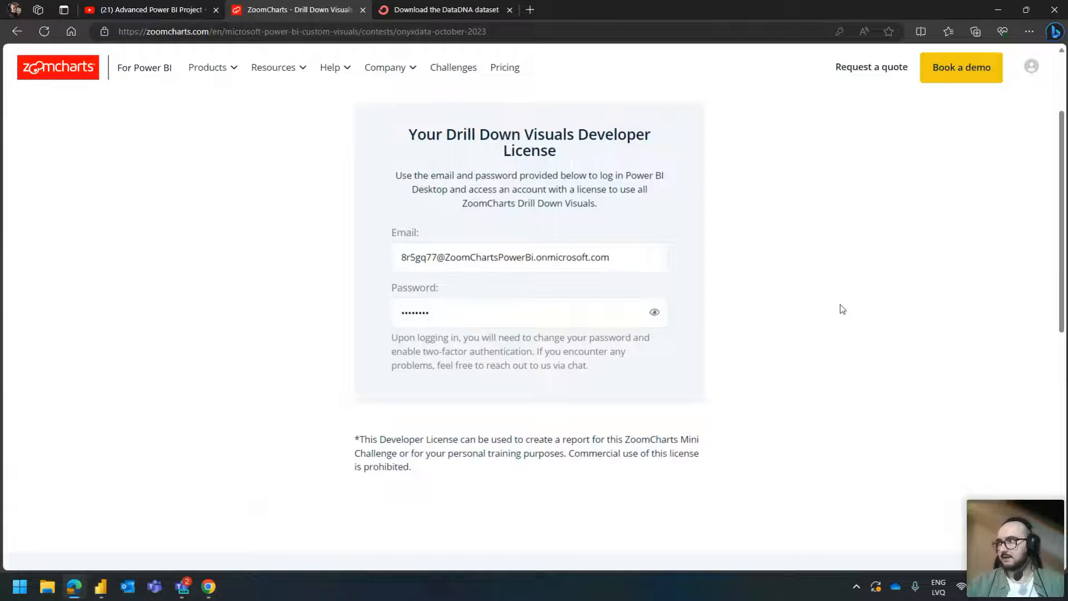
pyautogui.moveTo(377, 440); pyautogui.dragTo(514, 441)
pyautogui.click(541, 445)
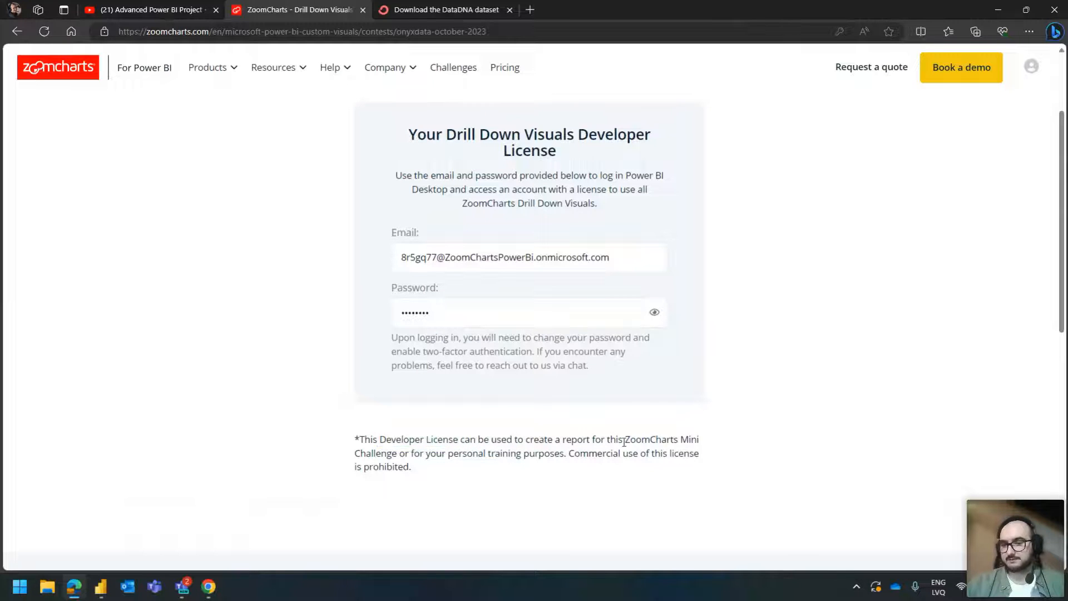
pyautogui.moveTo(400, 455); pyautogui.dragTo(569, 452)
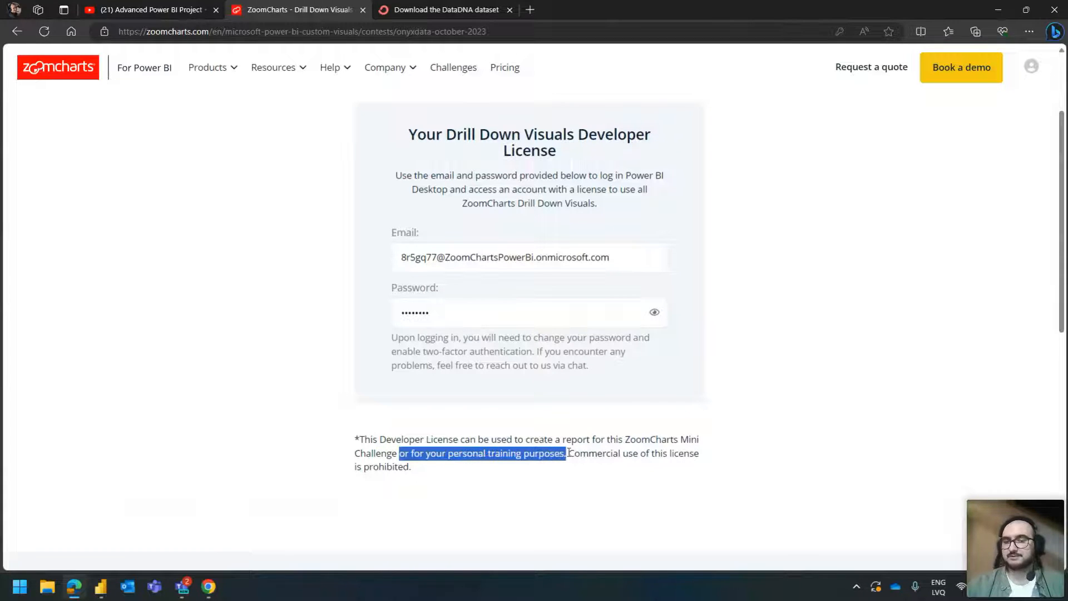
pyautogui.click(568, 453)
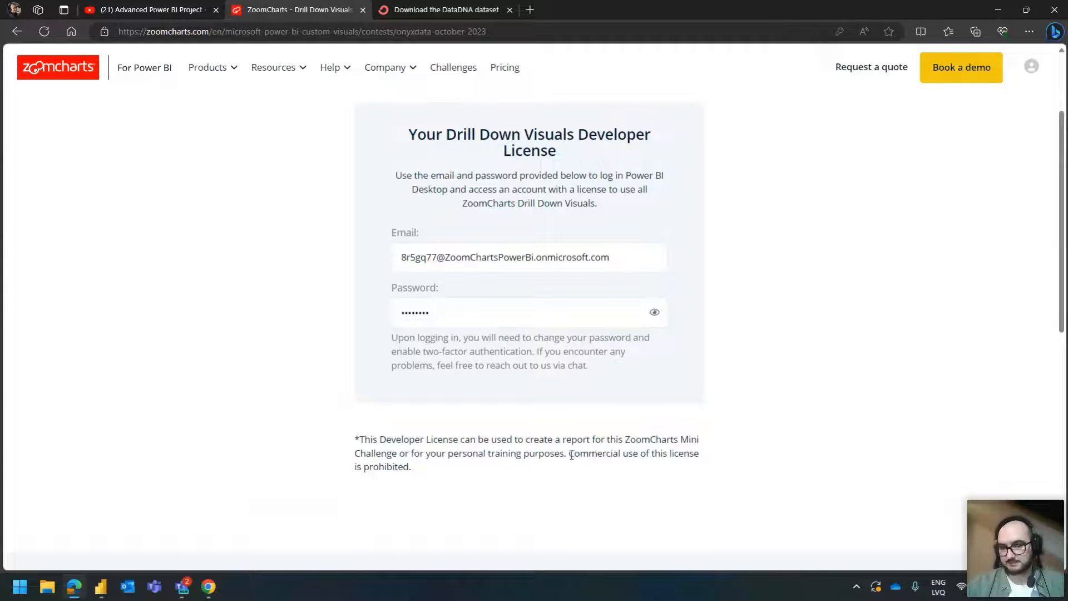
pyautogui.moveTo(570, 454); pyautogui.dragTo(596, 475)
pyautogui.click(595, 475)
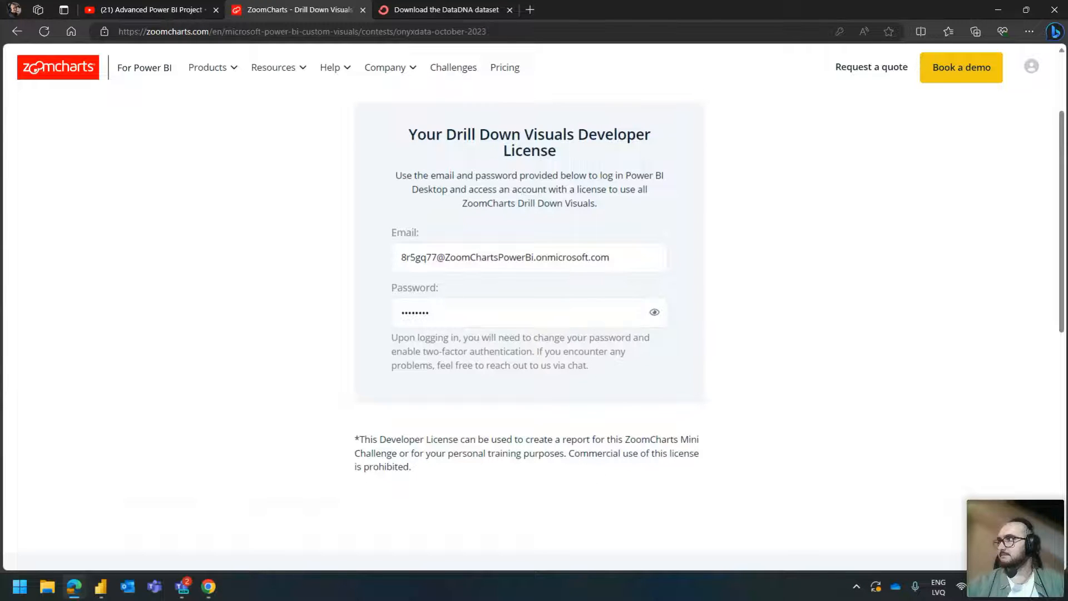
# - Switch to the untitled Power BI Desktop report and rearrange the Data Dictionary and Spotify Dataset tables, spacing them apart in the model view
pyautogui.hotkey('alt', 'Tab')
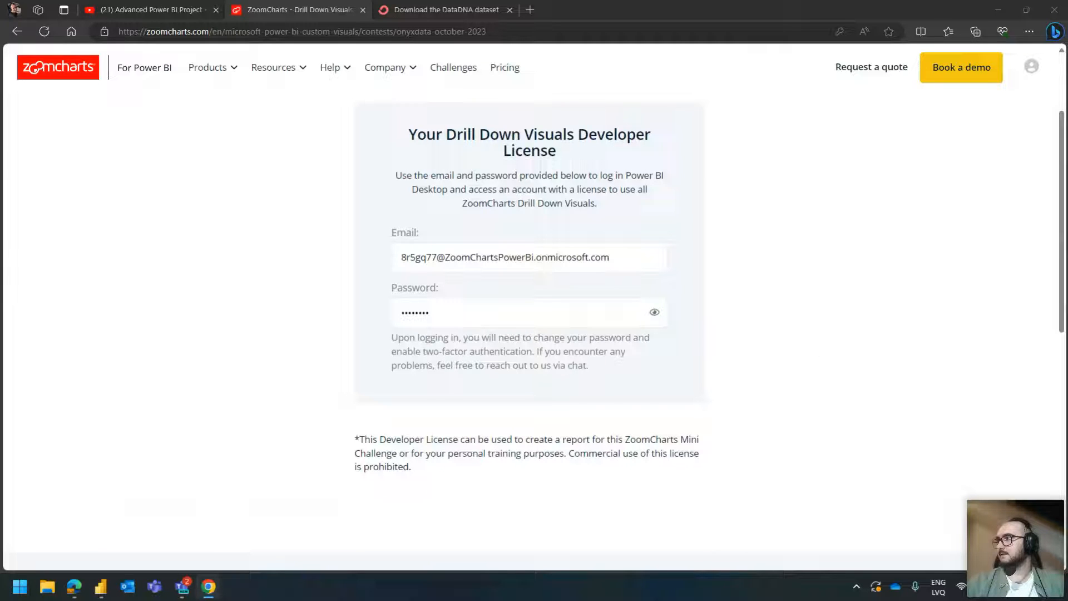
pyautogui.moveTo(182, 586)
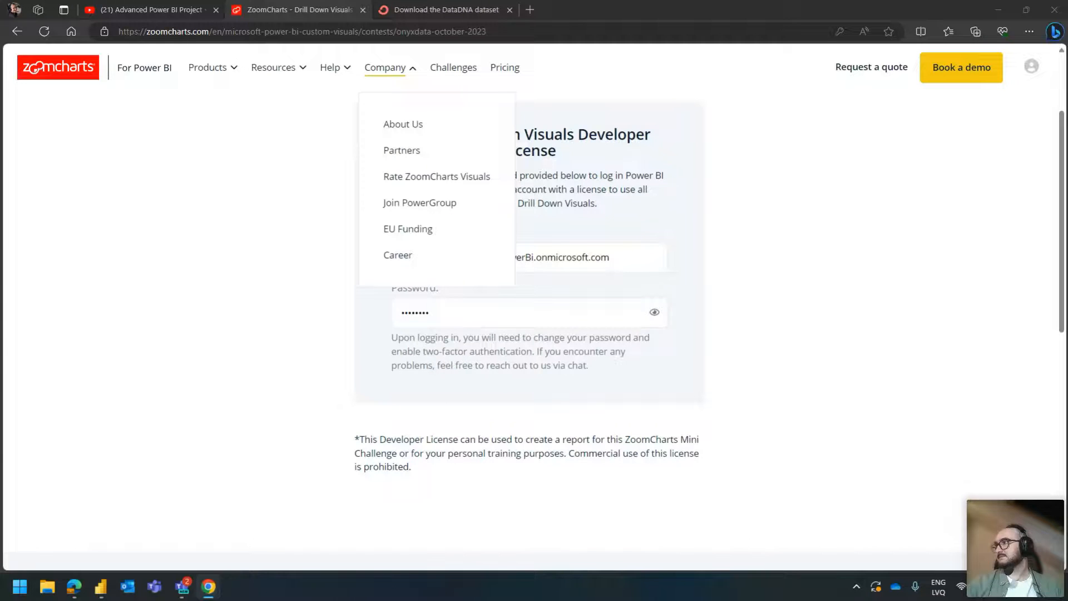
pyautogui.click(101, 587)
pyautogui.click(299, 544)
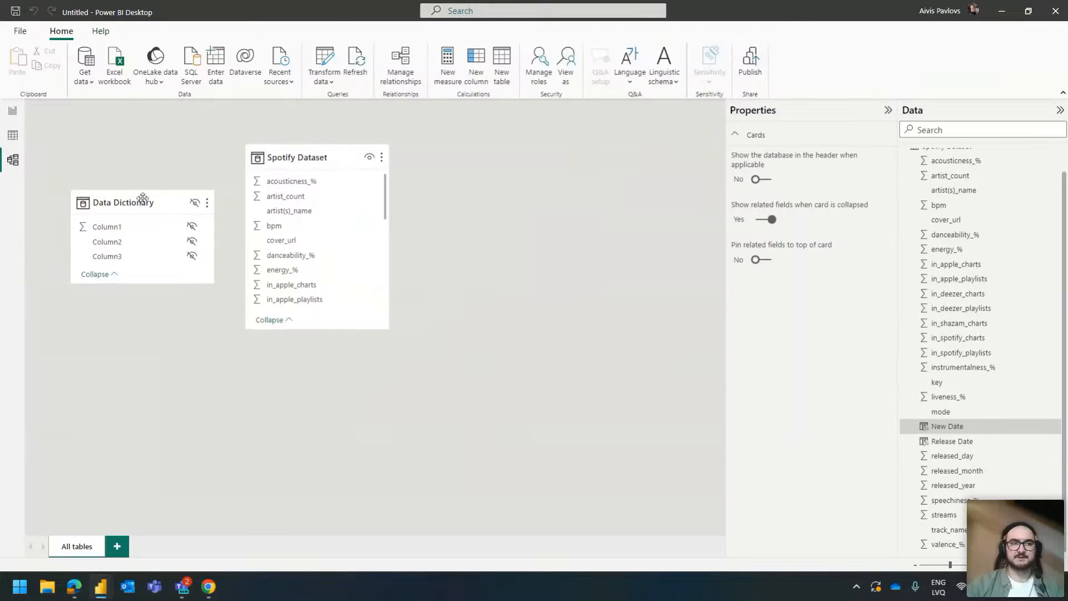
pyautogui.moveTo(121, 203); pyautogui.dragTo(120, 158)
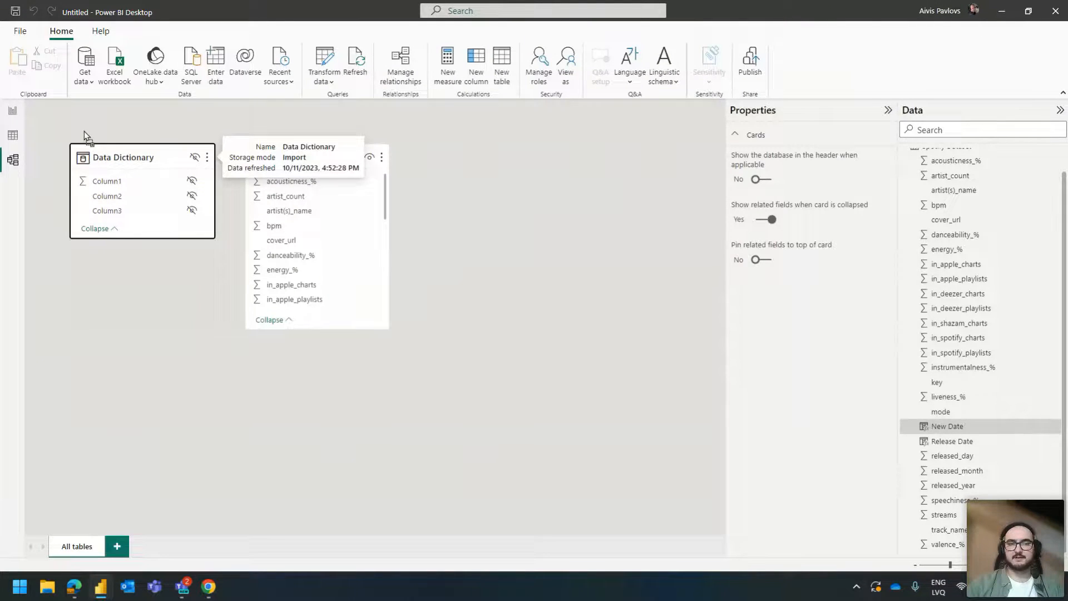
pyautogui.moveTo(328, 158); pyautogui.dragTo(428, 197)
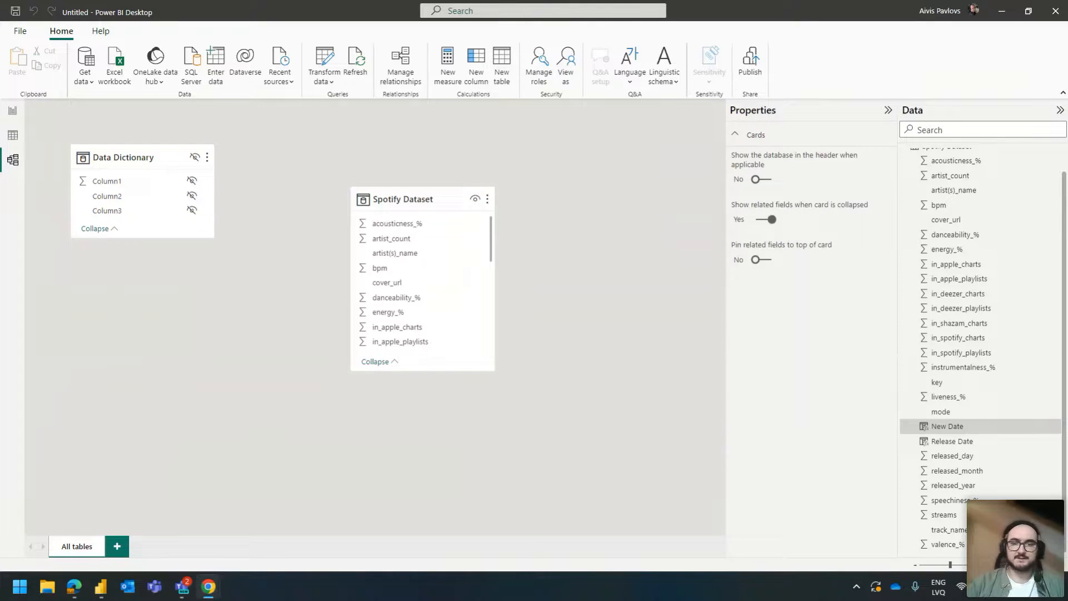
# - Leave the model view and show Page 1 in the report view
pyautogui.hotkey('alt', 'Tab')
pyautogui.press('Tab')
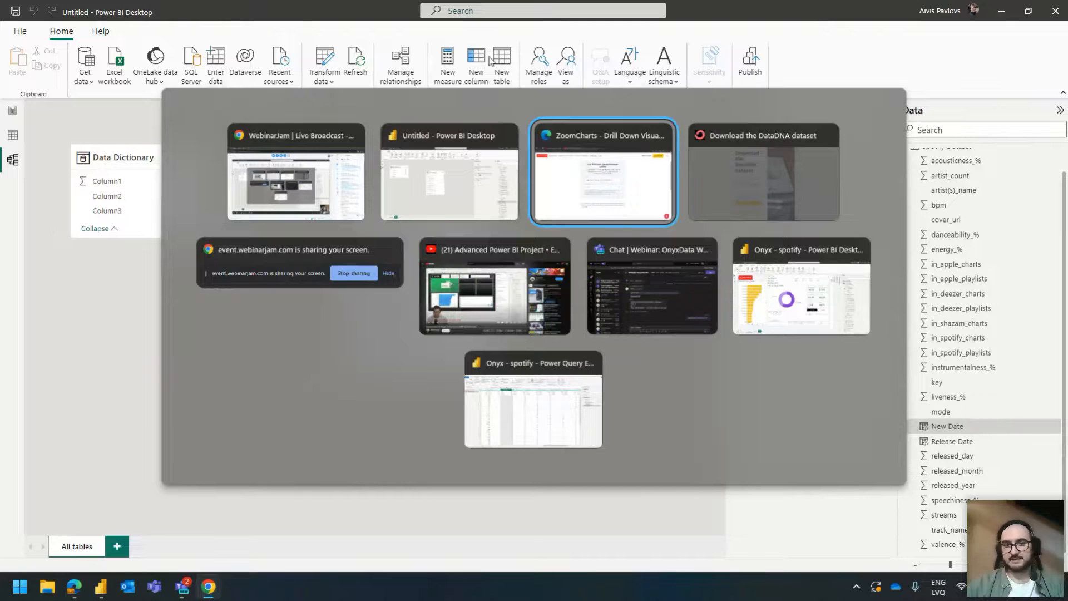
pyautogui.press('Escape')
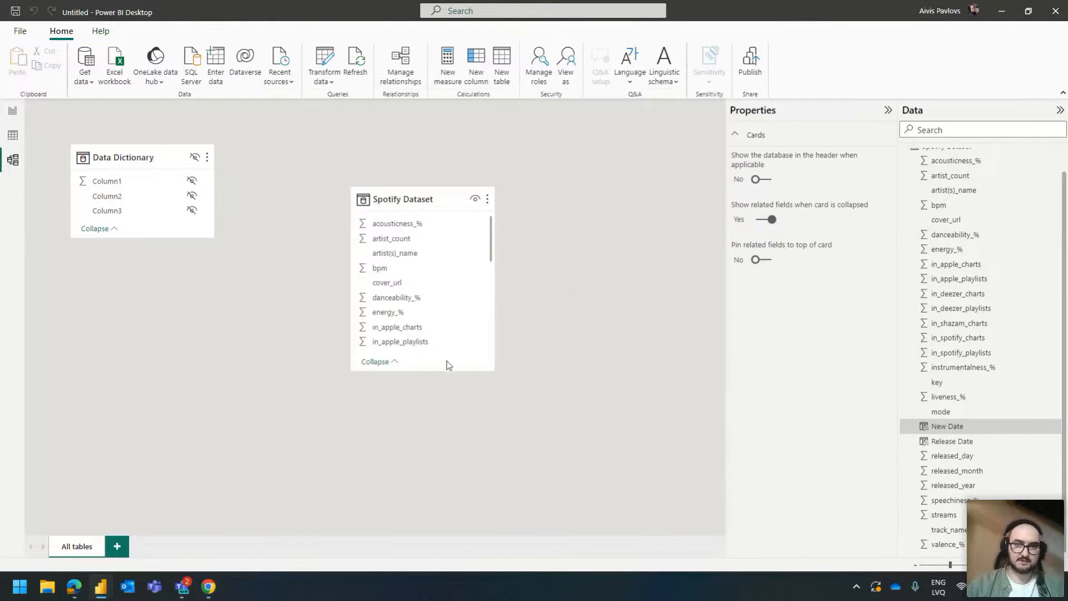
pyautogui.hotkey('alt', 'Tab')
pyautogui.press('Tab')
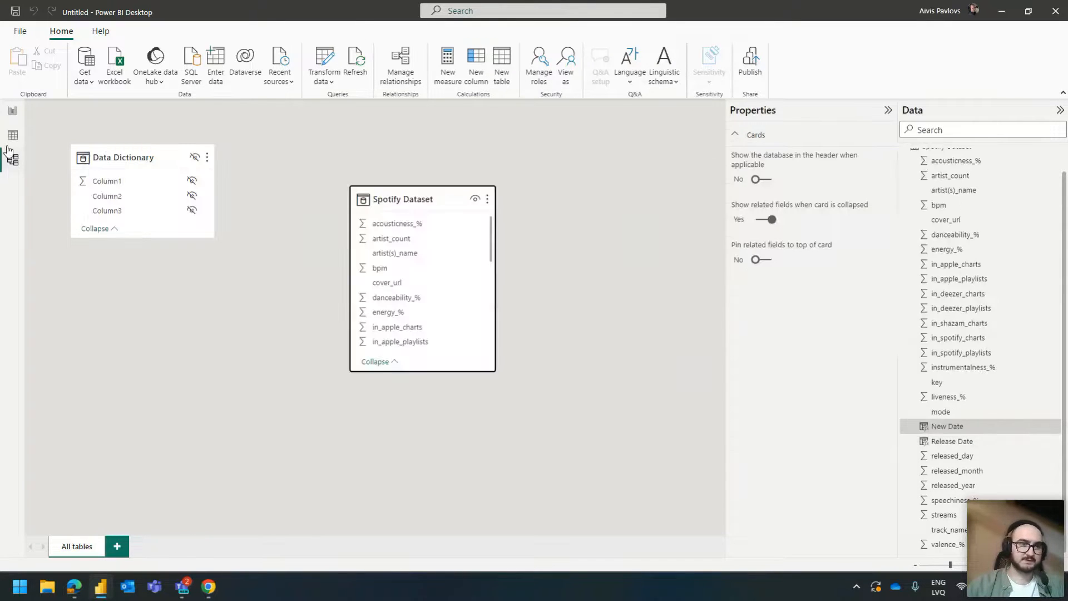
pyautogui.click(12, 111)
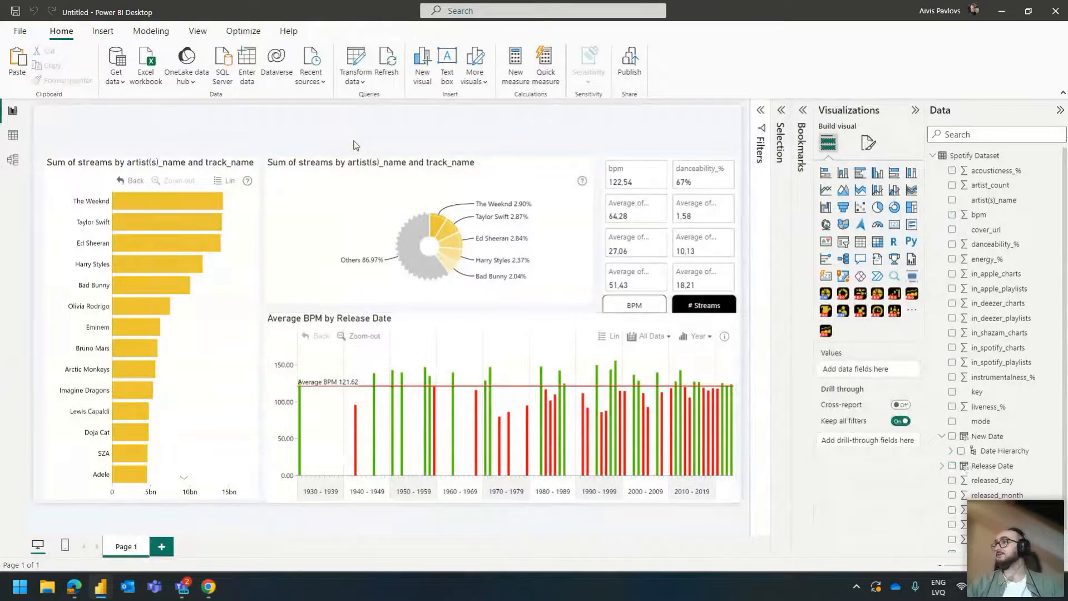
# - Switch to the Edge browser, open the ZoomCharts Webinars page and look through the upcoming webinars and recordings
pyautogui.hotkey('alt', 'Tab')
pyautogui.press('Tab')
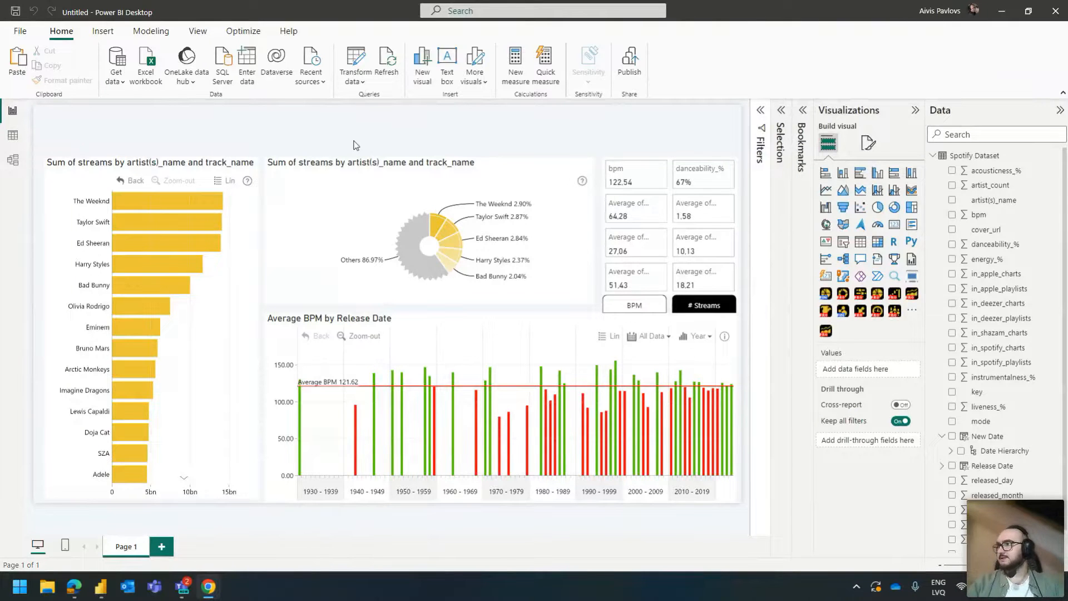
pyautogui.hotkey('alt', 'Tab')
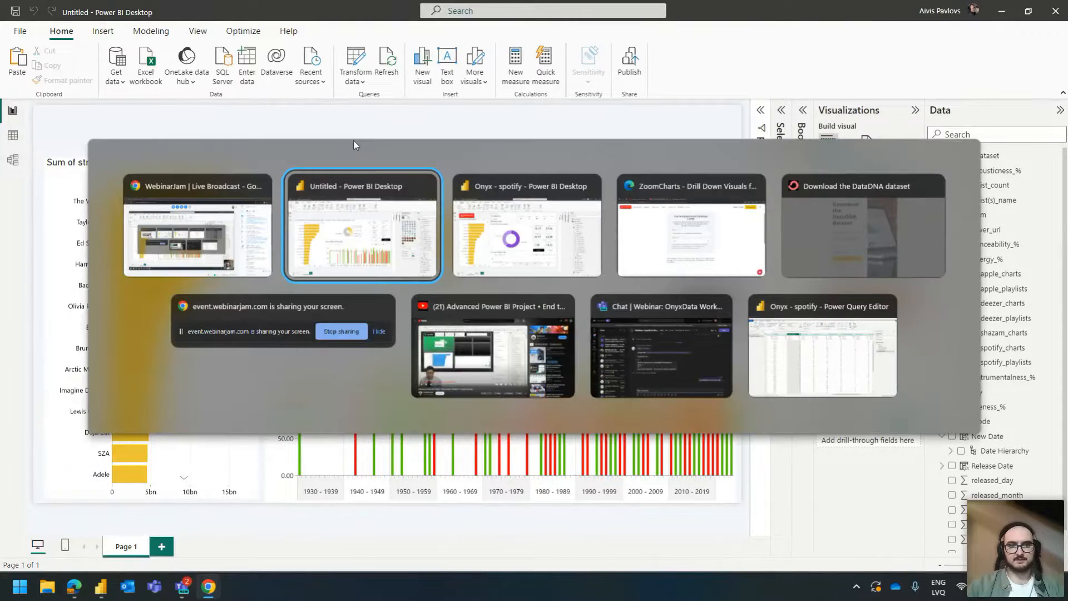
pyautogui.click(690, 231)
pyautogui.moveTo(267, 76)
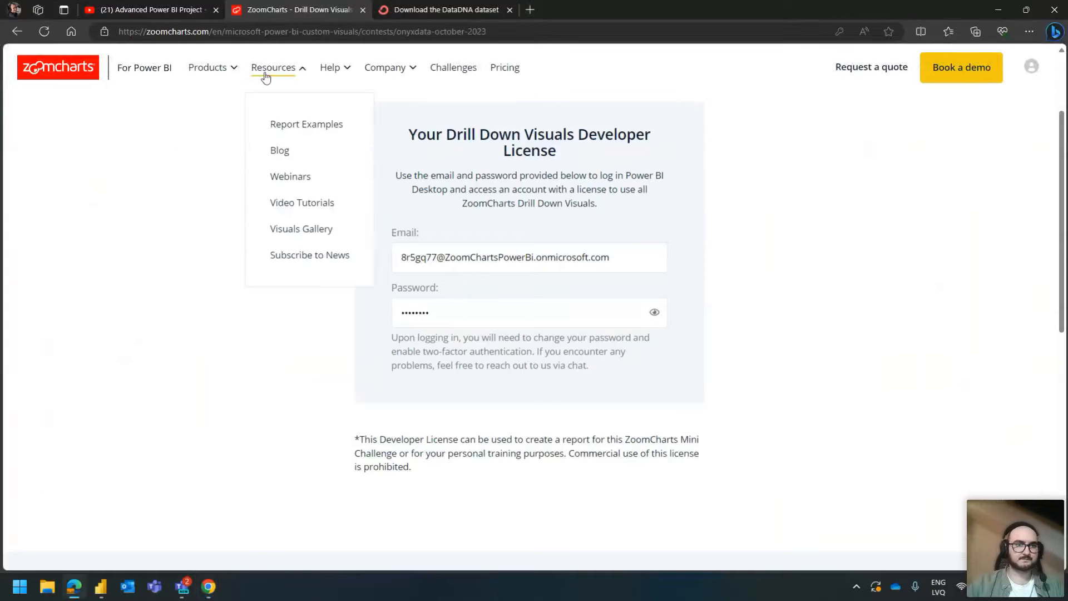
pyautogui.click(295, 127)
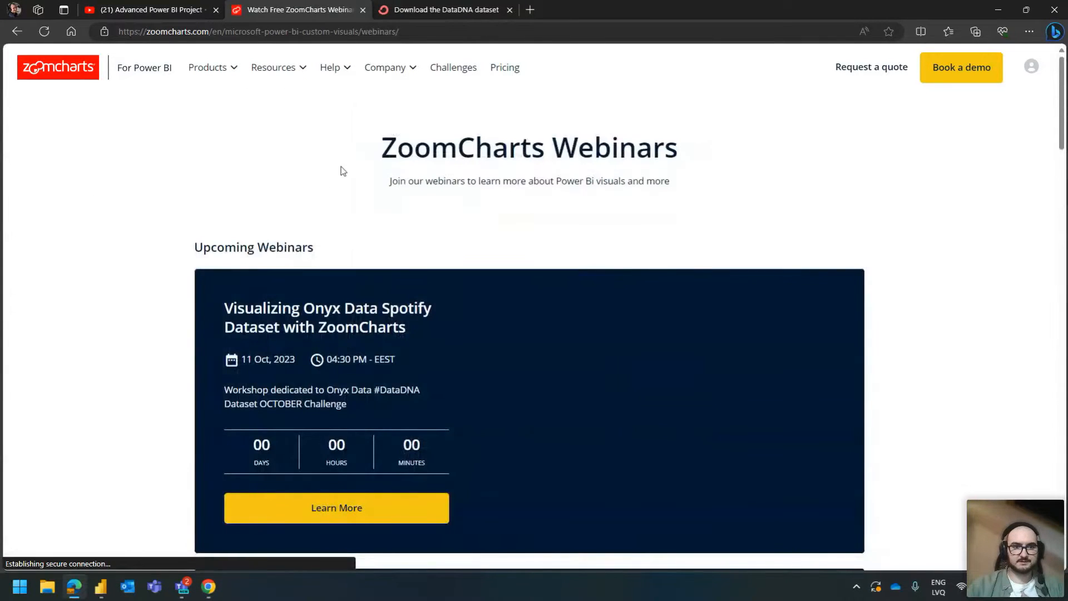
pyautogui.scroll(-3, 327, 196)
pyautogui.scroll(-12, 326, 196)
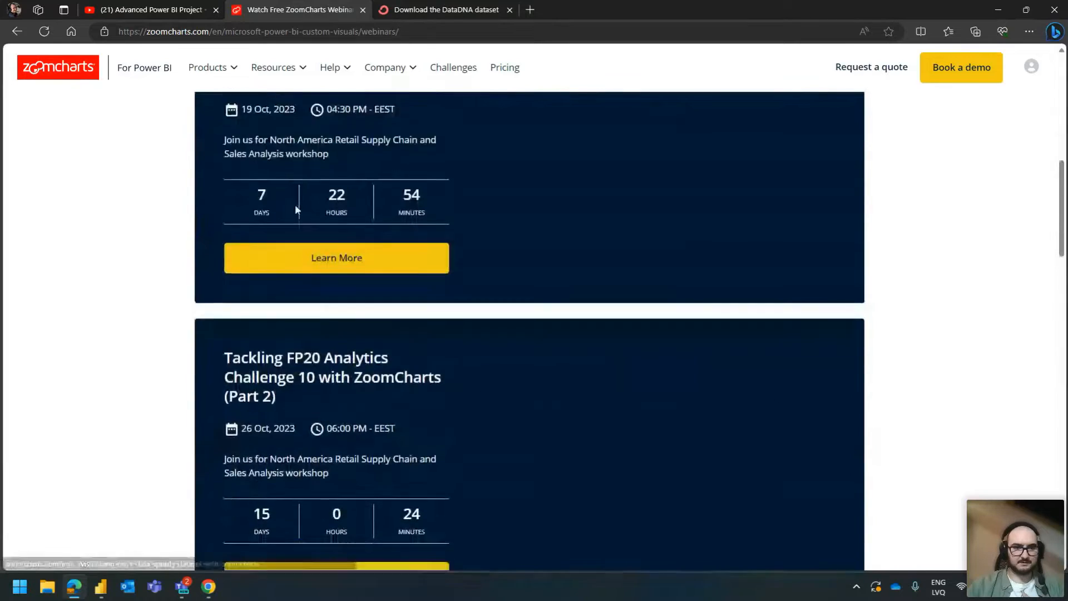
pyautogui.scroll(-3, 296, 211)
pyautogui.scroll(8, 293, 214)
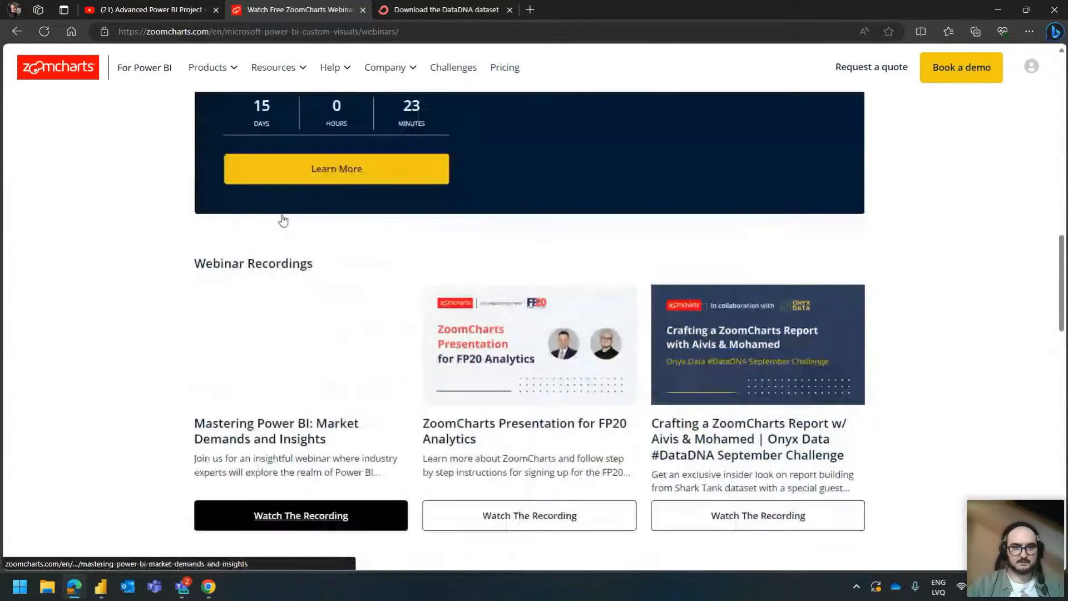
pyautogui.scroll(10, 116, 259)
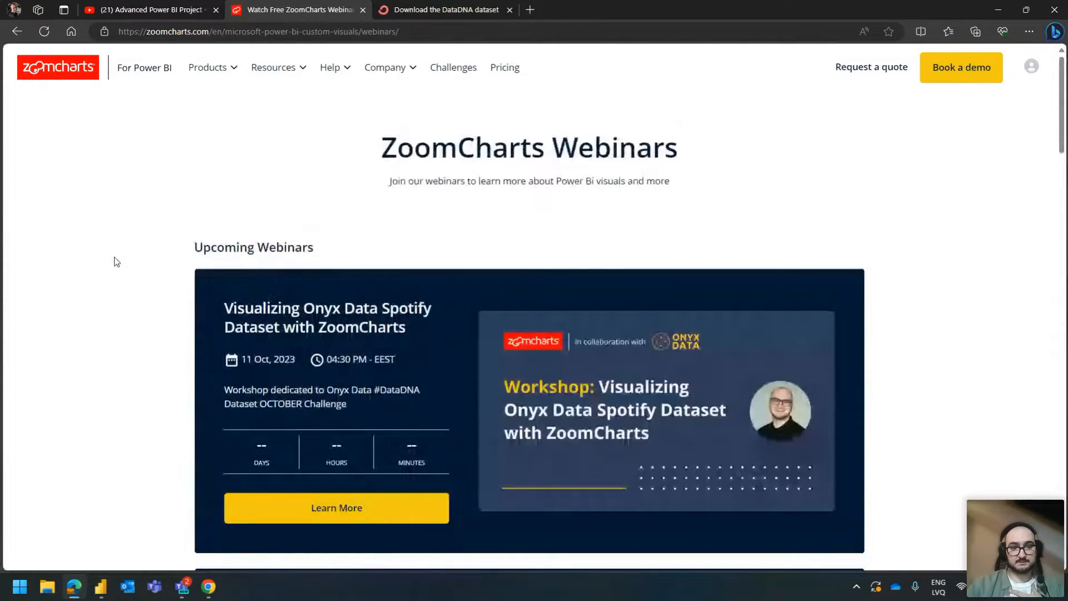
# - Go back to the mini challenge registration page, and switch to the untitled Power BI Desktop report
pyautogui.hotkey('alt', 'Left')
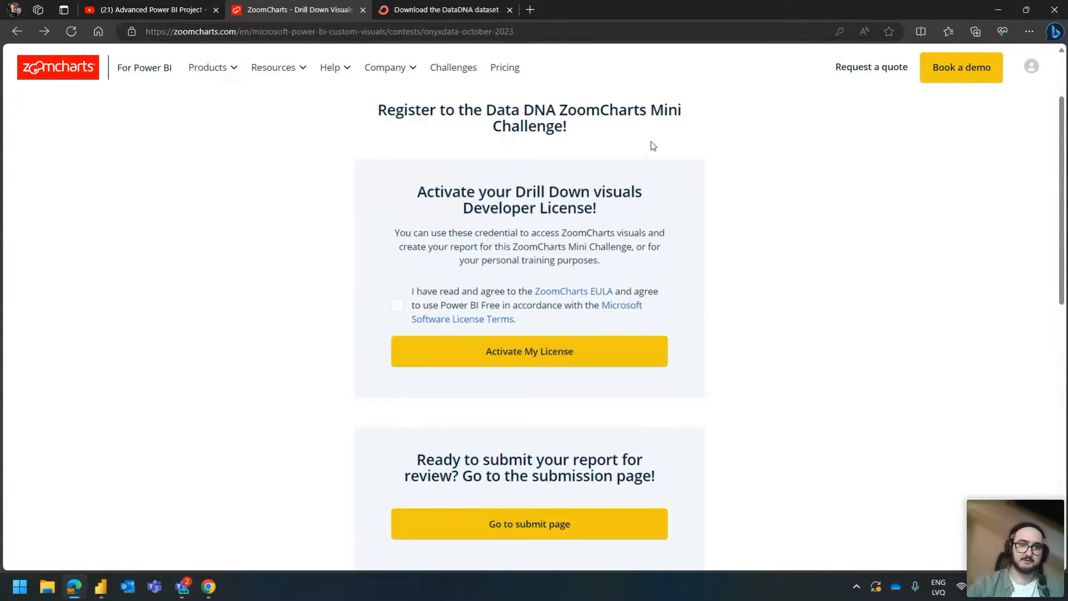
pyautogui.click(100, 593)
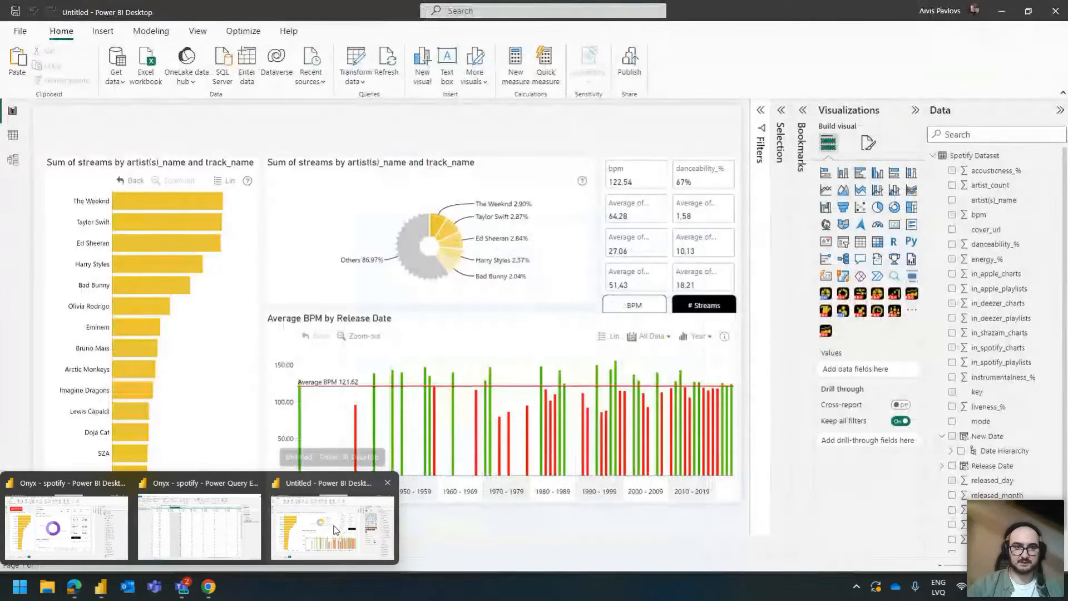
pyautogui.click(334, 527)
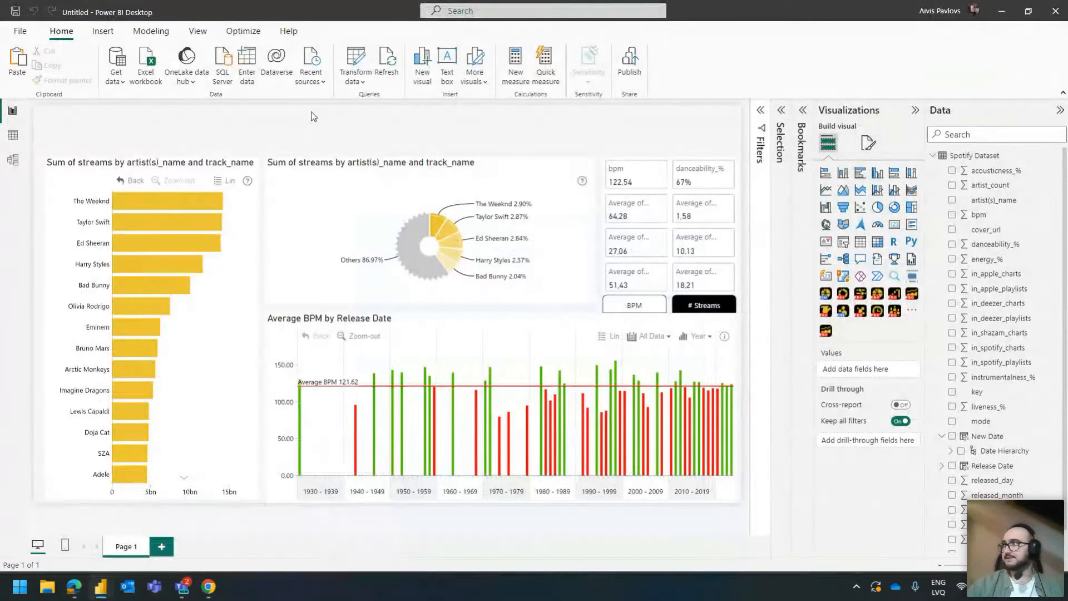